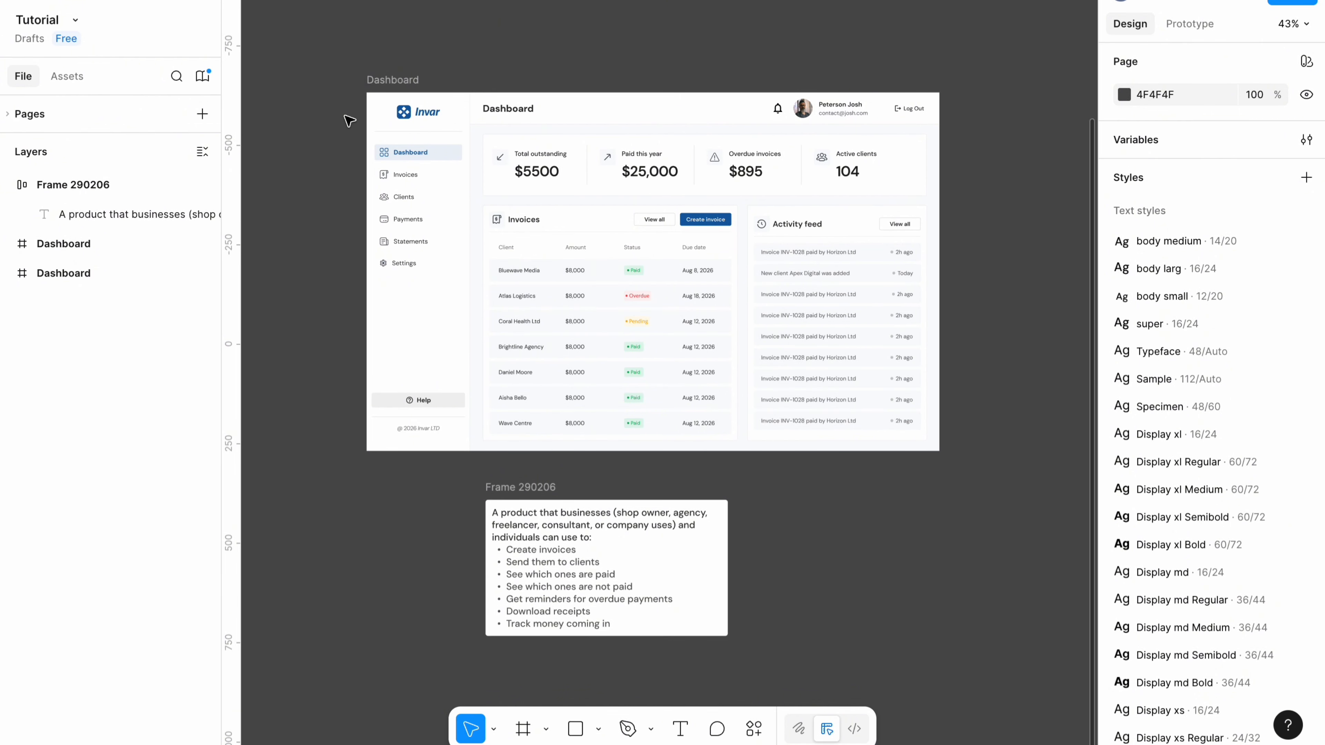
Create a 1440×1024 Desktop-preset frame named Dashboard.
scroll(527, 501, up, 2)
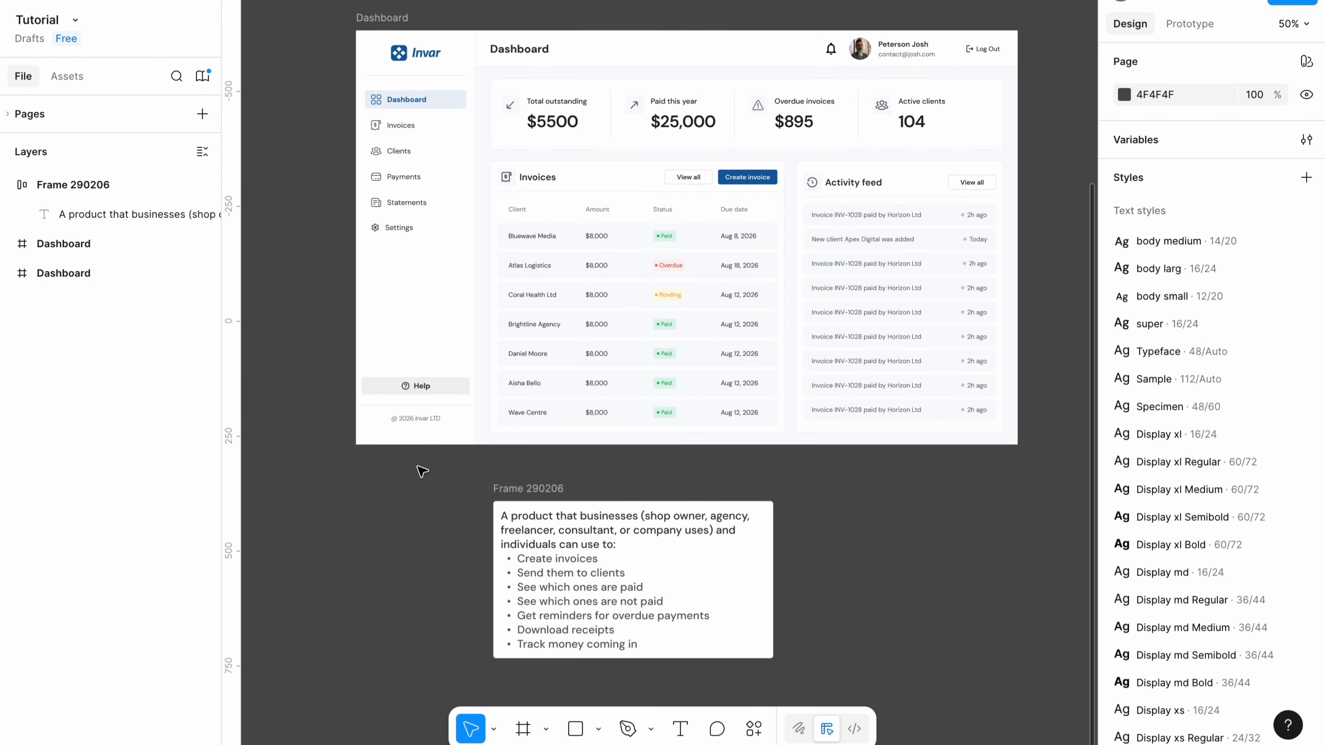
scroll(582, 525, up, 3)
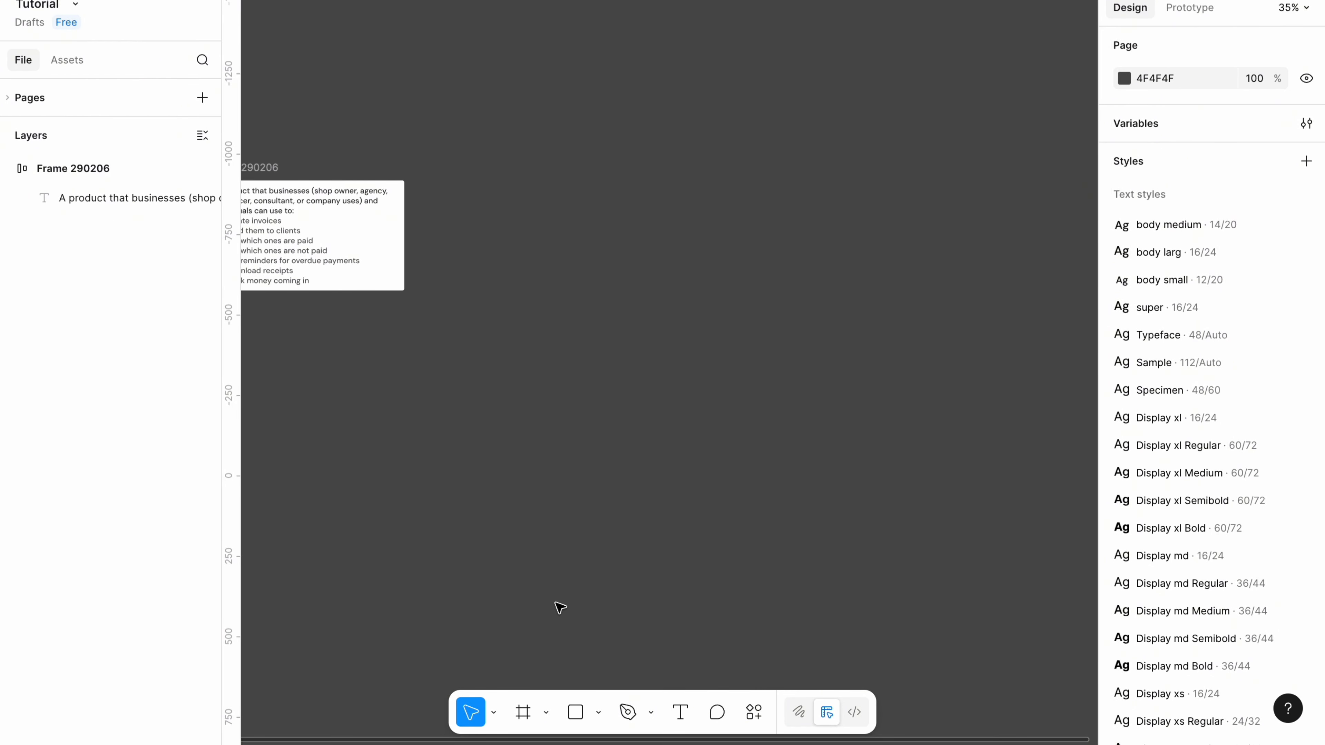
click(546, 716)
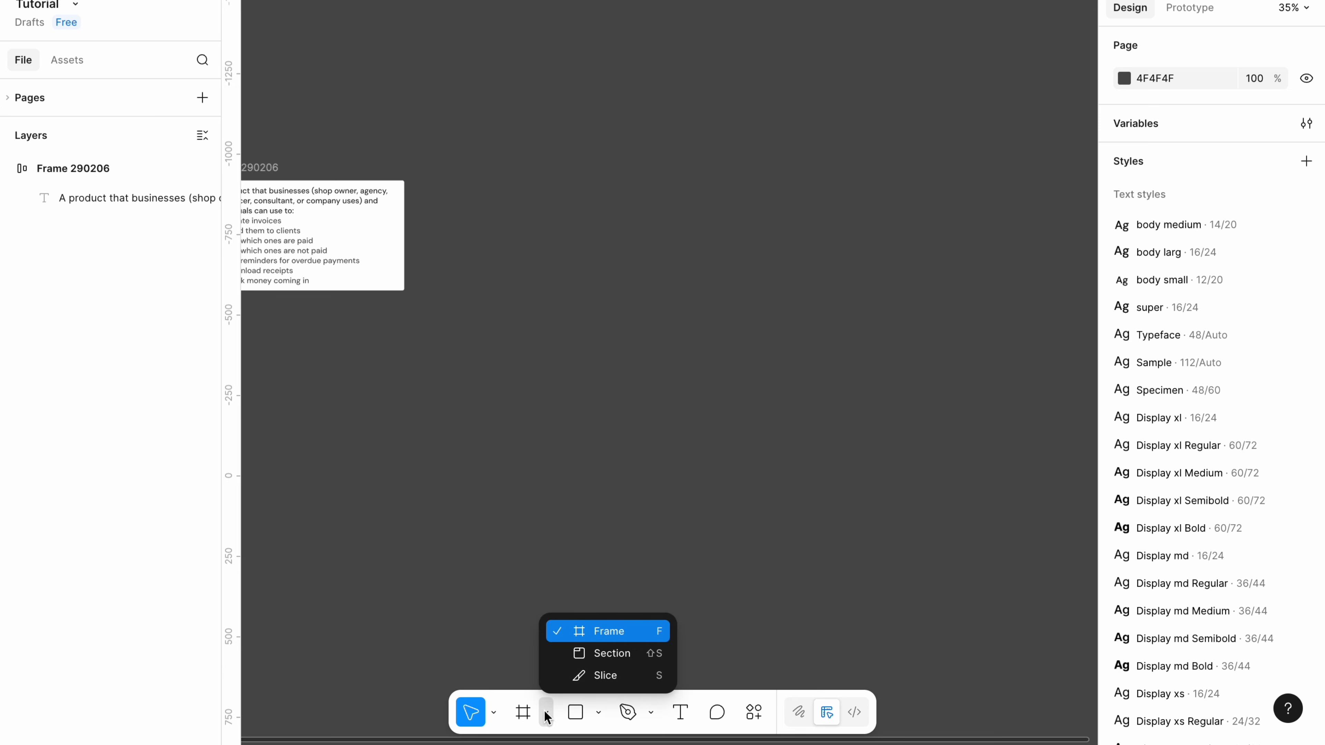
click(588, 633)
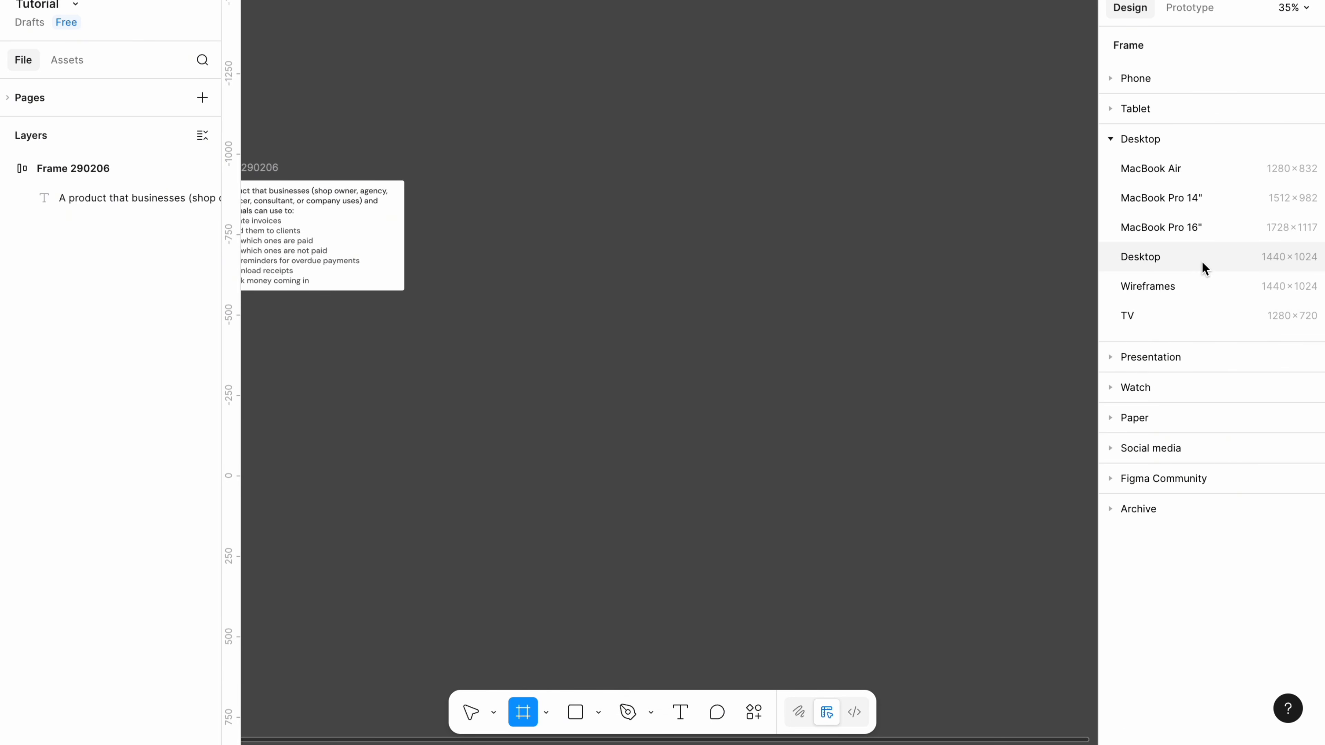
click(1157, 260)
text(Dashboard)
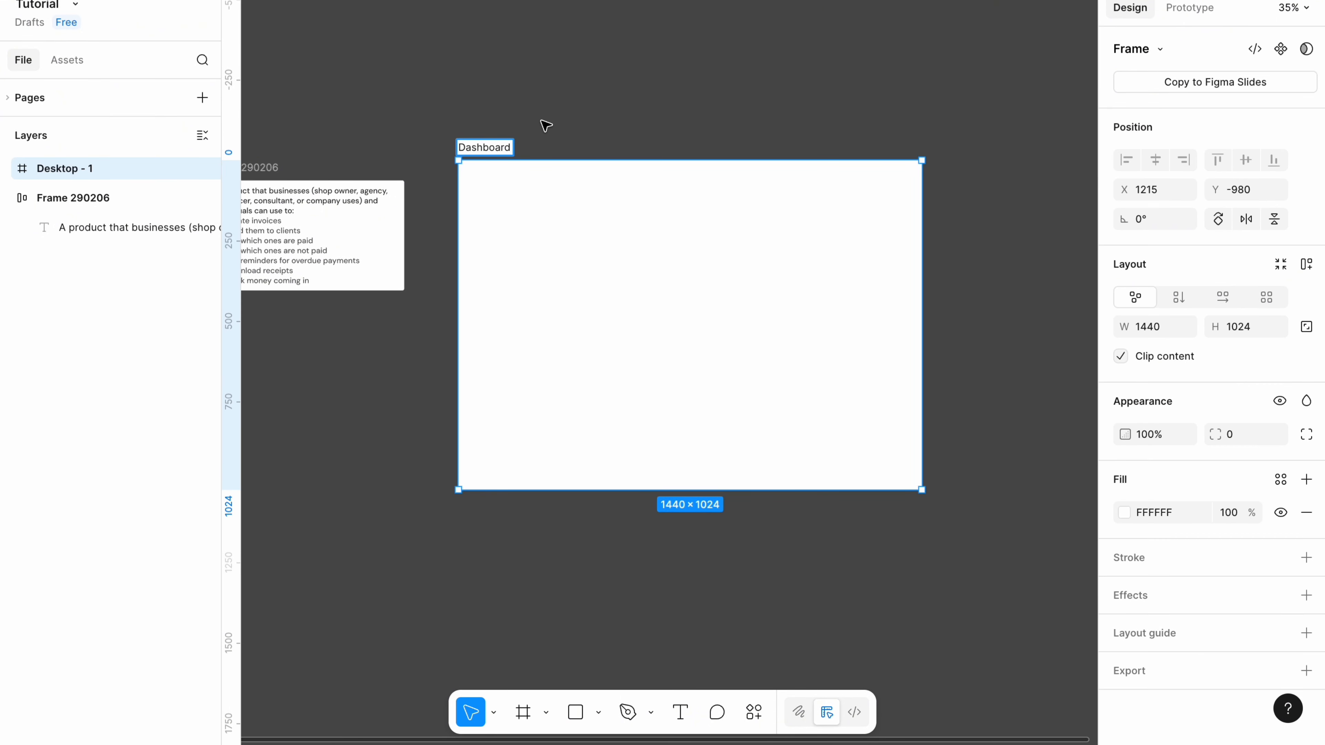
key(Return)
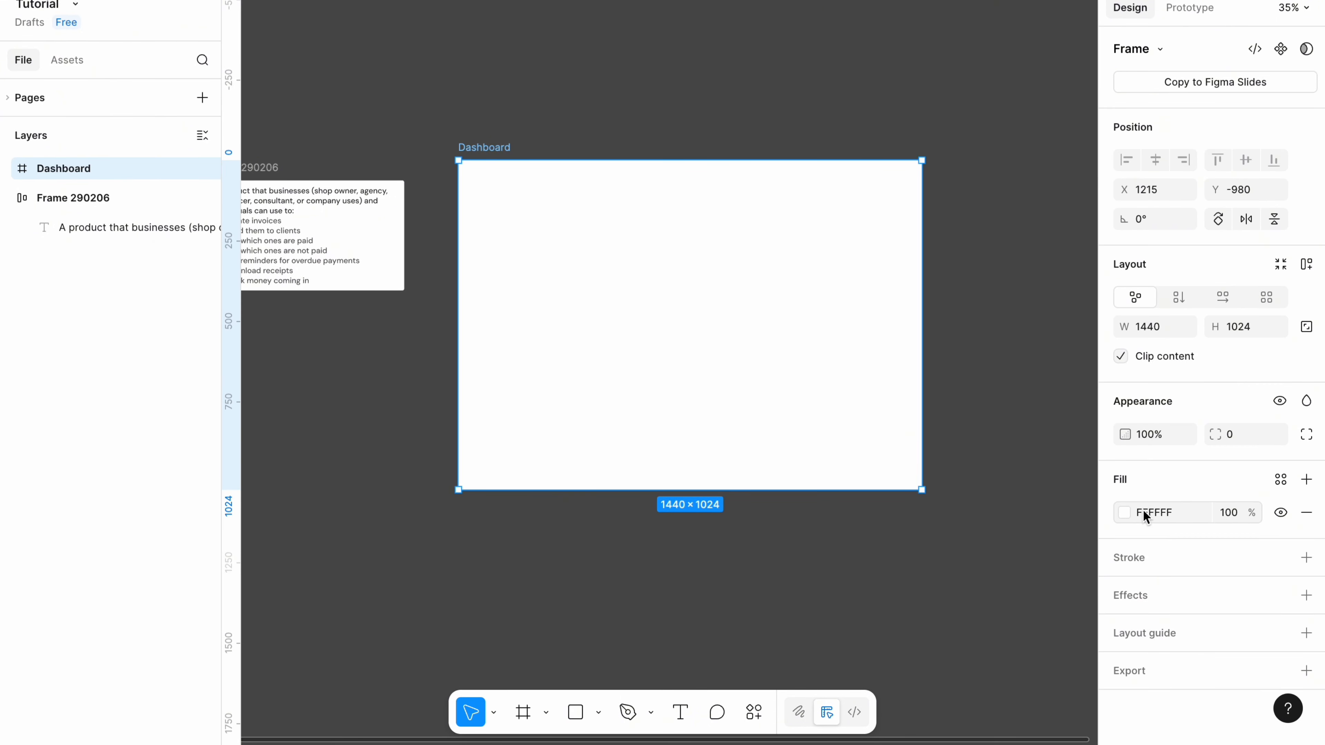
Give the Dashboard frame an off-white F5F7FA fill.
click(1126, 517)
click(893, 378)
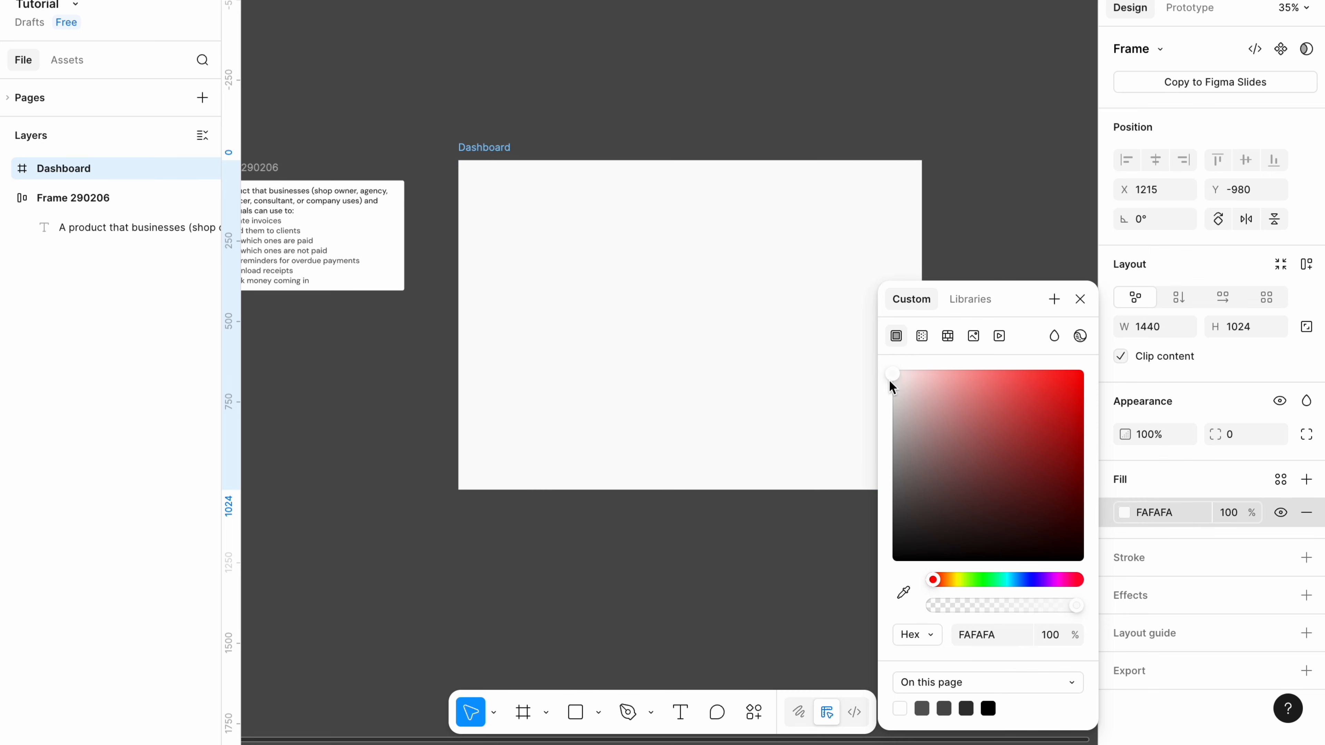
click(1165, 512)
text(F5F7FA)
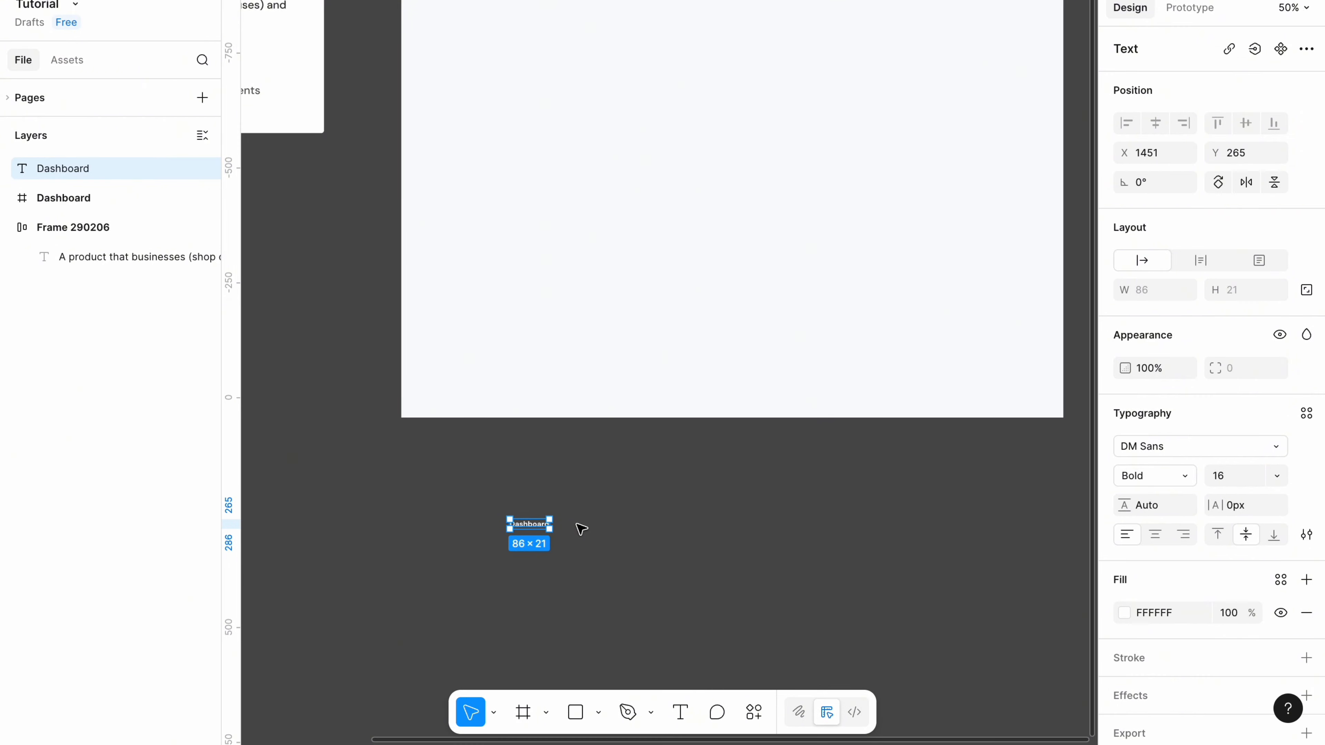
Colour the Dashboard label text 155FA4 blue.
scroll(536, 528, up, 3)
double_click(541, 524)
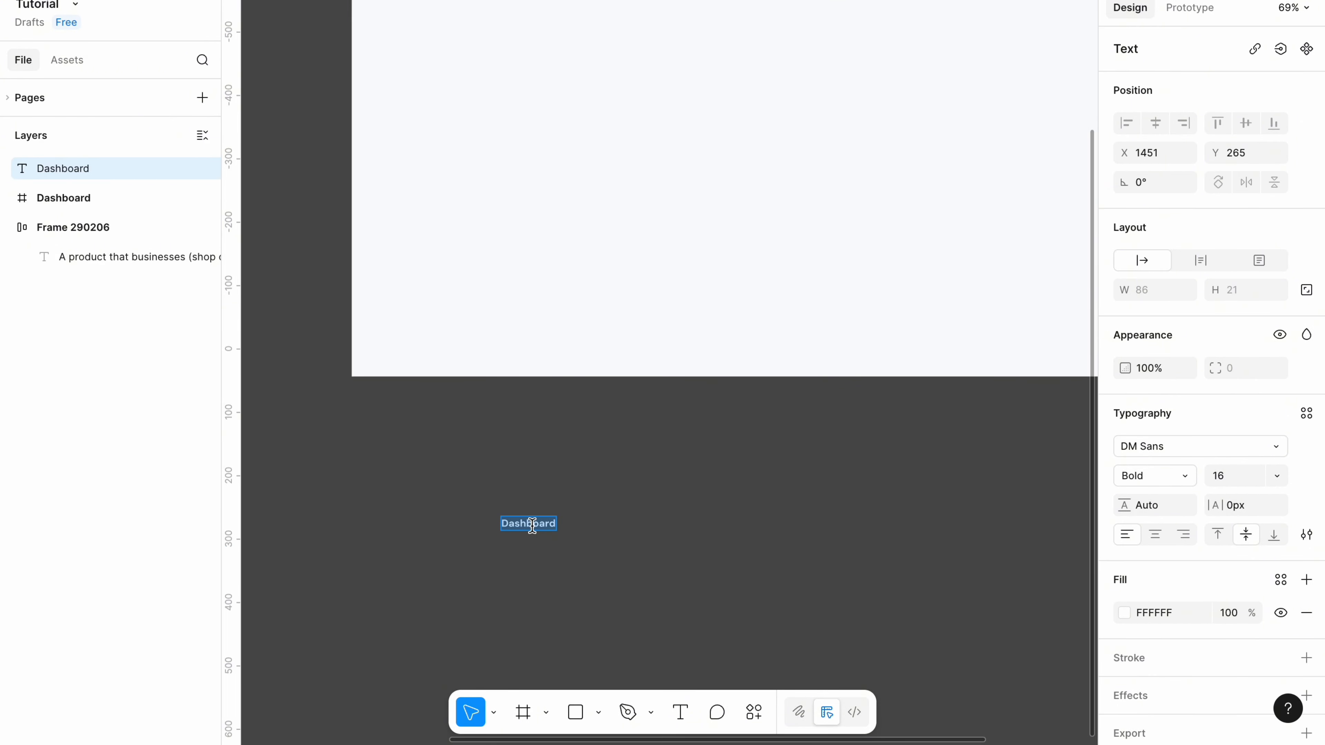
key(Escape)
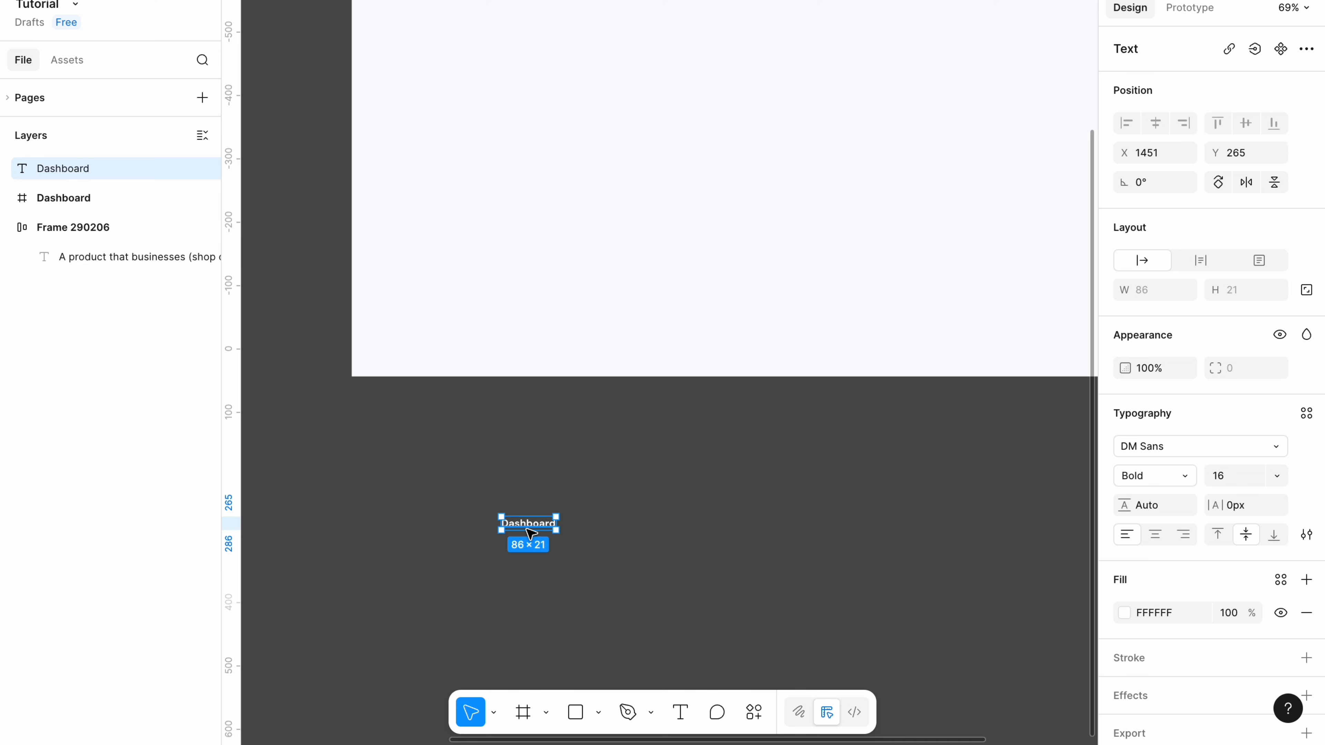
double_click(529, 525)
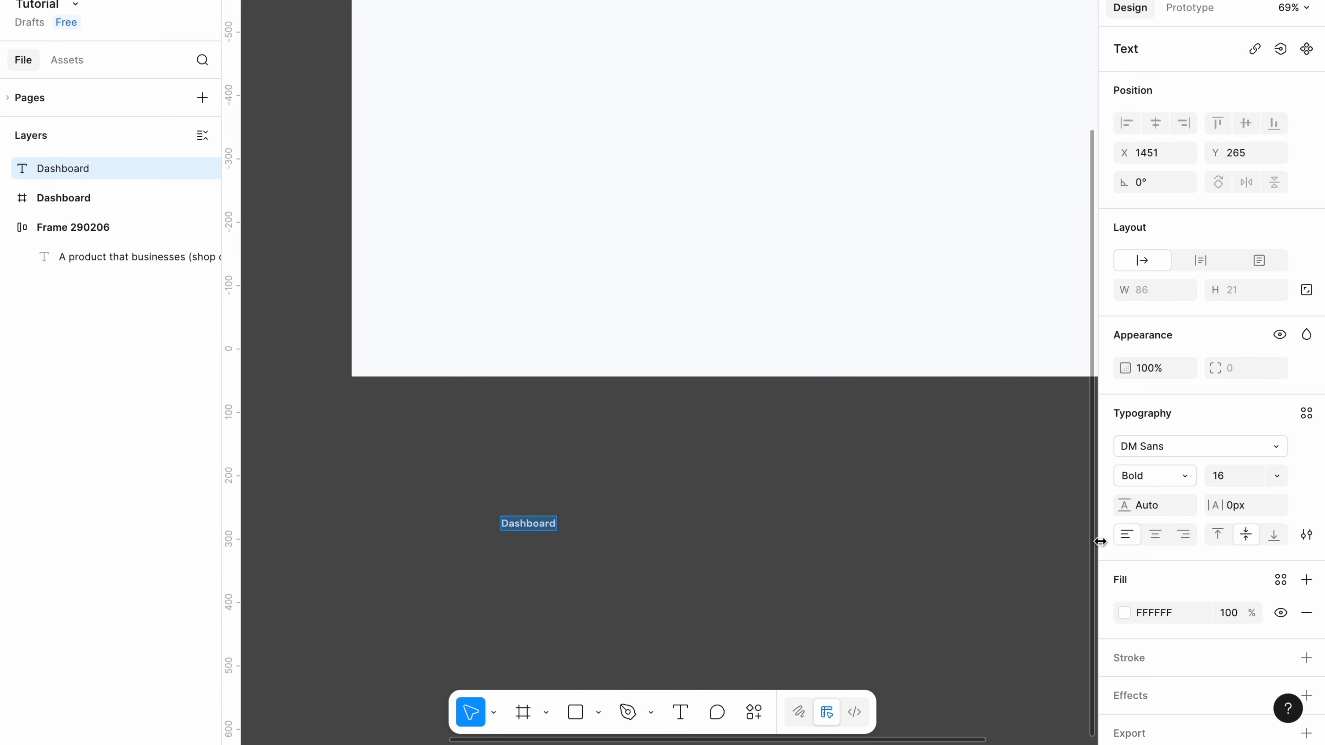
click(1145, 613)
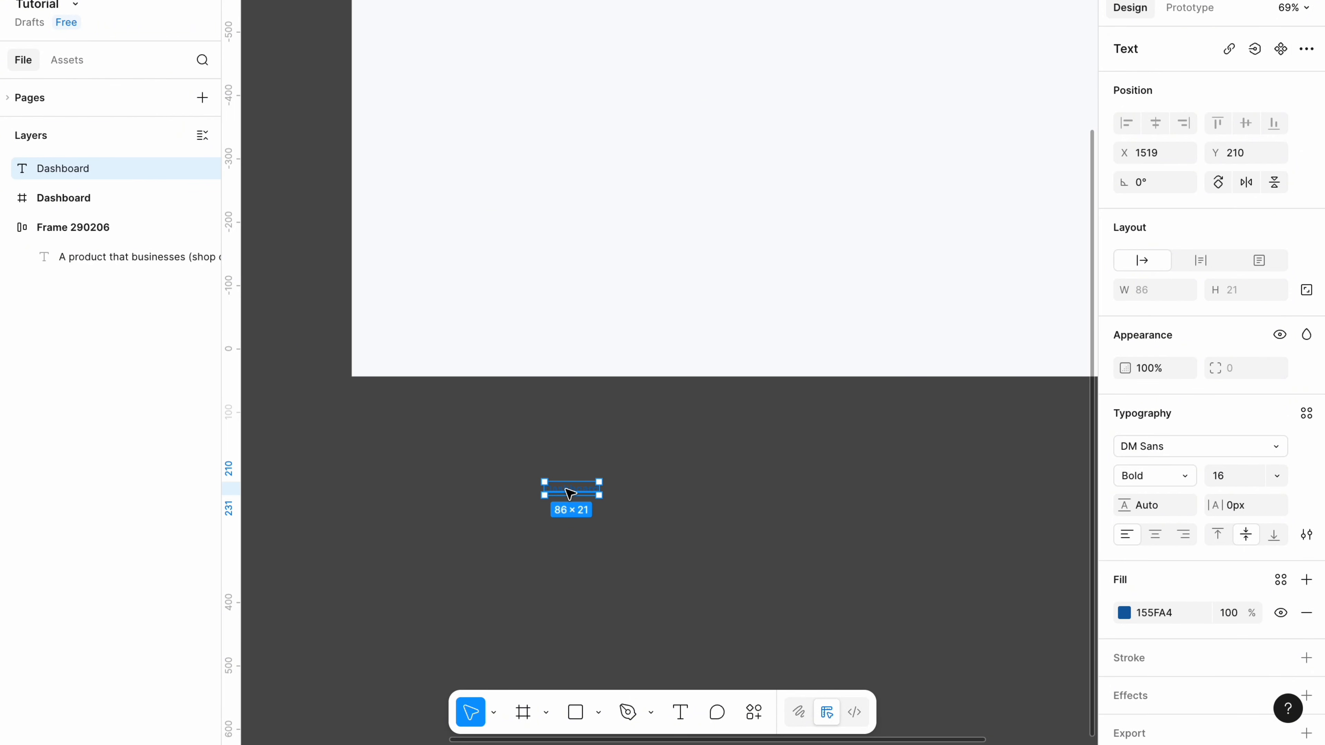
Paste the dashboard-square-01 icon beside the label and select both.
click(603, 493)
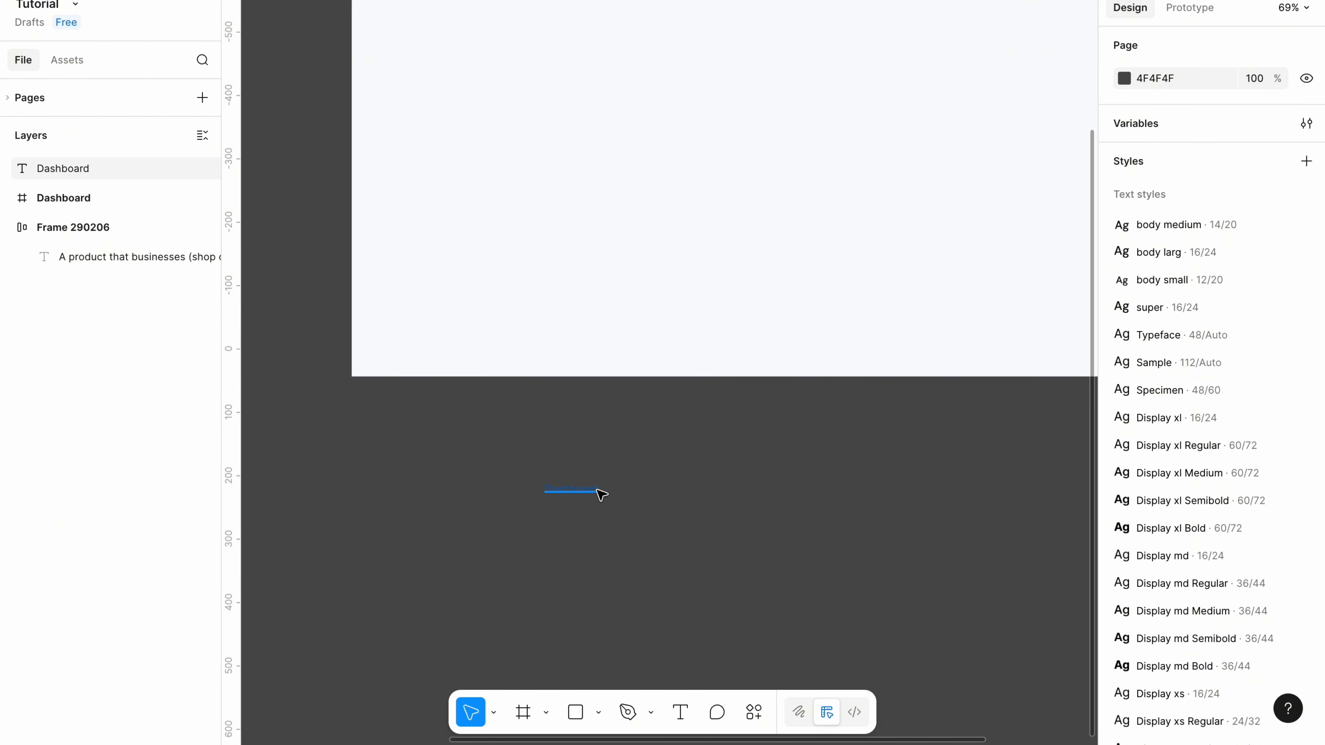
key(ctrl+v)
drag(495, 561, 625, 471)
Wrap the icon and label in auto layout with a 12 gap.
key(shift+a)
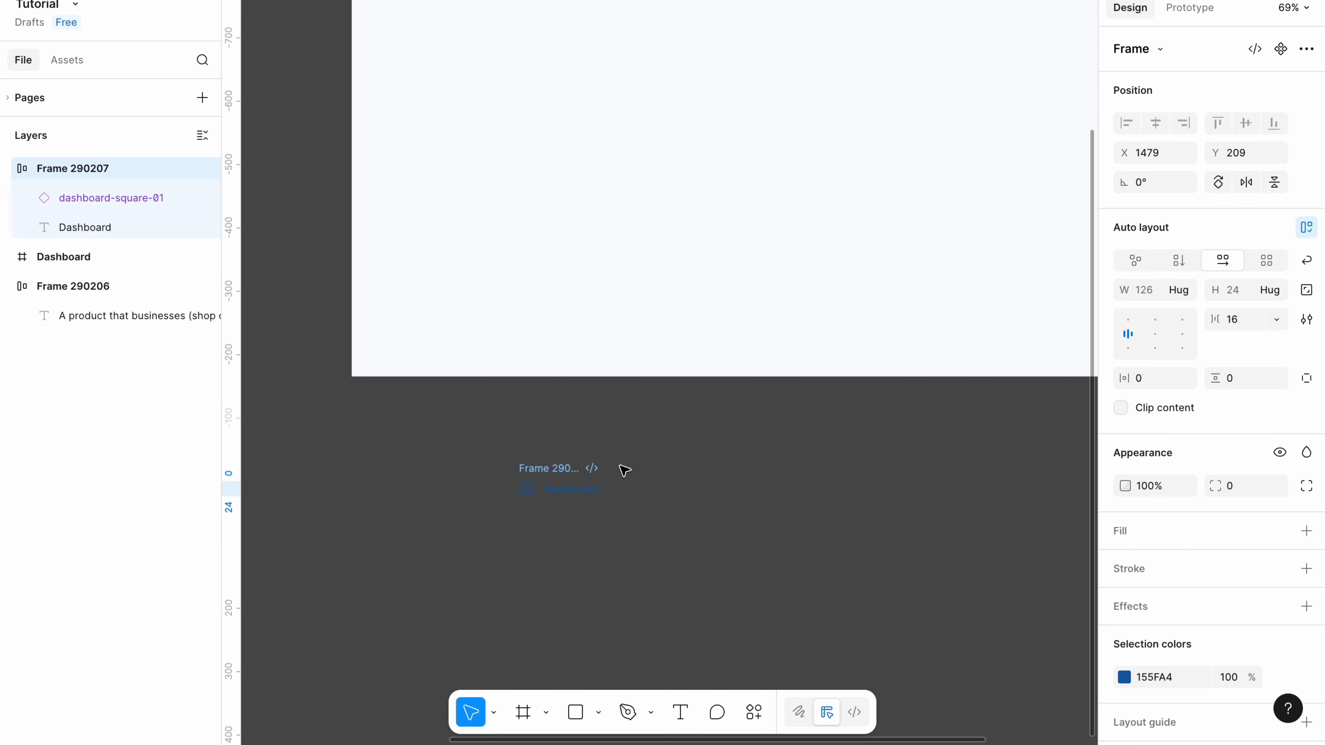
click(1245, 321)
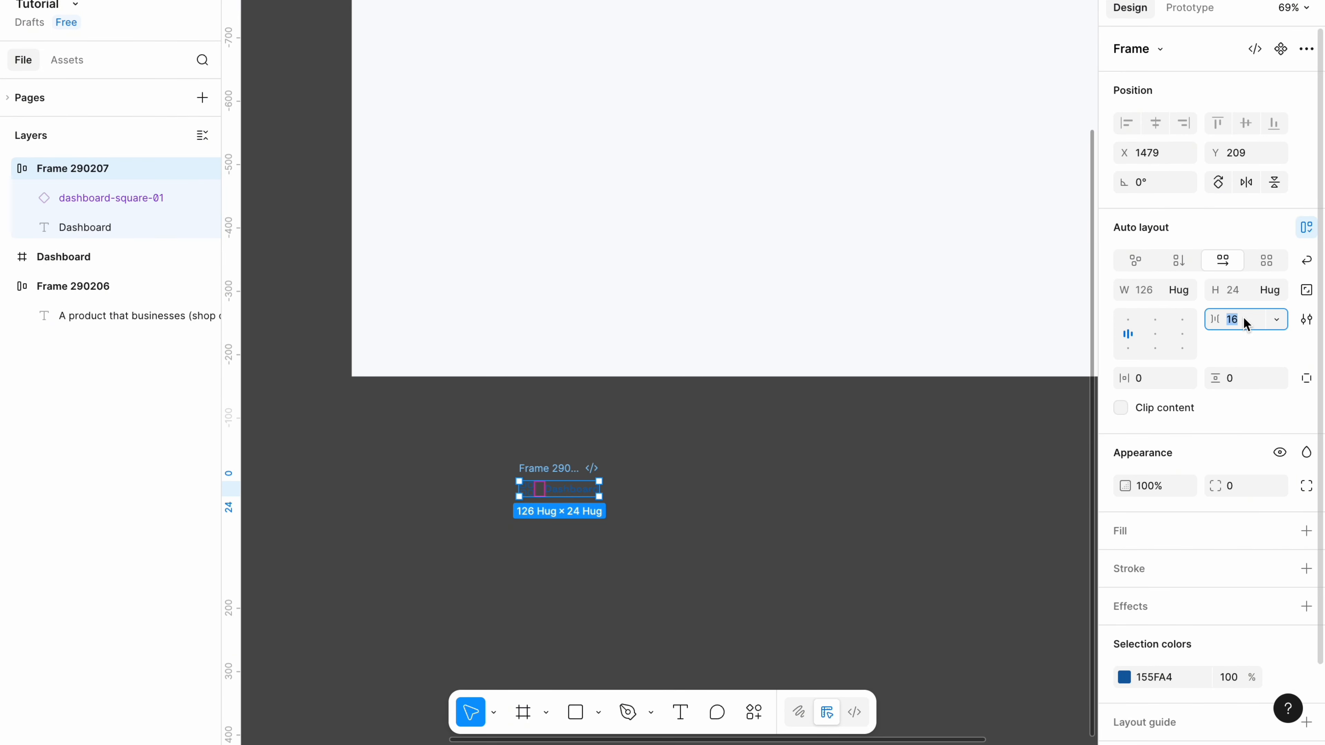
text(12)
key(Return)
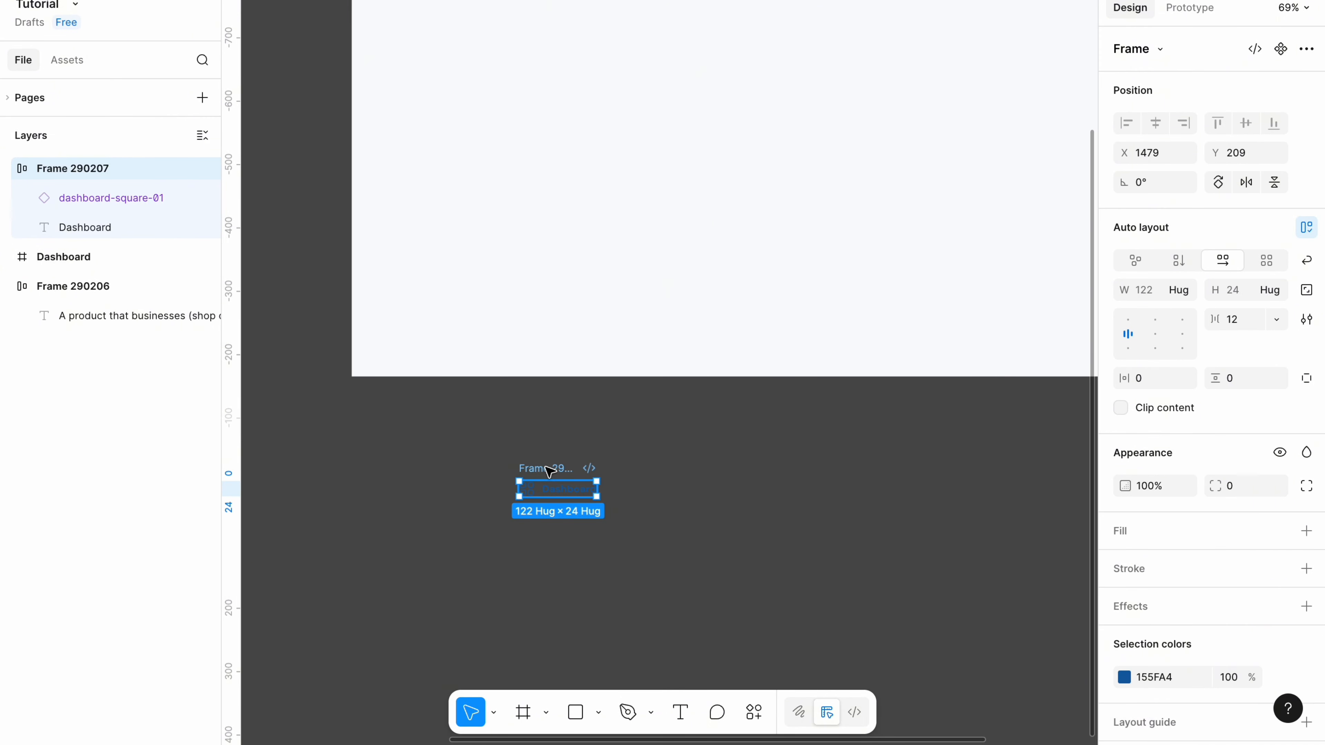
Wrap the row in a new auto-layout frame with 12 horizontal and 8 vertical padding.
key(shift+a)
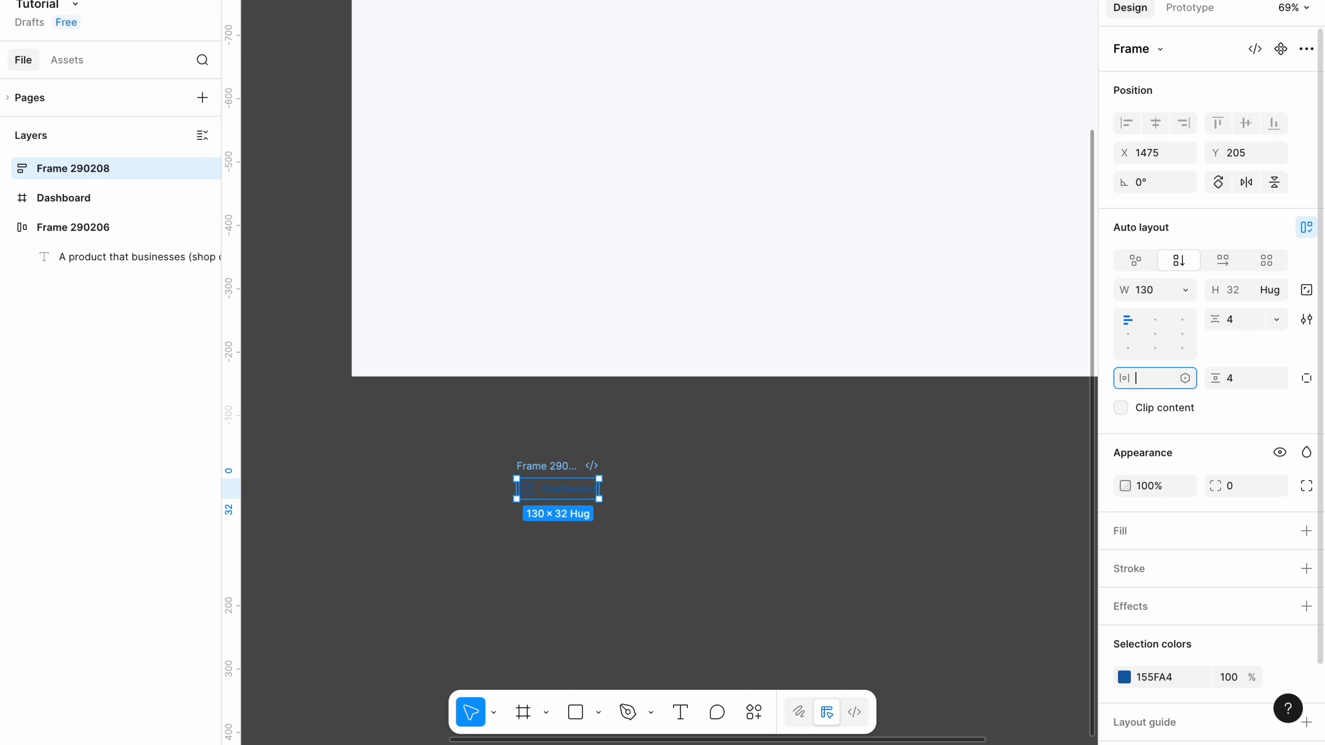
text(12)
click(1243, 379)
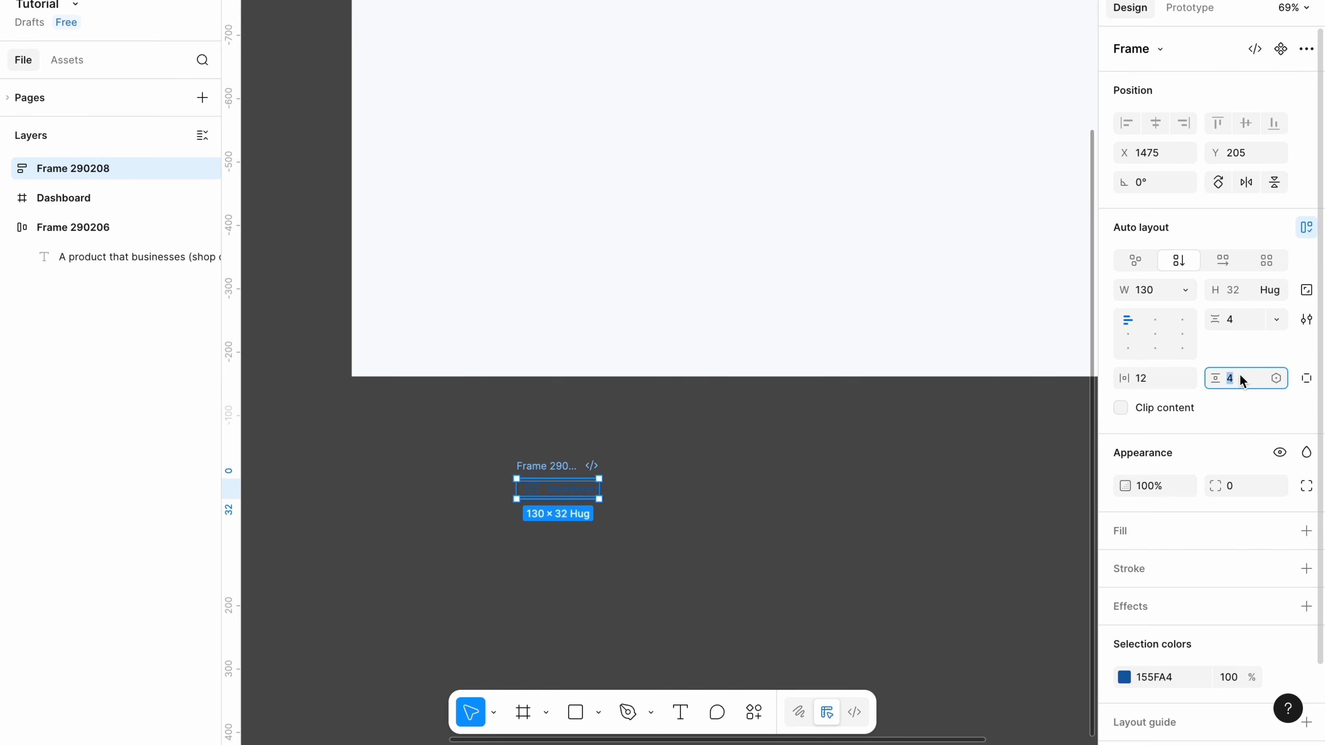
text(8)
Set the Dashboard text width to Fill container.
double_click(570, 496)
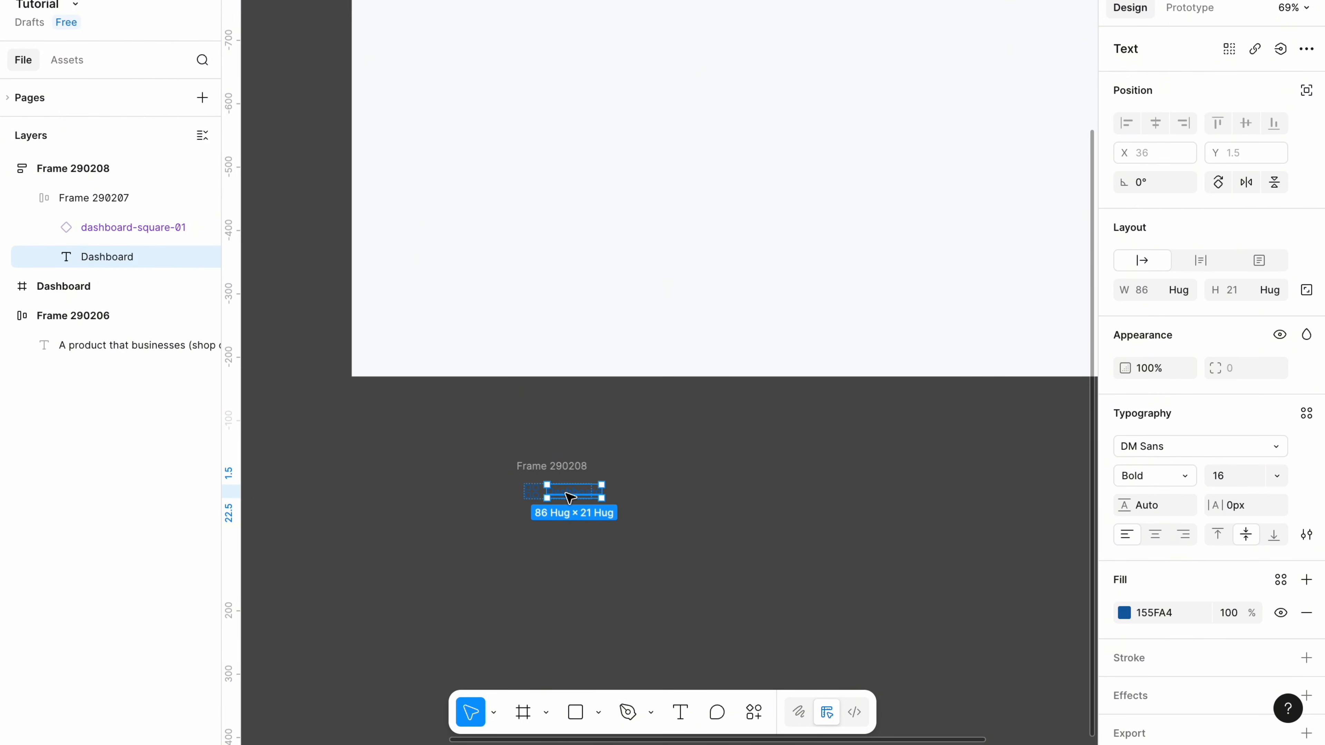
click(1183, 291)
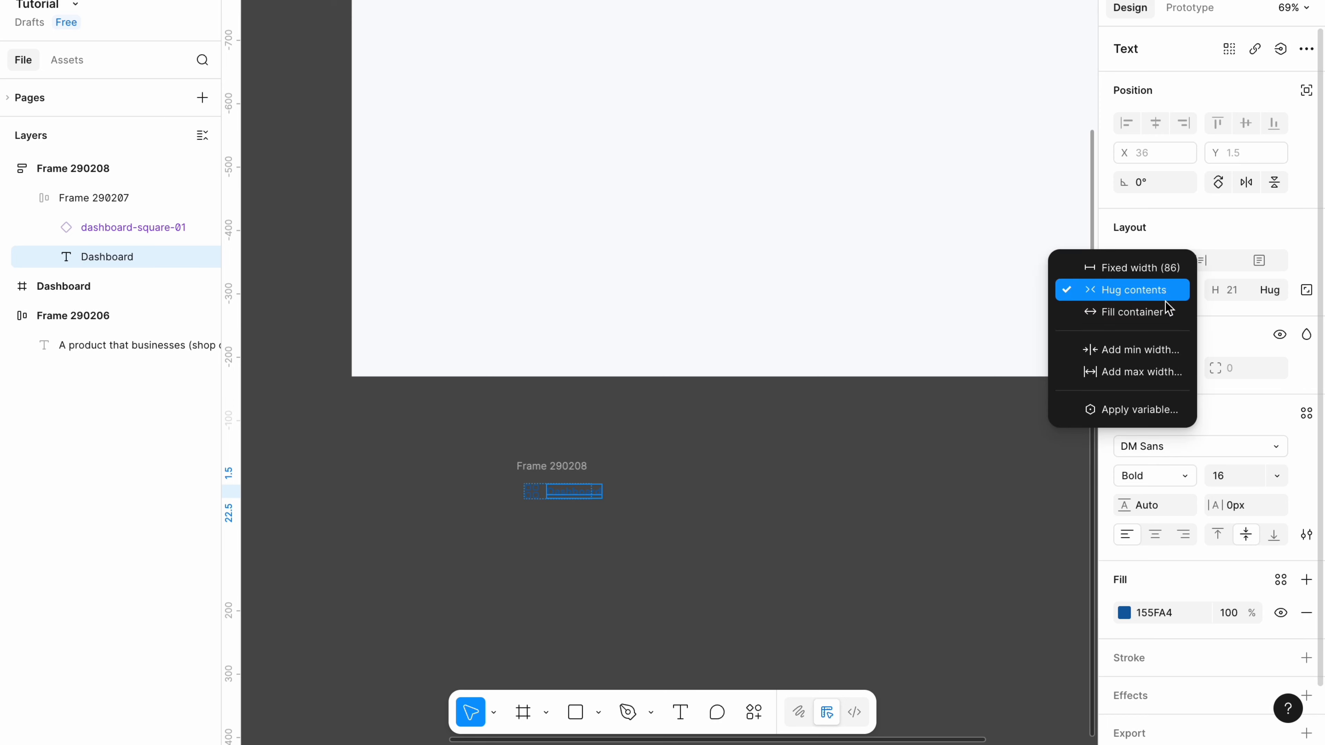
click(1163, 313)
click(710, 497)
Add a 155FA4 background fill at 8% opacity to Frame 290208.
click(555, 465)
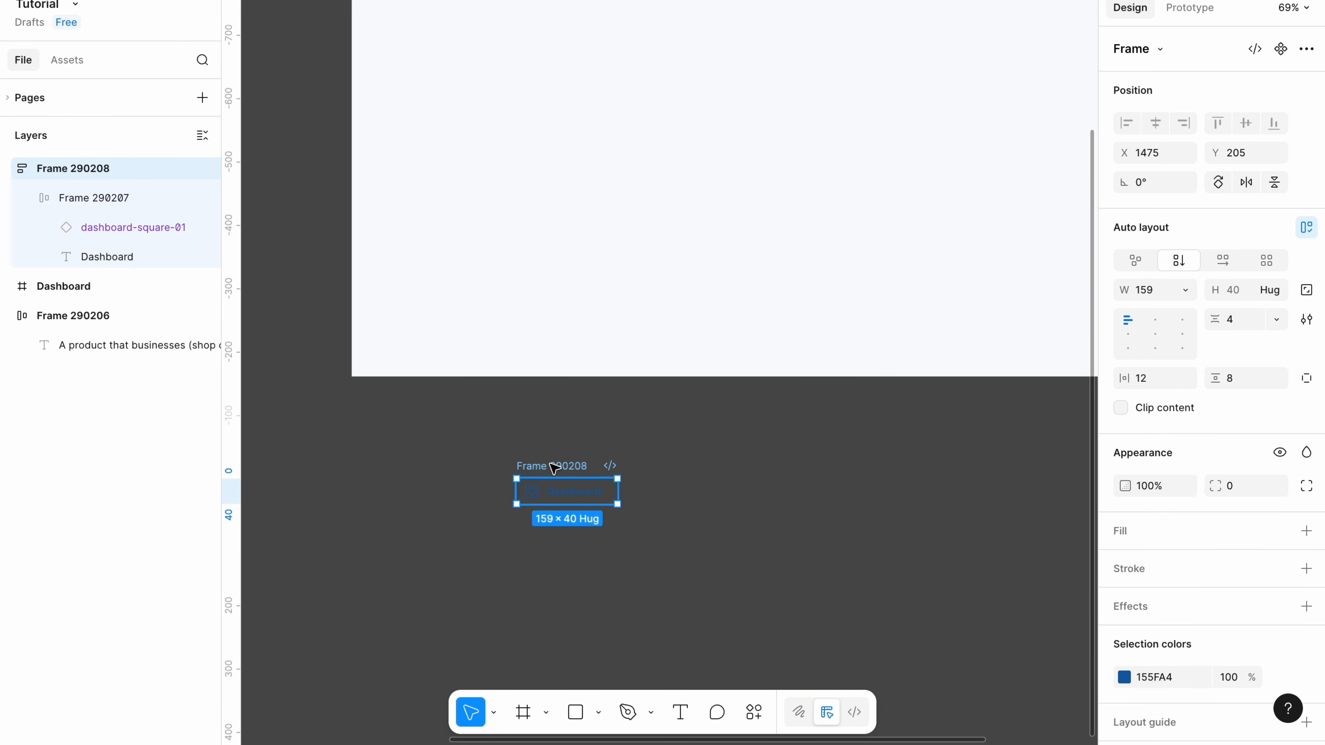
click(1146, 532)
click(1157, 565)
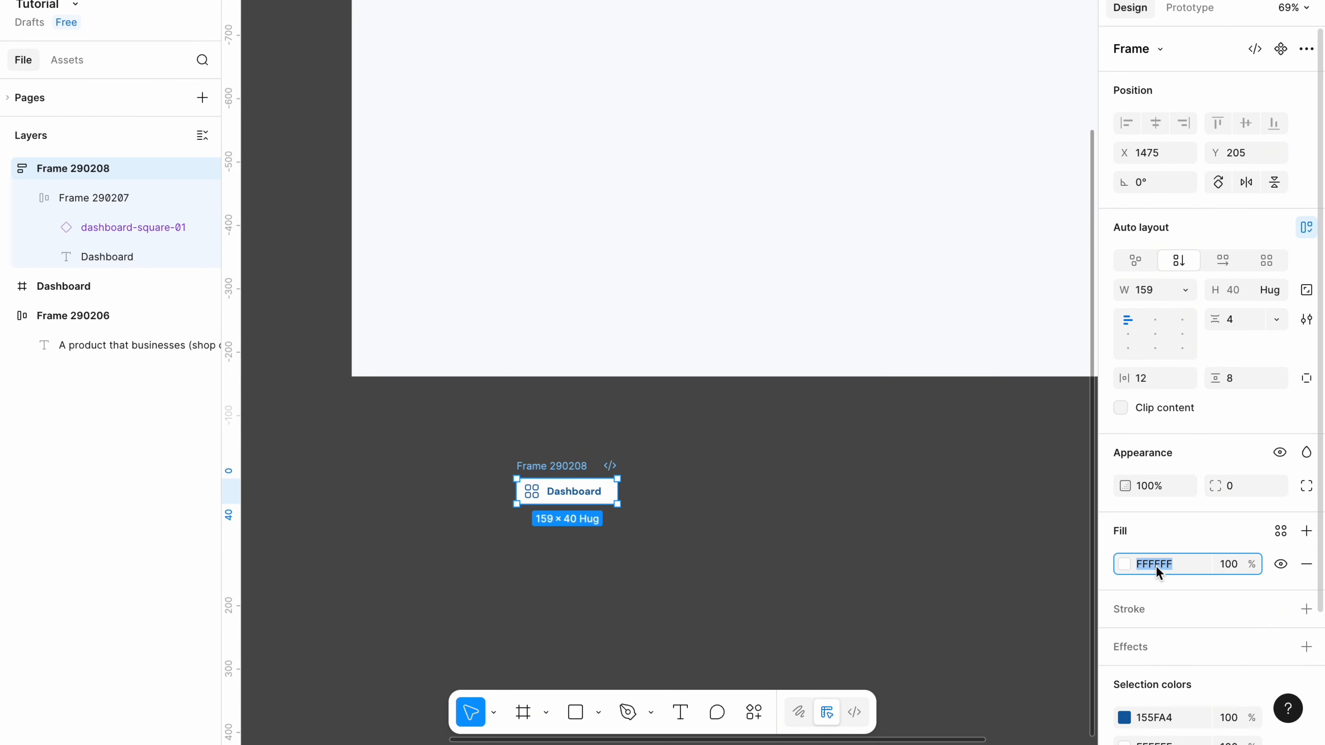
text(155FA4)
click(946, 522)
click(566, 466)
click(1228, 566)
key(BackSpace)
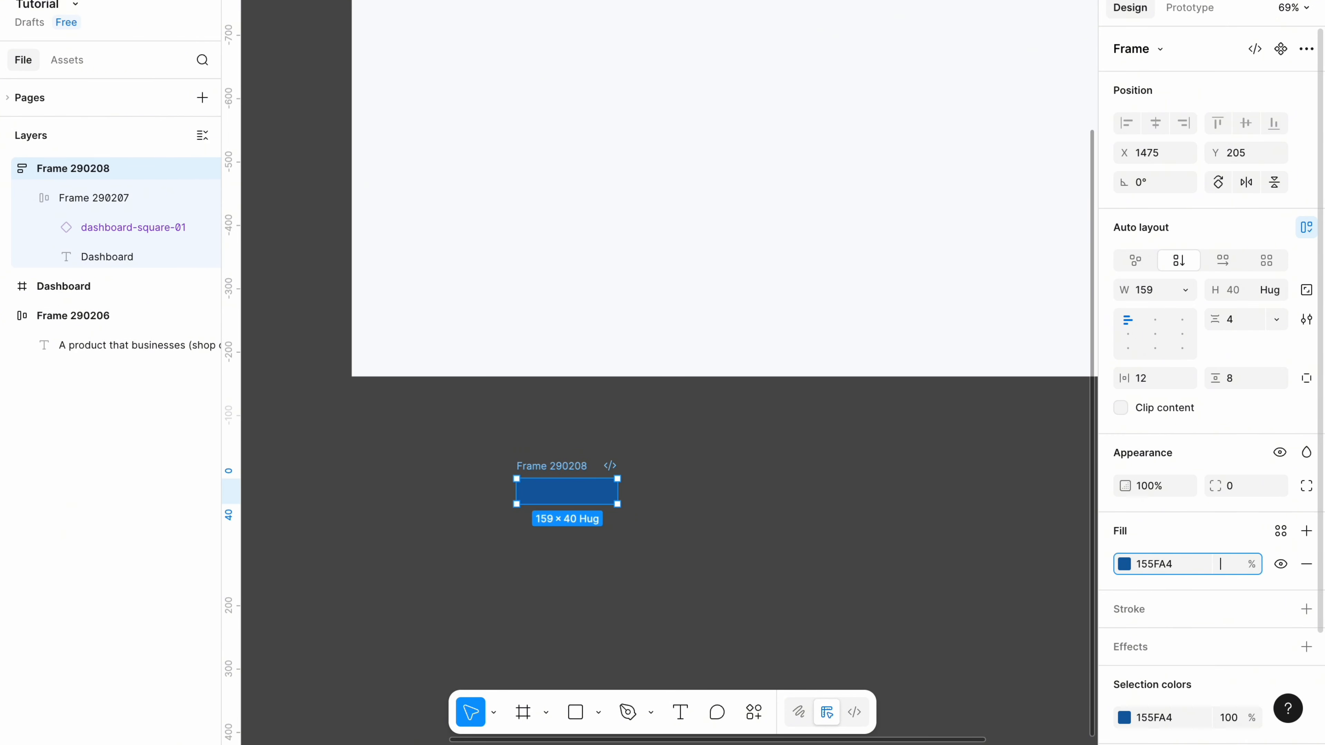
text(8)
Set the item's corner radius to 4 and nudge it up and left.
click(1232, 485)
key(BackSpace)
text(4)
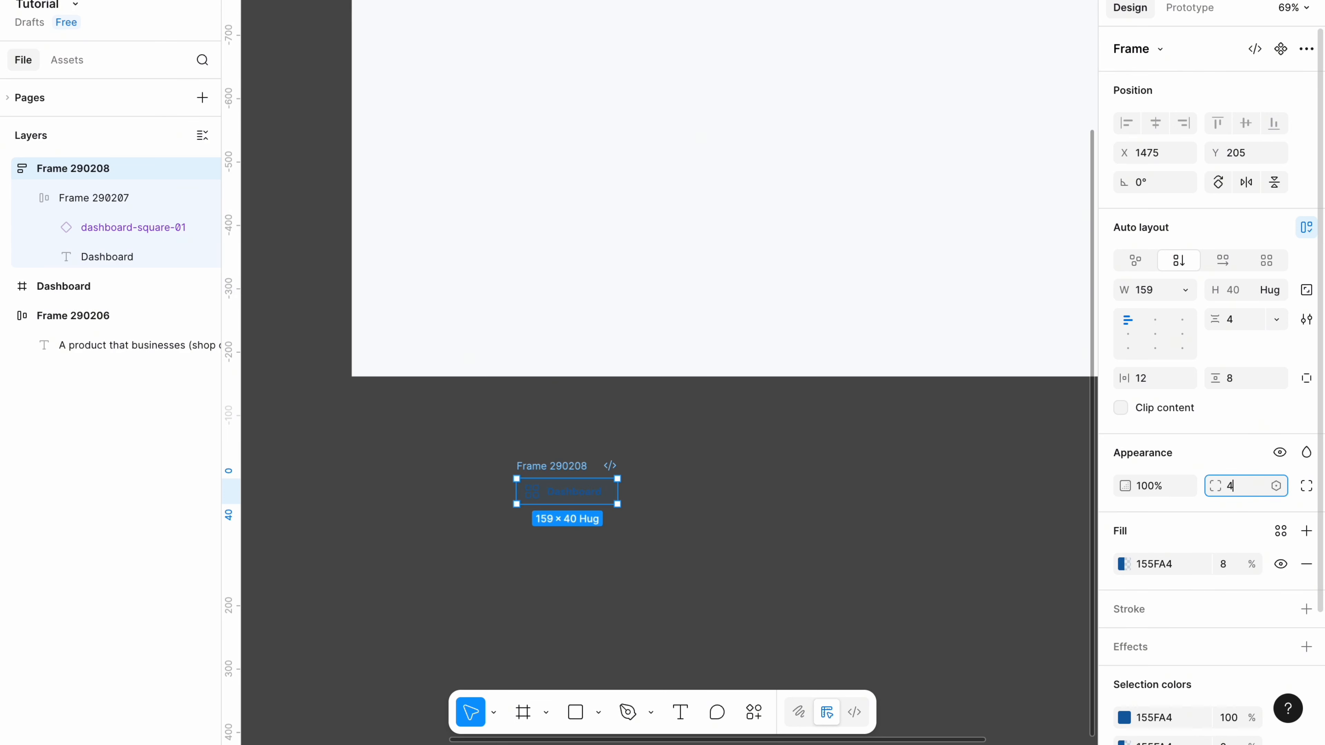
drag(561, 472, 547, 458)
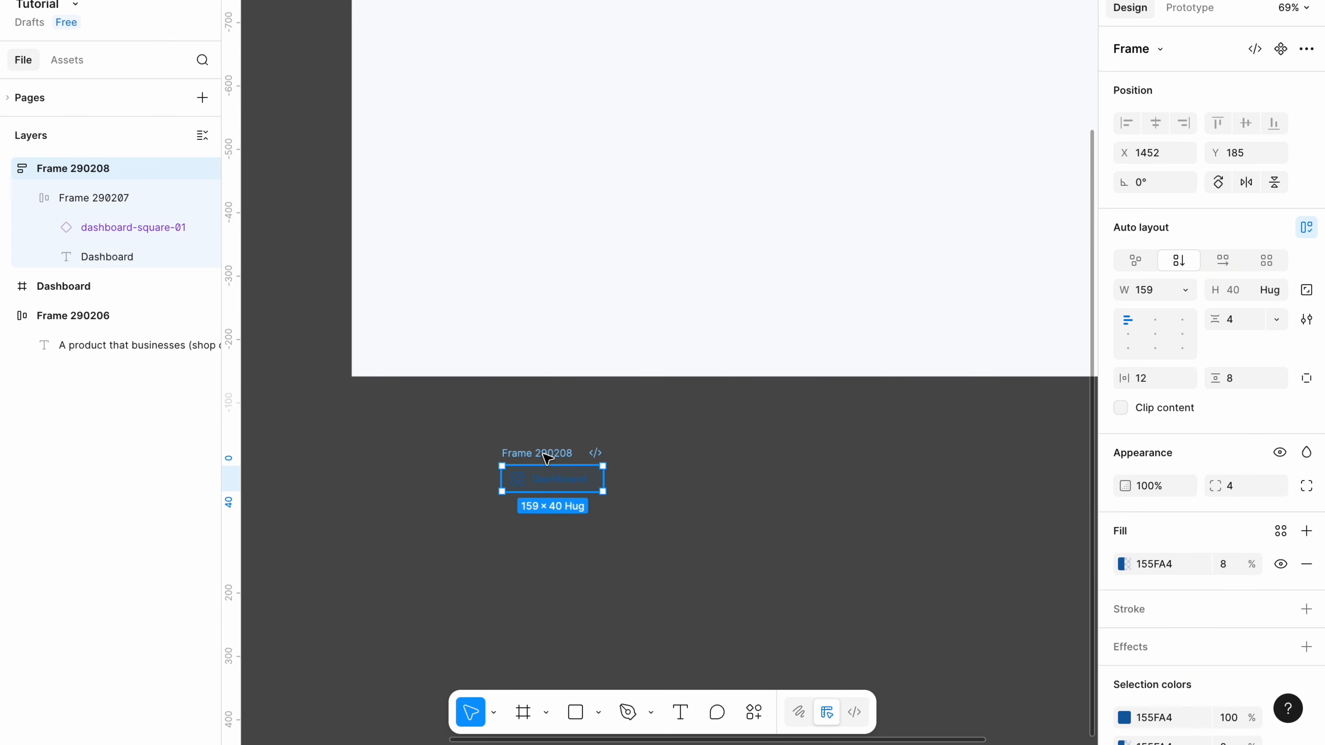
Wrap the Dashboard nav item in a vertical auto-layout frame with 0 padding.
click(488, 524)
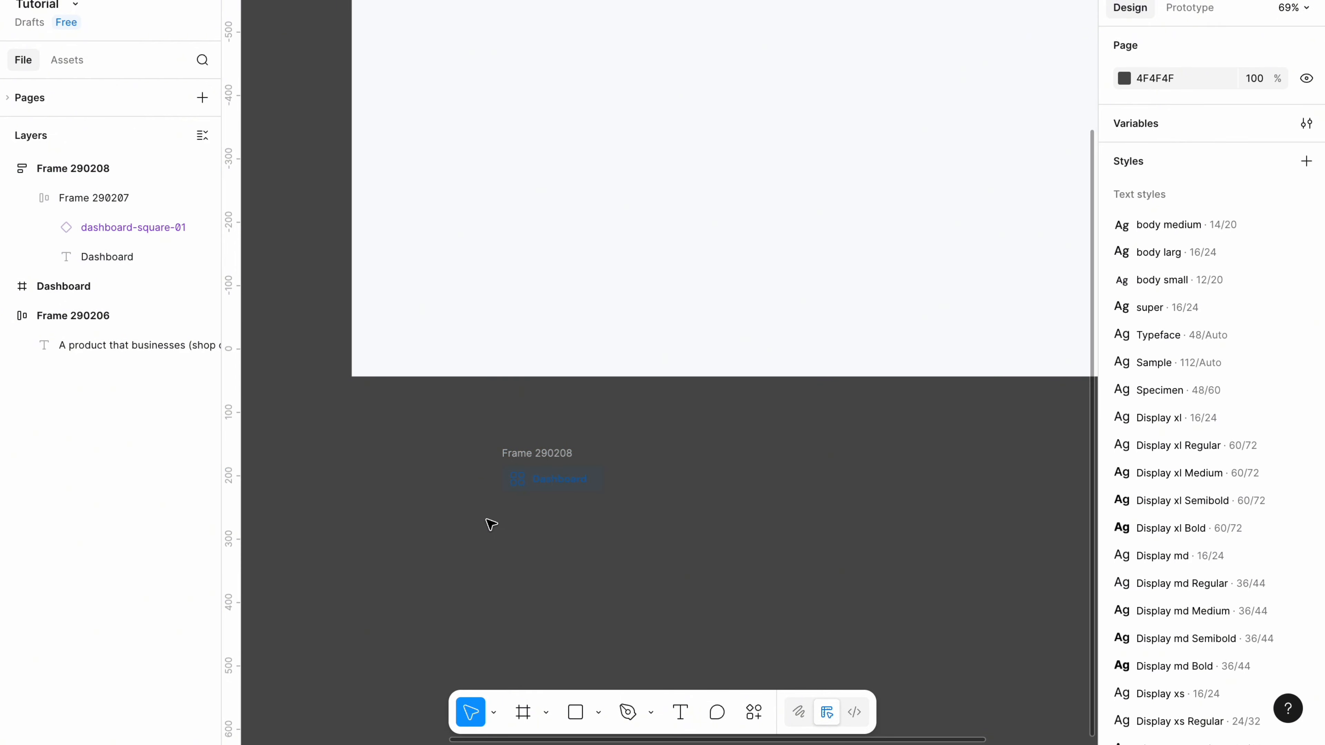
click(555, 473)
drag(550, 468, 611, 440)
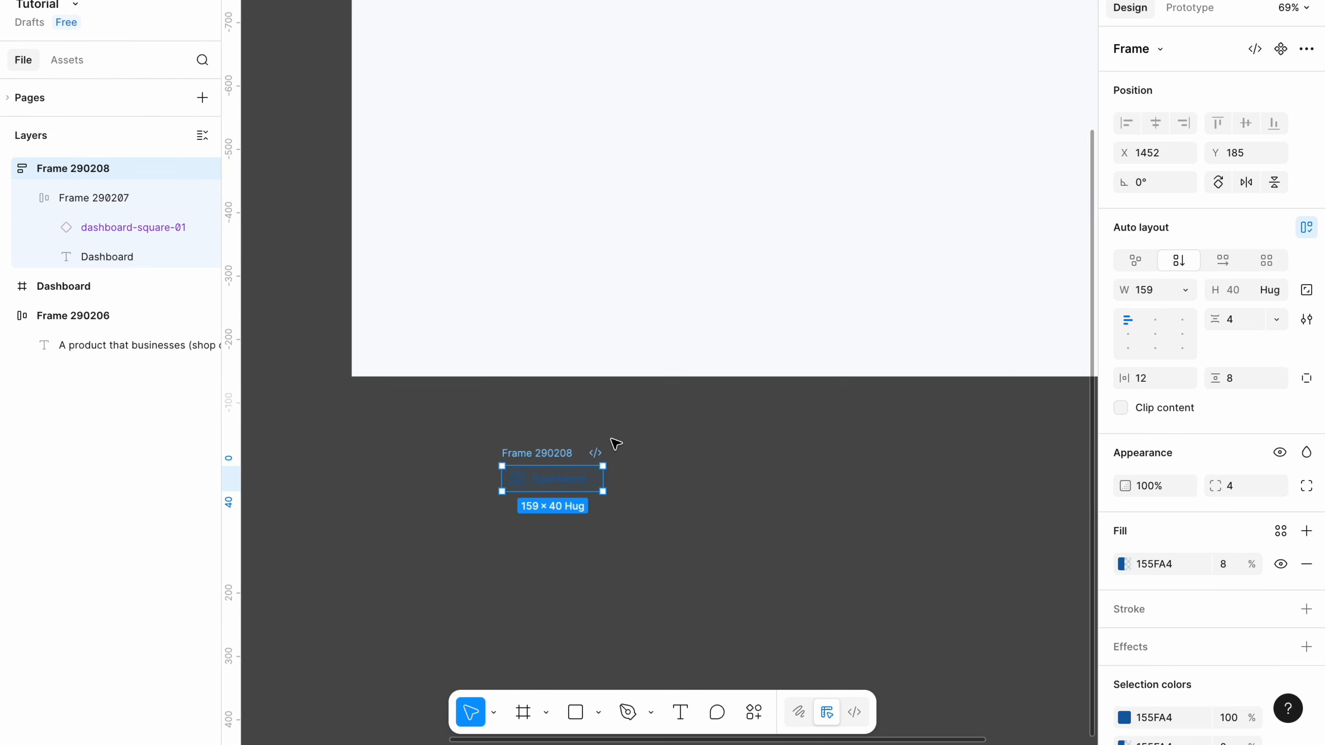
key(shift+a)
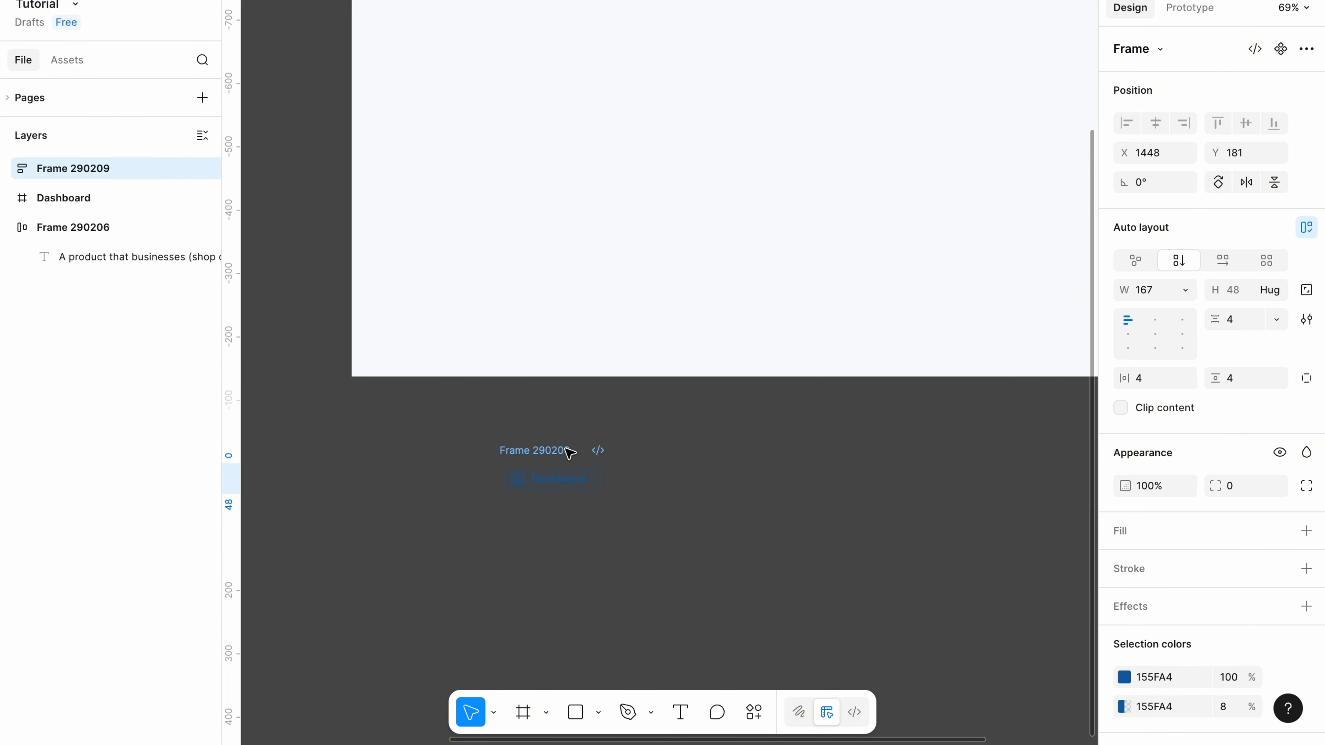
click(1156, 379)
text(0)
key(Tab)
text(0)
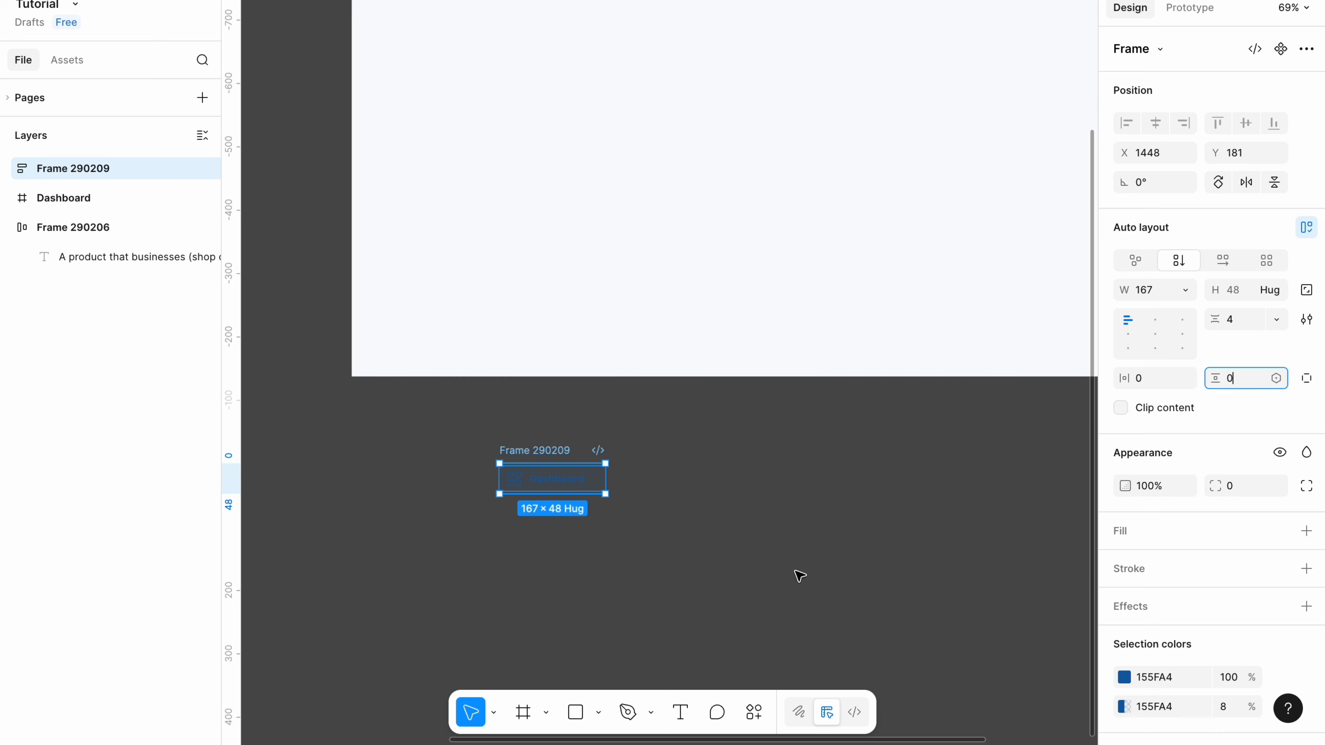
click(654, 512)
click(535, 453)
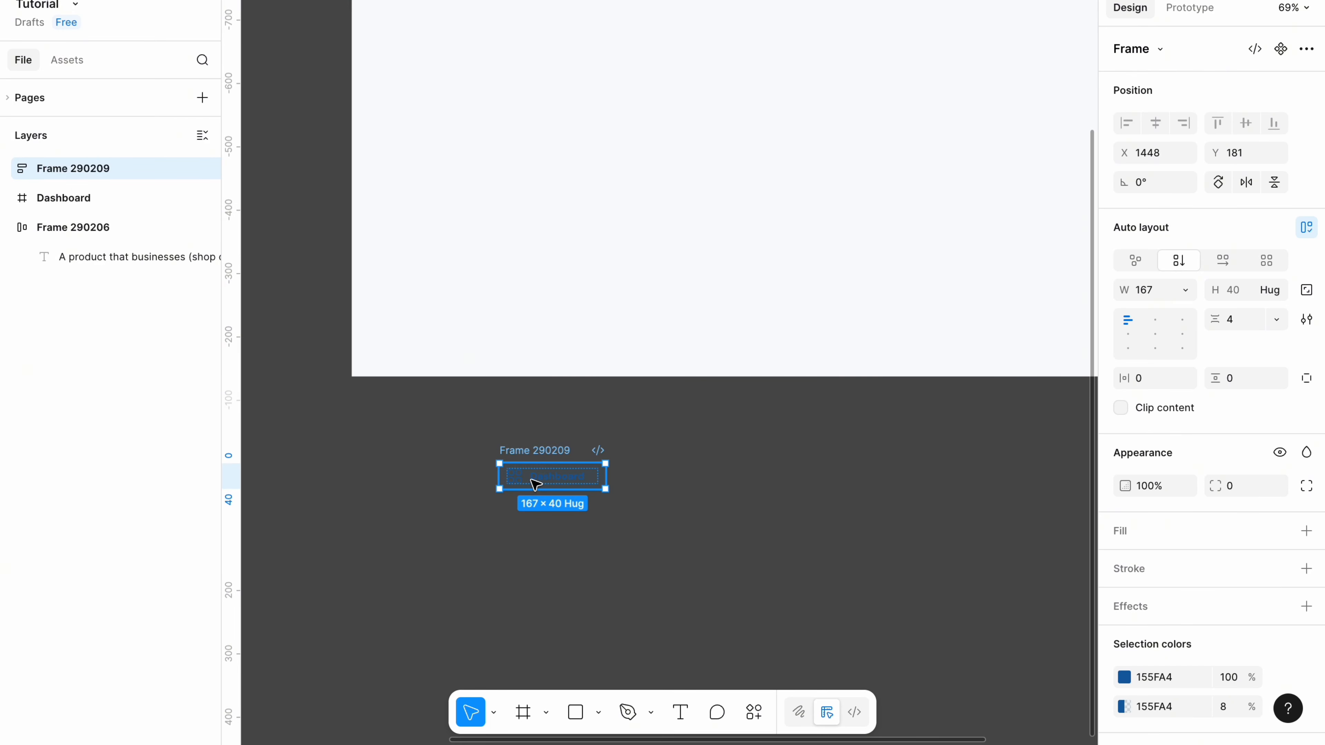
Duplicate the Dashboard nav item beneath itself inside the stack.
click(7, 168)
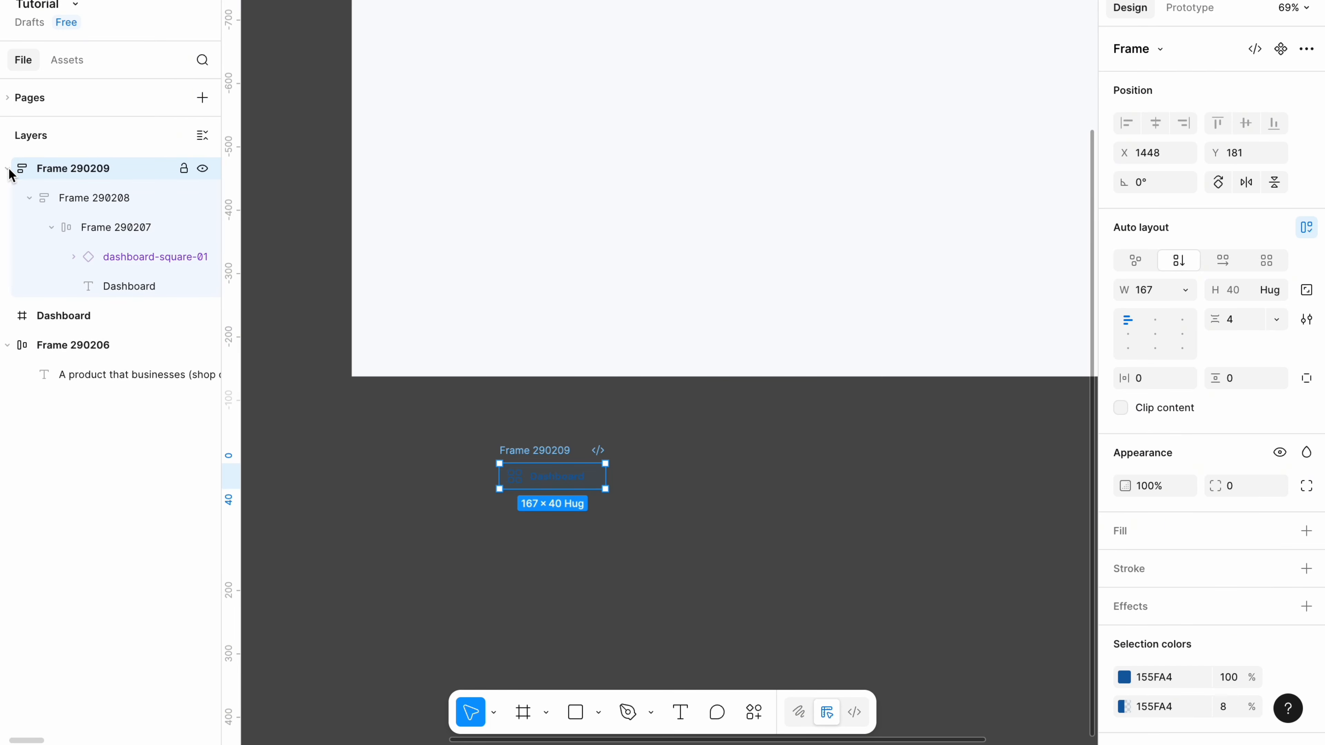
click(84, 201)
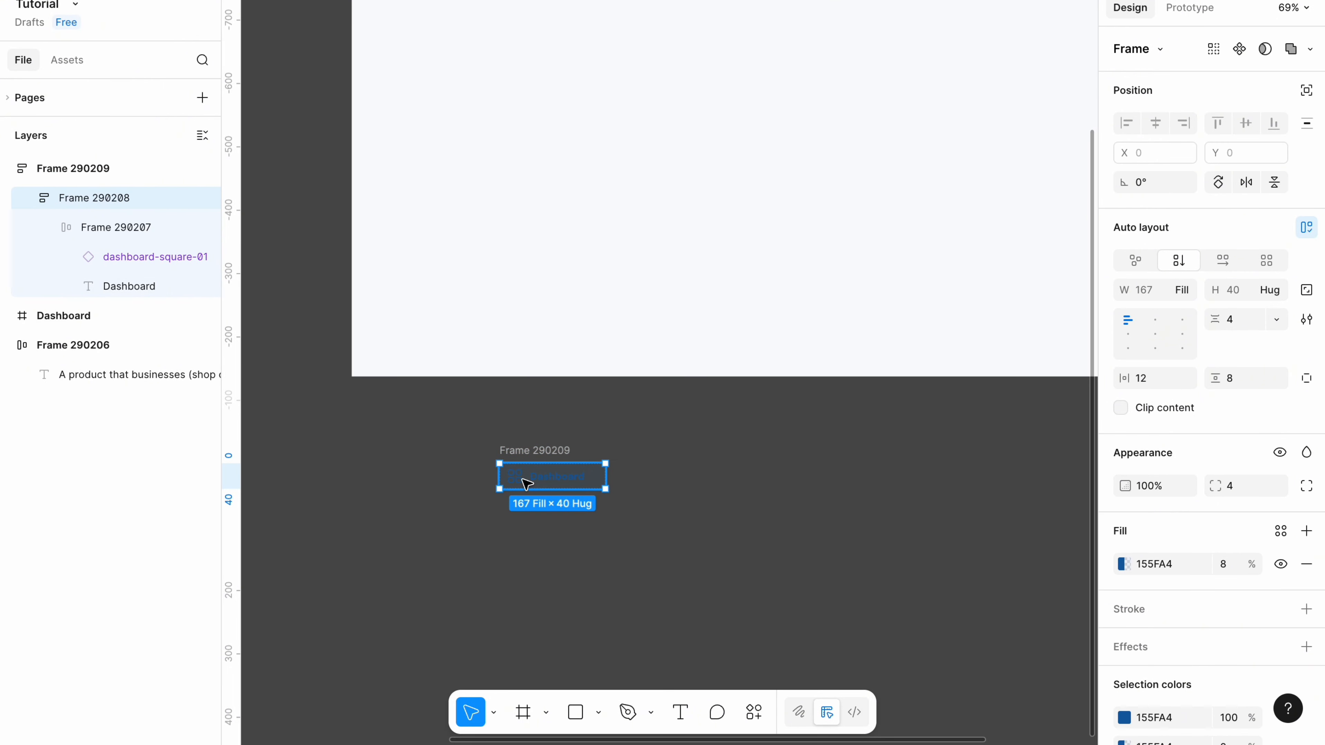
key(ctrl+d)
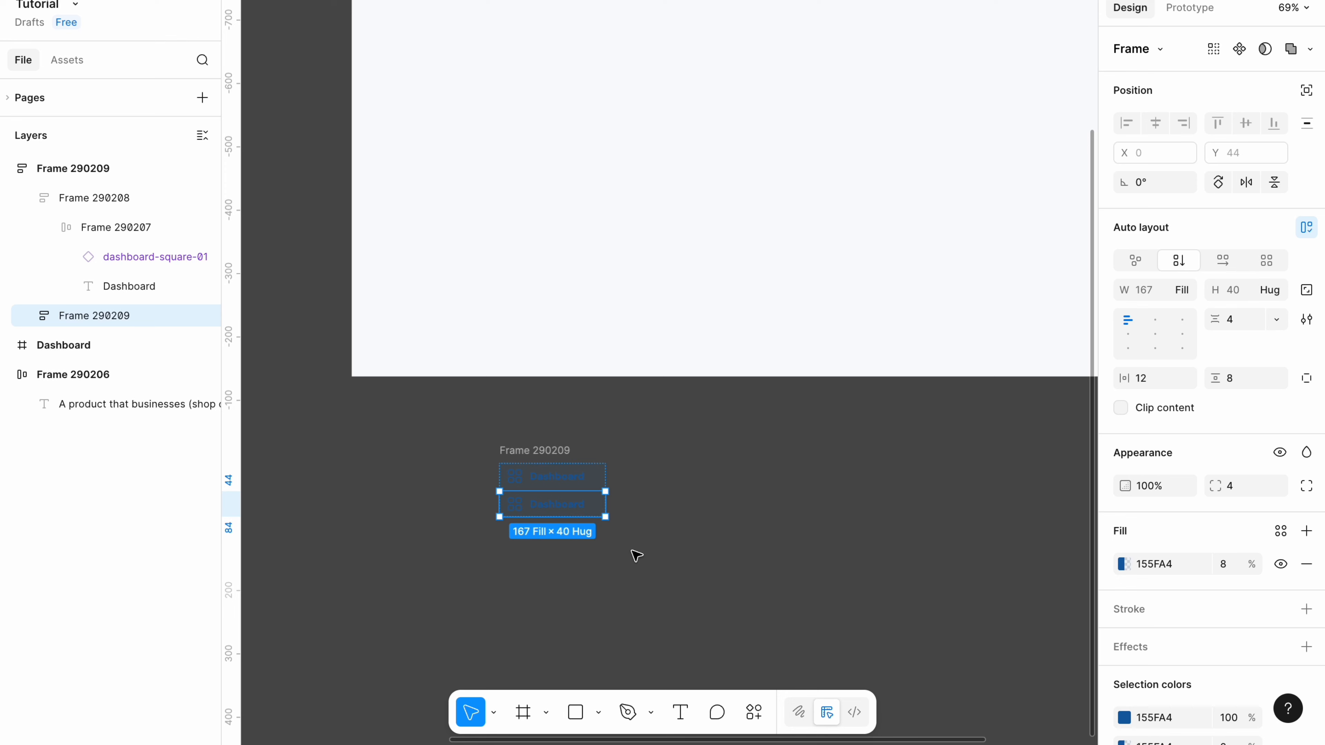
click(630, 552)
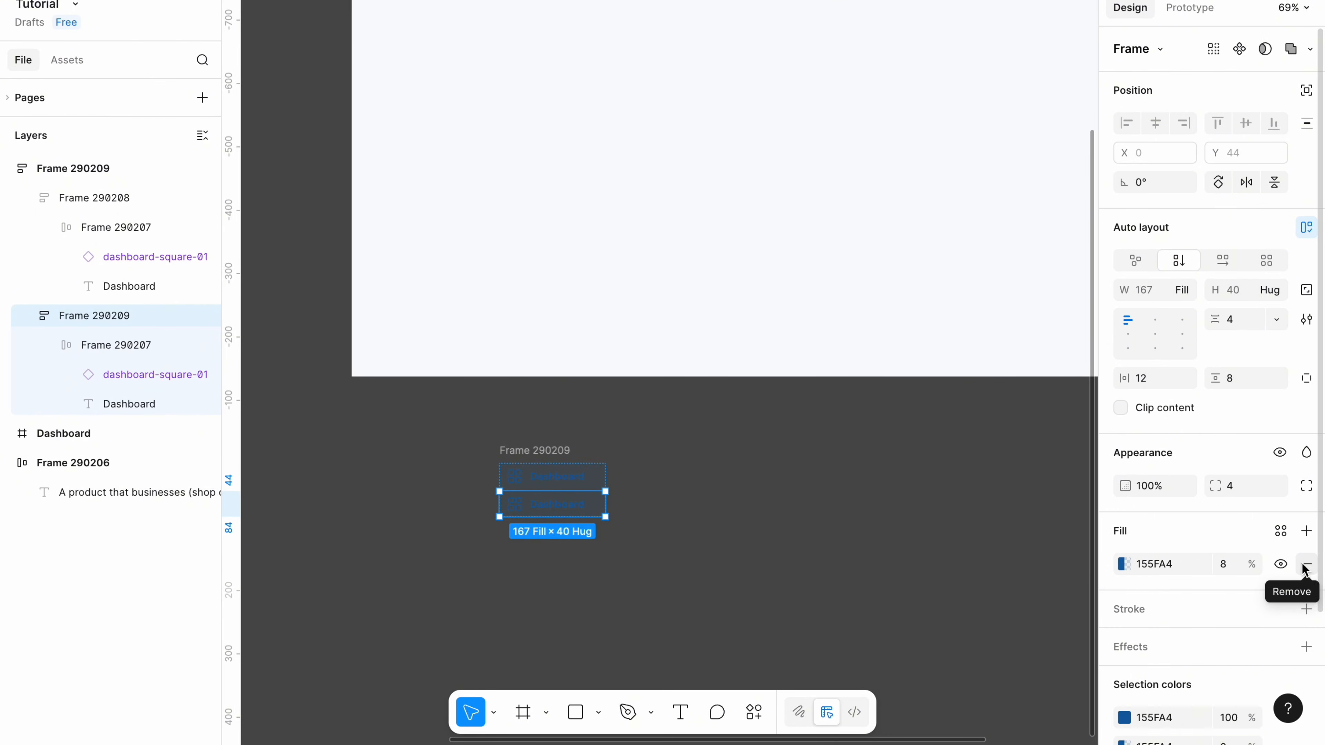
Remove the second item's blue fill and relabel it Invoices.
click(1306, 566)
click(554, 507)
double_click(556, 509)
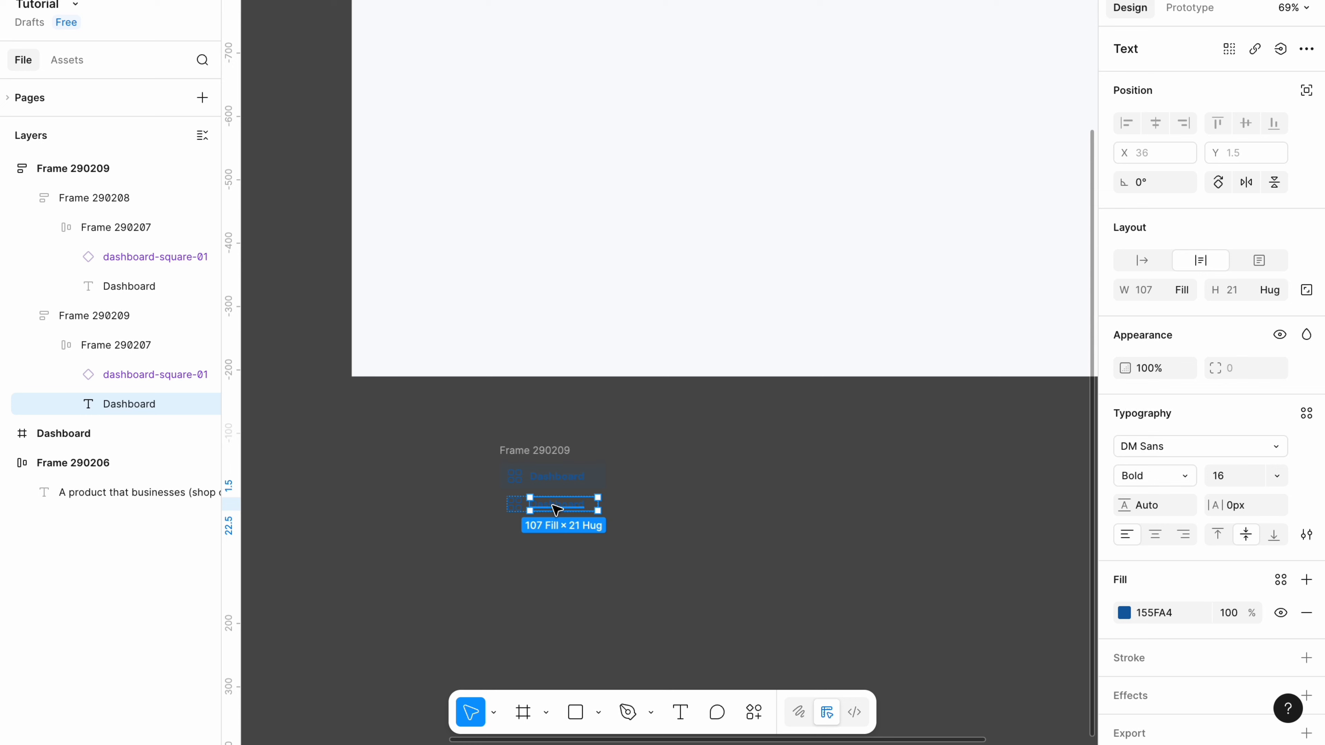
double_click(554, 506)
text(Invoices)
Make the Invoices label 2D2D2D in Regular weight.
click(1158, 614)
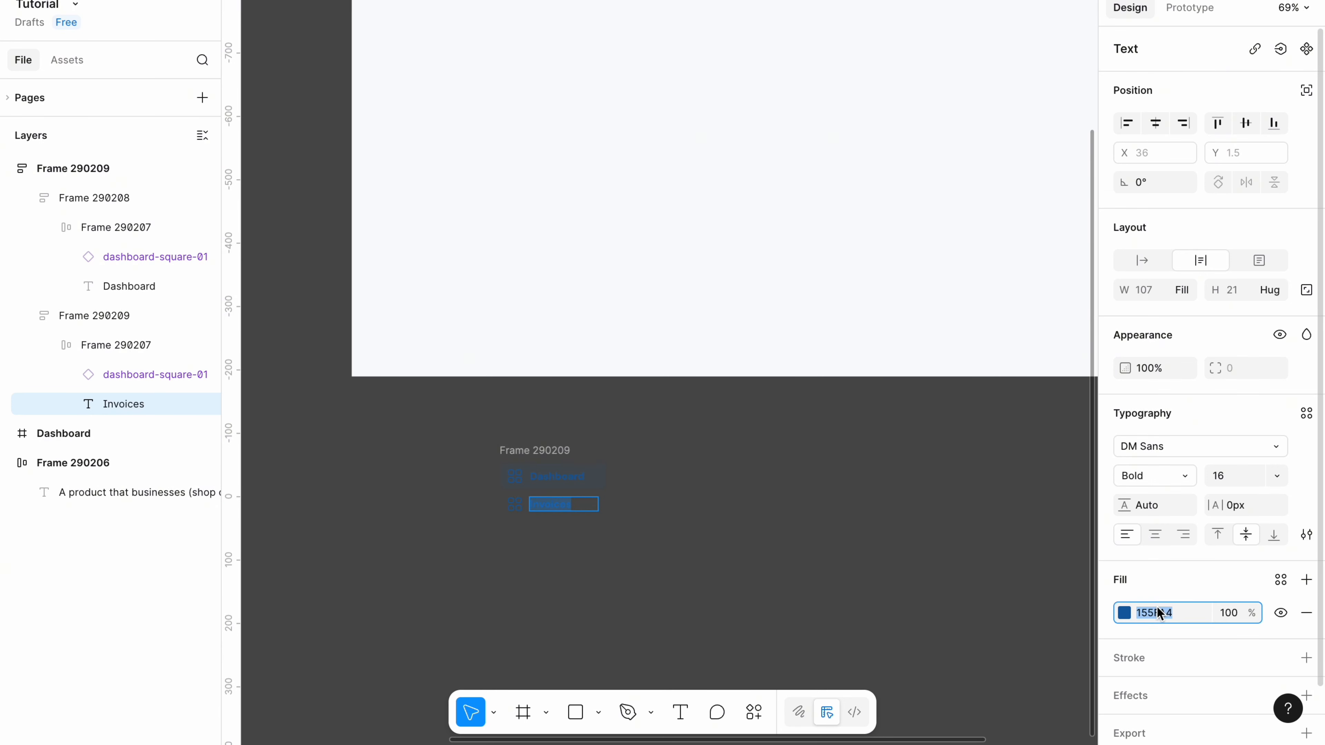
text(2D2D2D)
key(Return)
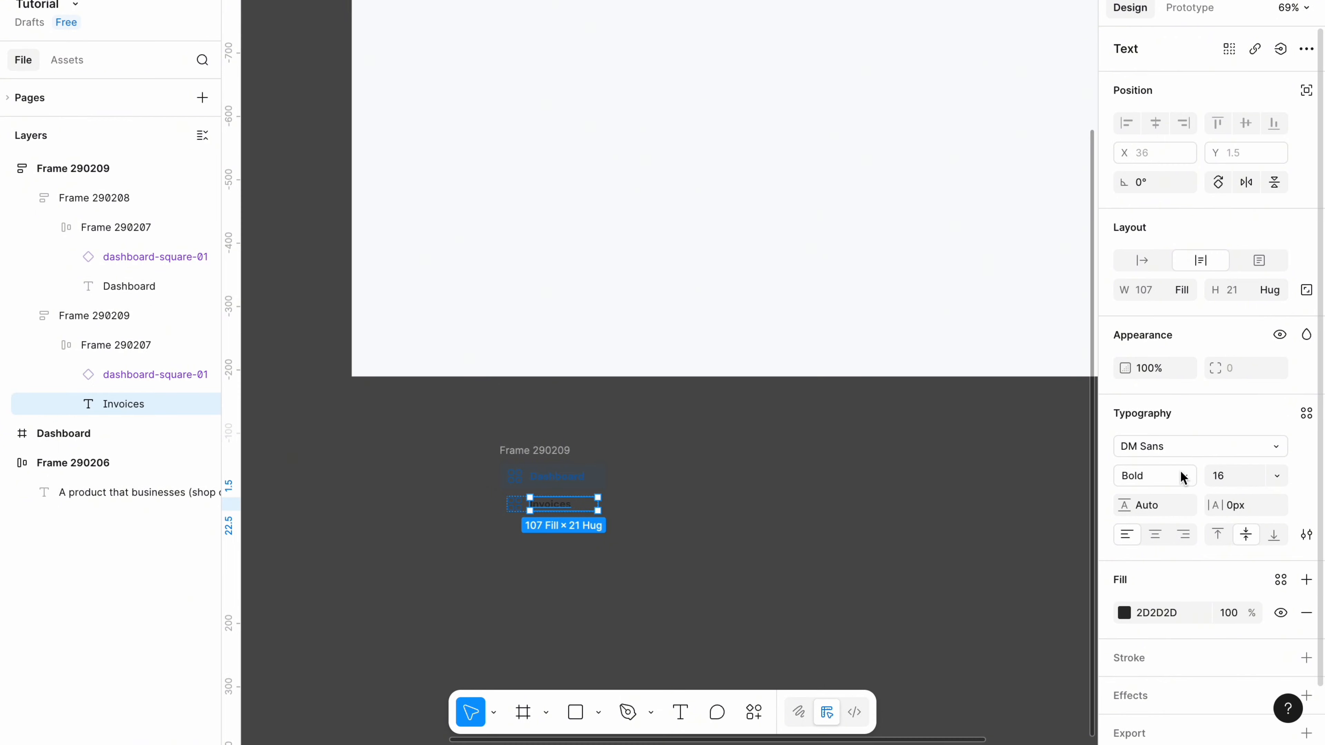
click(1186, 480)
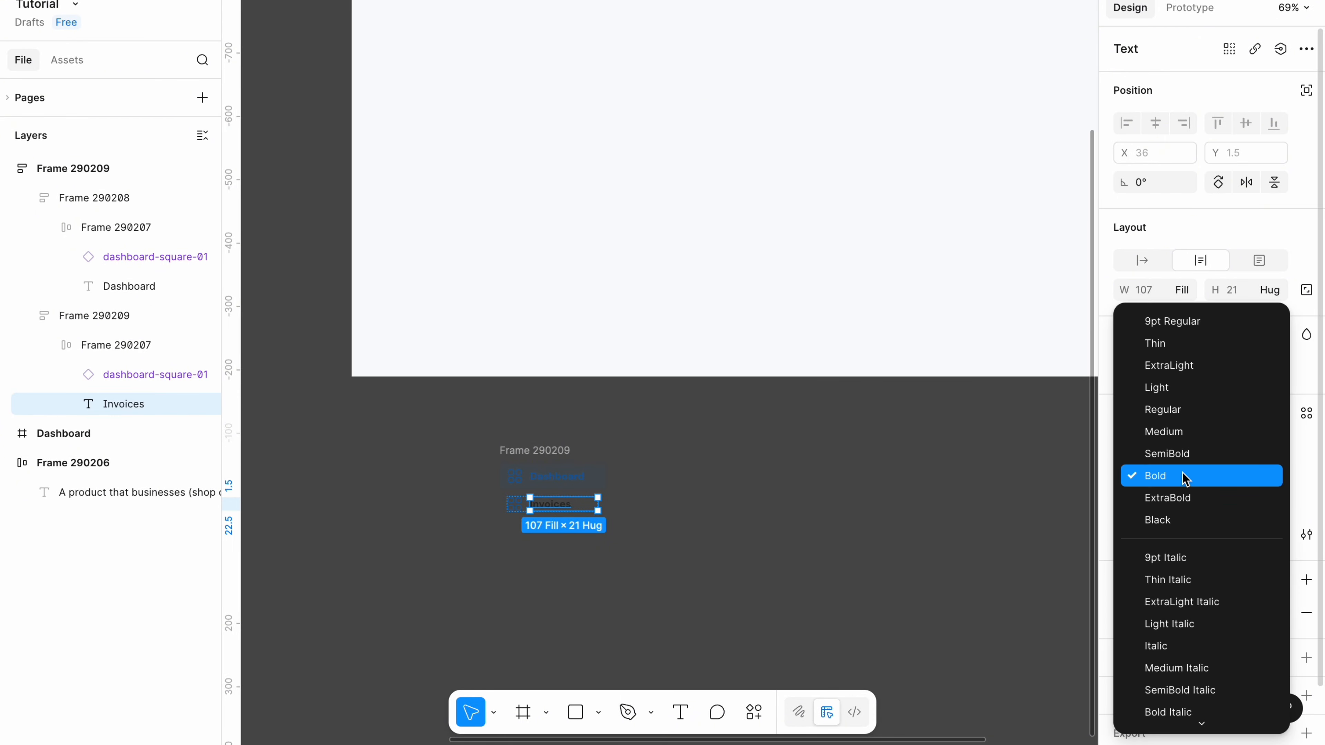
click(1171, 412)
Replace the Invoices item's icon with the copied invoice icon.
double_click(520, 507)
right_click(520, 506)
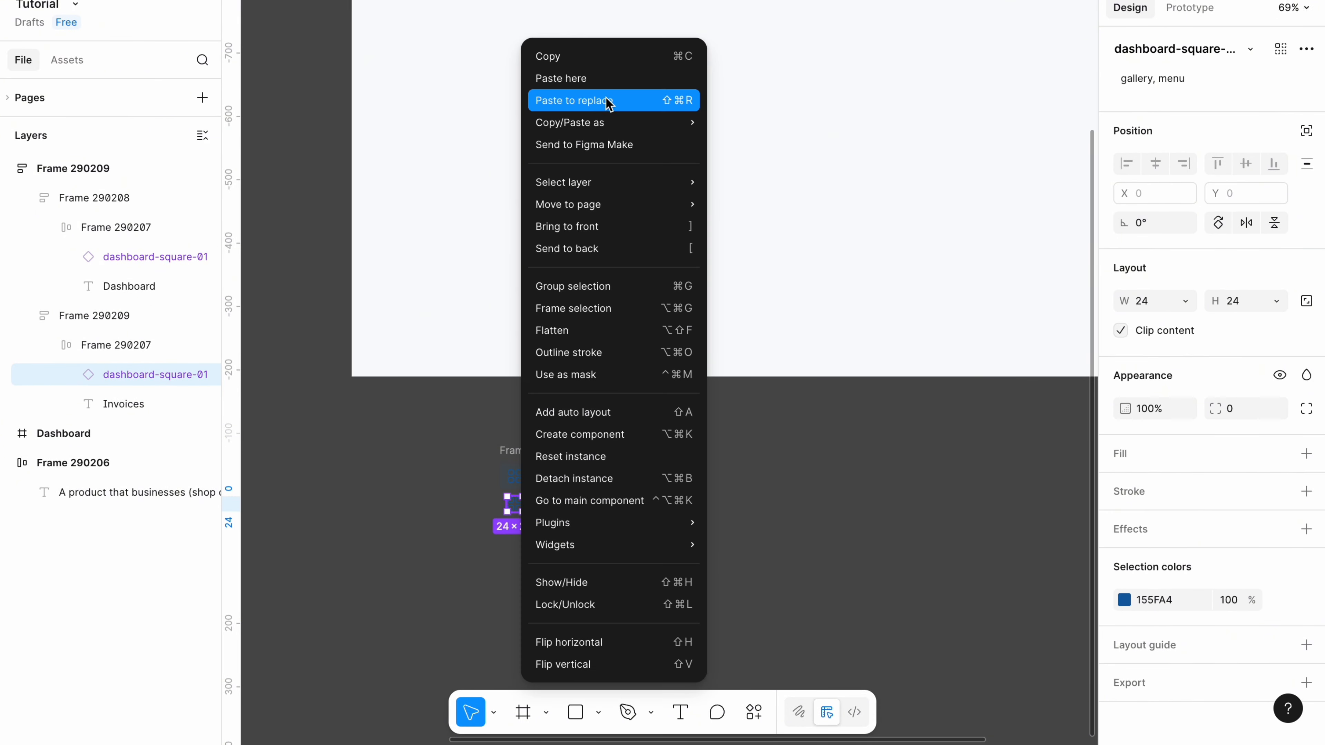
click(608, 103)
click(565, 514)
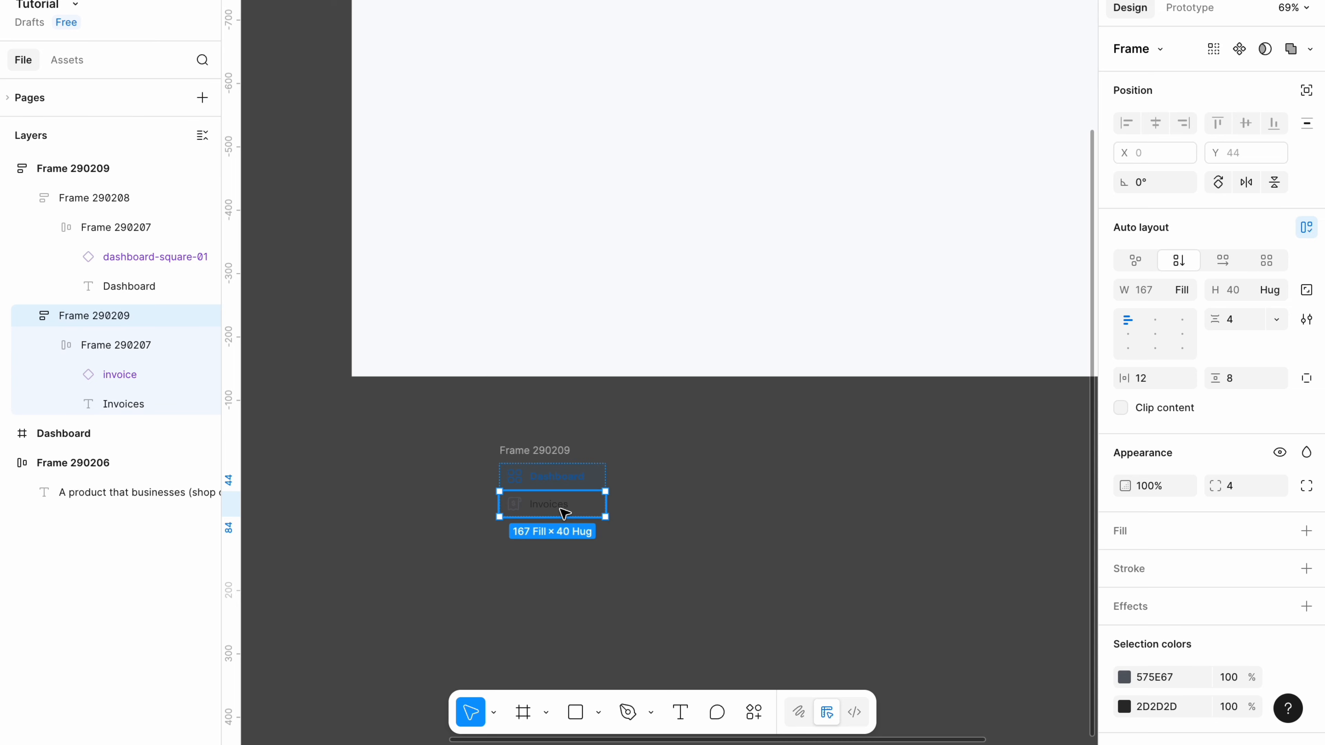
Duplicate the Invoices item four times and begin renaming the third item.
scroll(565, 513, up, 3)
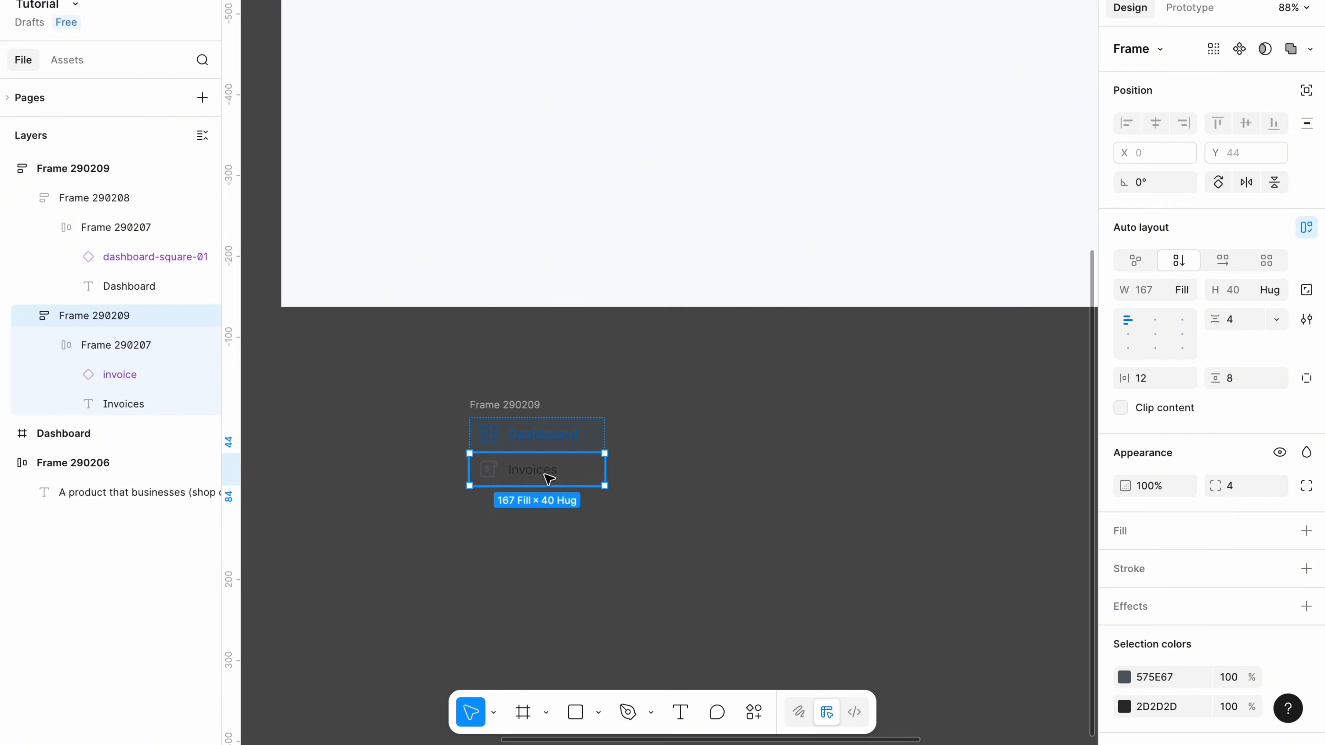
key(ctrl+d)
key(ctrl+d)
key(ctrl+d)
key(ctrl+d)
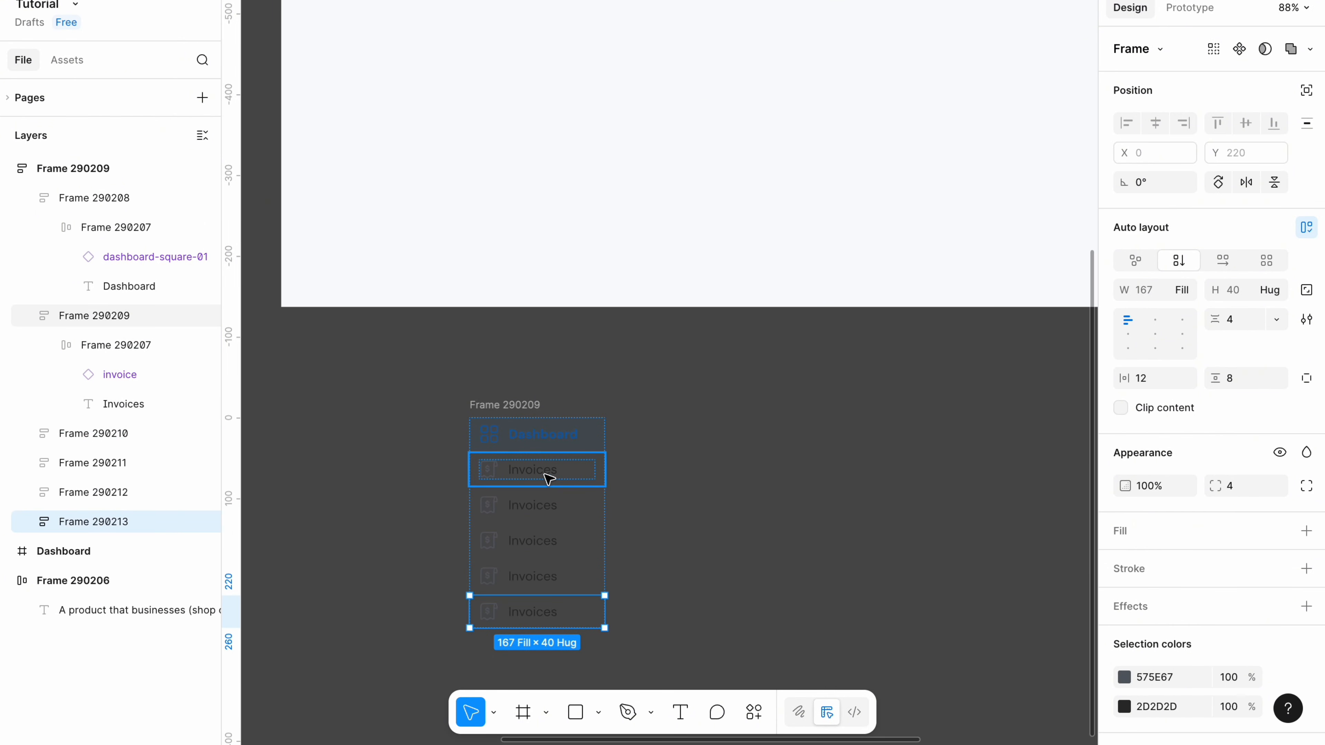
scroll(548, 479, down, 1)
click(549, 479)
double_click(518, 469)
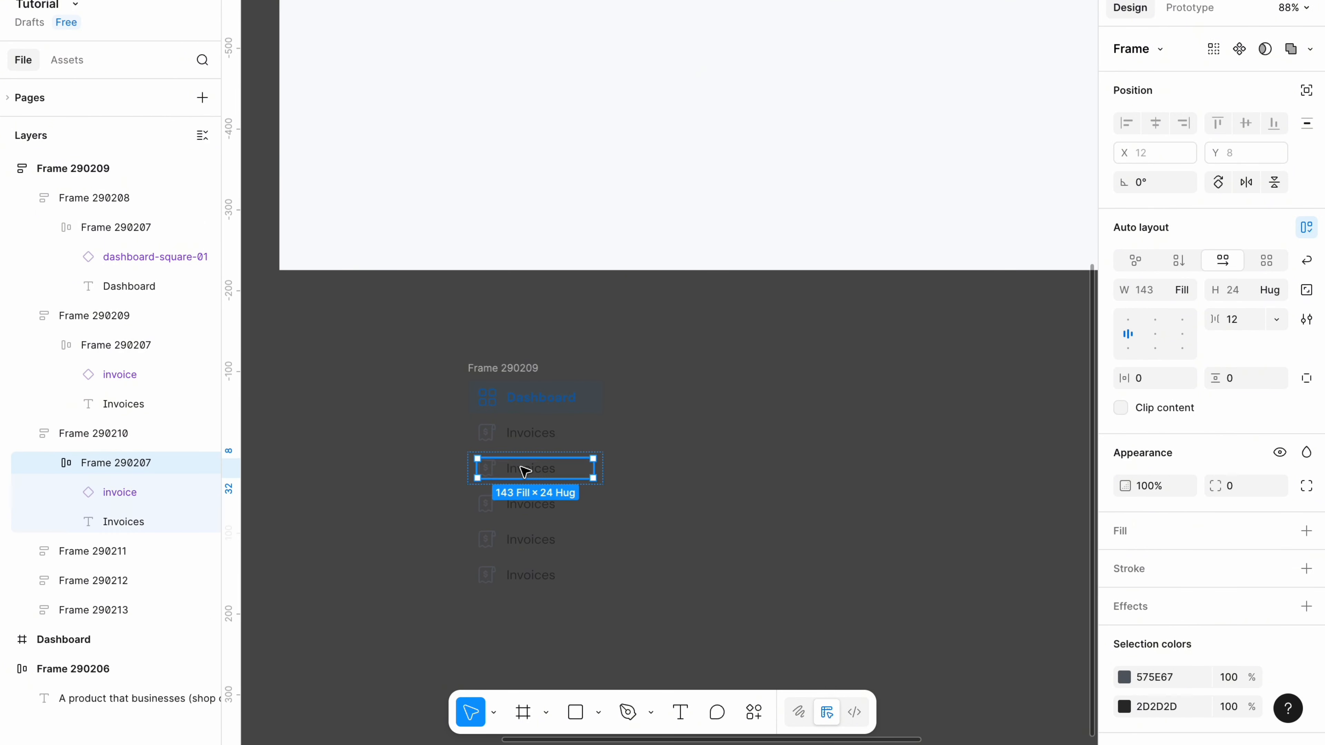
double_click(521, 468)
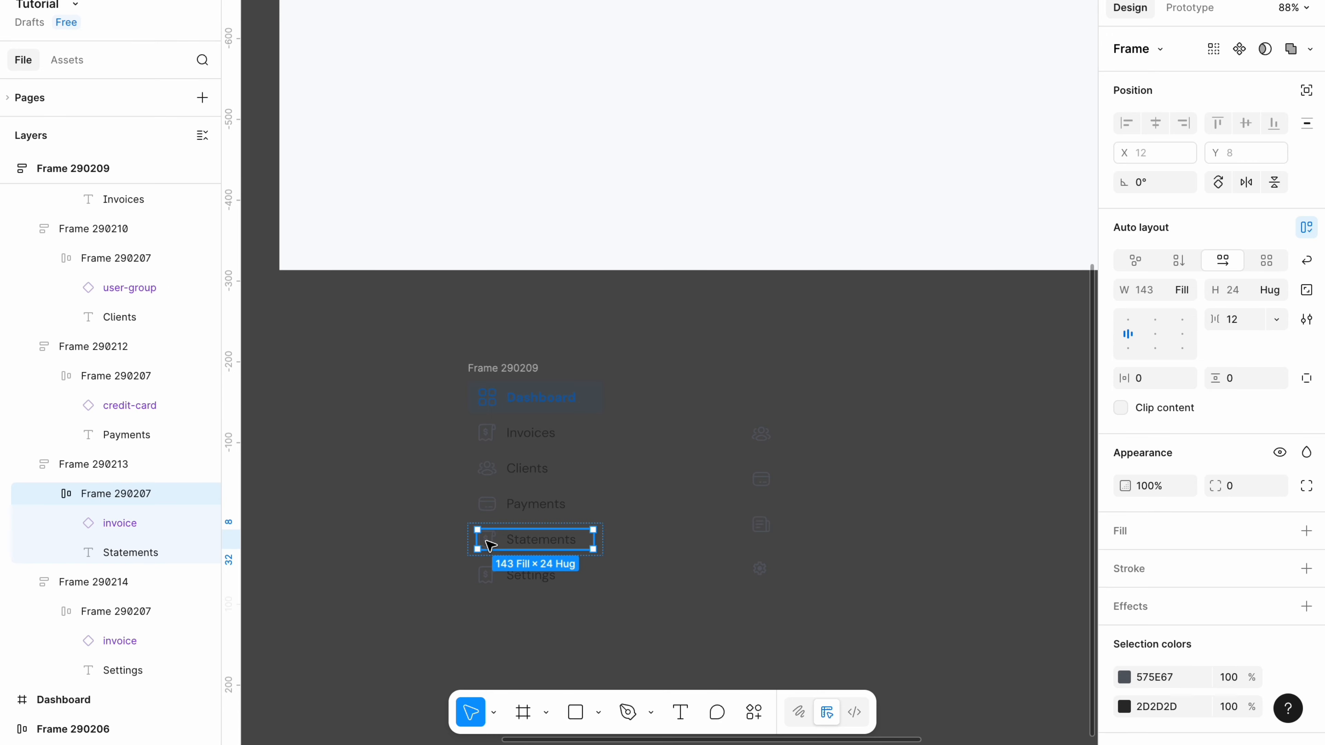
Swap in matching icons for the Statements and Settings rows.
right_click(488, 540)
key(Escape)
key(ctrl+v)
right_click(758, 569)
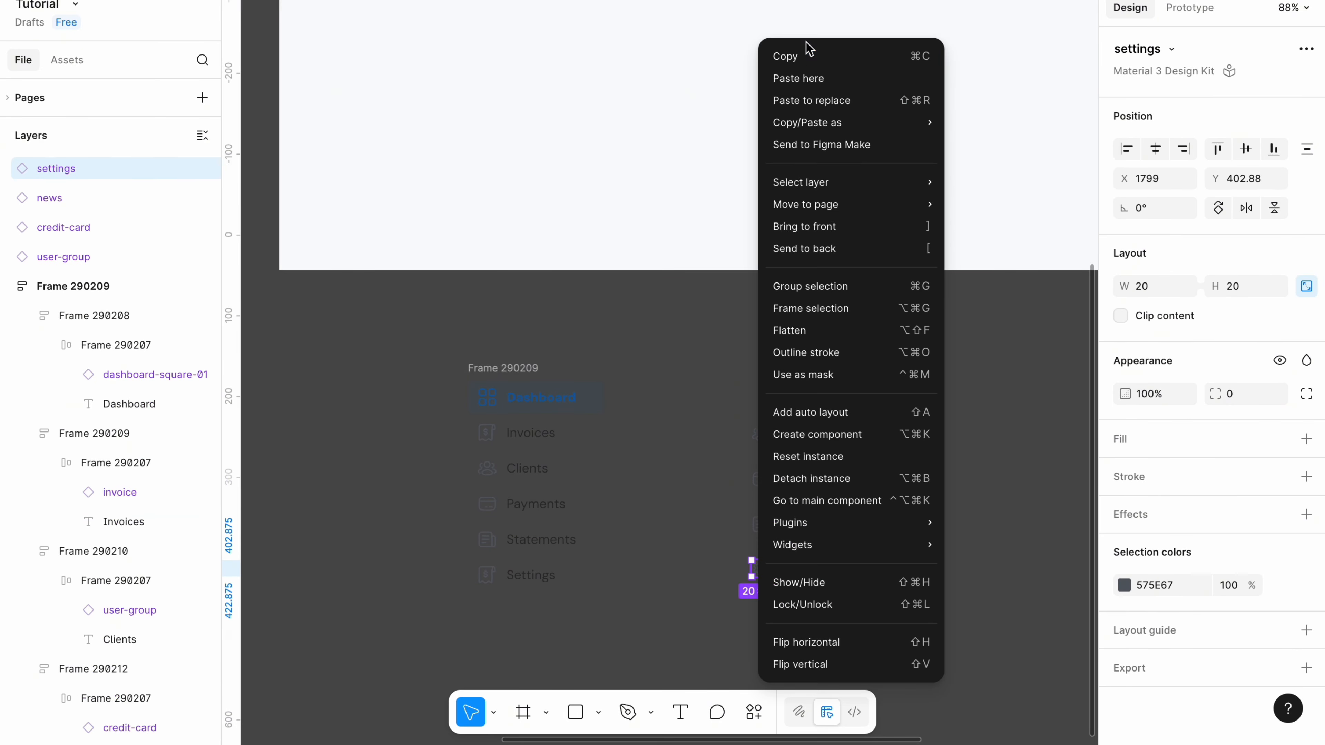
click(805, 55)
double_click(488, 577)
right_click(488, 577)
Replace the Settings row's icon with the settings icon.
click(540, 100)
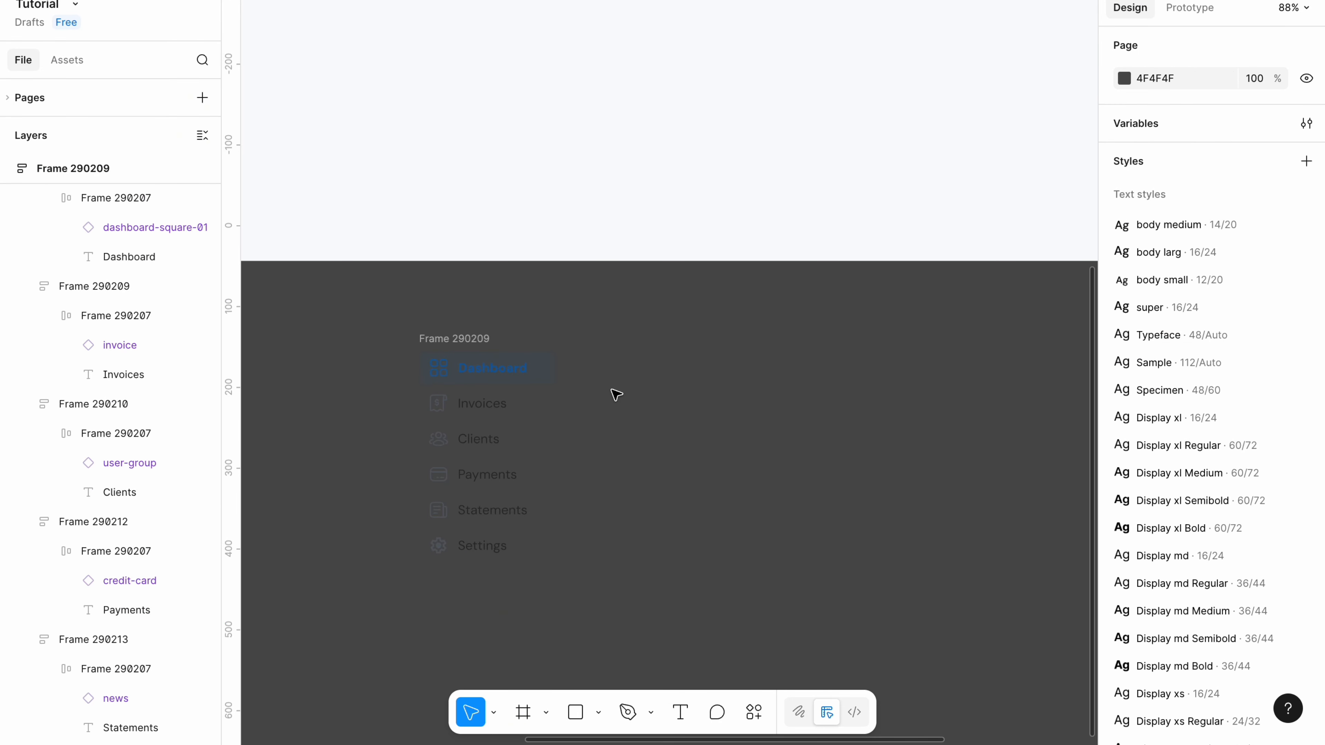
scroll(617, 395, right, 3)
scroll(616, 395, up, 1)
Paste the Invar logo on the canvas beside the navigation list.
right_click(614, 393)
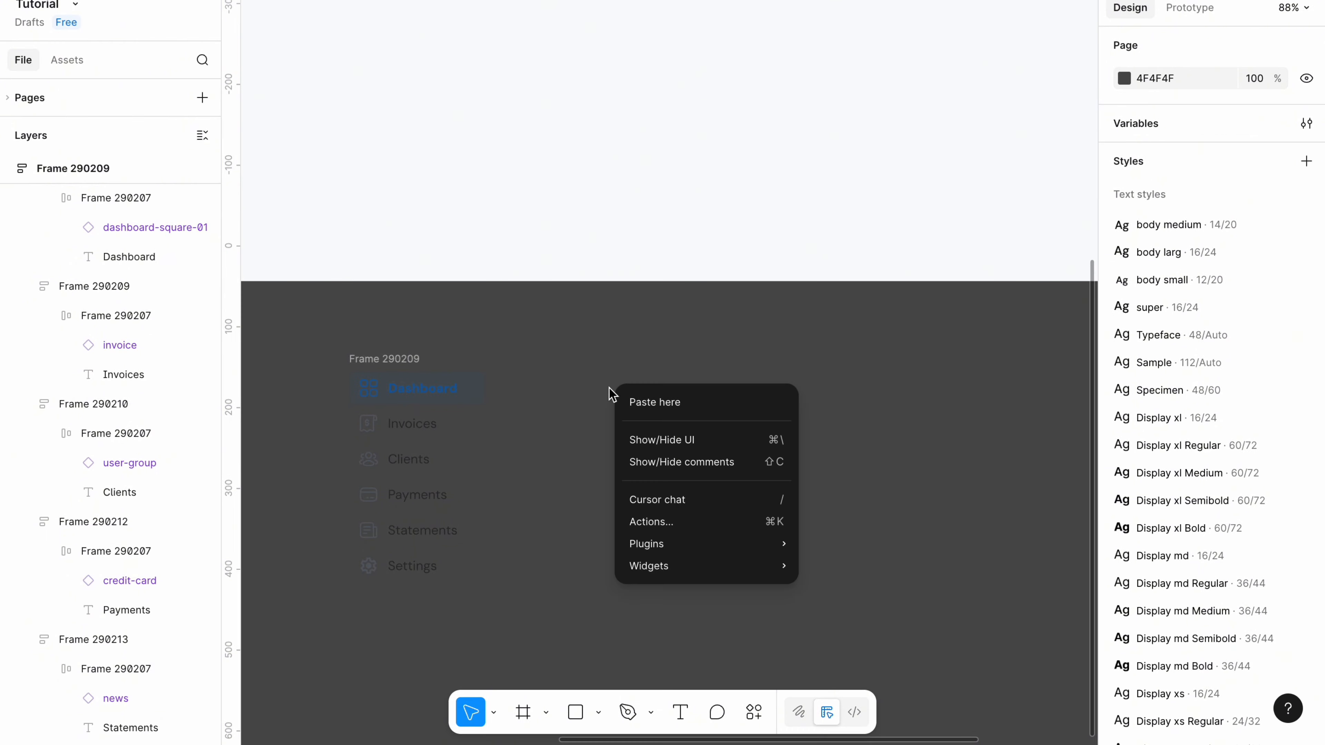
click(630, 402)
click(745, 407)
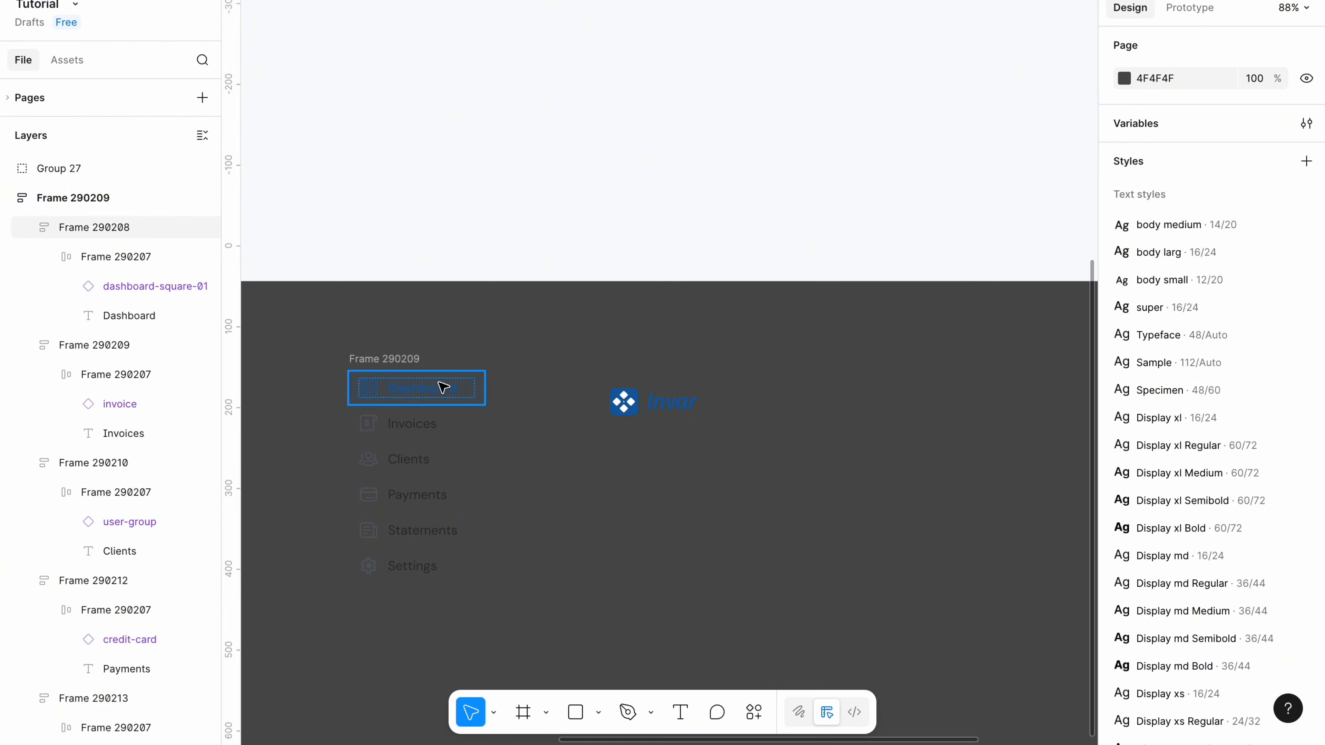
click(405, 360)
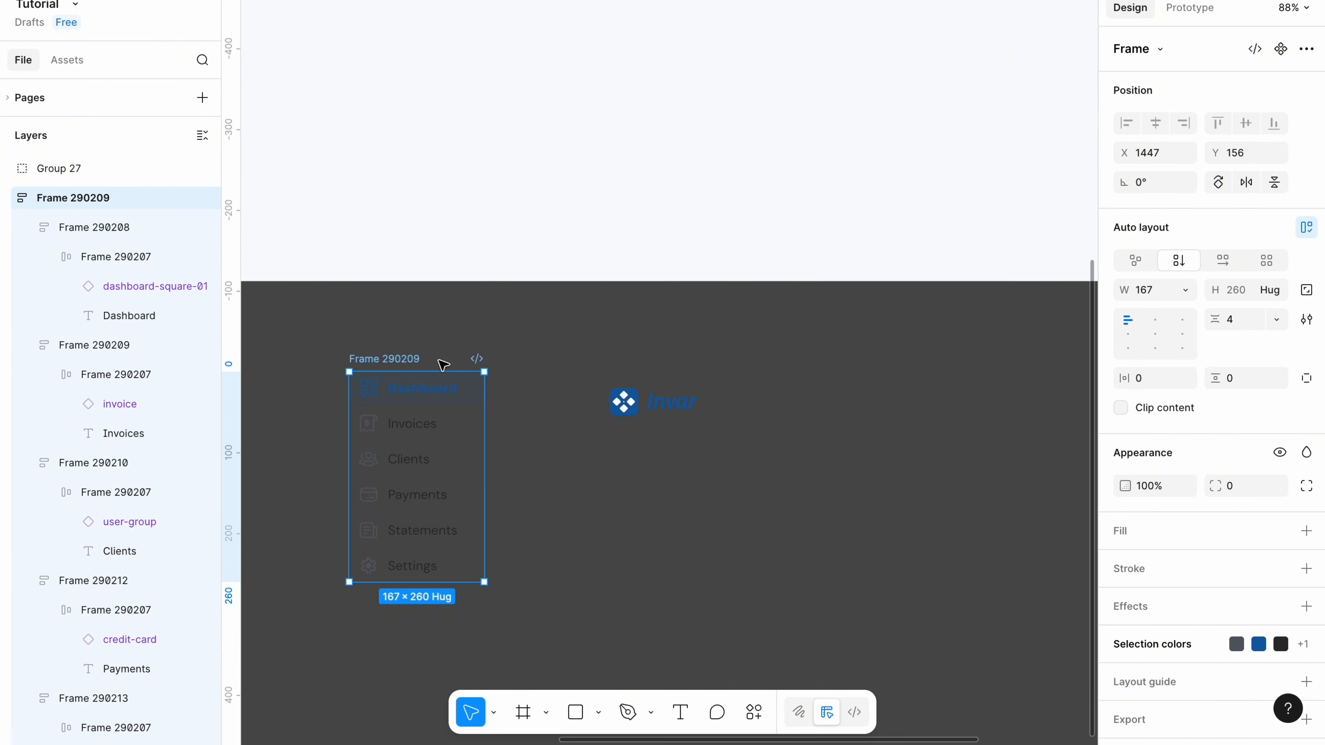
click(624, 405)
click(611, 487)
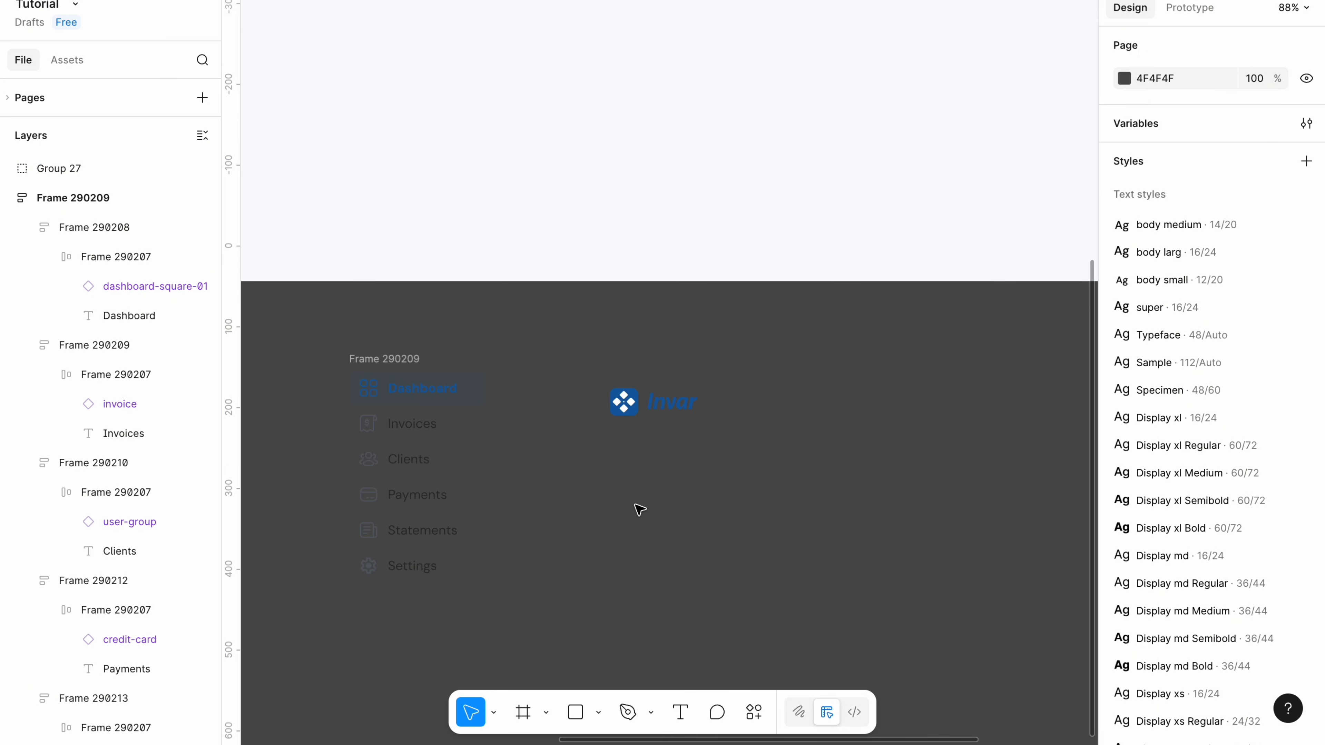
Draw a divider line under the logo with an E4E4E4 stroke.
click(600, 711)
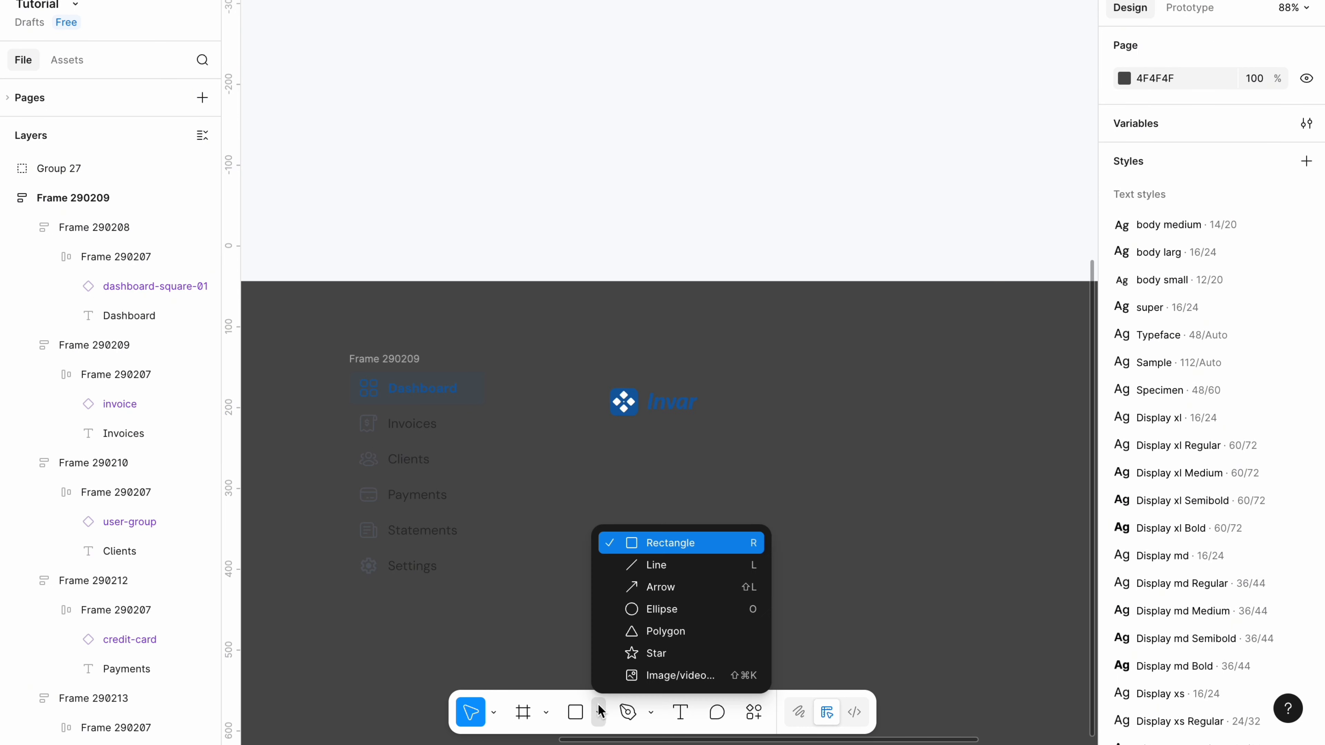
click(659, 566)
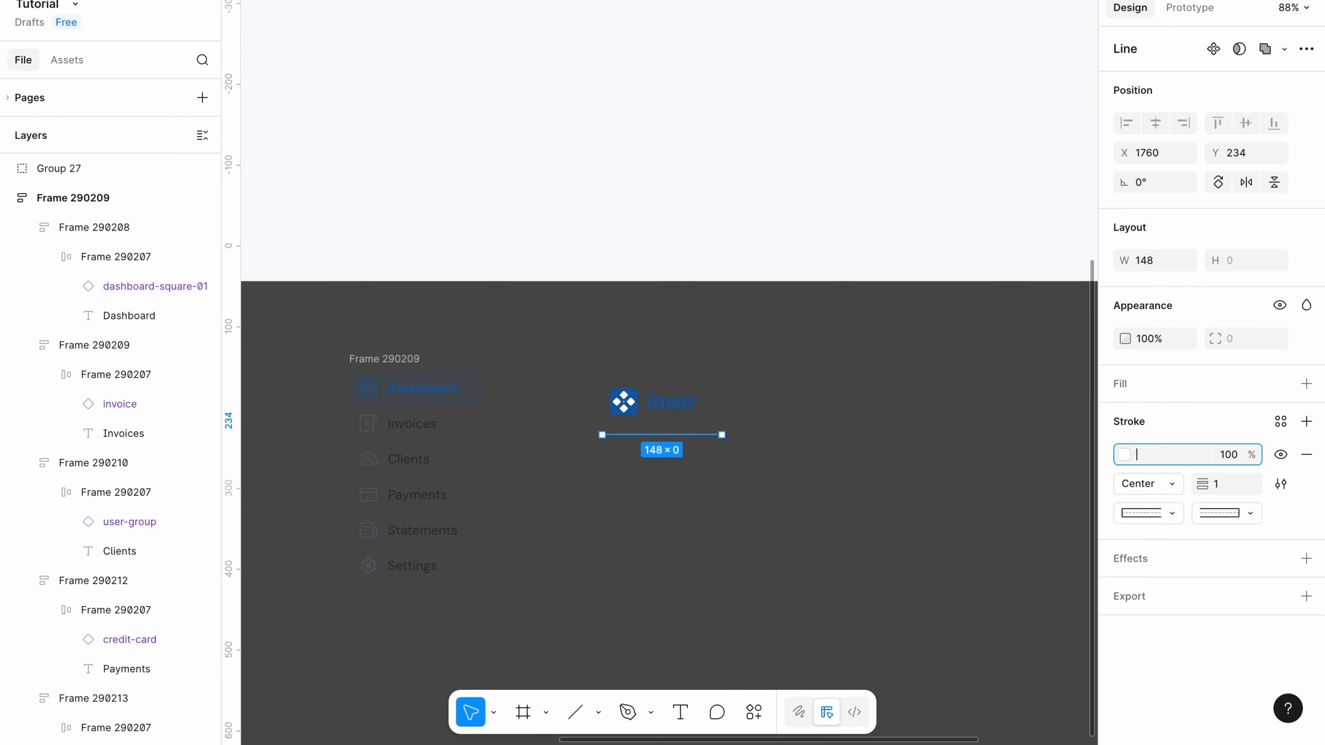
text(e4e4)
Stack the logo and line in a centred auto-layout frame with 32 gap, moved up.
drag(603, 468, 731, 372)
key(shift+a)
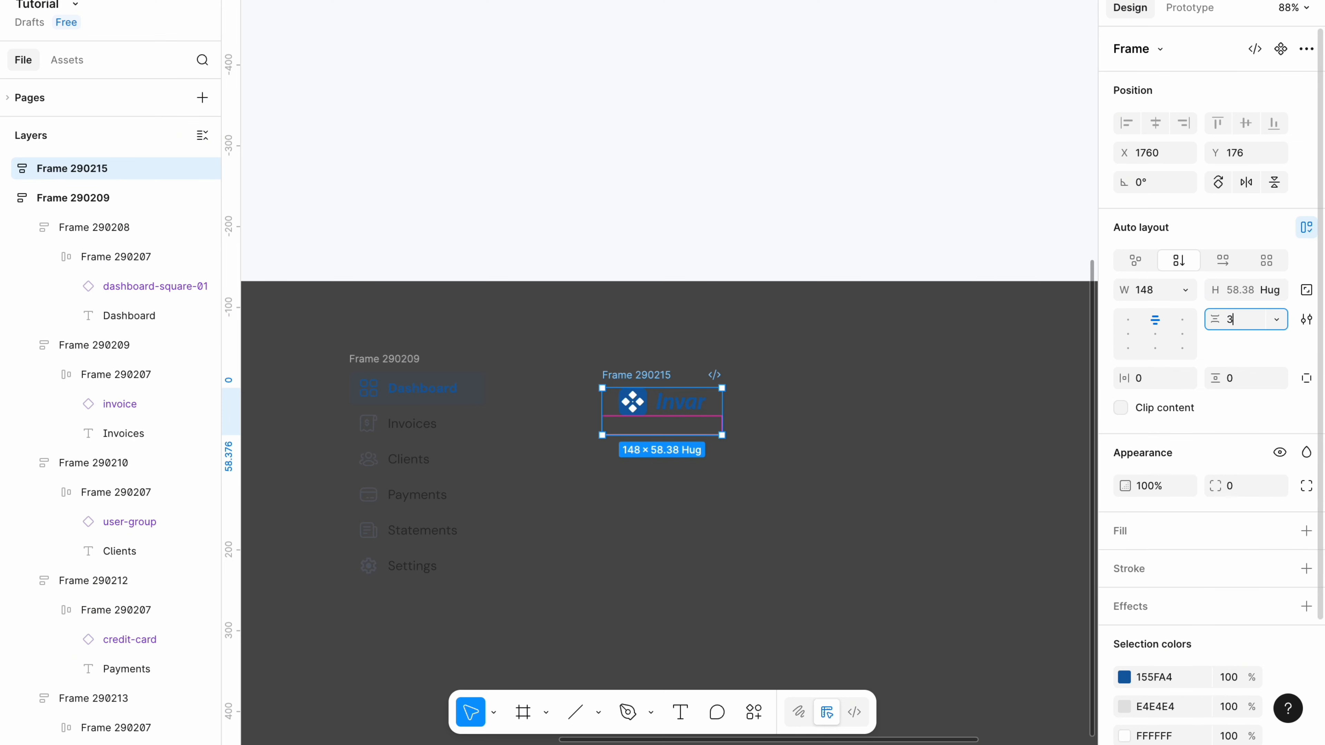
click(885, 394)
drag(641, 378, 637, 347)
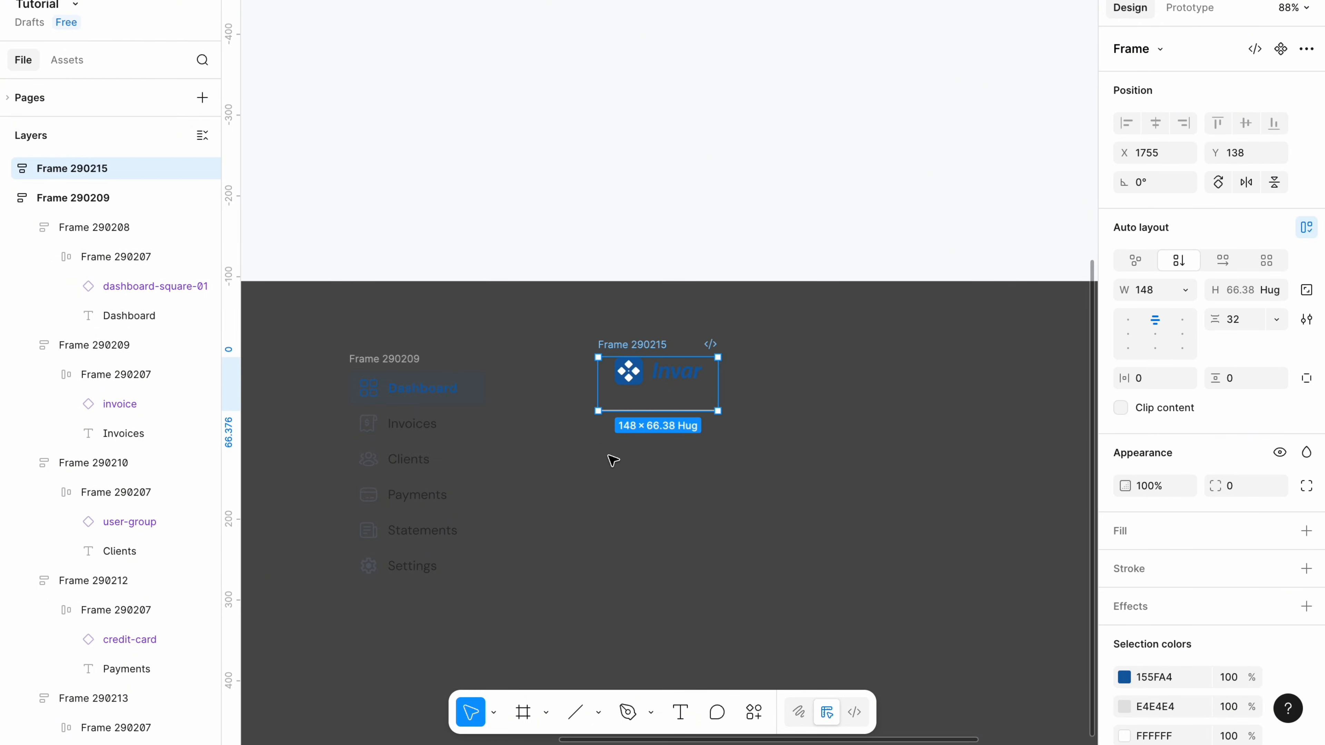
click(614, 459)
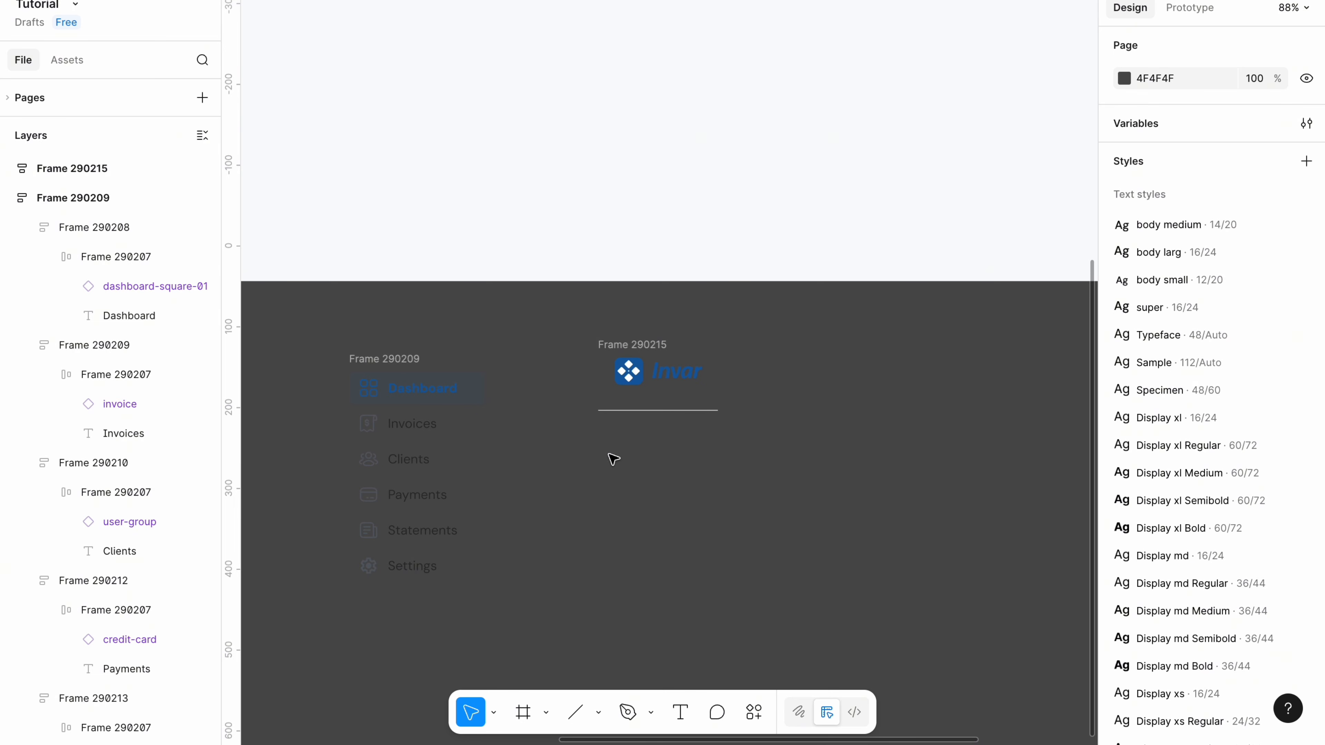
Paste a copy of the Dashboard item and relabel it 'help'.
right_click(639, 524)
click(685, 505)
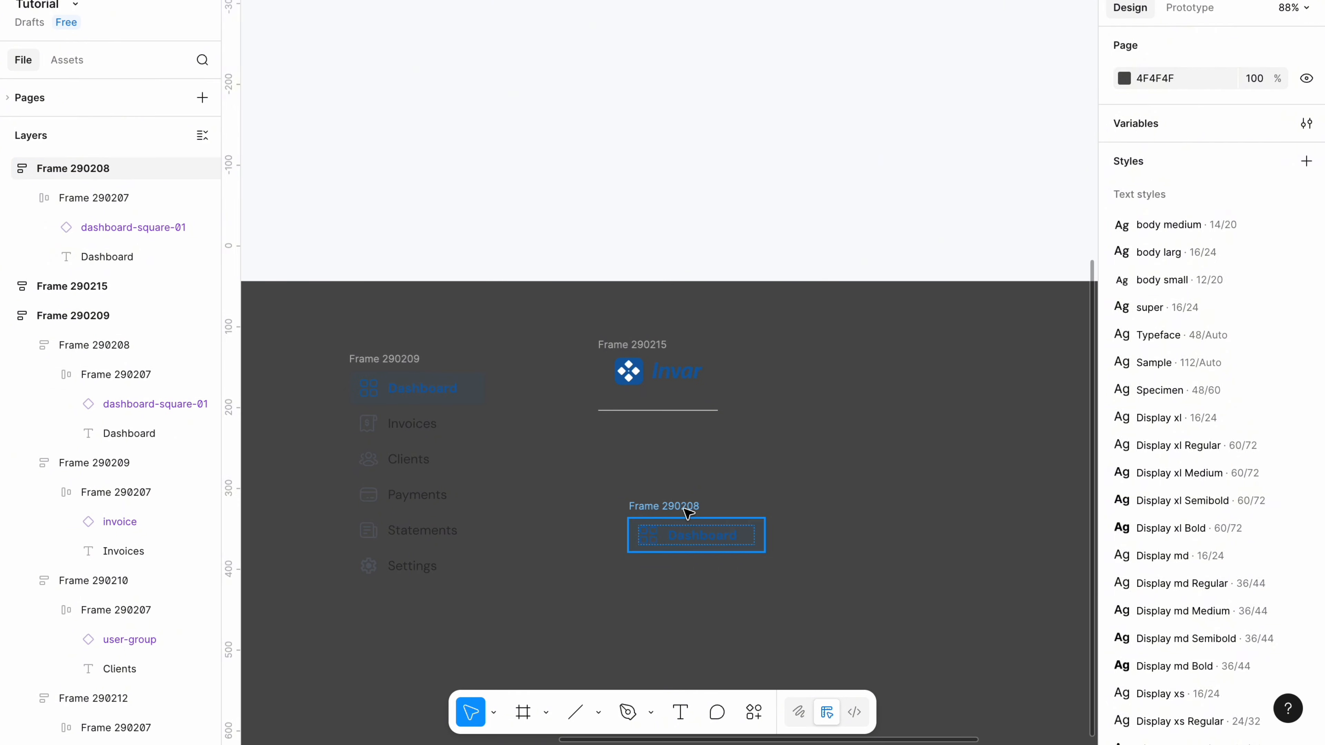
click(692, 538)
double_click(688, 539)
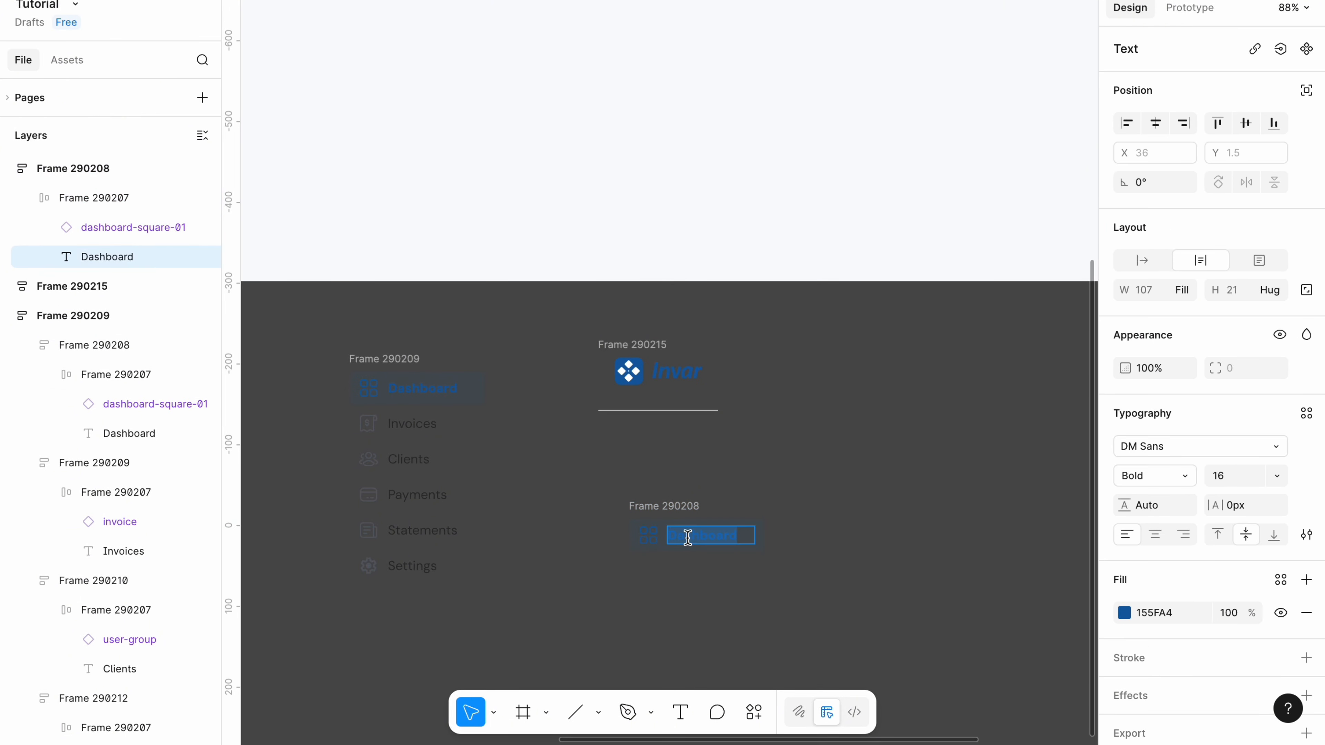
key(BackSpace)
text(he)
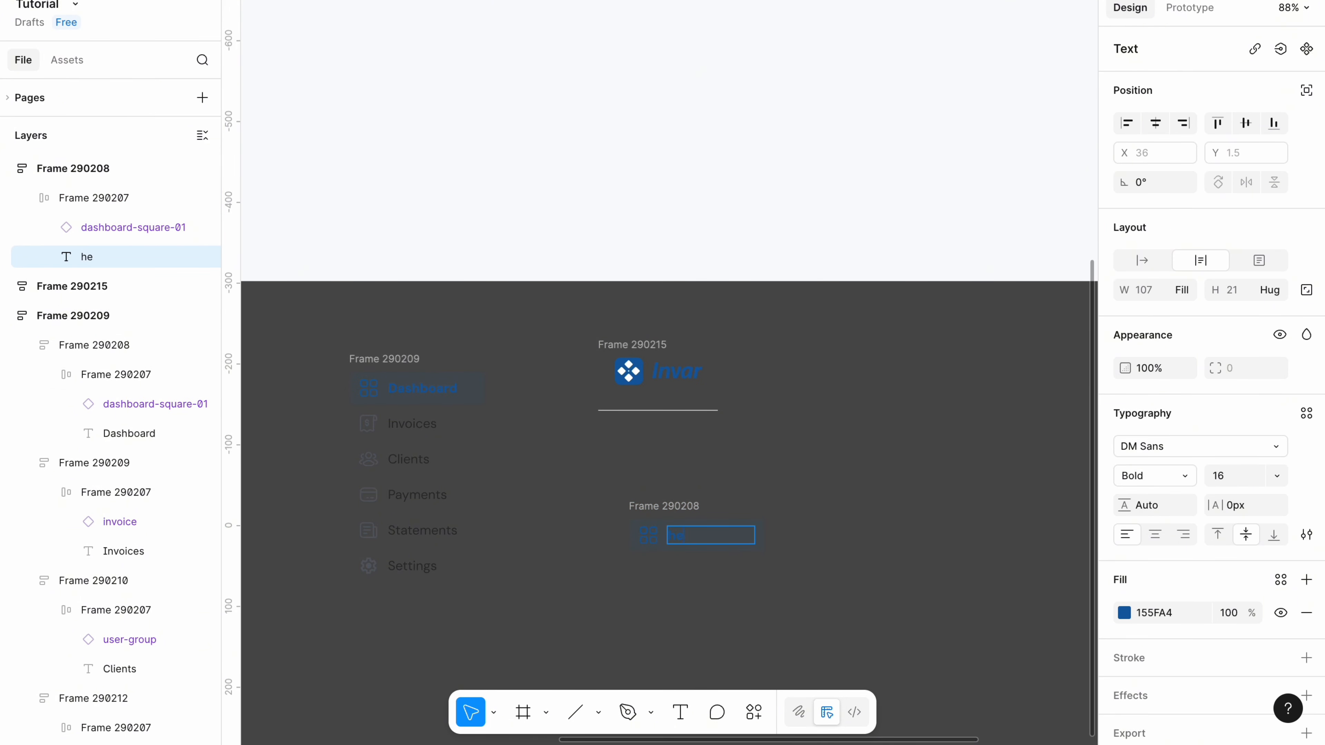
text(lp)
Centre the help label text and the icon-label row in the button.
click(1155, 534)
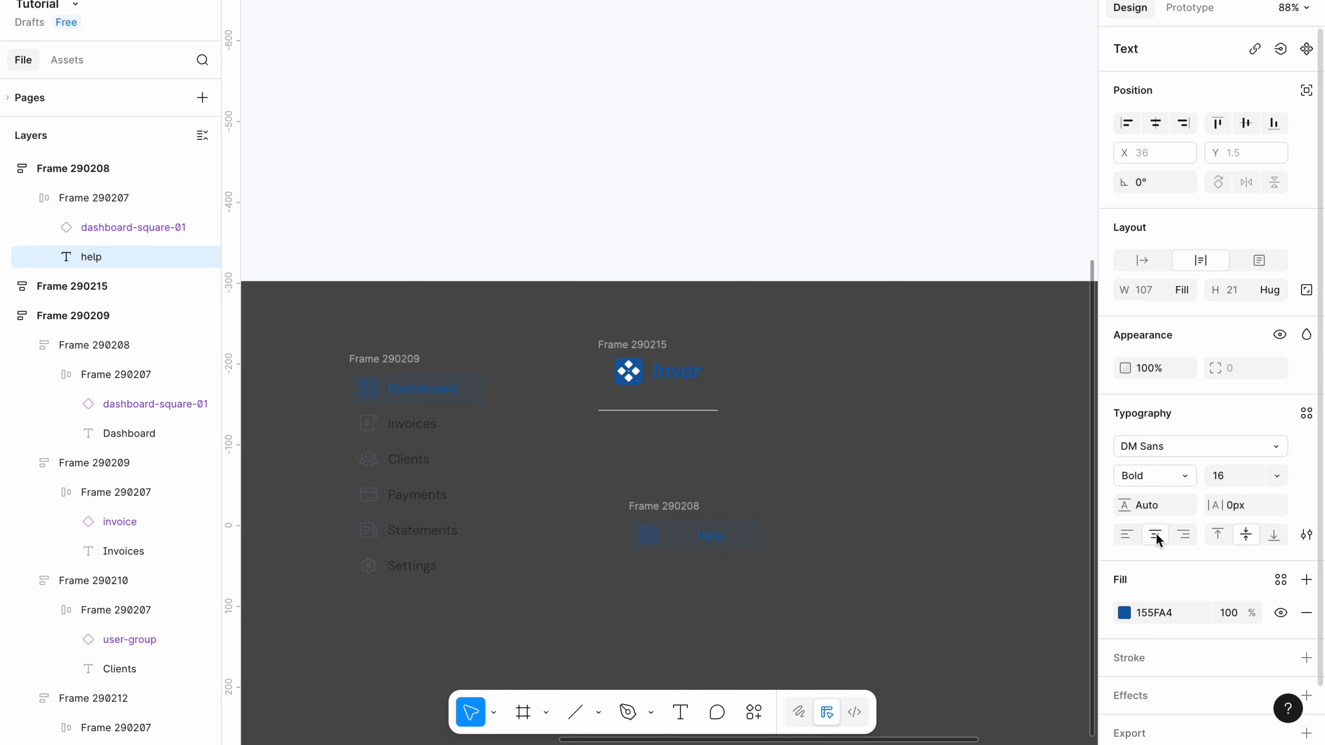
key(Escape)
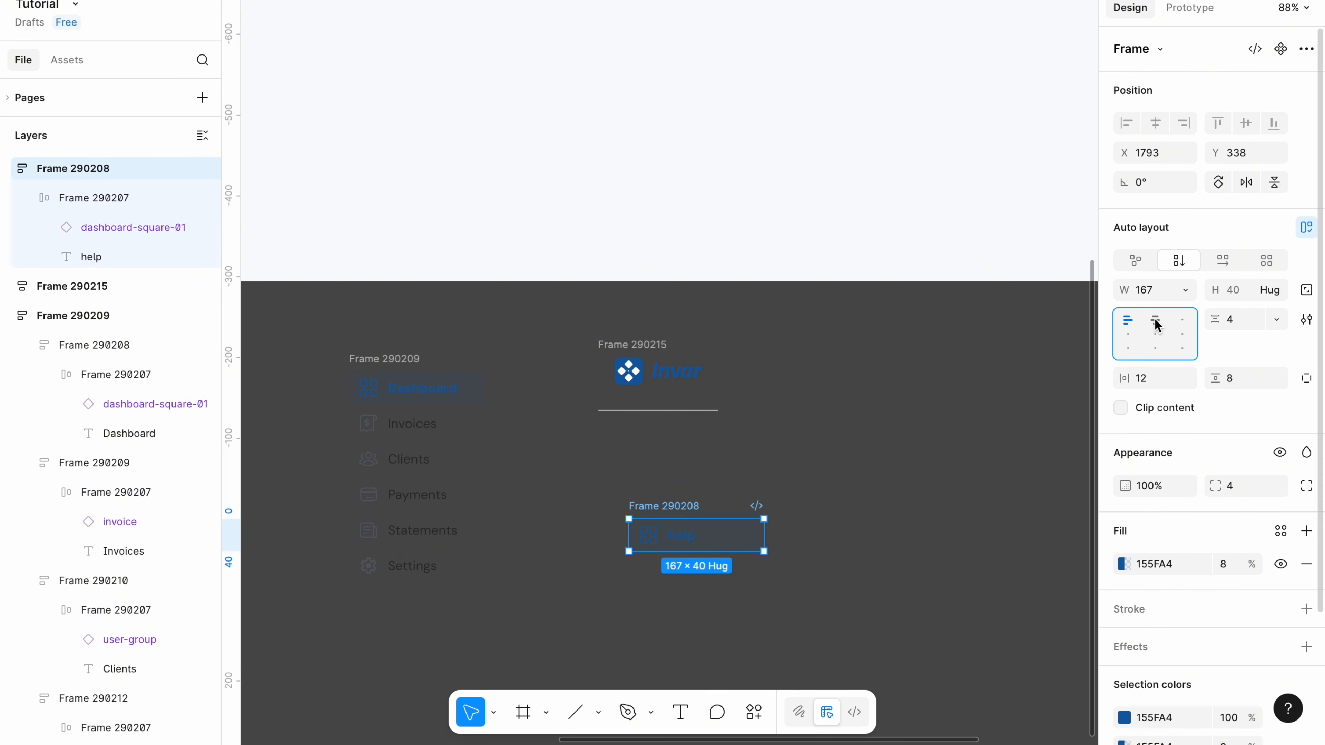
key(Return)
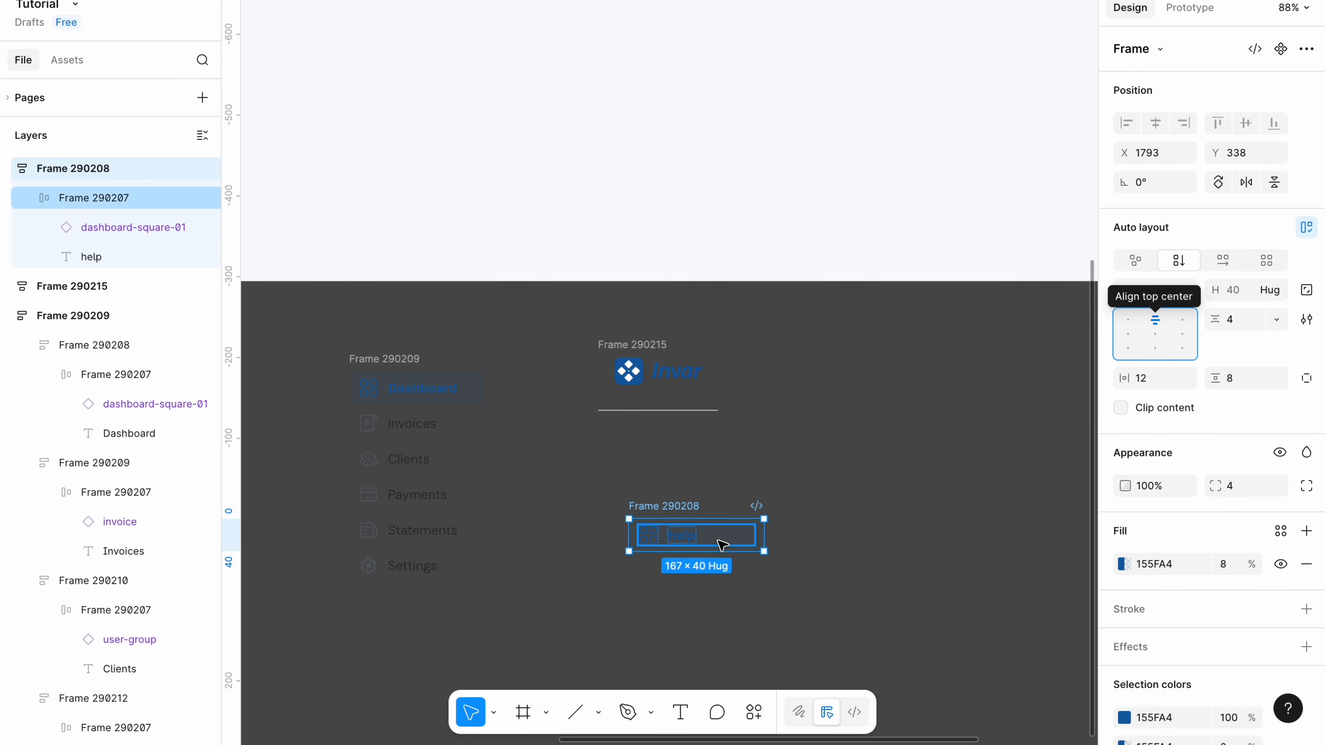
click(1155, 334)
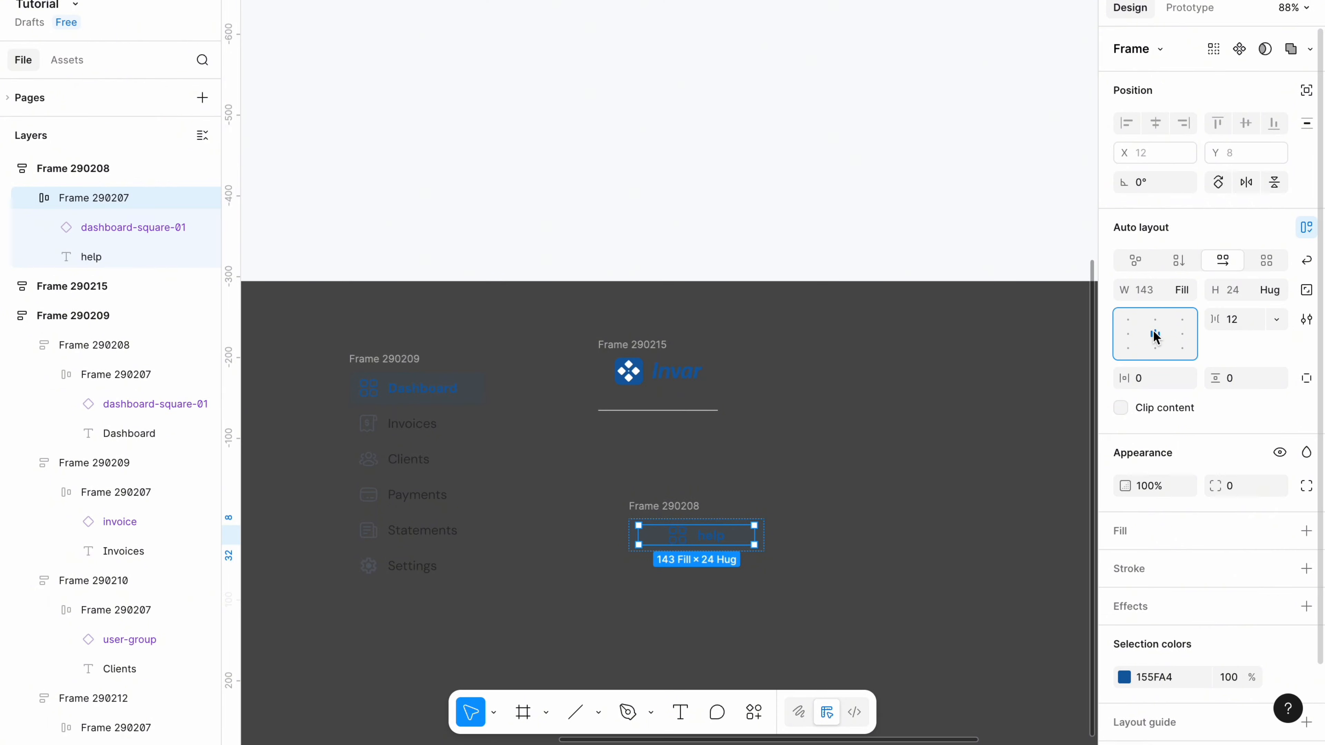
Replace the dashboard icon with the help_outline icon.
click(864, 494)
double_click(677, 535)
right_click(677, 538)
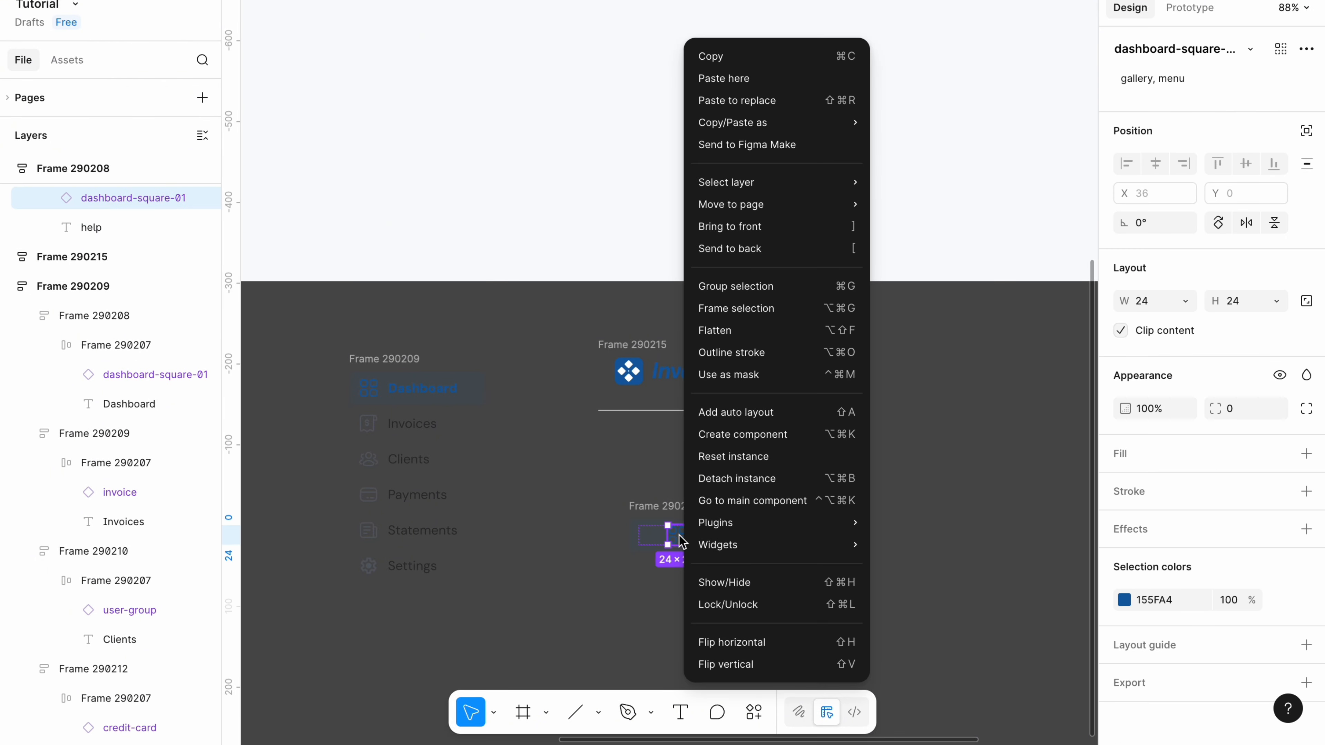
click(754, 100)
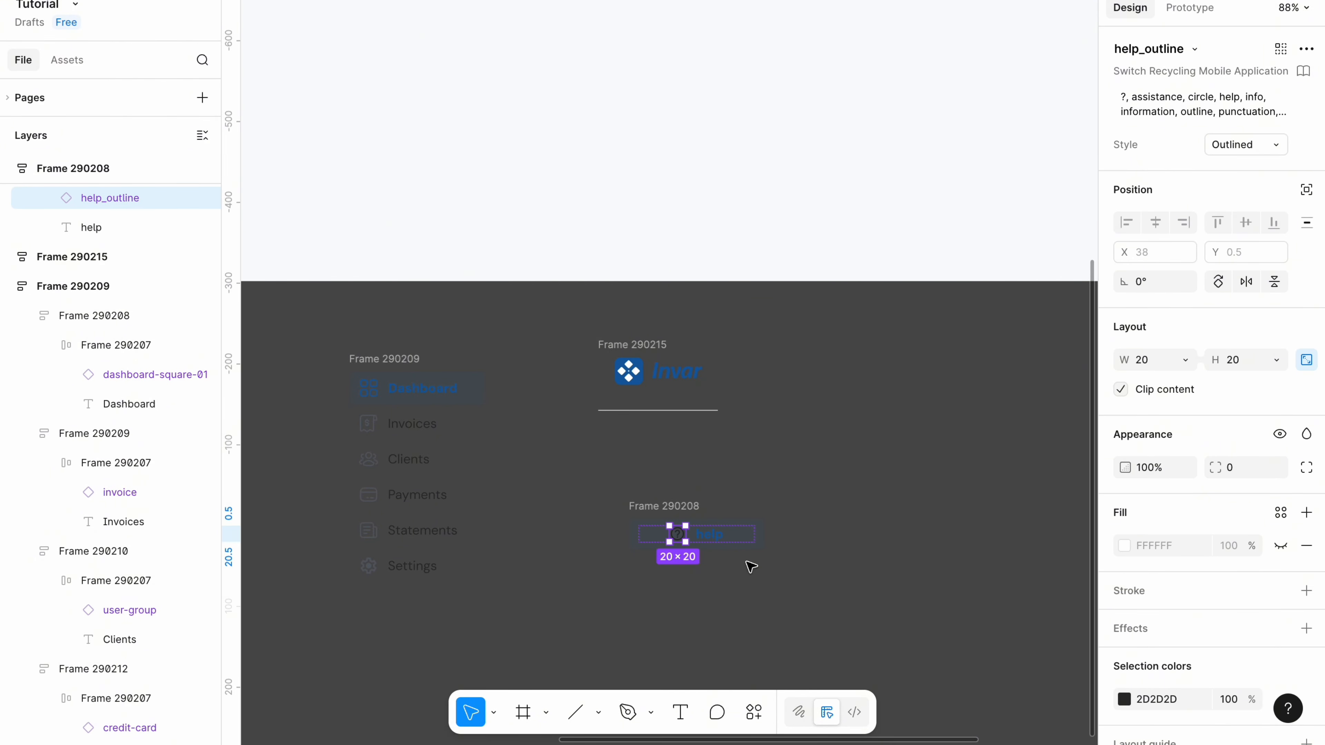
Set the help label's text colour to 2D2D2D.
click(723, 543)
click(1158, 613)
text(2d2)
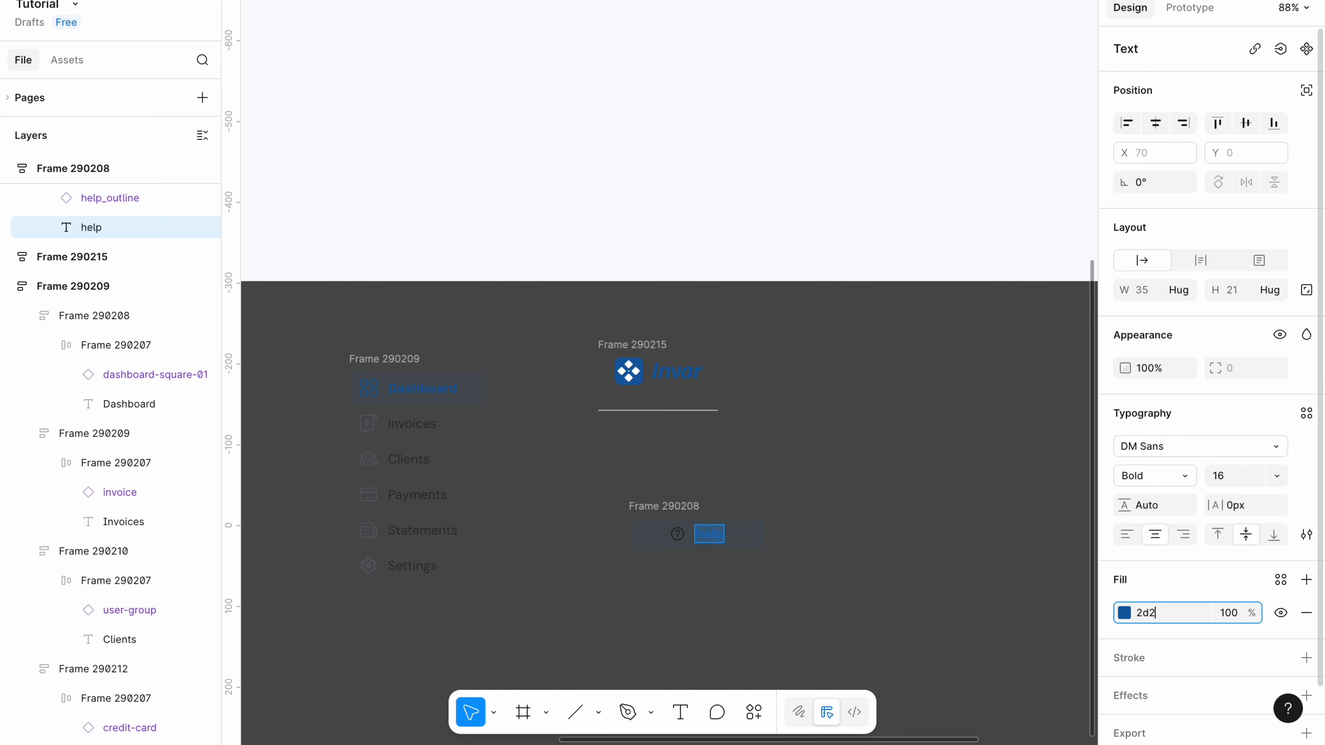
text(d2d)
click(661, 530)
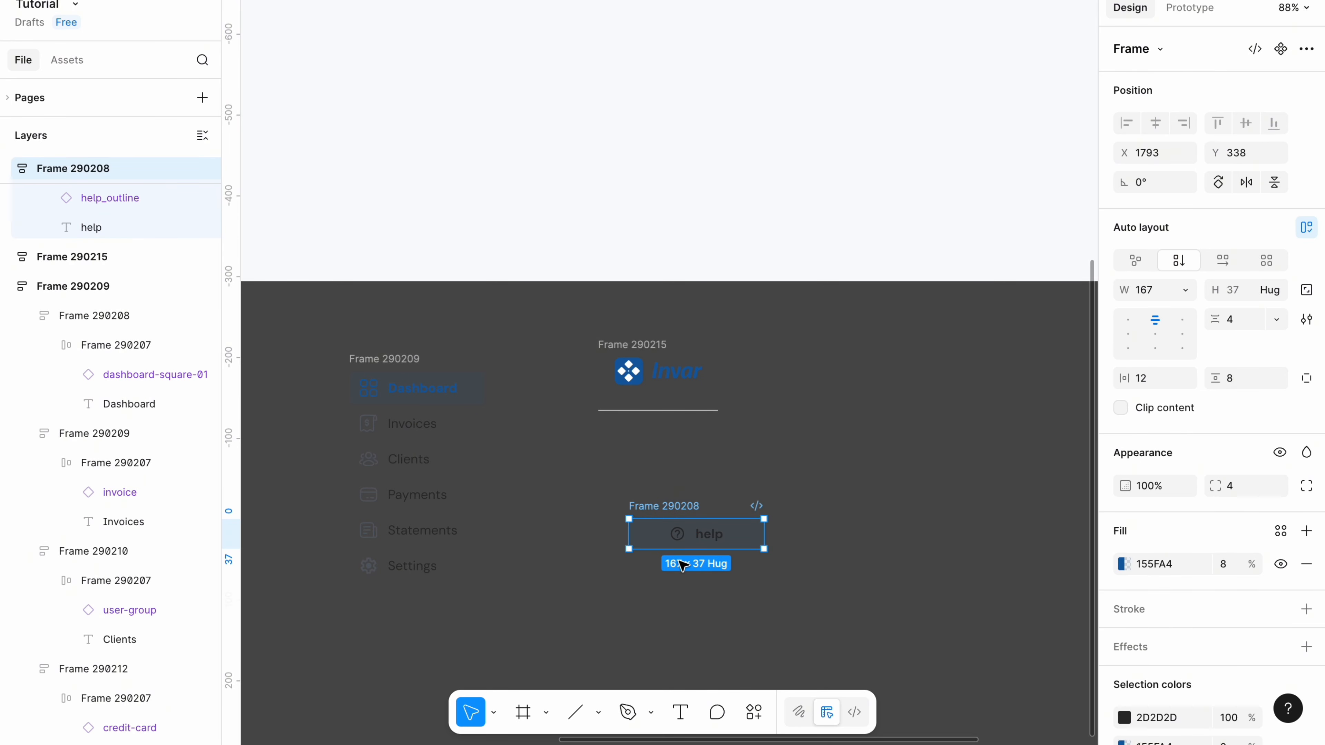
Give the help button a light grey F1F1F1 background at 100% opacity.
click(1151, 564)
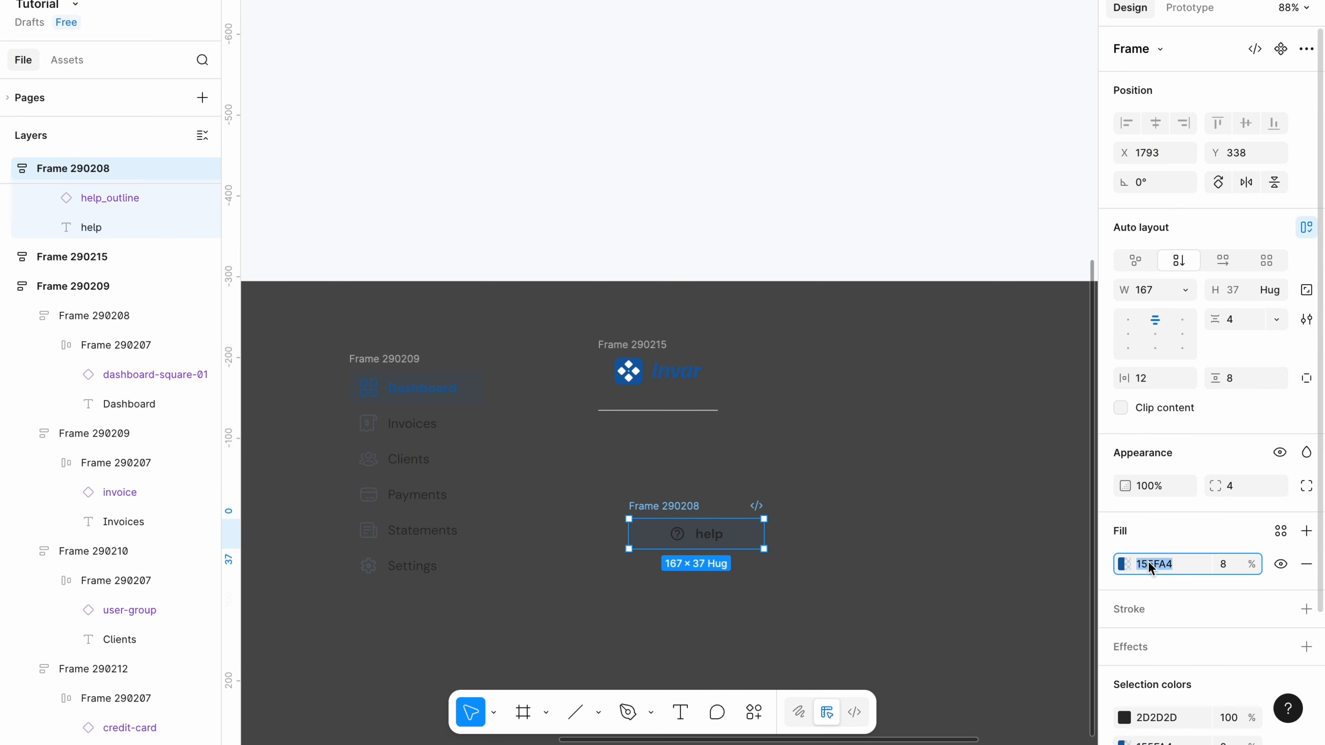
key(BackSpace)
text(fi)
text(f1f1f1)
click(1223, 565)
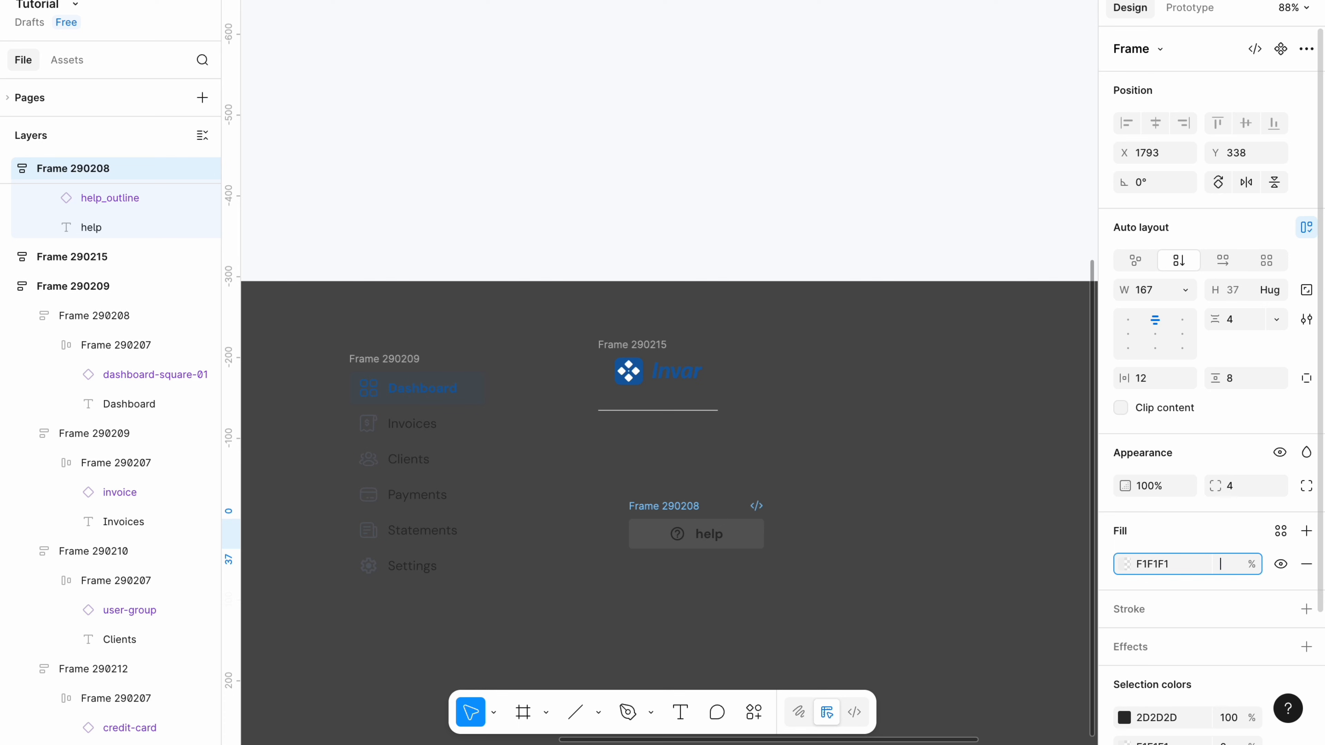
click(890, 485)
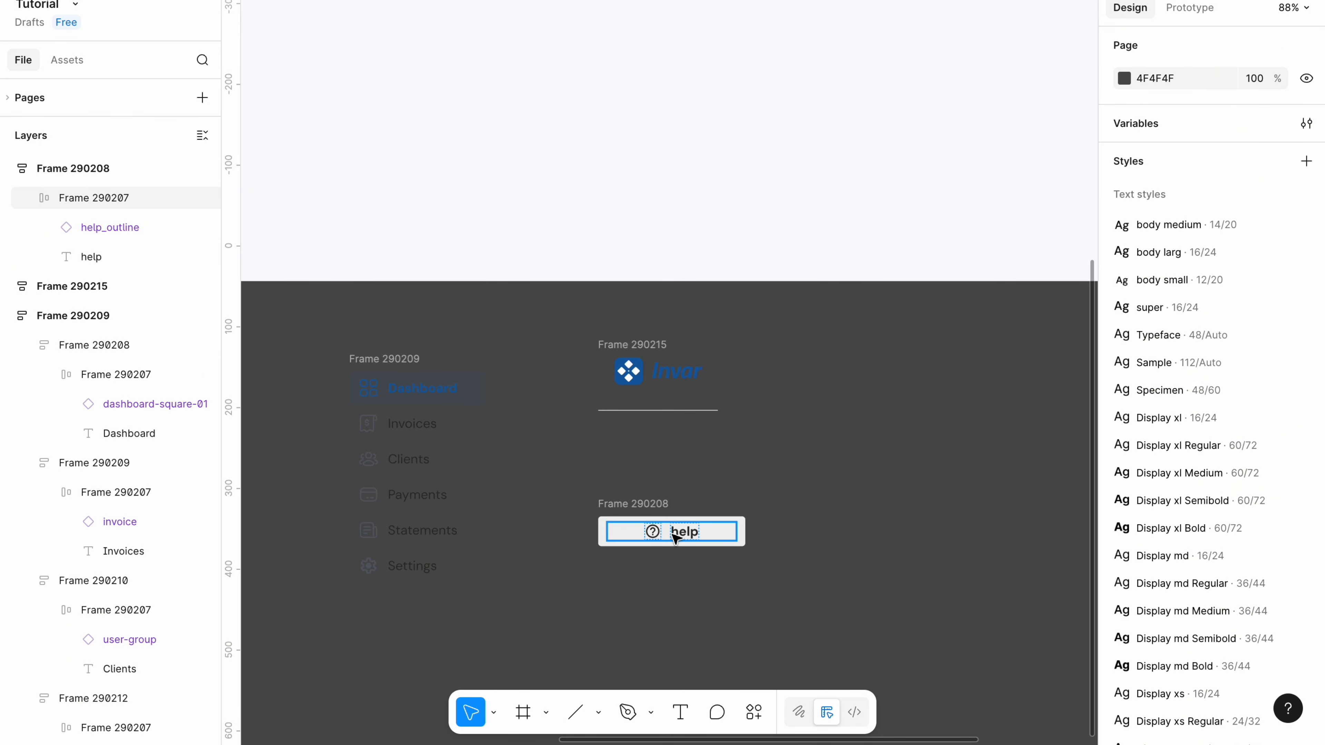
Set the help button's icon-to-label gap to 8.
click(675, 537)
click(1243, 321)
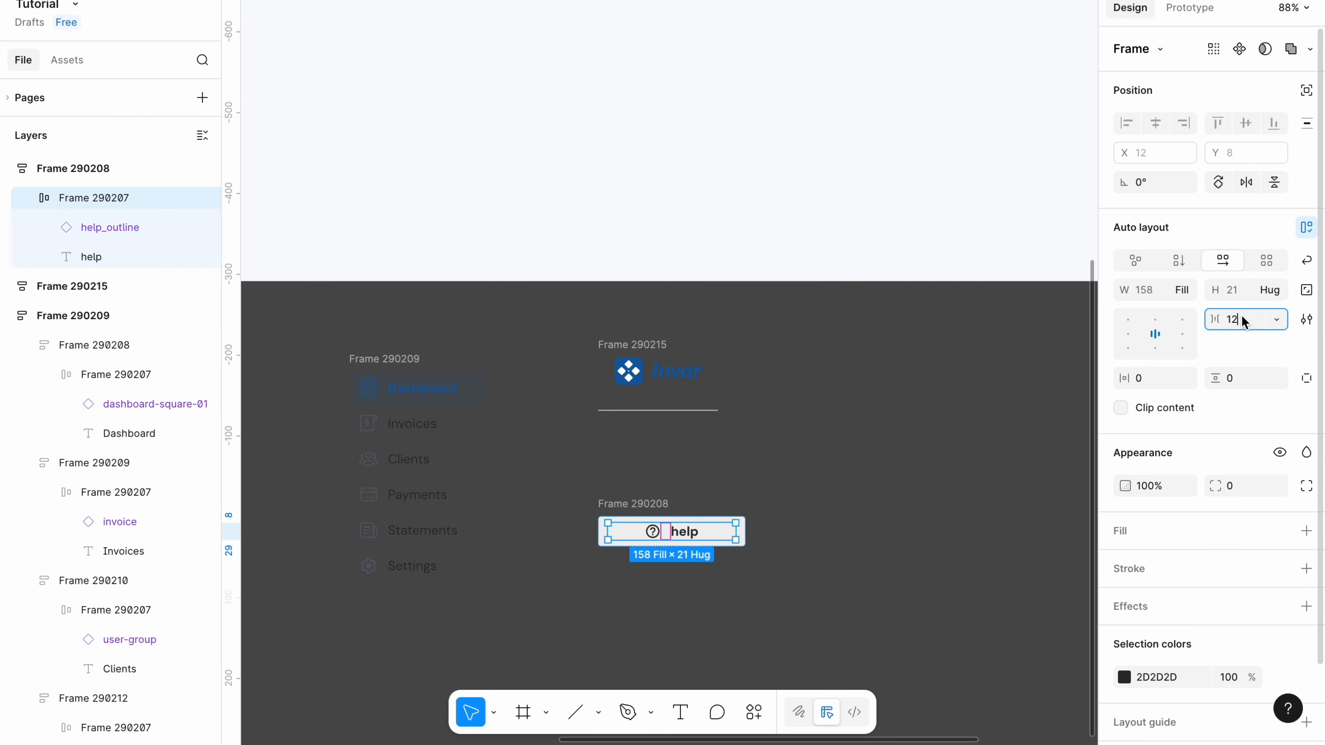
text(8)
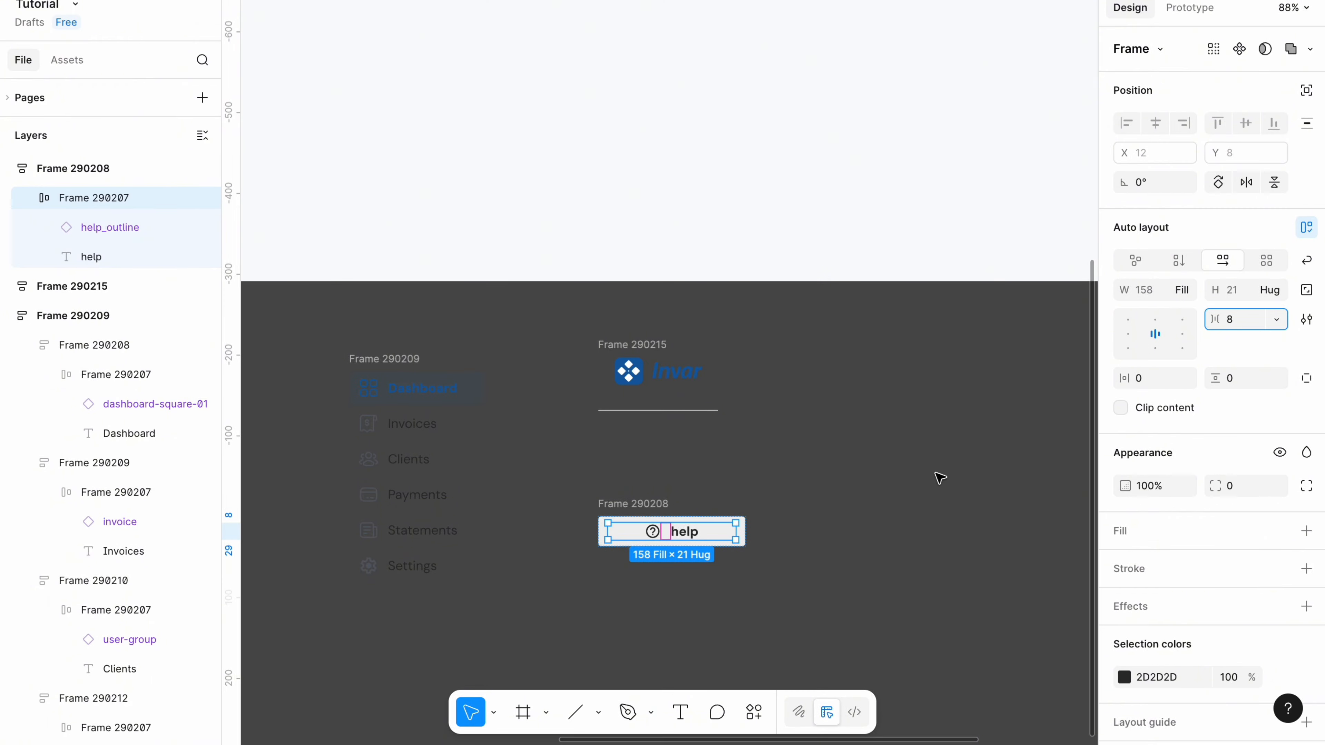
click(883, 509)
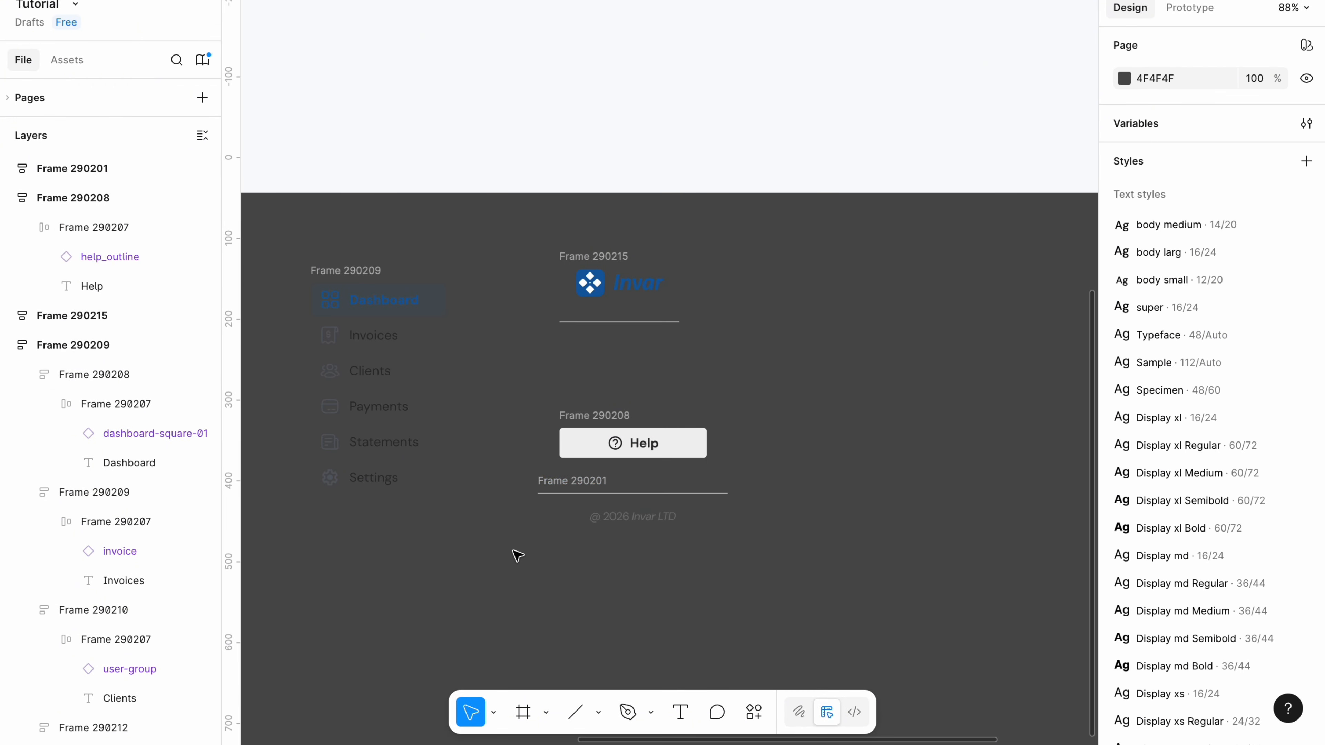
Stack the help button and copyright footer in vertical auto layout with 24 spacing.
drag(518, 555, 793, 408)
key(shift+a)
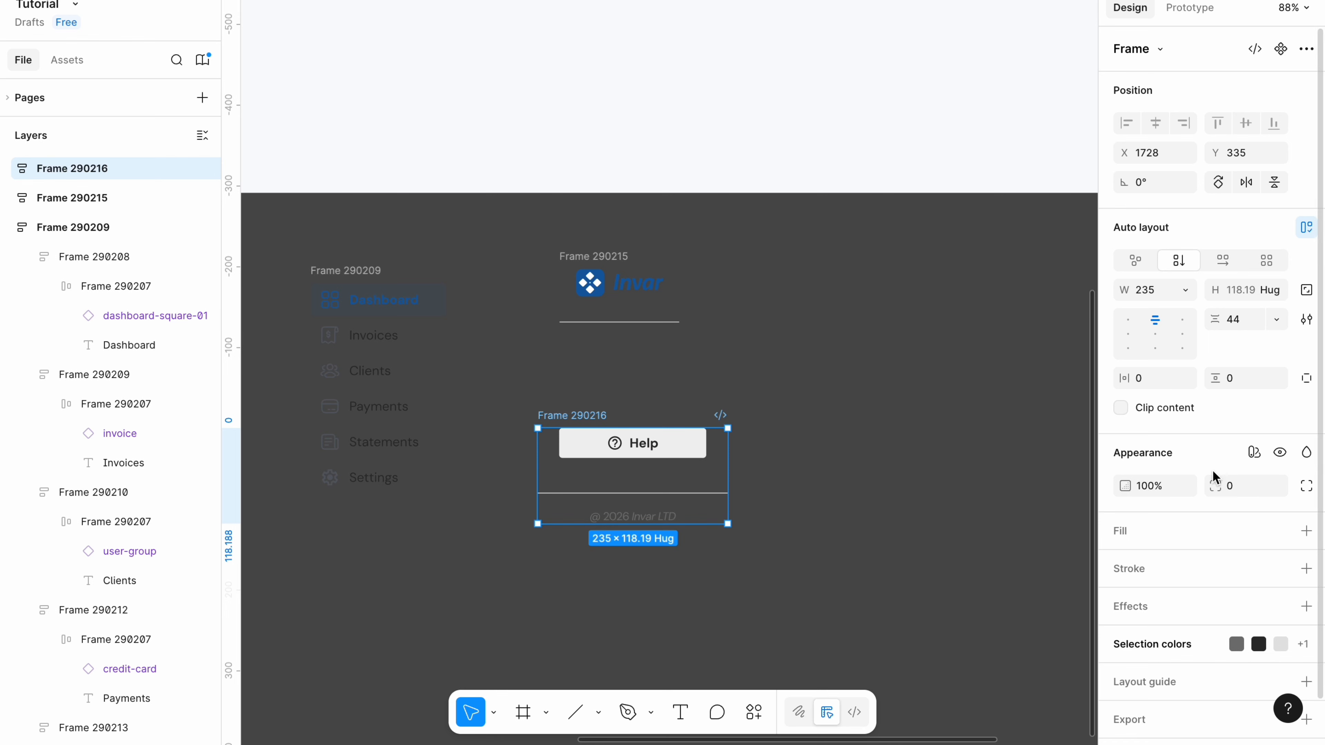
click(1235, 321)
text(2)
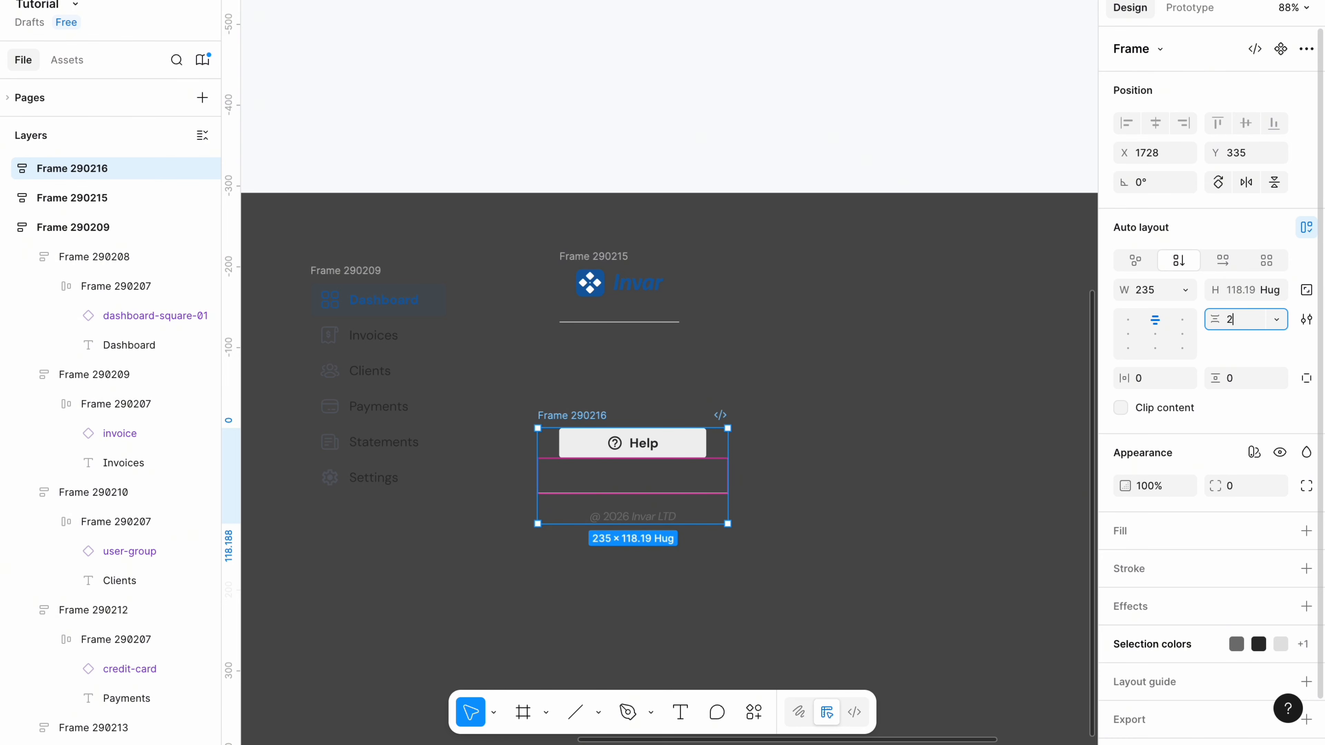
text(4)
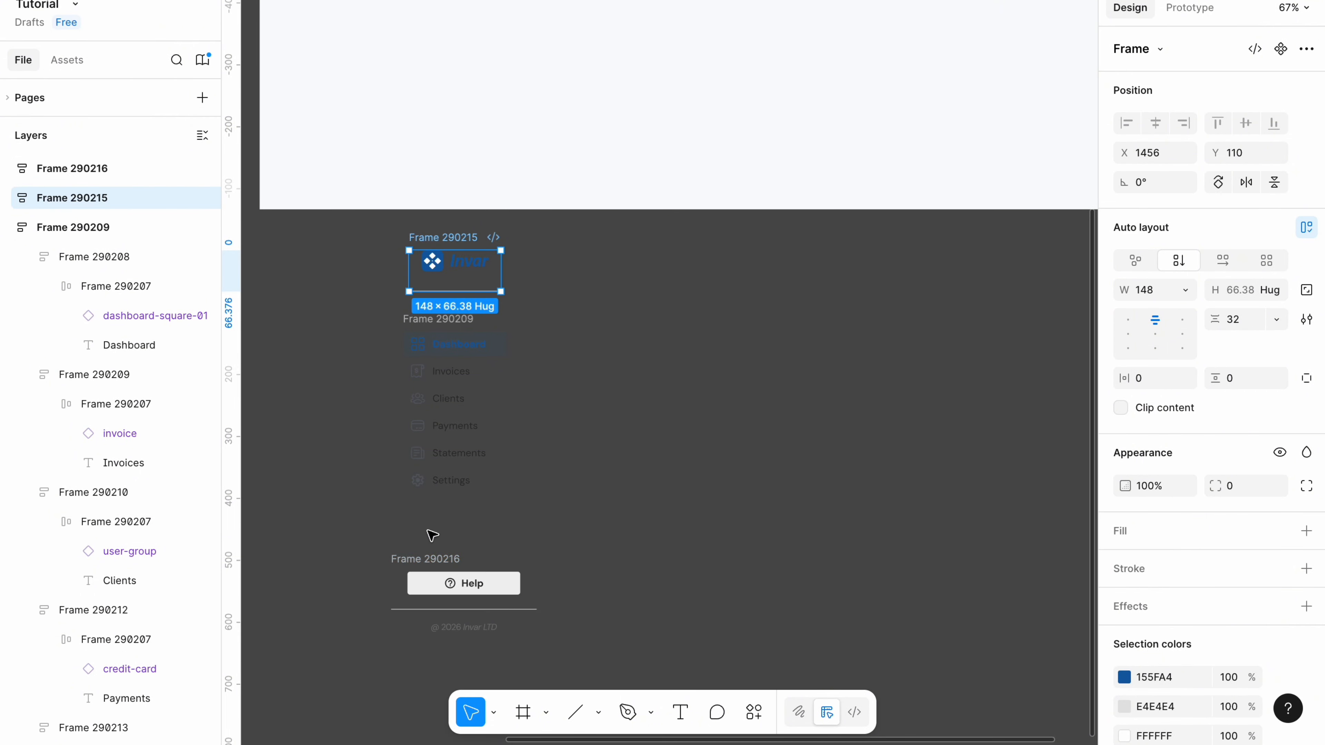
Wrap the logo and nav list in a vertical auto-layout stack with 32 spacing.
click(384, 548)
drag(355, 531, 526, 284)
key(shift+a)
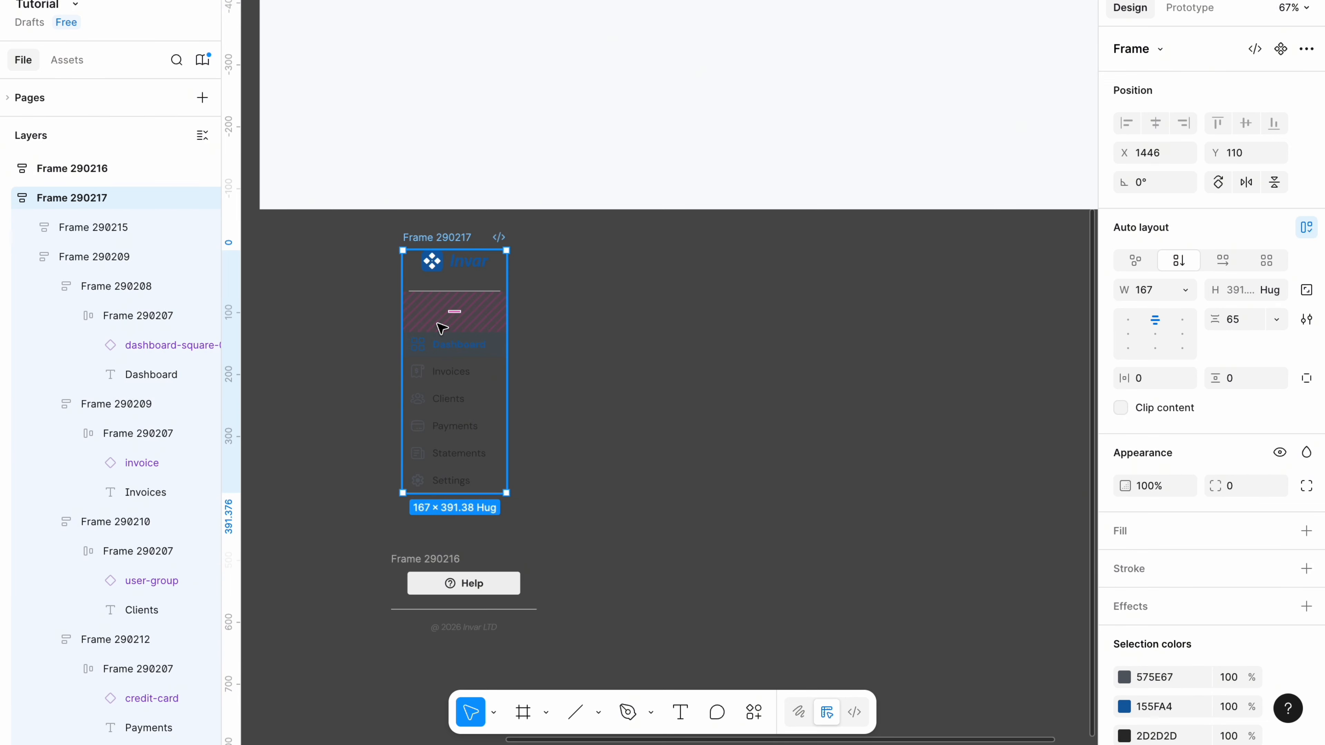
click(1237, 320)
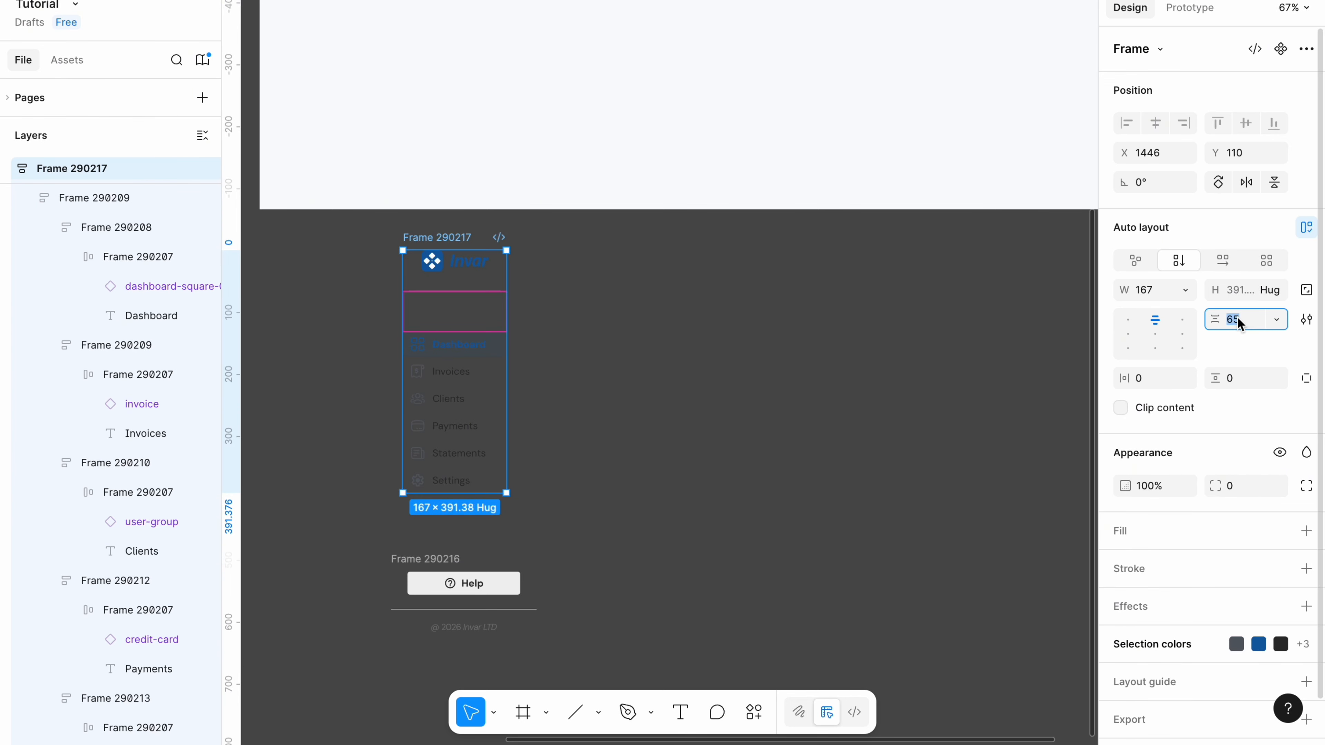
key(BackSpace)
text(32)
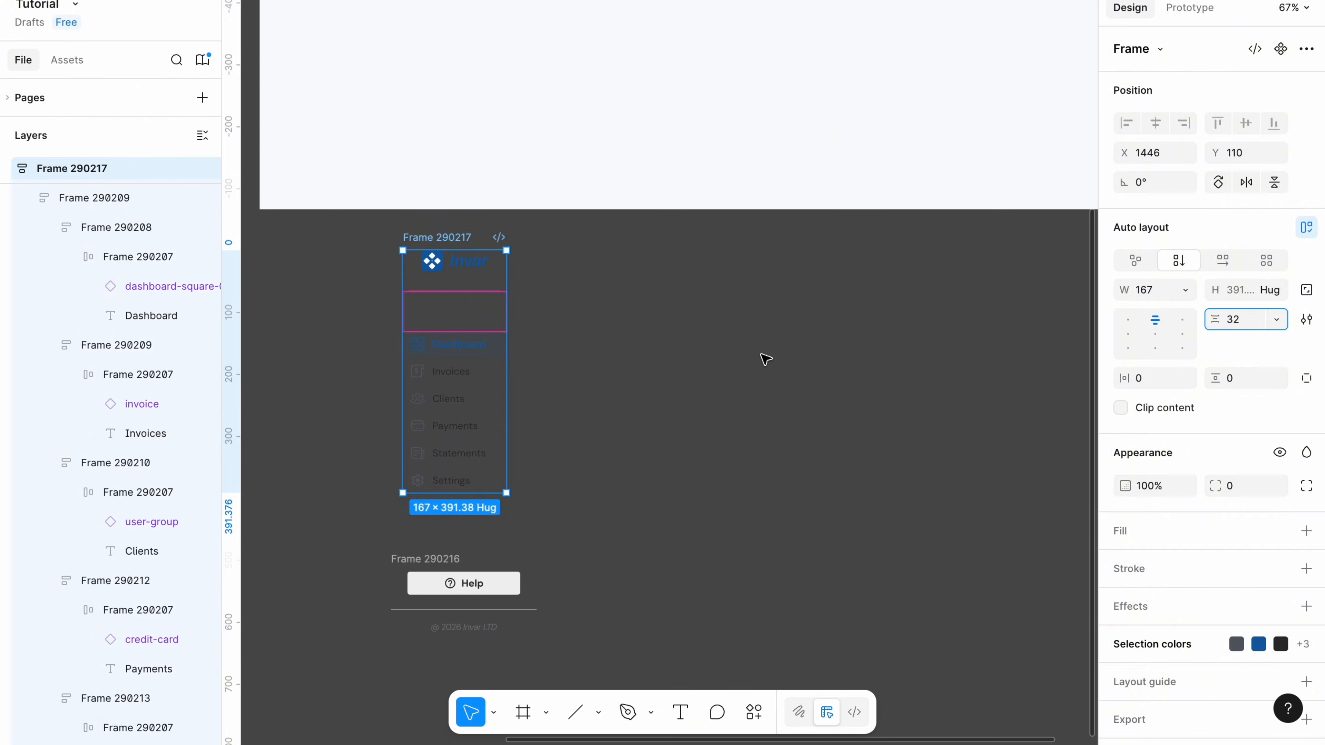
click(763, 356)
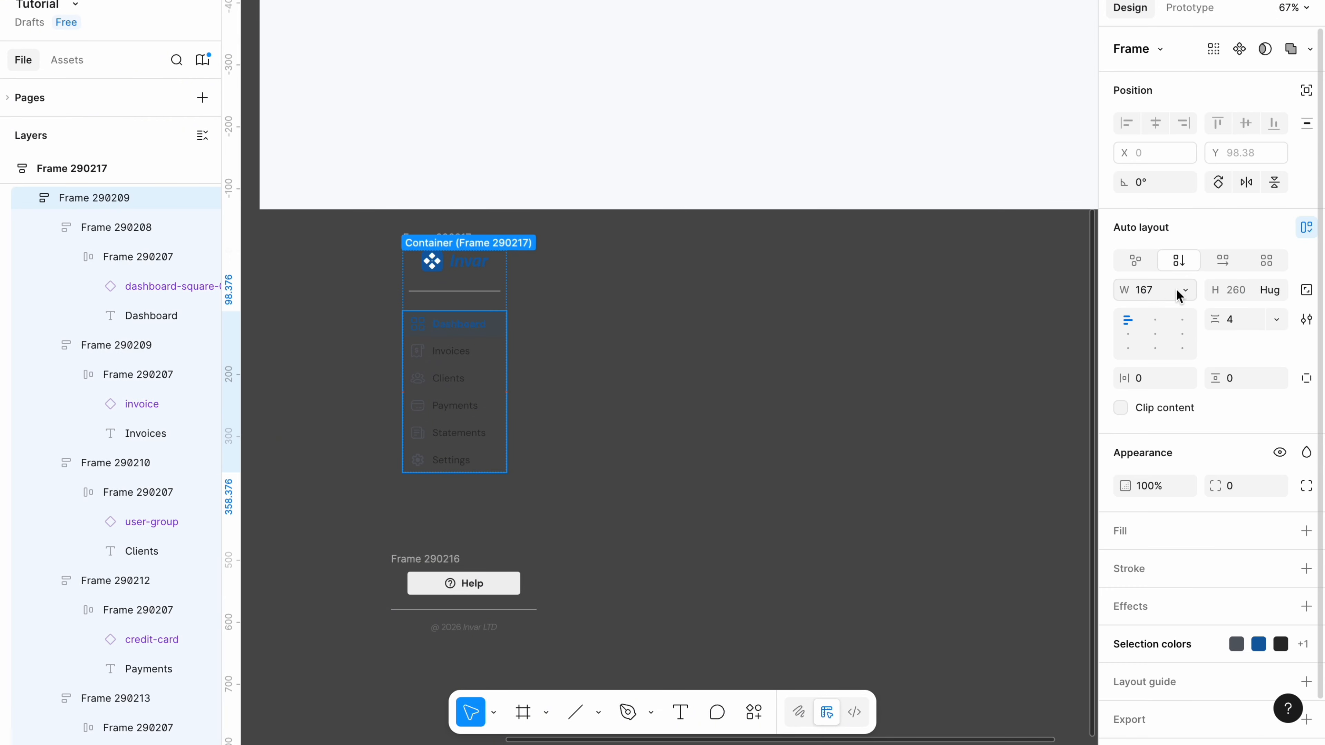
Set the logo frame's width to Fill container, keeping the nav list filling the column.
click(1183, 292)
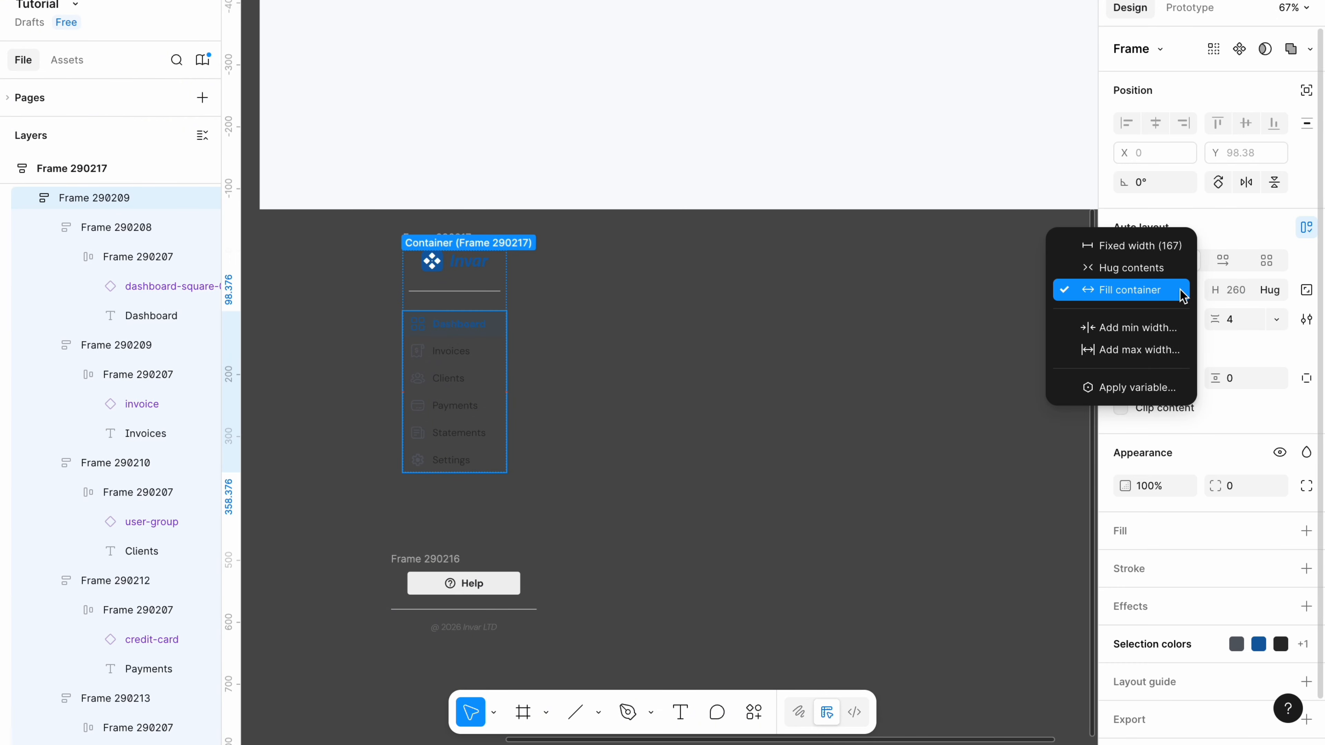
click(1182, 292)
click(475, 290)
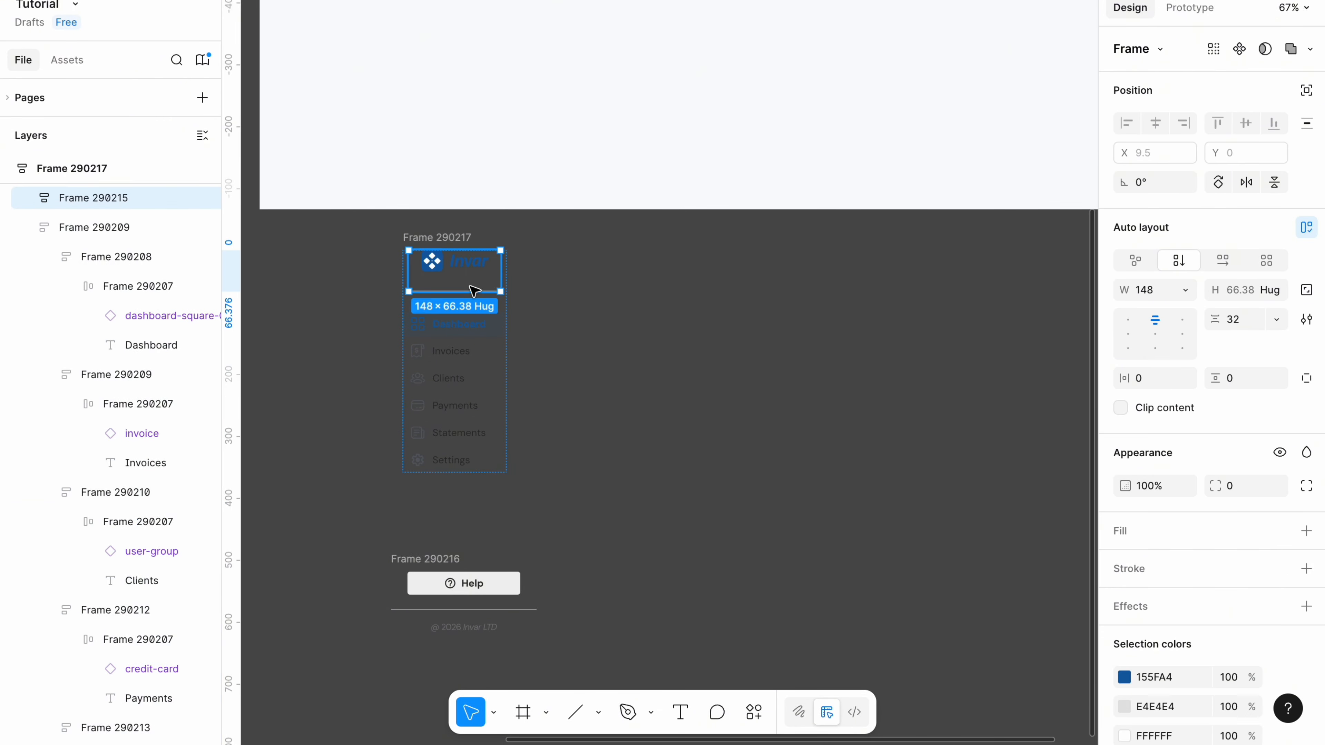
click(1185, 291)
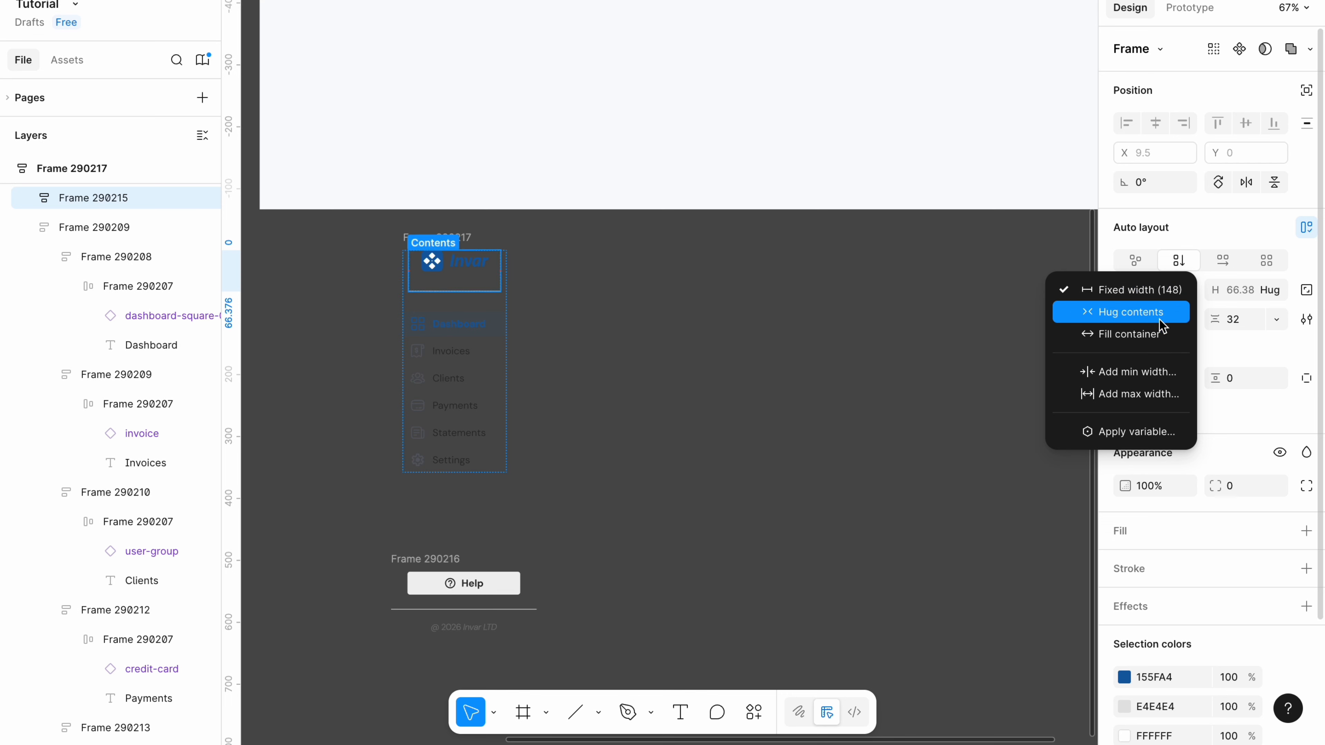
click(1151, 335)
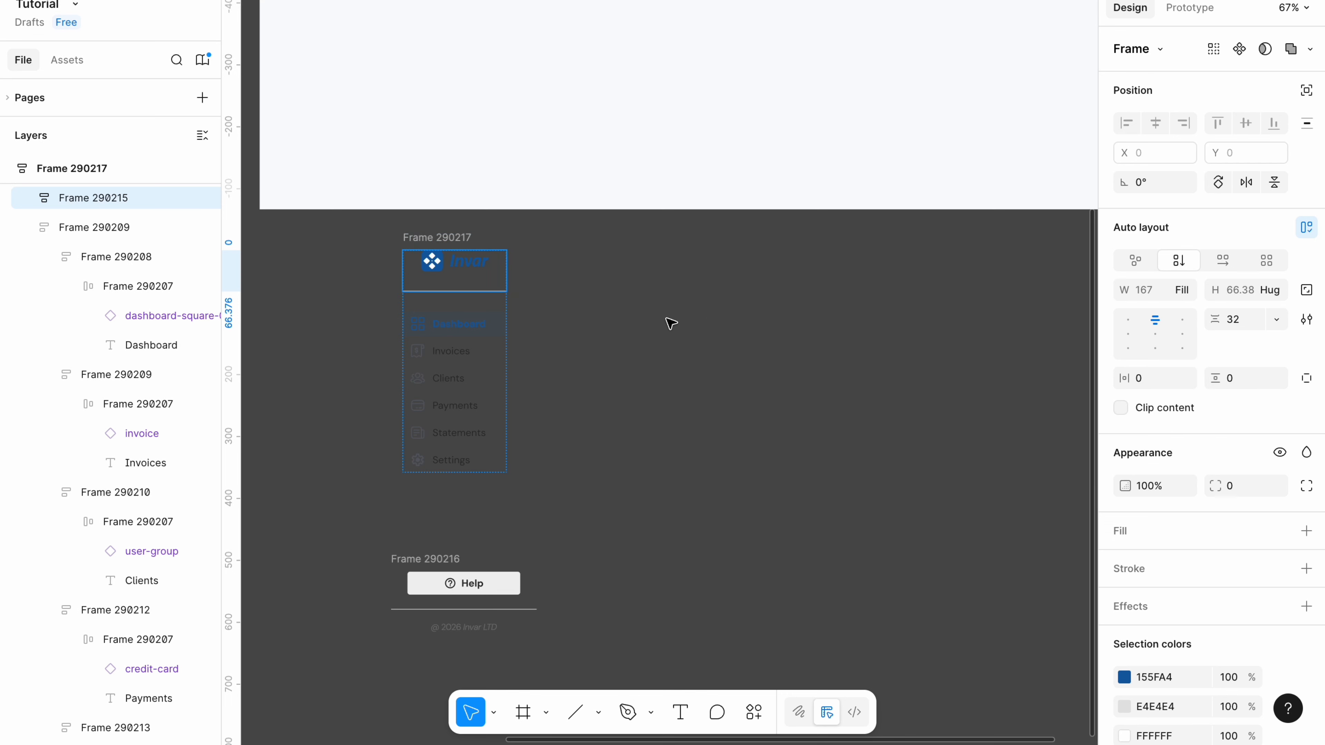
Combine the logo-and-nav stack with the Help footer into one vertical auto-layout column.
click(448, 242)
drag(383, 649, 583, 240)
key(shift+a)
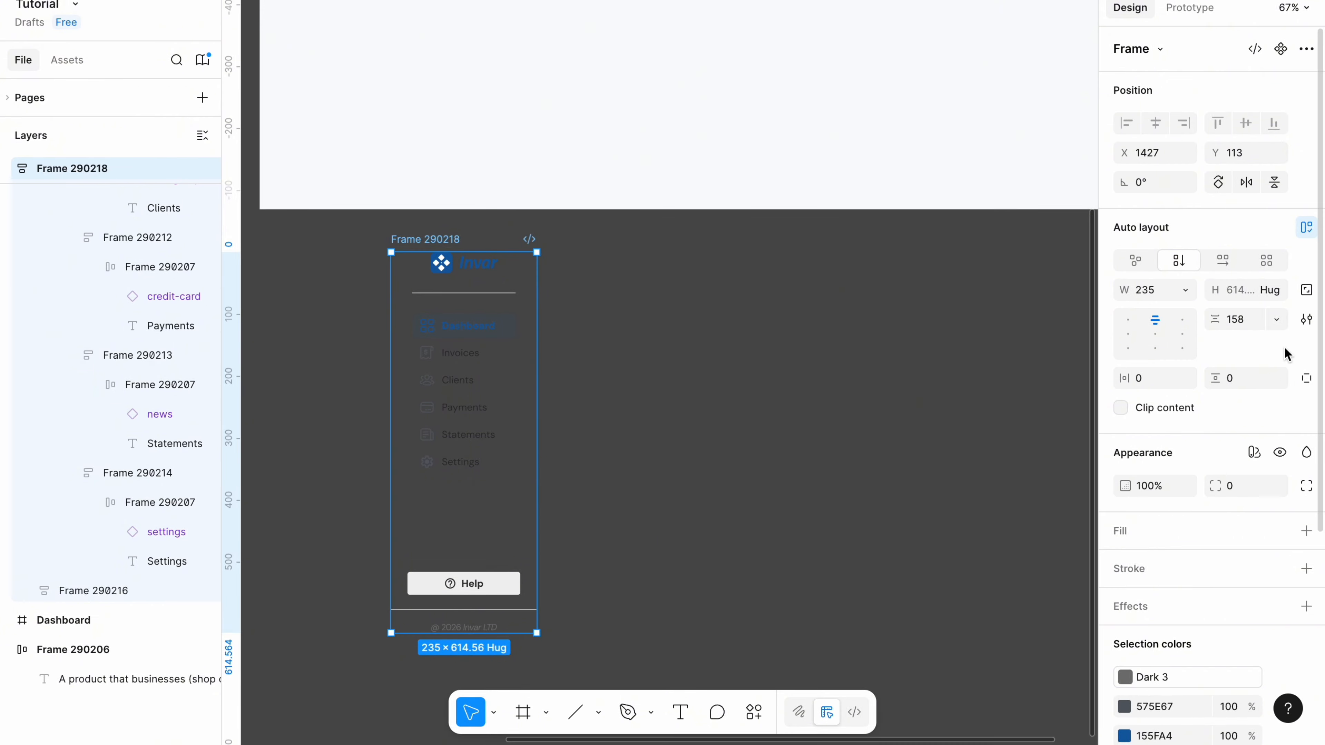
Set the sidebar column's item spacing to Auto and check the inner stack's width sizing.
click(1276, 319)
click(1254, 342)
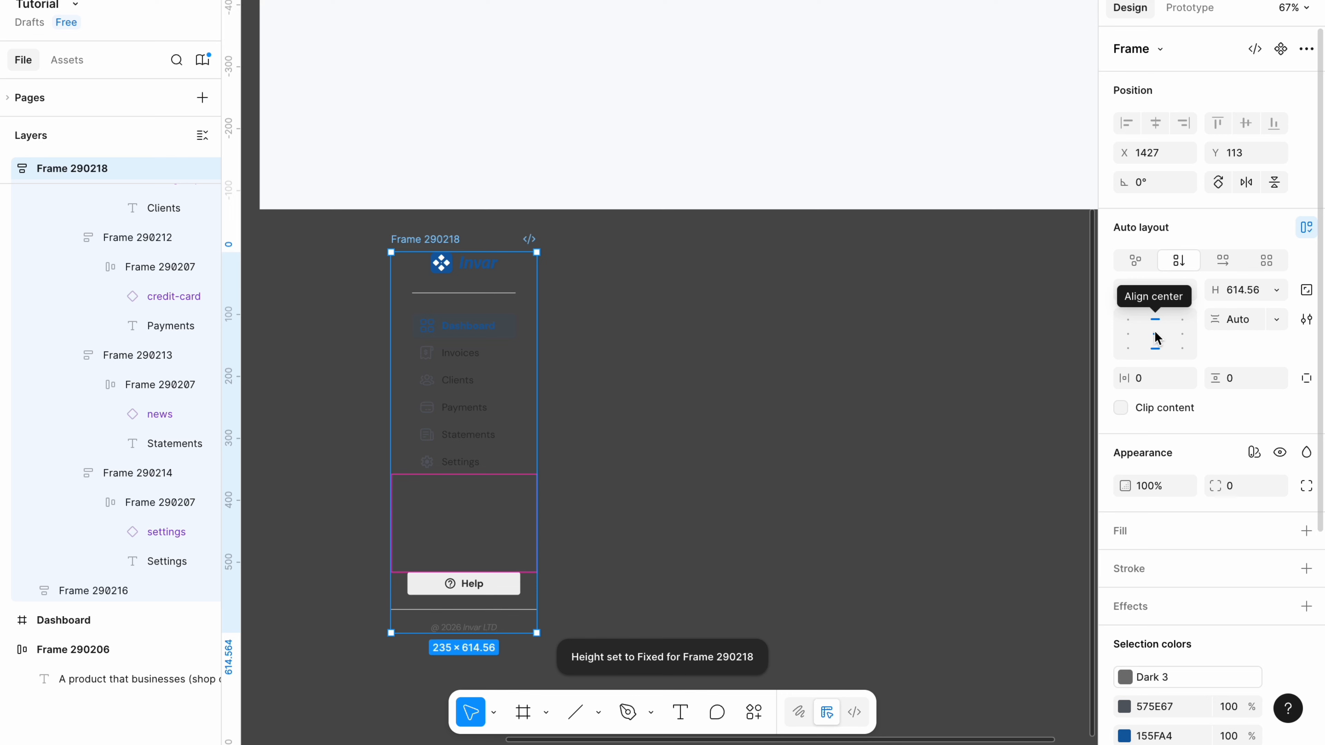
key(Escape)
click(464, 409)
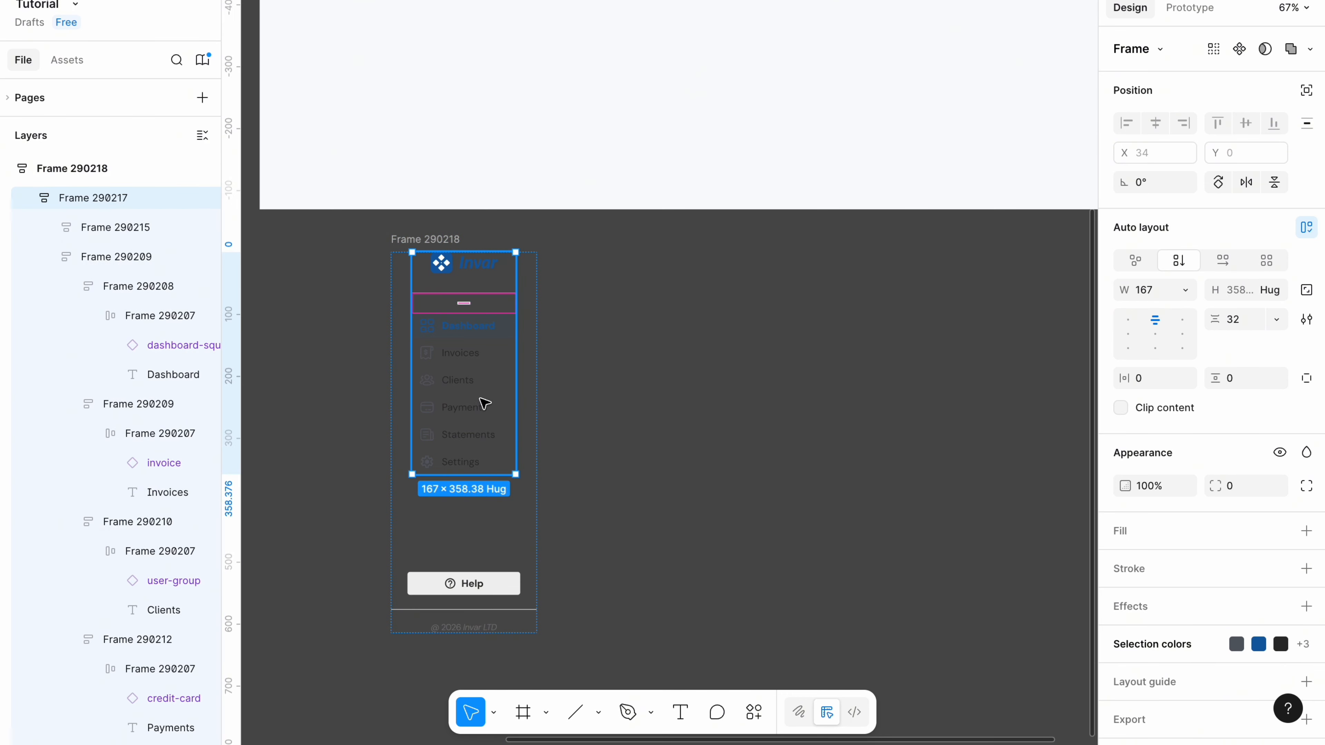
click(1185, 290)
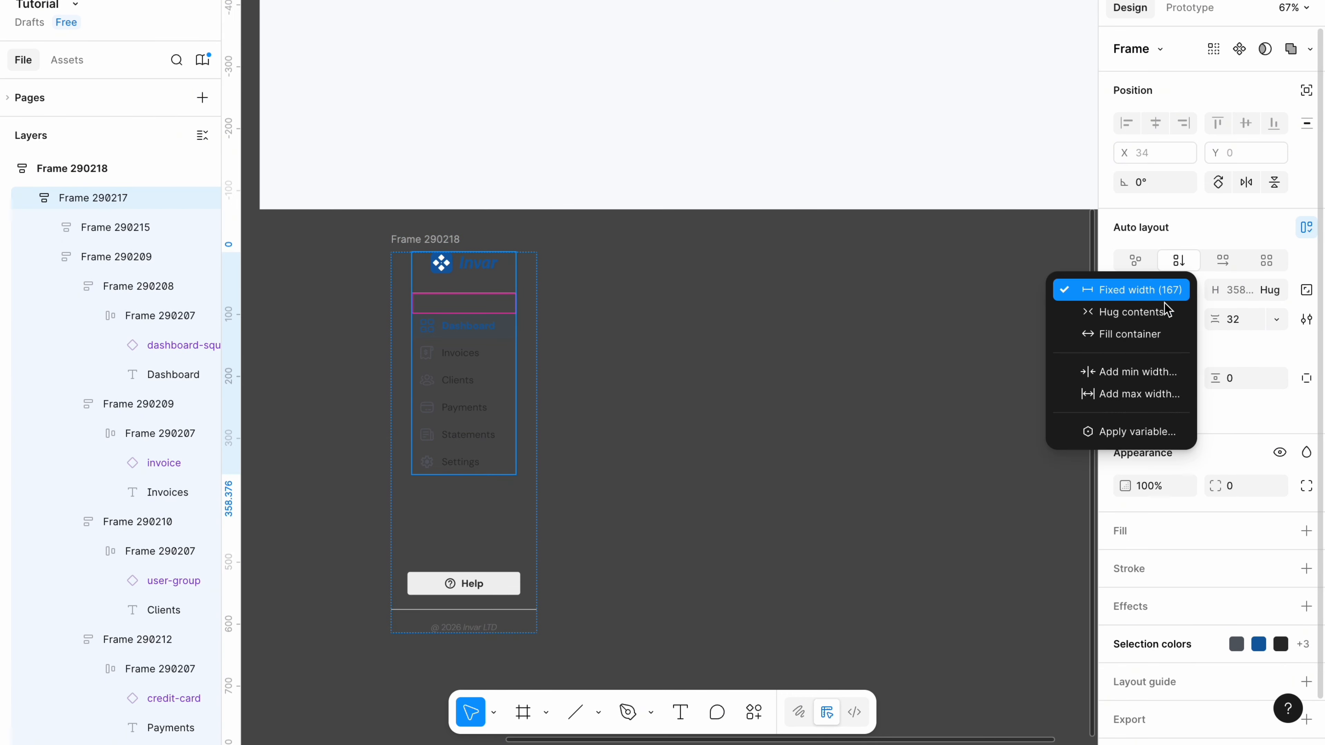
click(1149, 331)
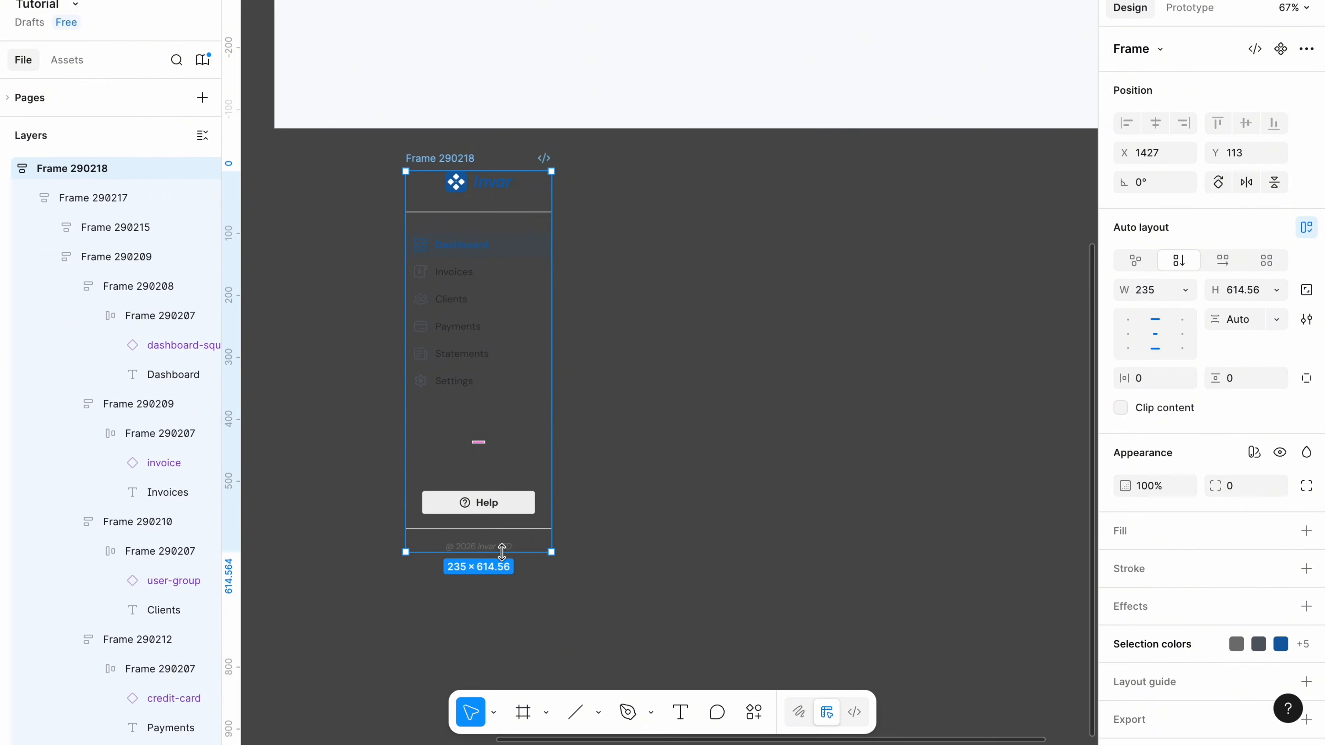
Stretch the sidebar to 824 tall and give it a white FFFFFF fill.
mouse_move(501, 554)
mouse_down()
mouse_move(502, 624)
mouse_move(513, 542)
mouse_move(520, 565)
mouse_up()
scroll(503, 625, down, 3)
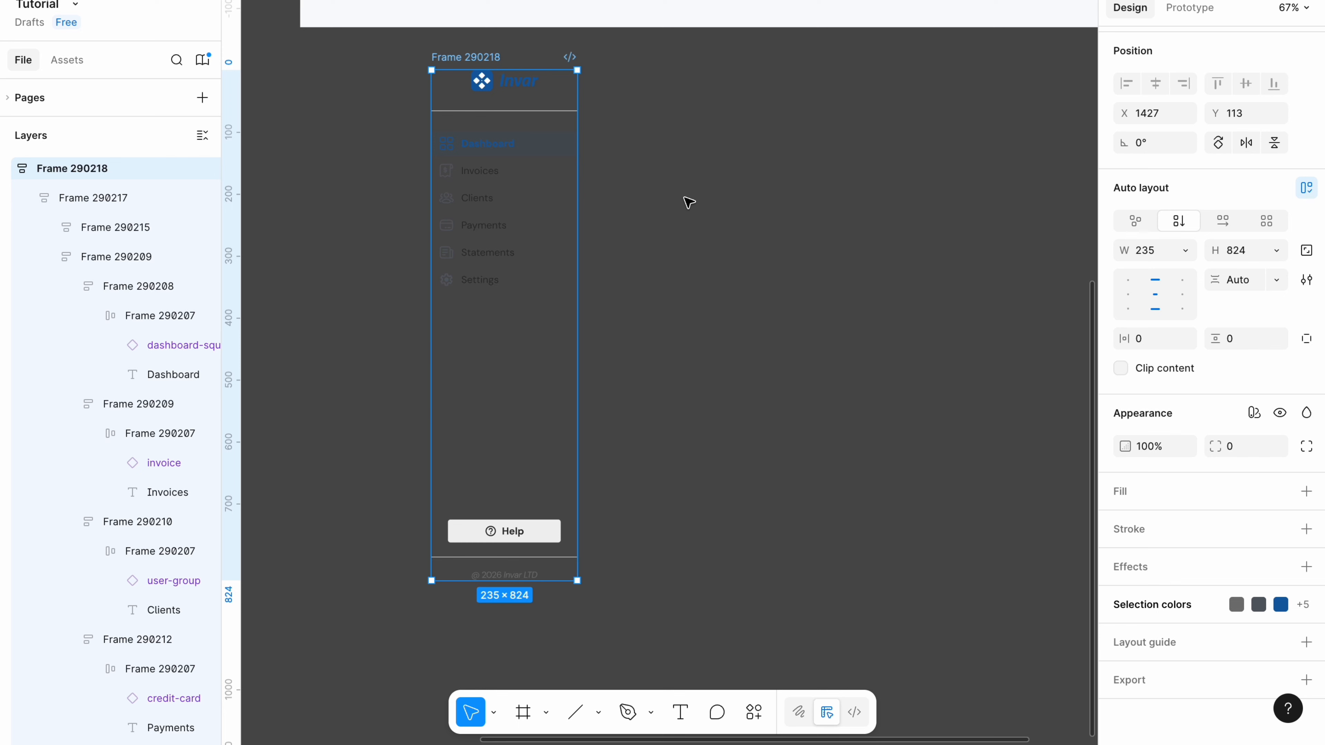
click(1139, 490)
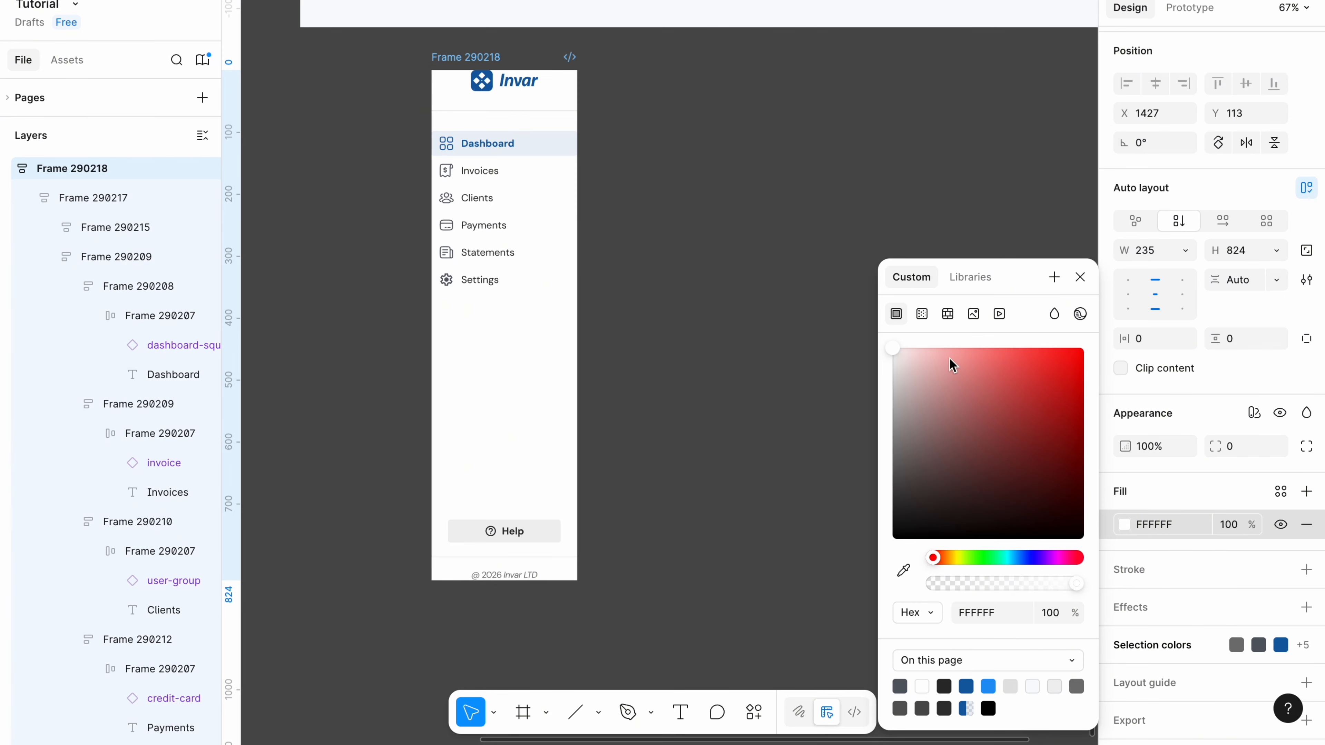
click(1151, 339)
Pad the sidebar 20 on the sides, 32 top and 48 bottom, and widen it to 260.
click(1151, 340)
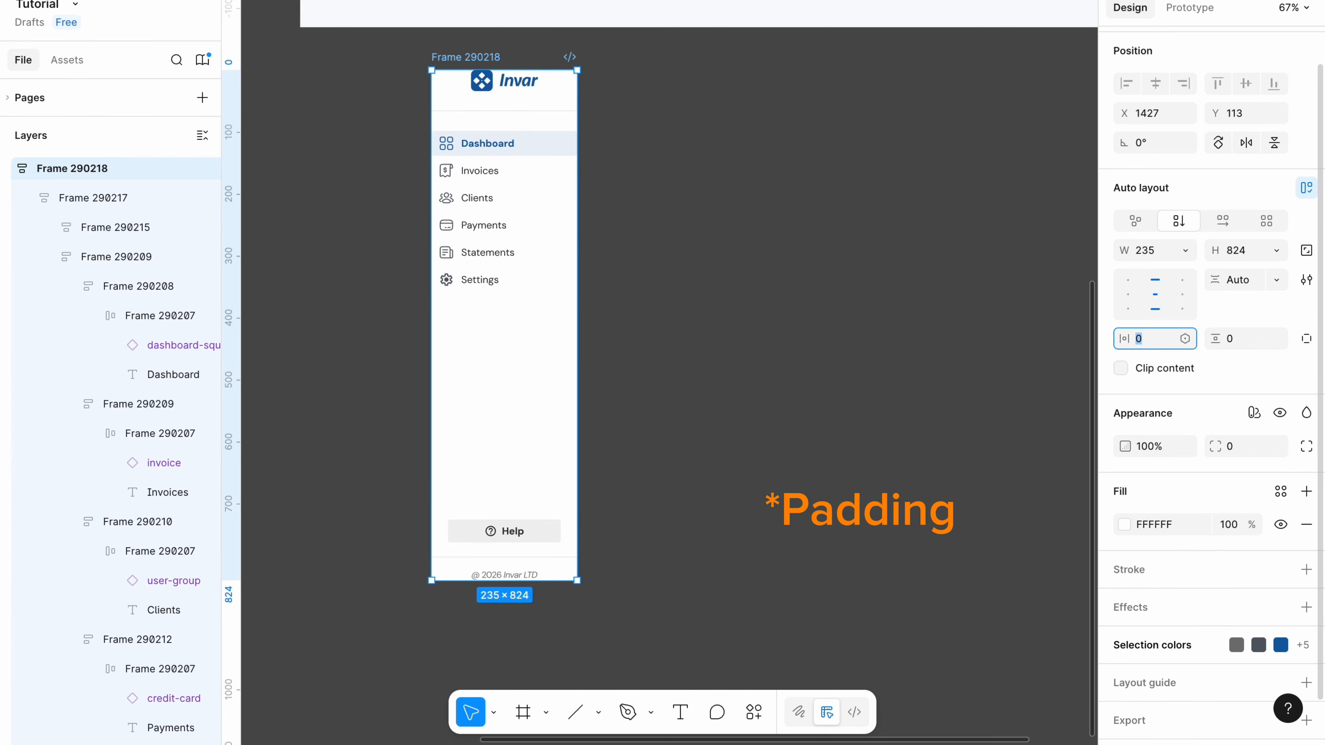
text(2)
click(1306, 338)
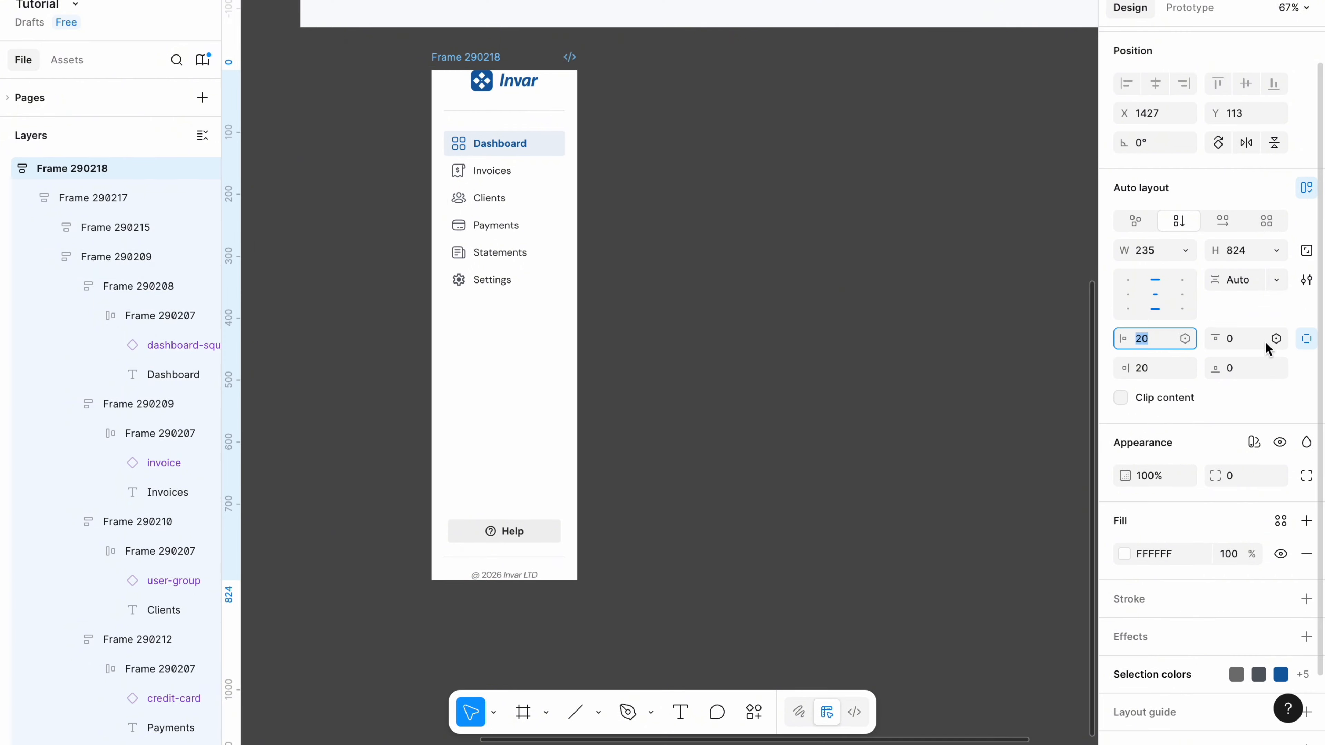
click(1245, 342)
key(BackSpace)
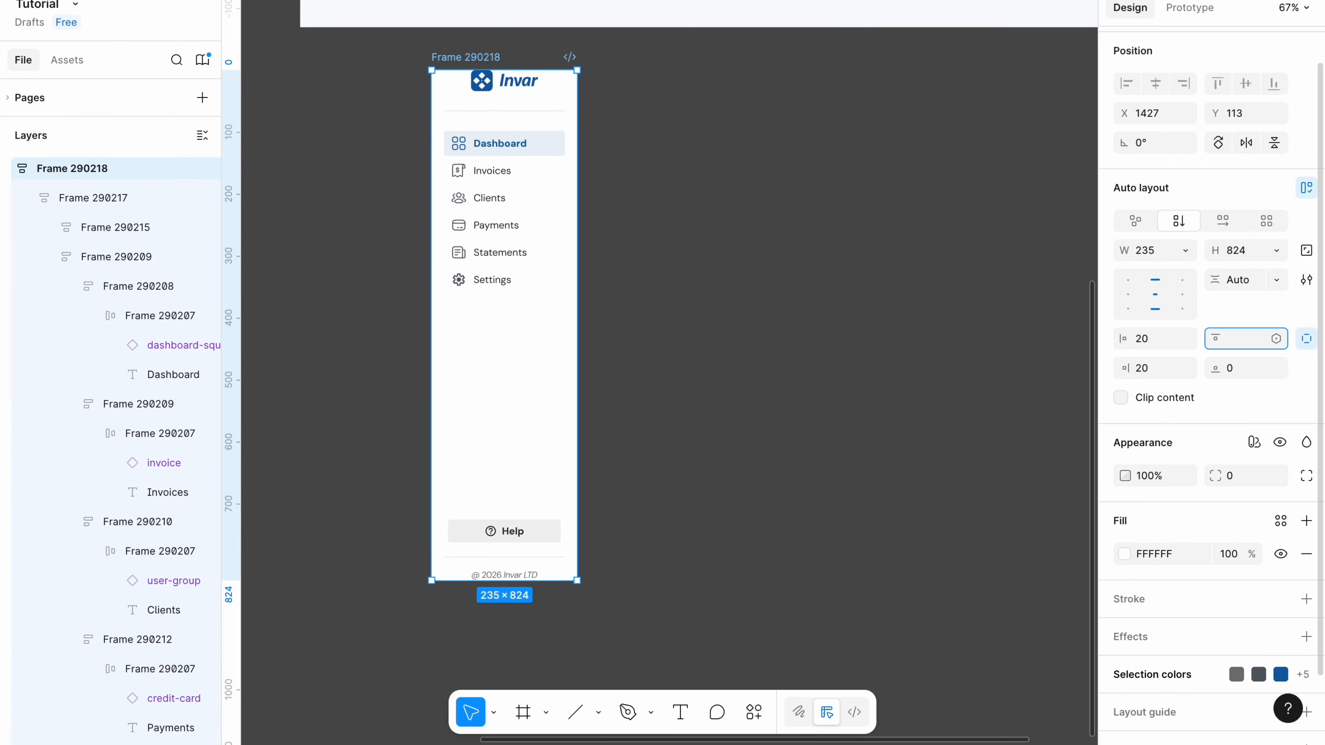
text(32)
click(1246, 372)
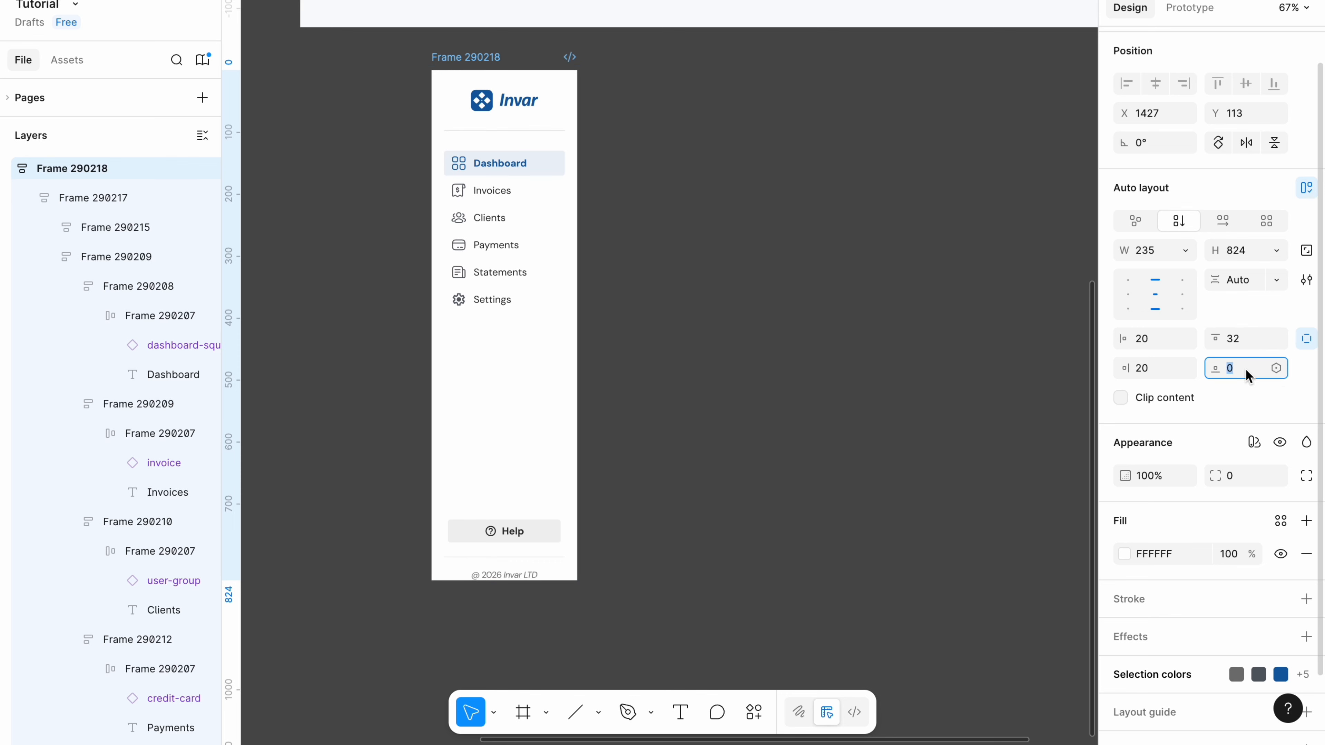
text(48)
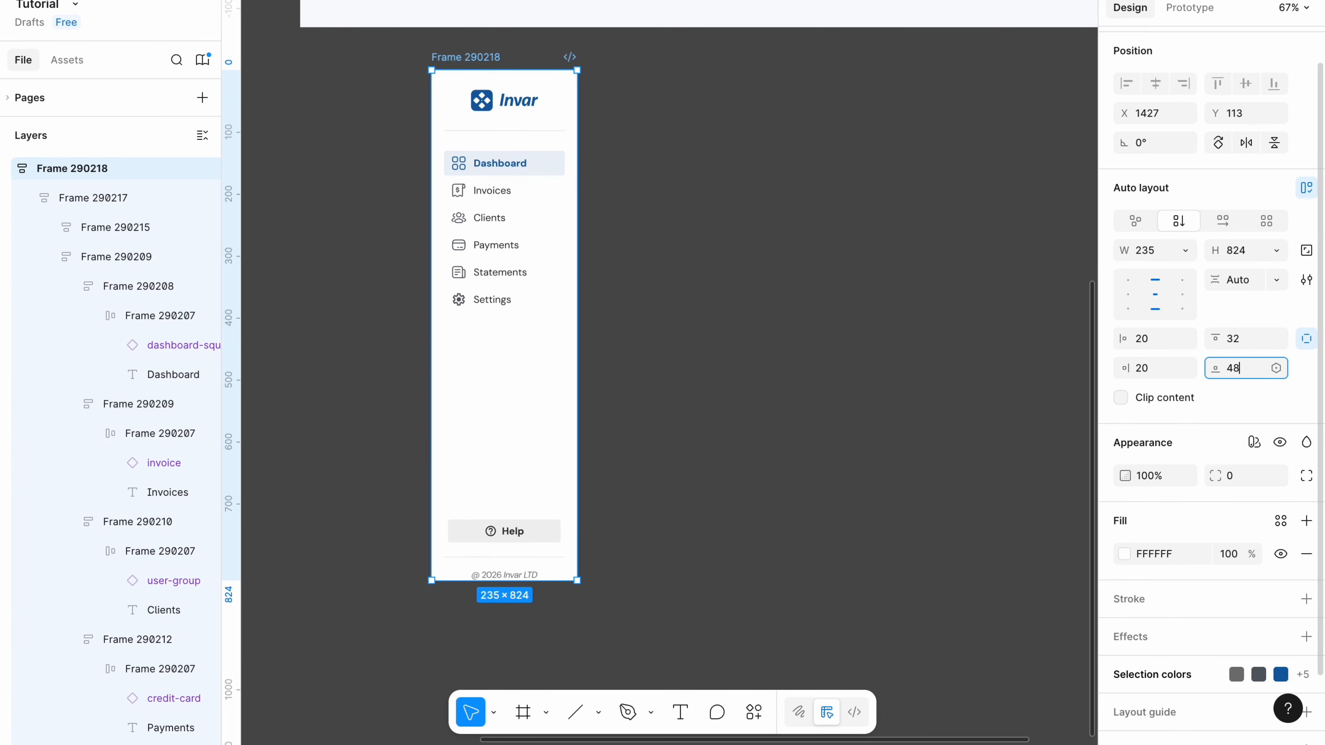
key(Return)
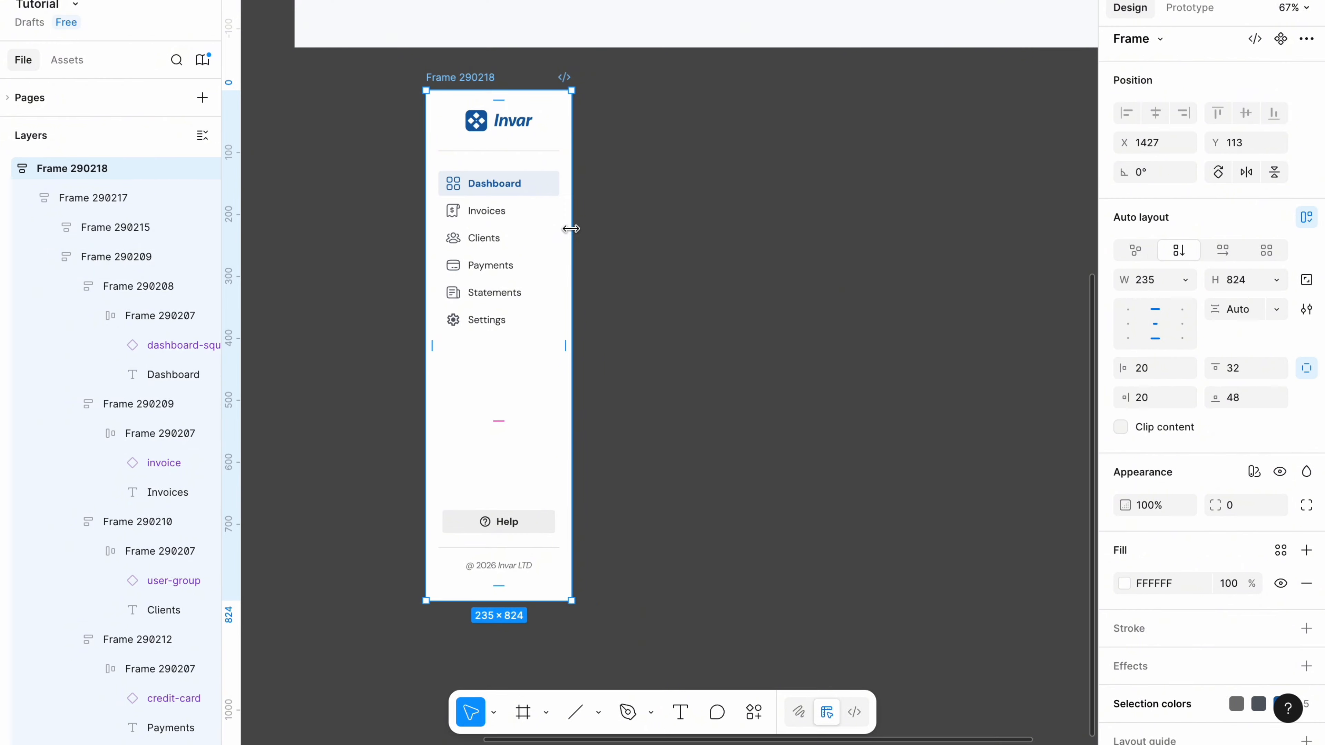
drag(568, 229, 587, 231)
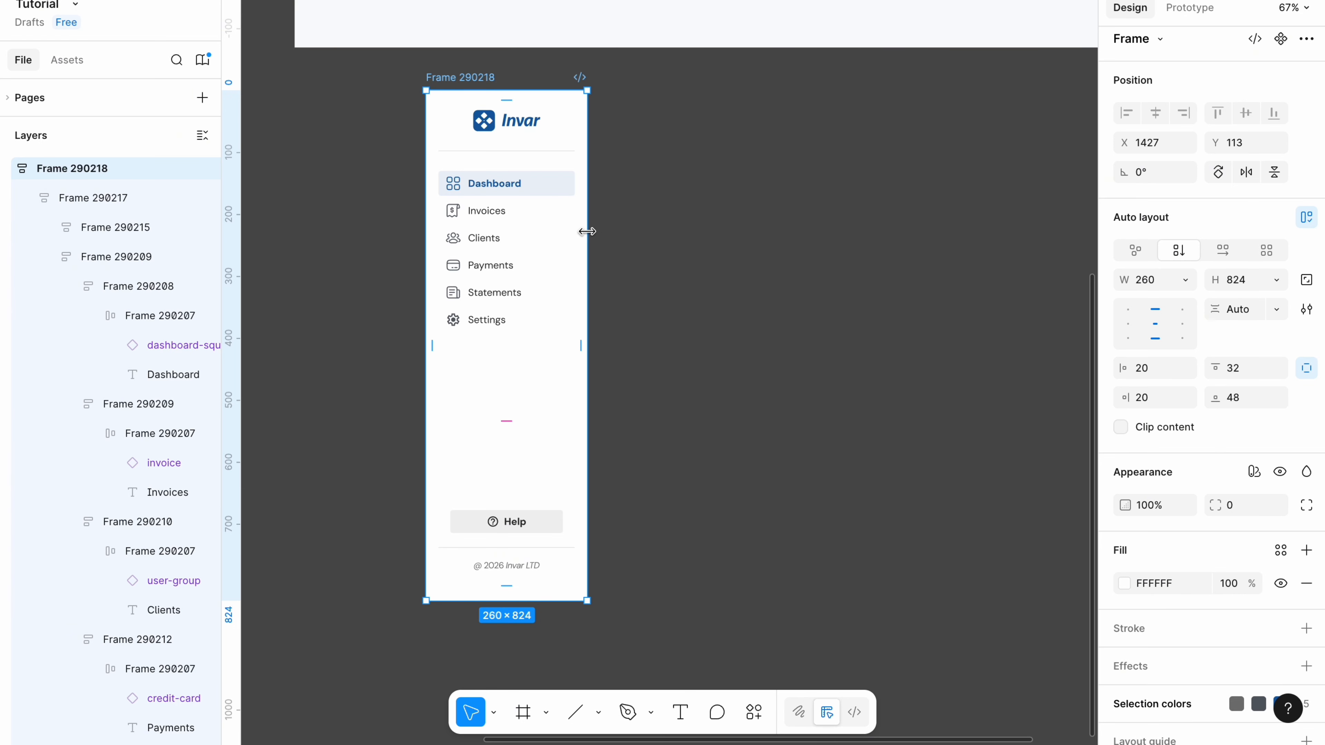
scroll(1161, 572, down, 3)
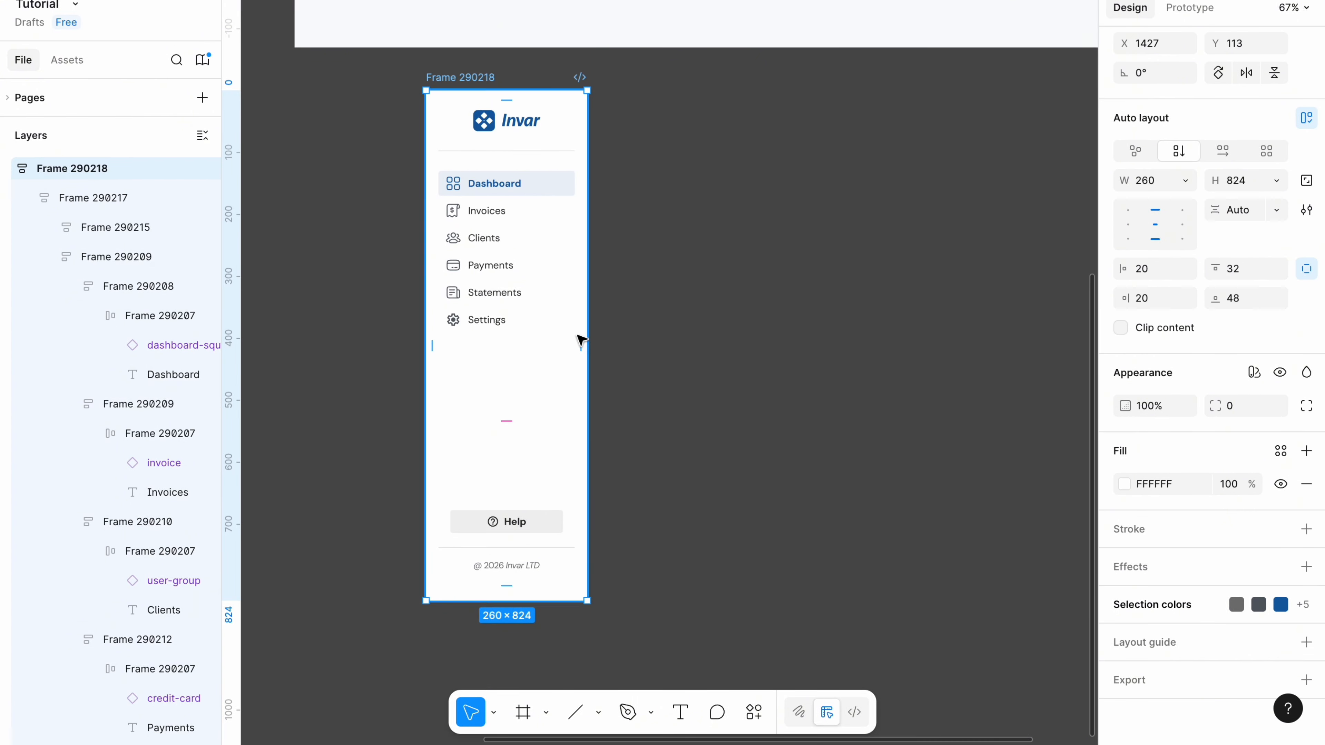
Add a 1-px F1F1F1 stroke to the sidebar, applied to the right side only.
click(1176, 541)
click(1155, 562)
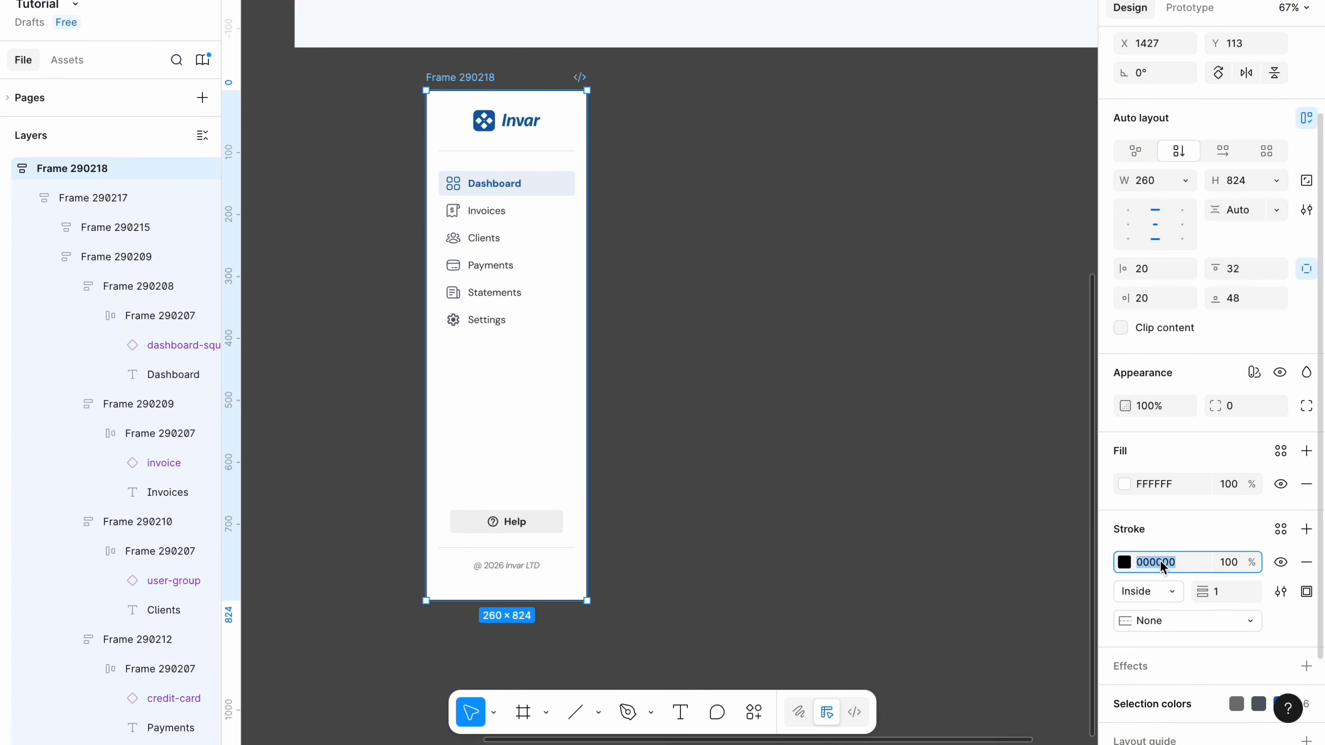
key(BackSpace)
text(f1f1f1)
click(1307, 591)
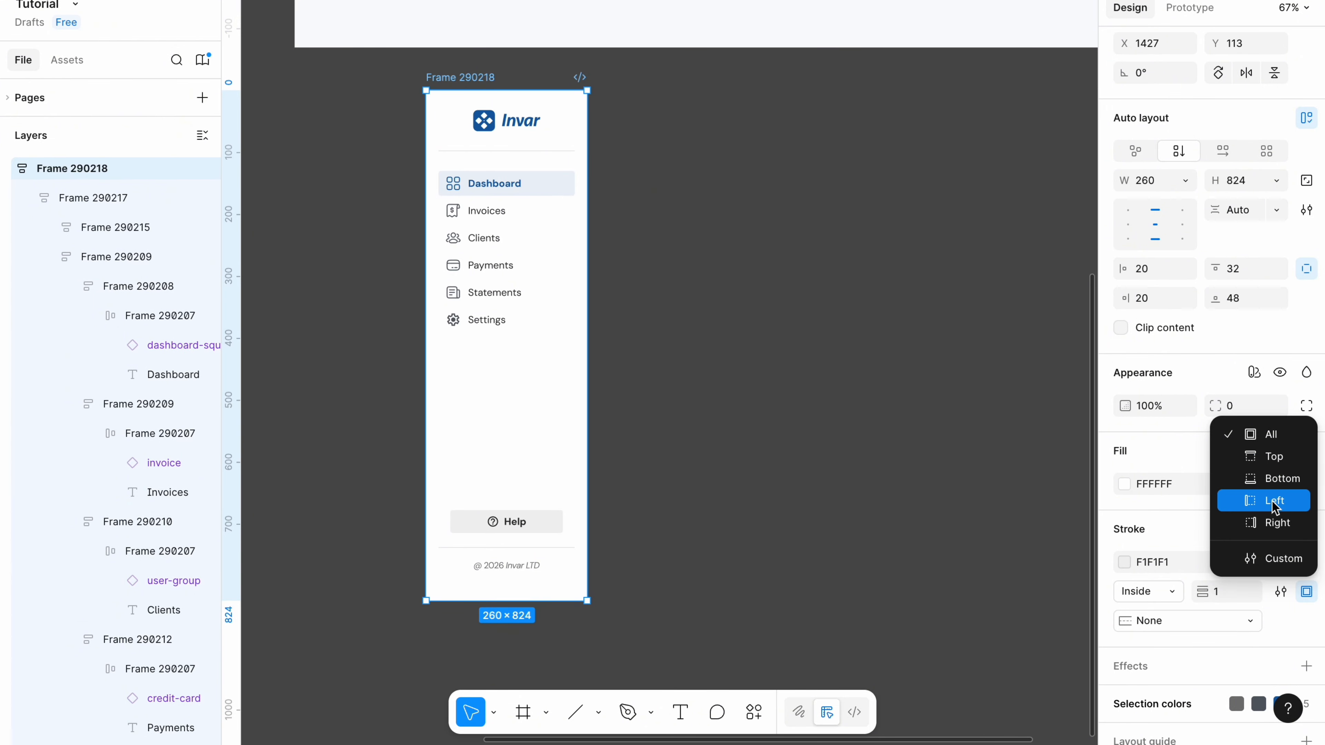
click(1276, 524)
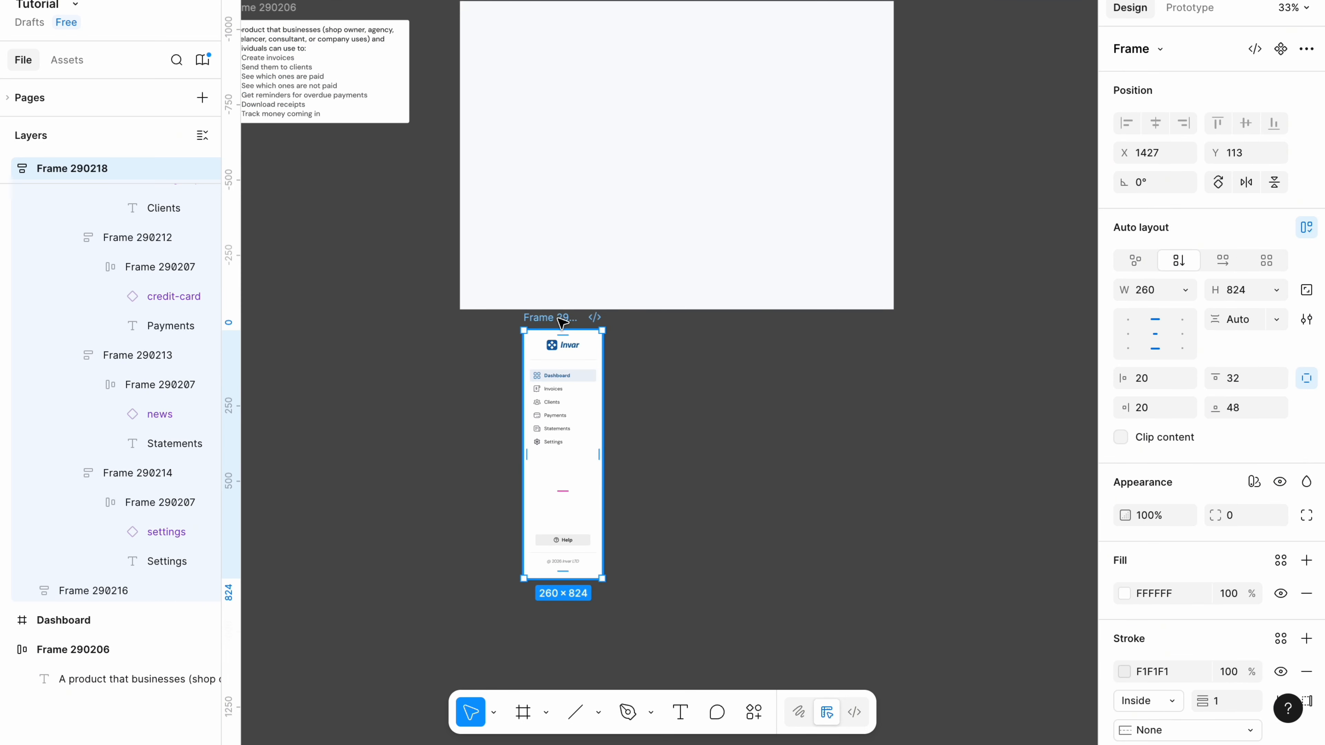
Move the sidebar into the Dashboard frame and align it to Dashboard's left and top edges.
drag(563, 322, 518, 109)
scroll(518, 109, up, 1)
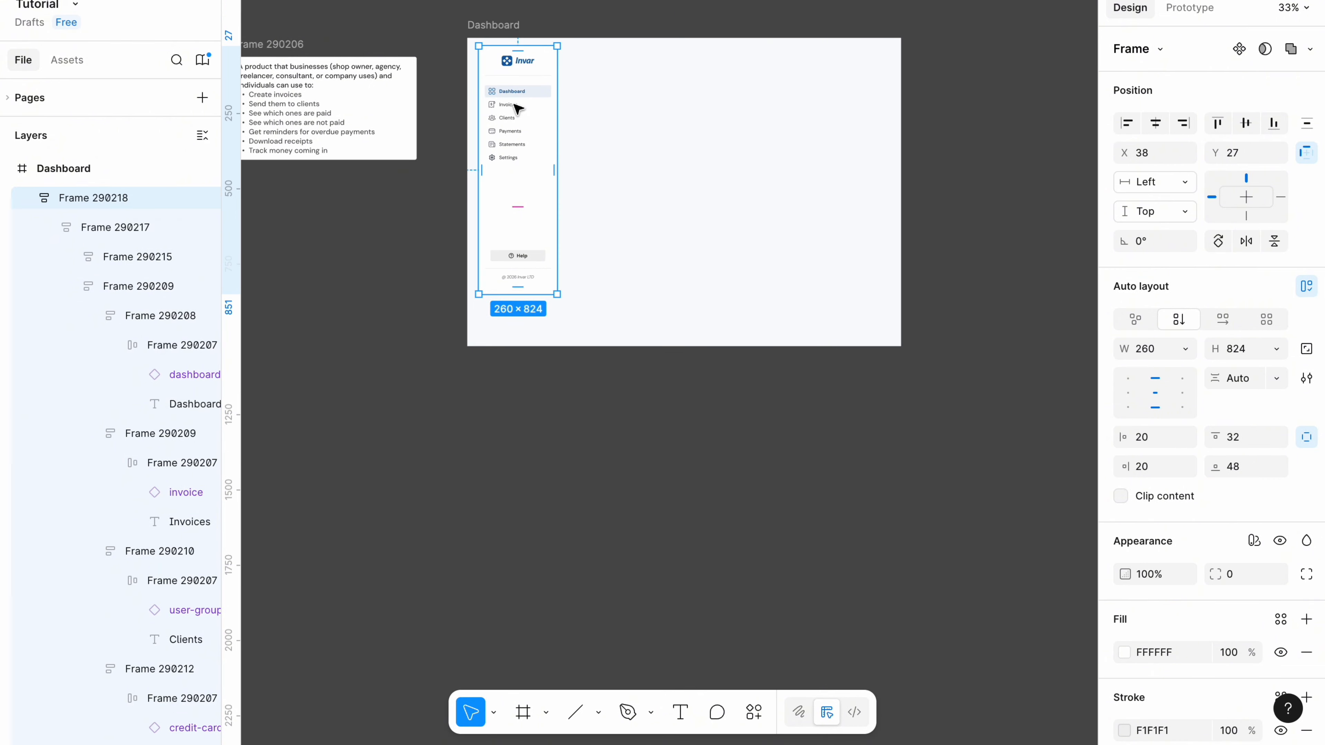
click(1128, 125)
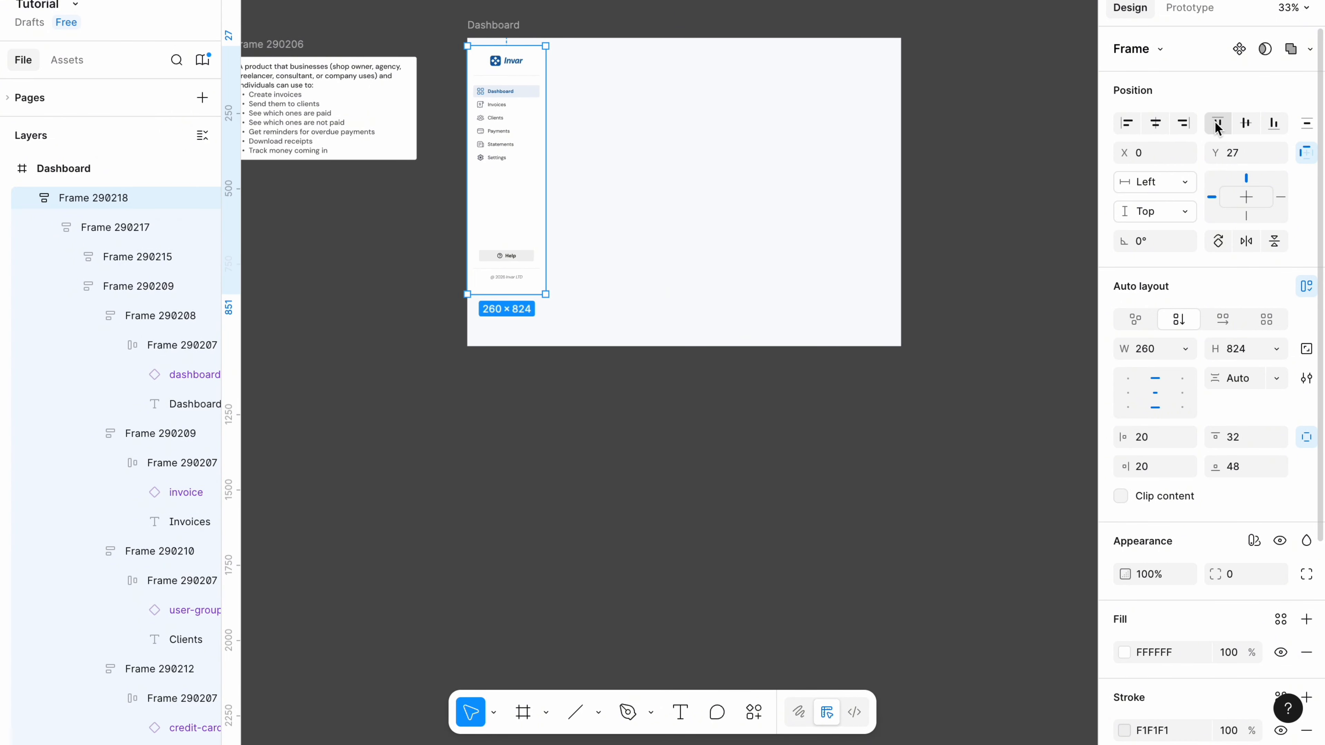
click(1217, 124)
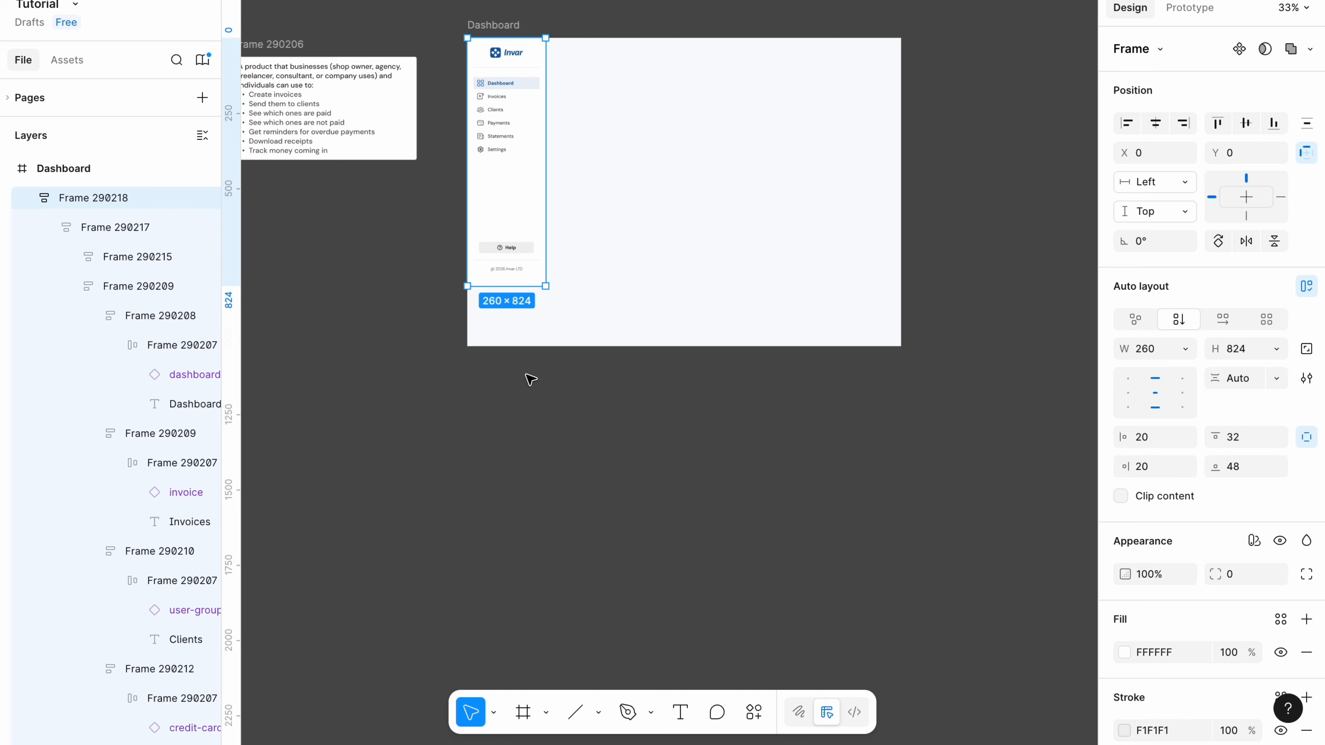
scroll(529, 379, up, 3)
scroll(529, 378, up, 3)
click(418, 88)
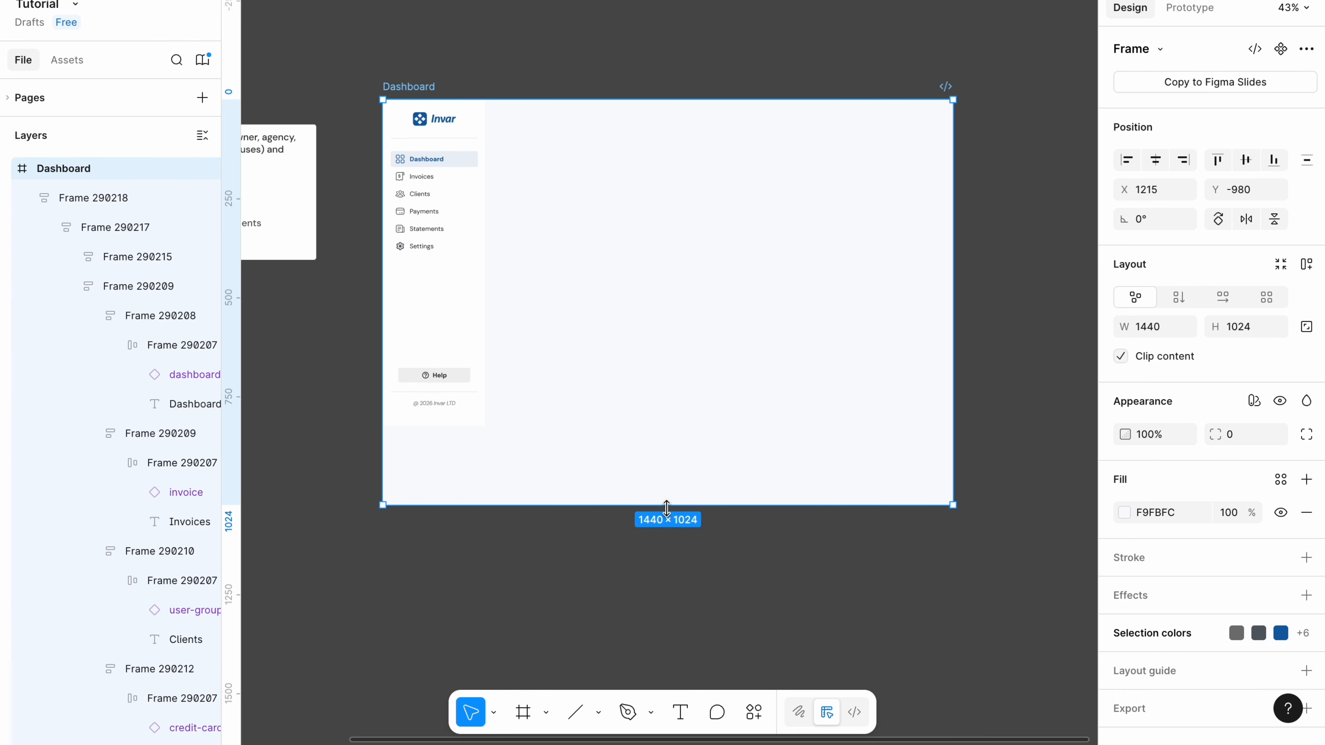
Shorten the Dashboard frame to 901 high and stretch the sidebar down to 901 too.
drag(667, 506, 667, 457)
click(485, 389)
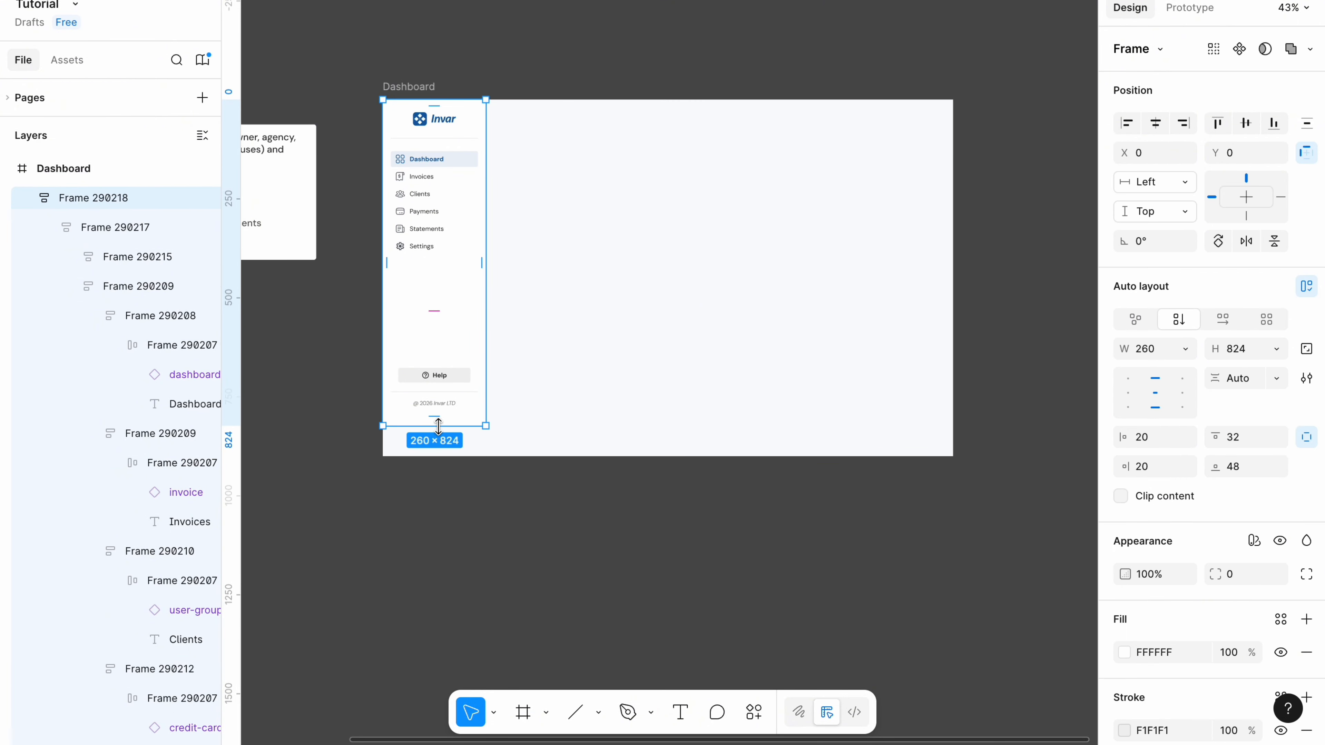
drag(438, 427, 445, 455)
click(617, 96)
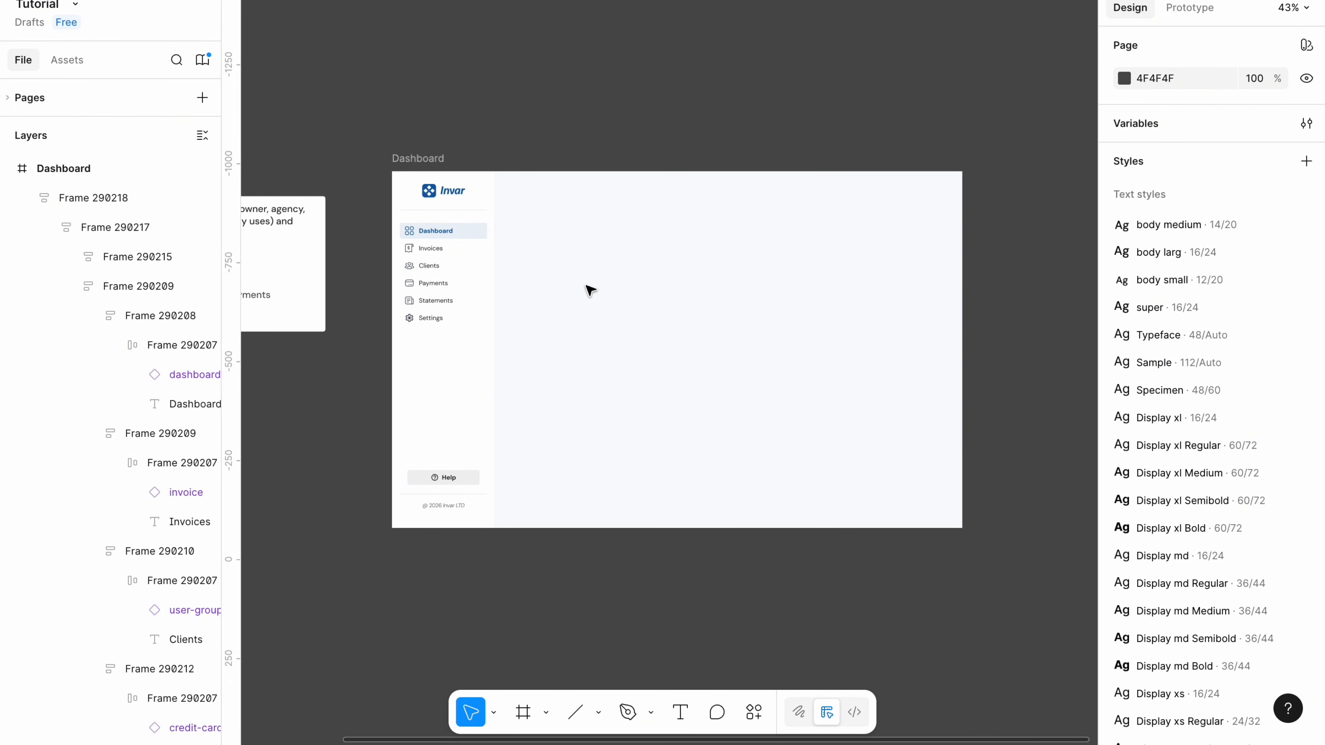
click(502, 162)
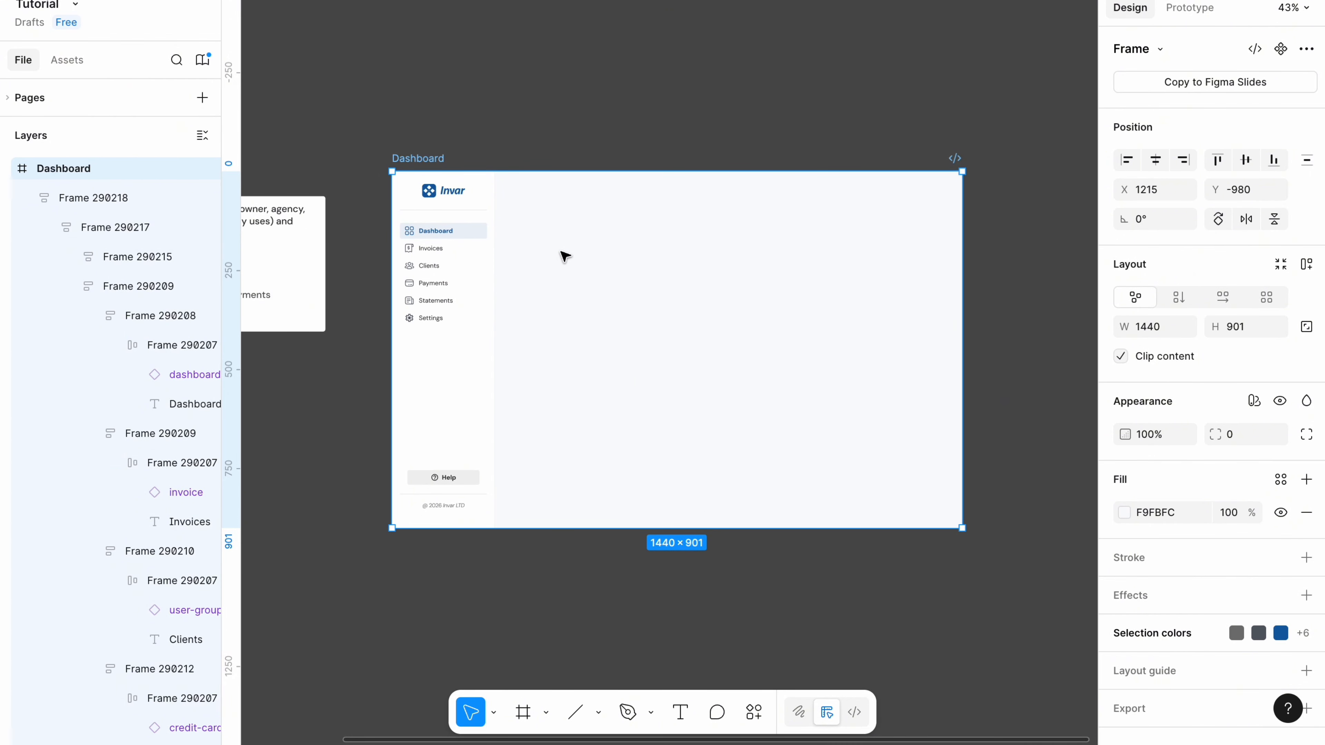
key(Escape)
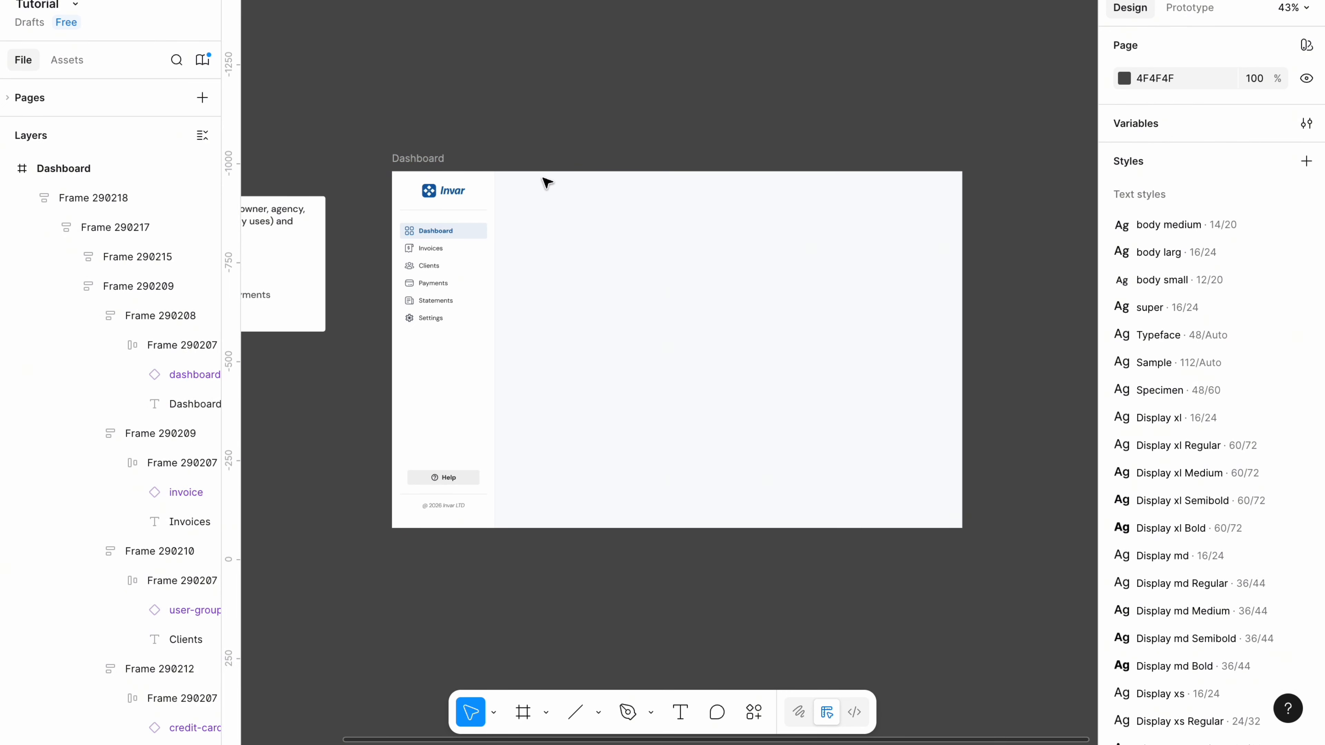
Draw a new frame below the dashboard and fill it red E65D5D.
scroll(737, 245, down, 1)
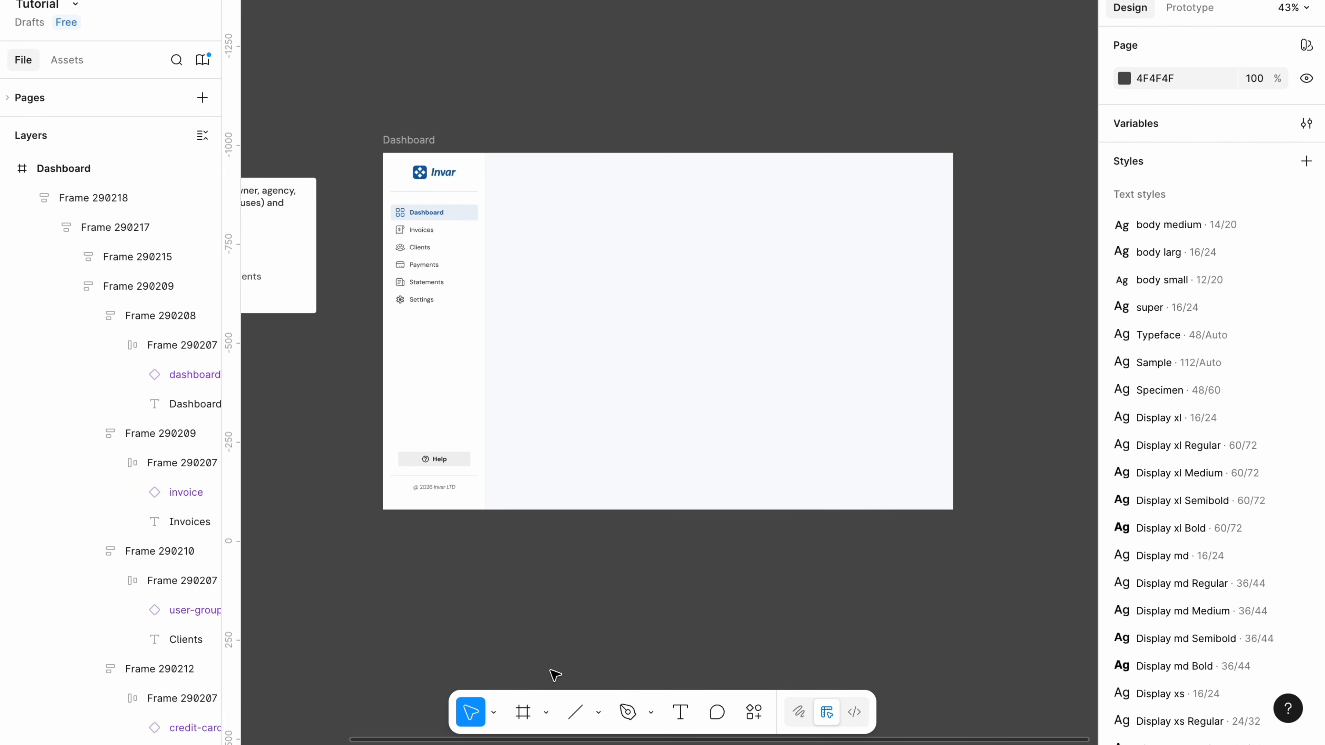
click(547, 713)
click(590, 633)
scroll(590, 634, down, 4)
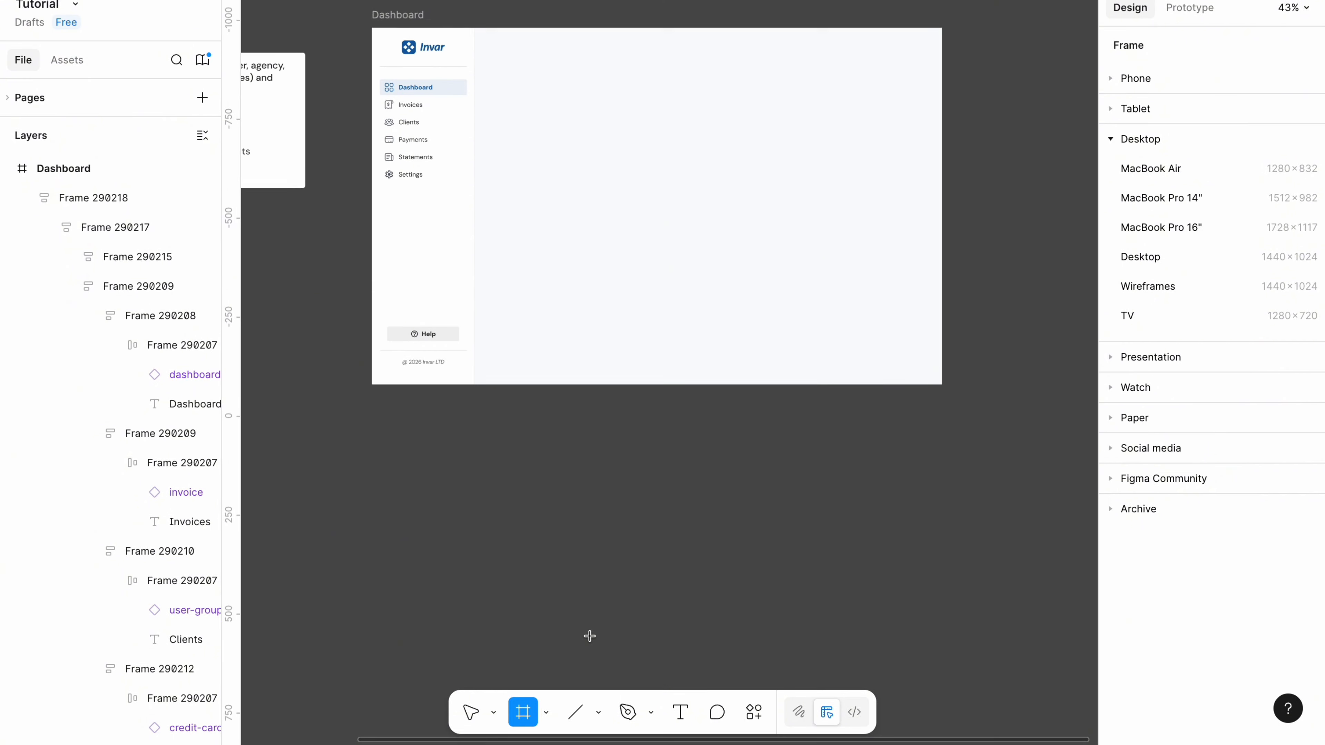
drag(528, 442, 868, 736)
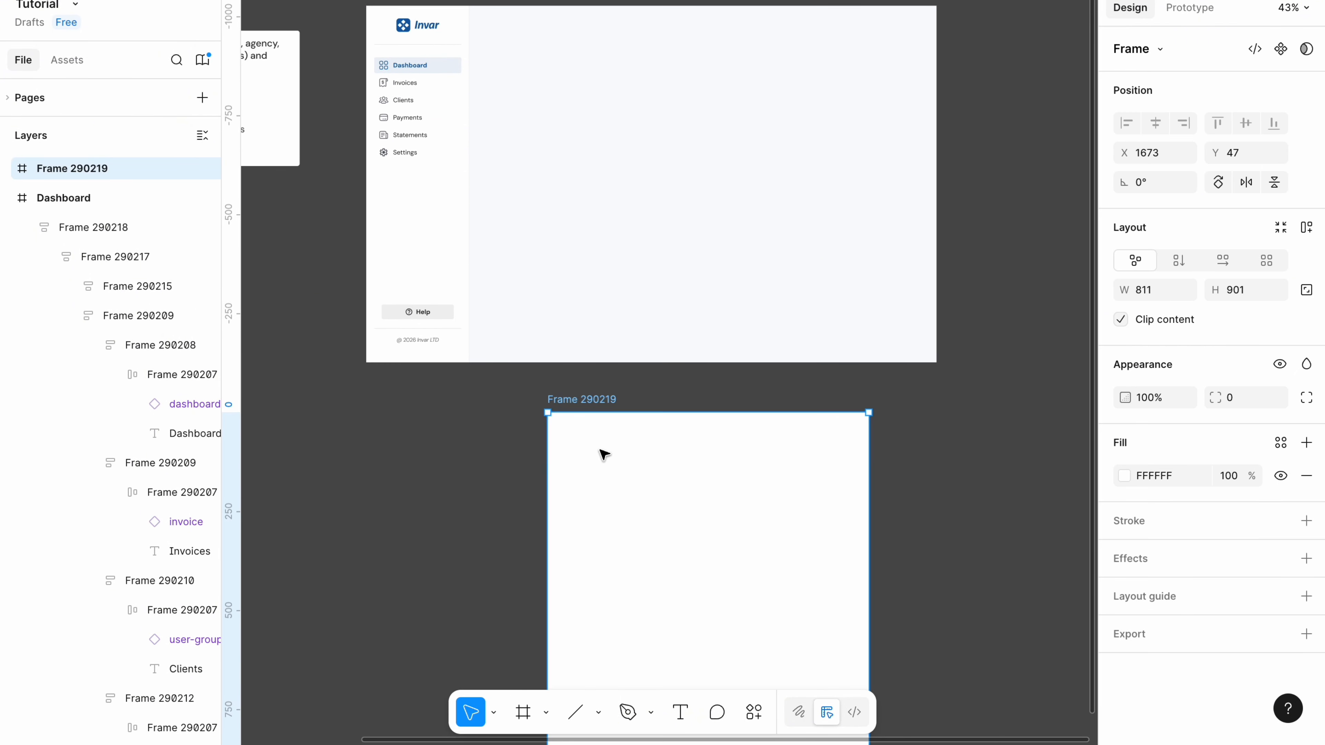
click(1124, 475)
click(996, 392)
drag(997, 401, 1006, 367)
Move the red frame into Dashboard, align it to the top, and extend its left edge to the sidebar.
drag(582, 402, 574, 24)
click(1218, 123)
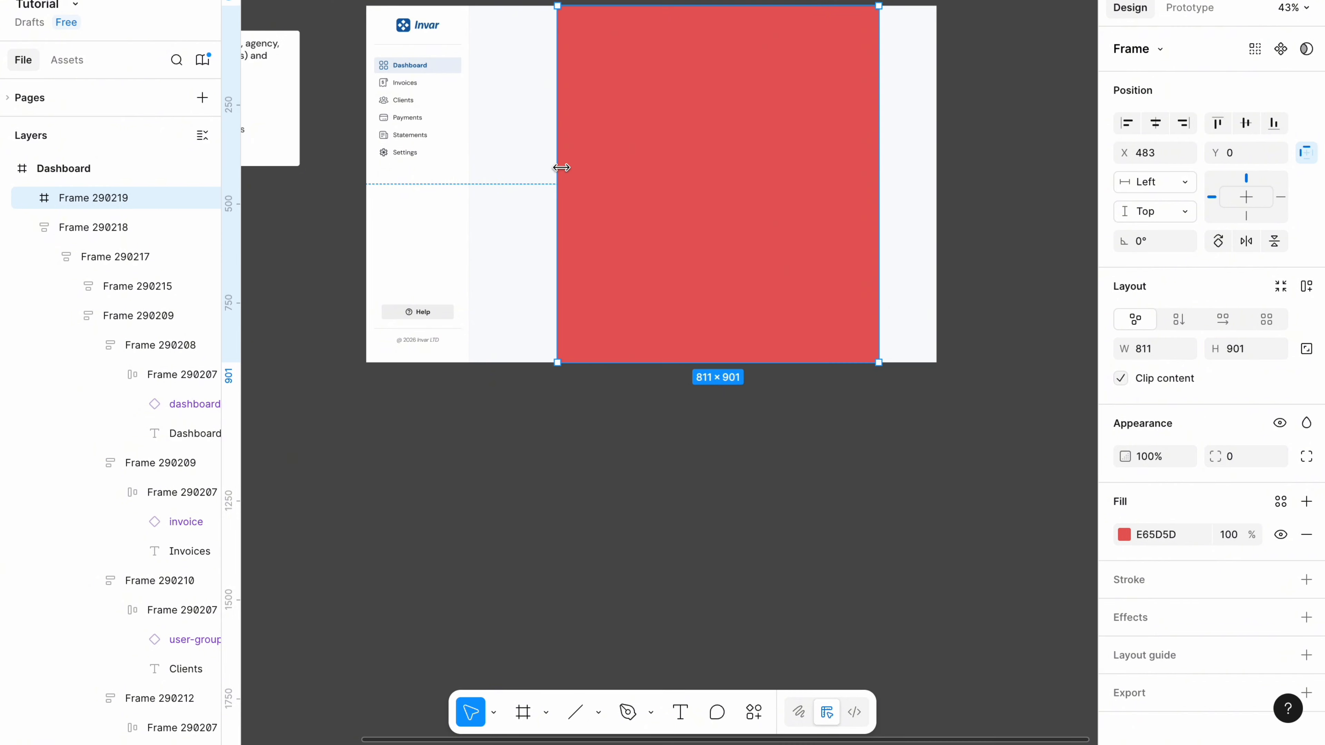
drag(557, 168, 480, 171)
scroll(480, 171, up, 3)
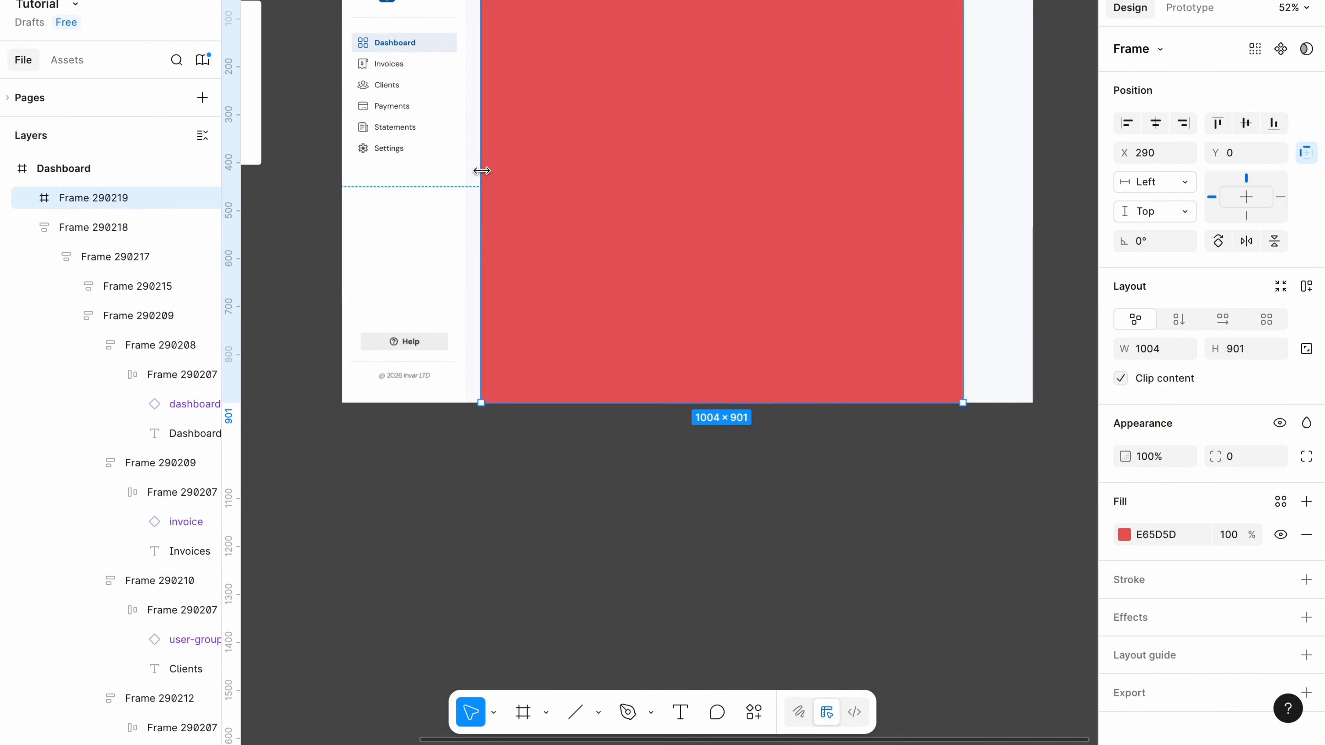
scroll(484, 172, up, 2)
scroll(498, 172, up, 5)
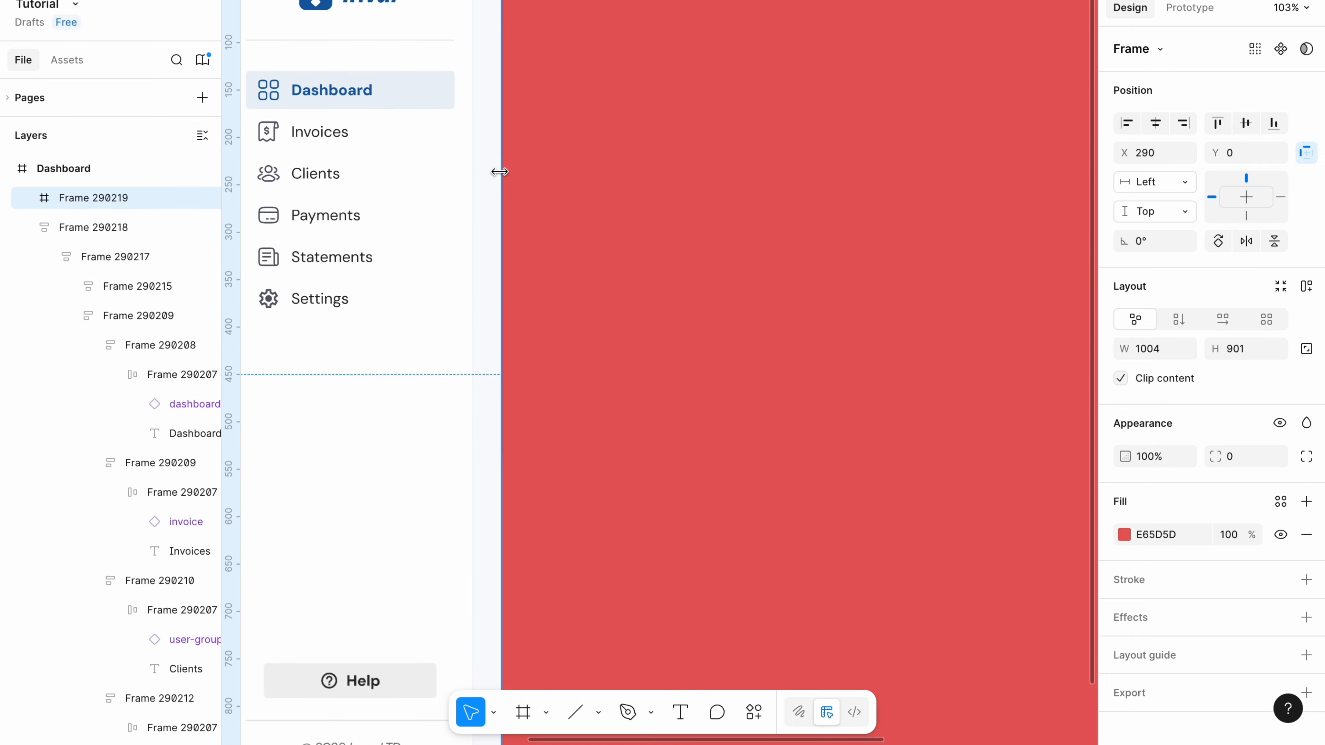
drag(499, 172, 473, 172)
Widen the content frame to 1179 and lighten its fill to F39090.
scroll(474, 172, down, 4)
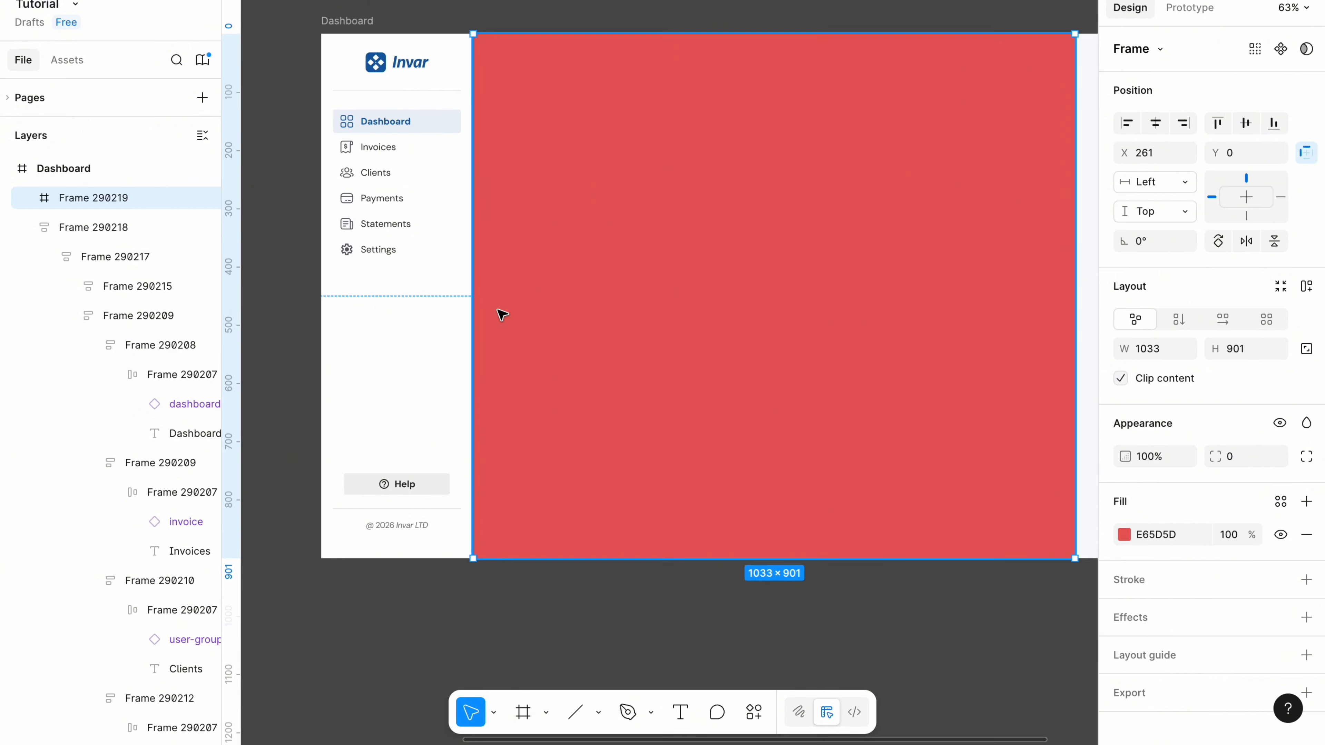
scroll(487, 164, right, 5)
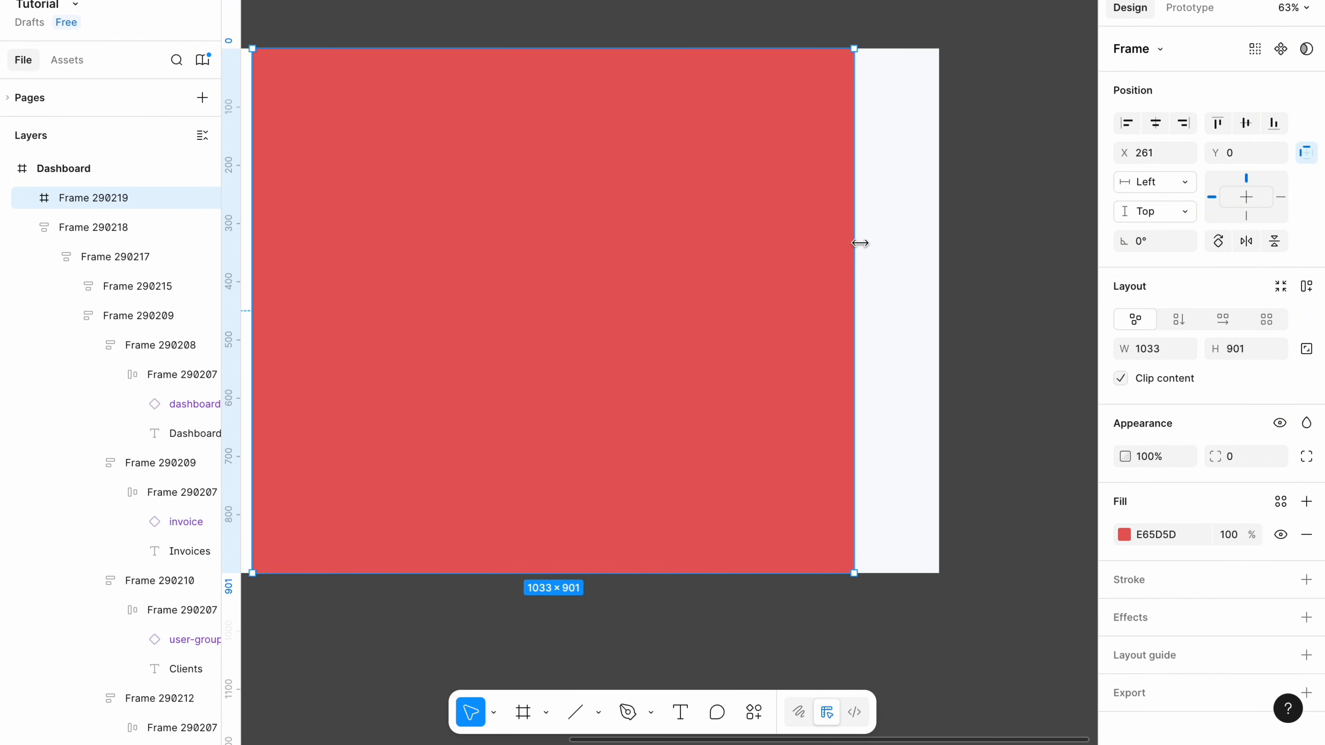
drag(863, 243, 939, 244)
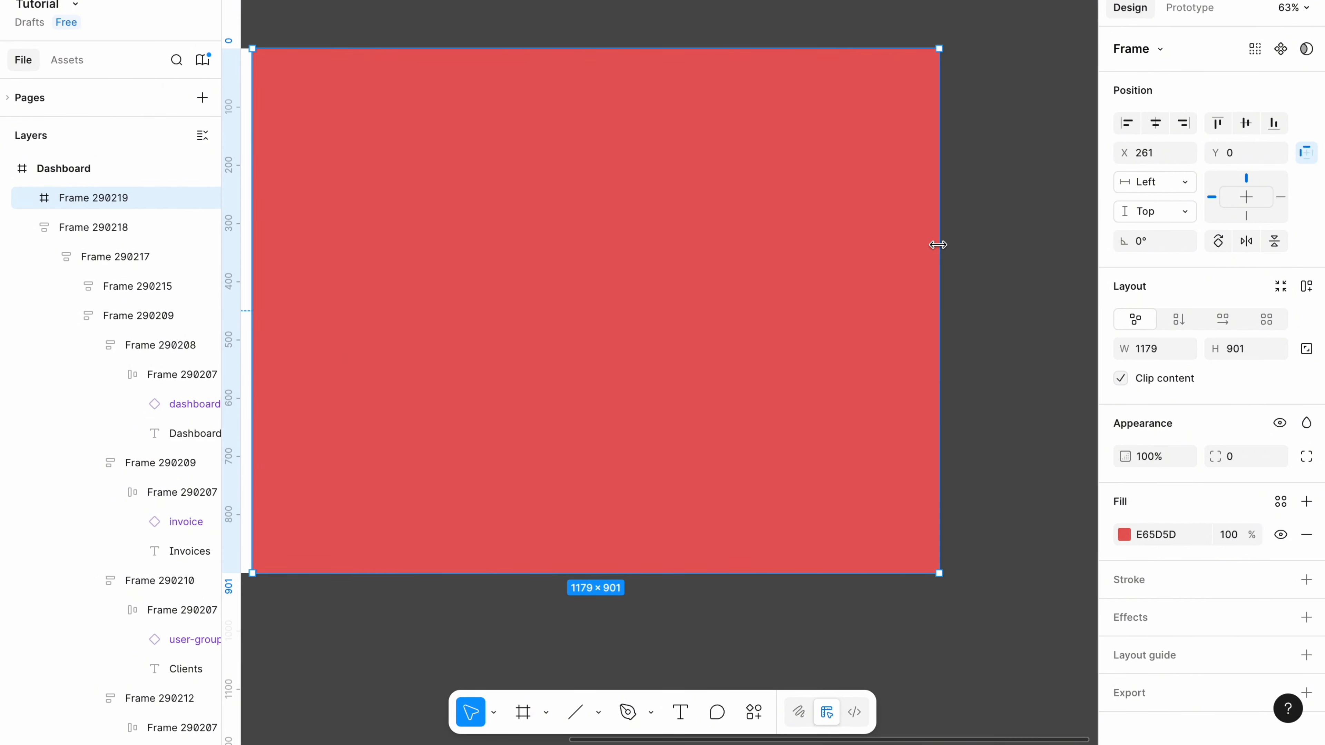
scroll(942, 250, left, 3)
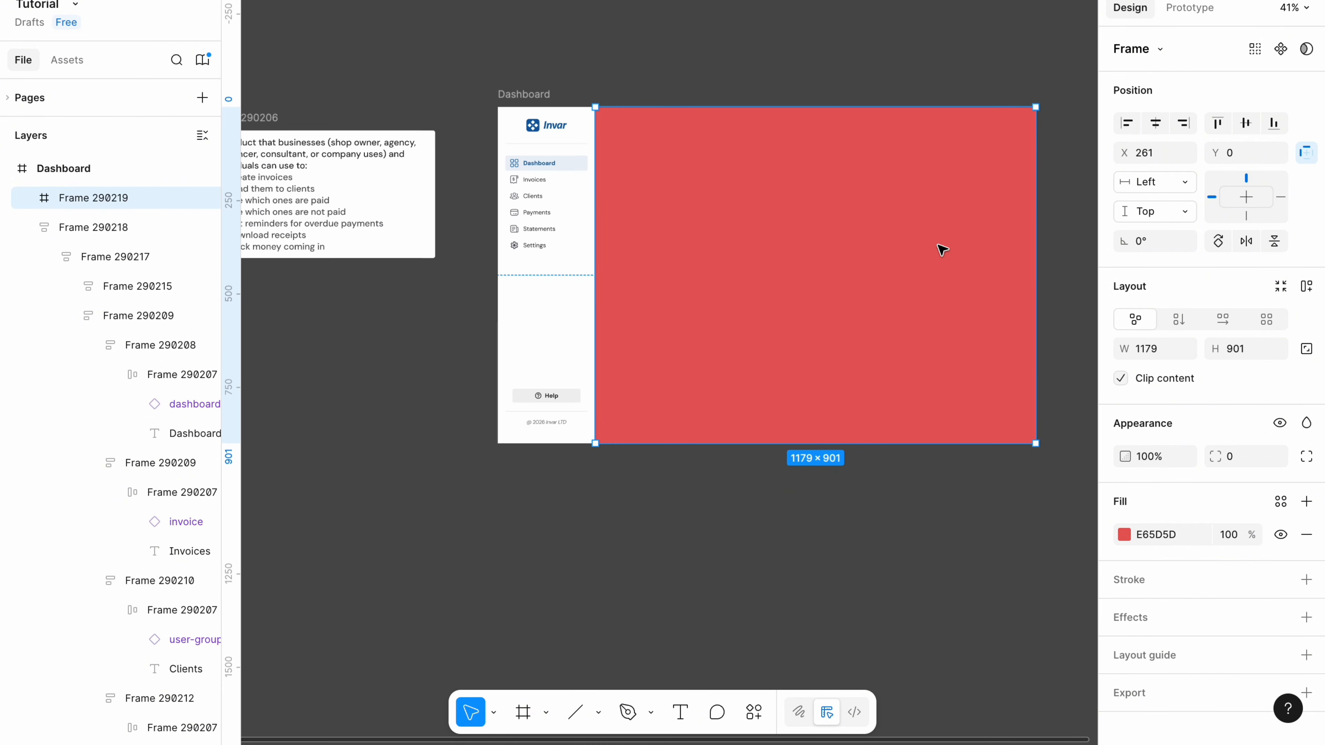
drag(973, 361, 970, 358)
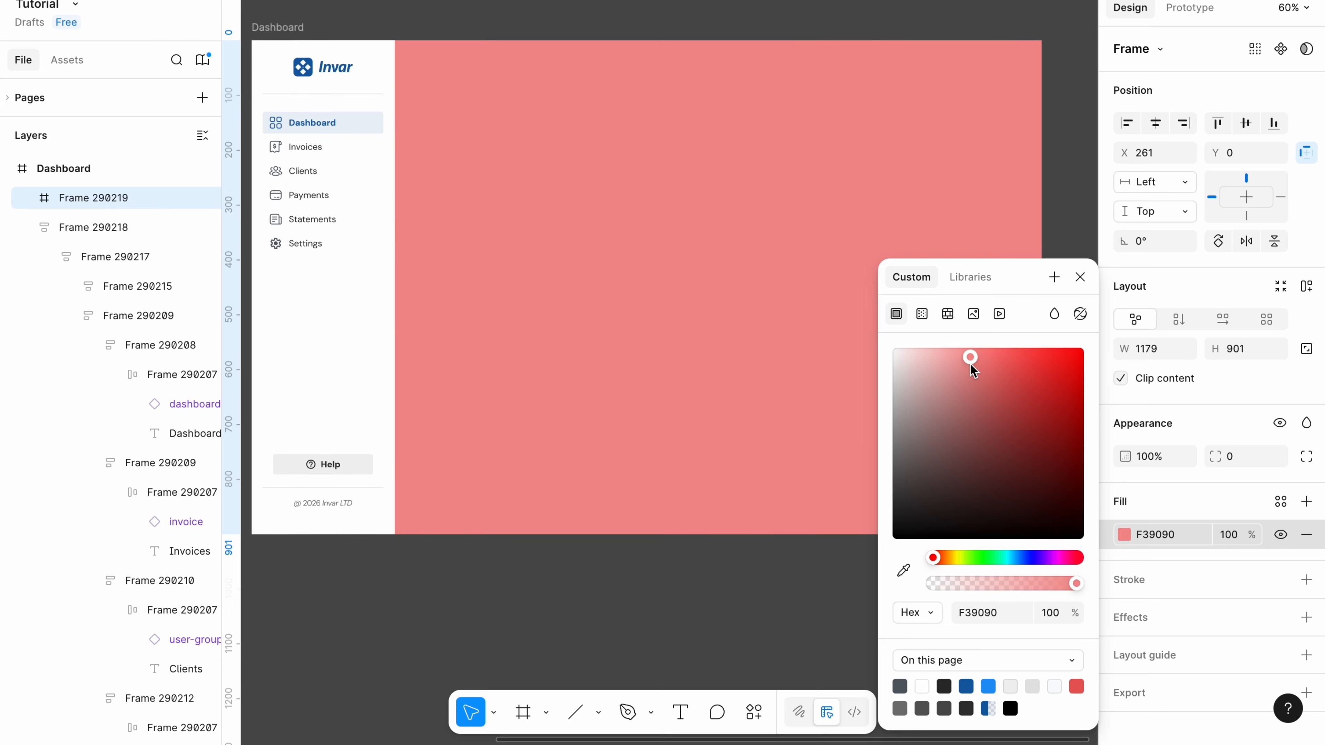
click(636, 21)
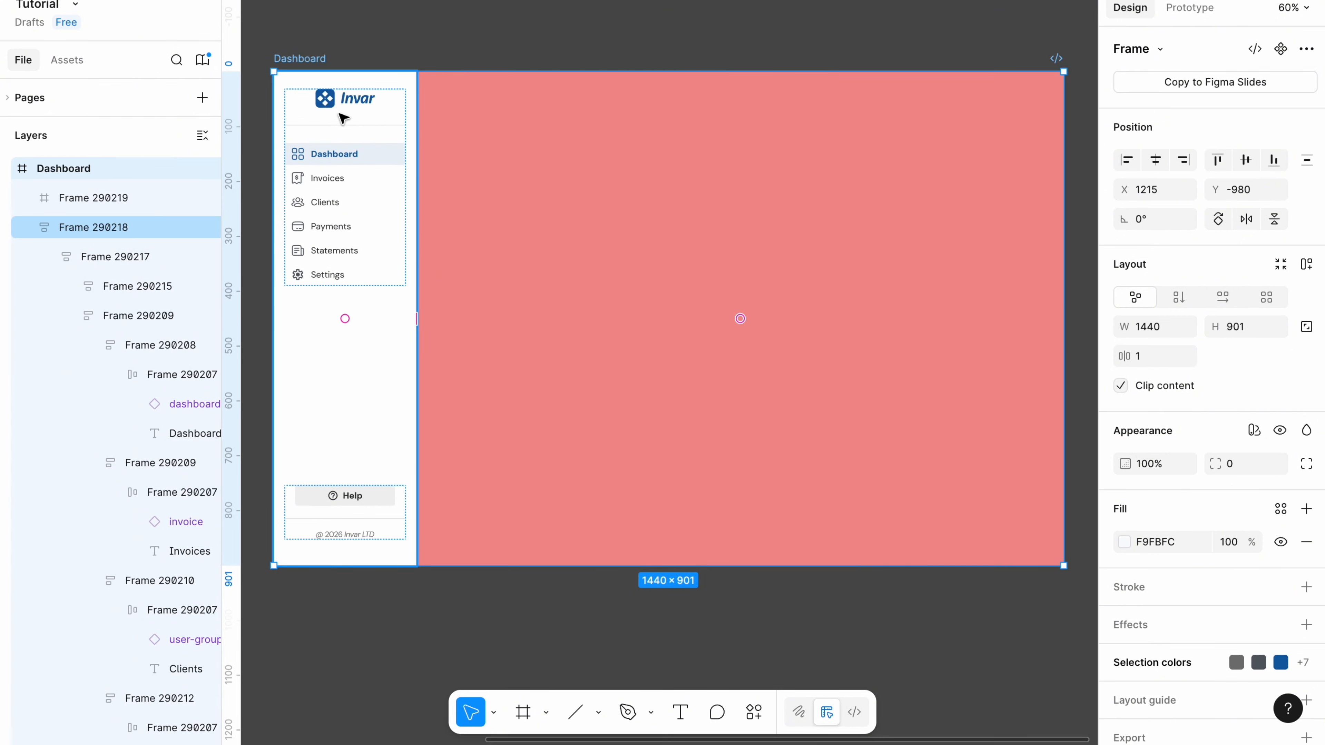
Add a 12-column layout guide with 40 margin to the pink content frame and adjust the gutter.
click(527, 307)
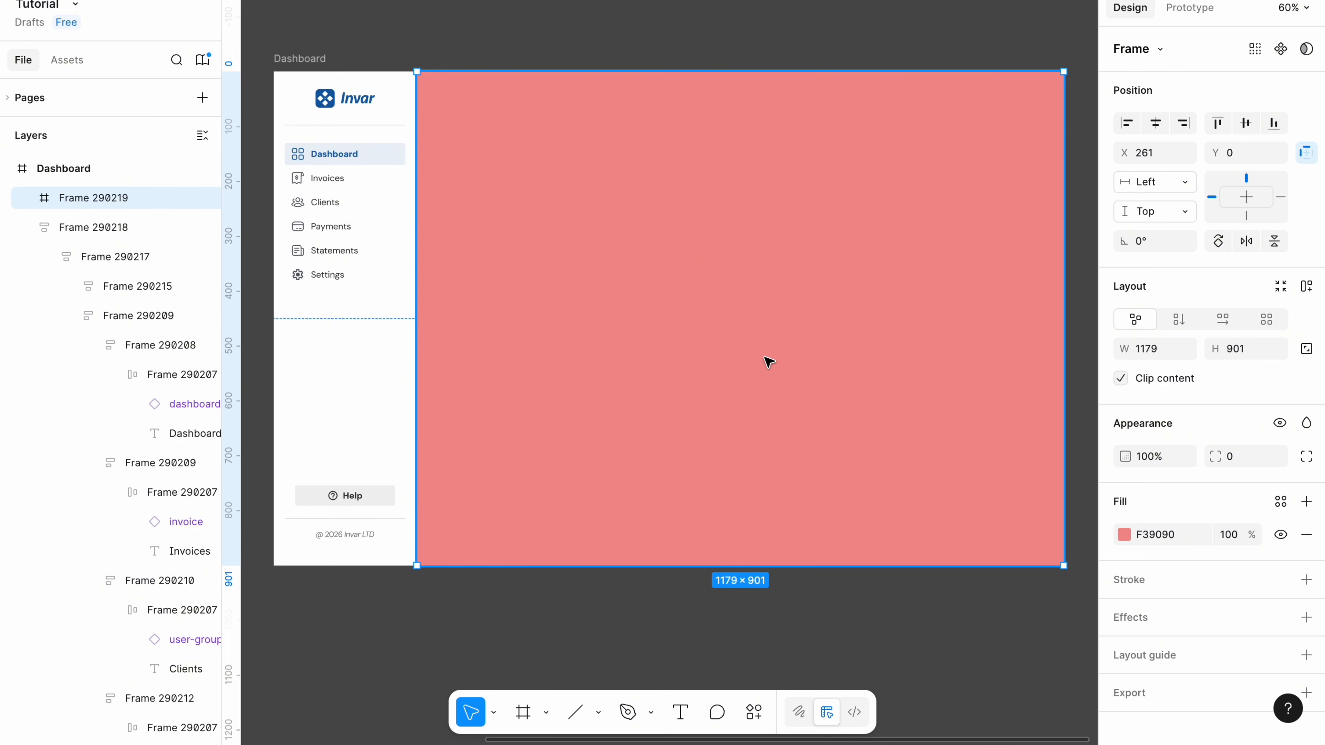
click(1148, 656)
click(1127, 689)
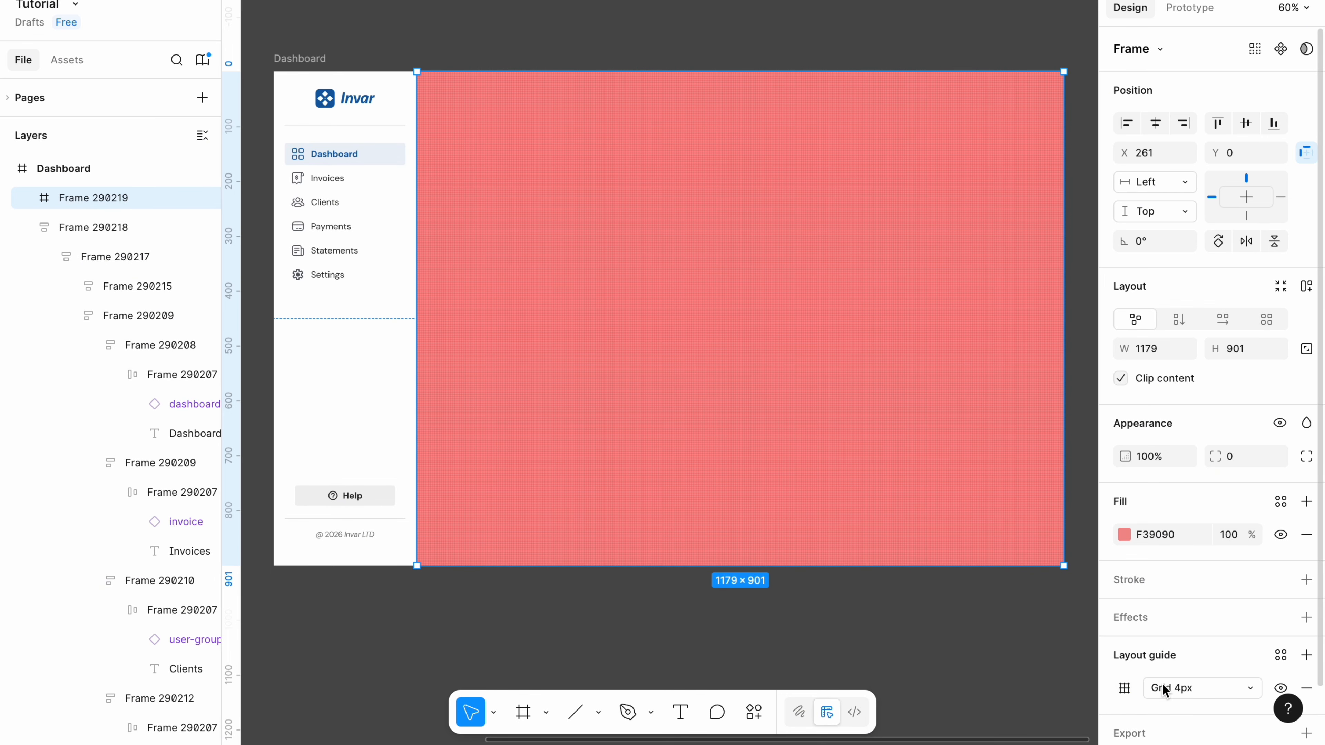
click(1166, 689)
click(1198, 637)
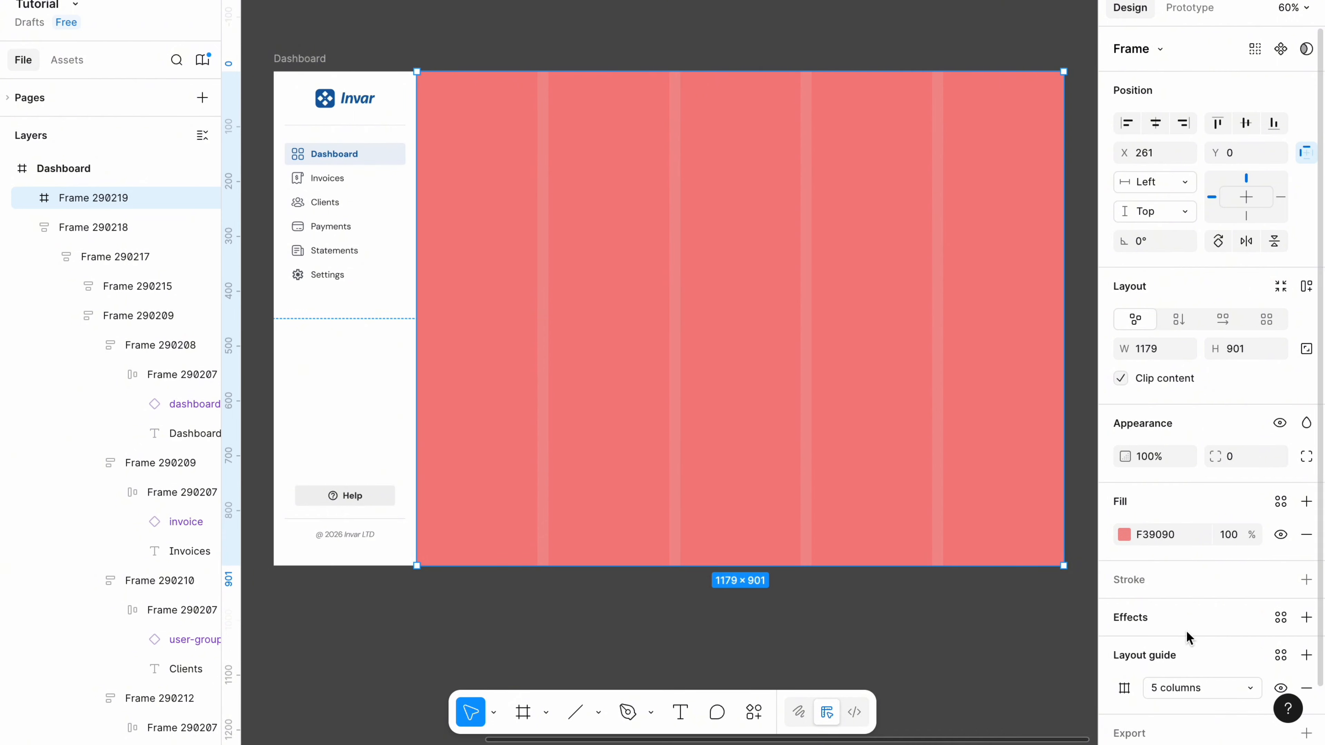
click(1124, 688)
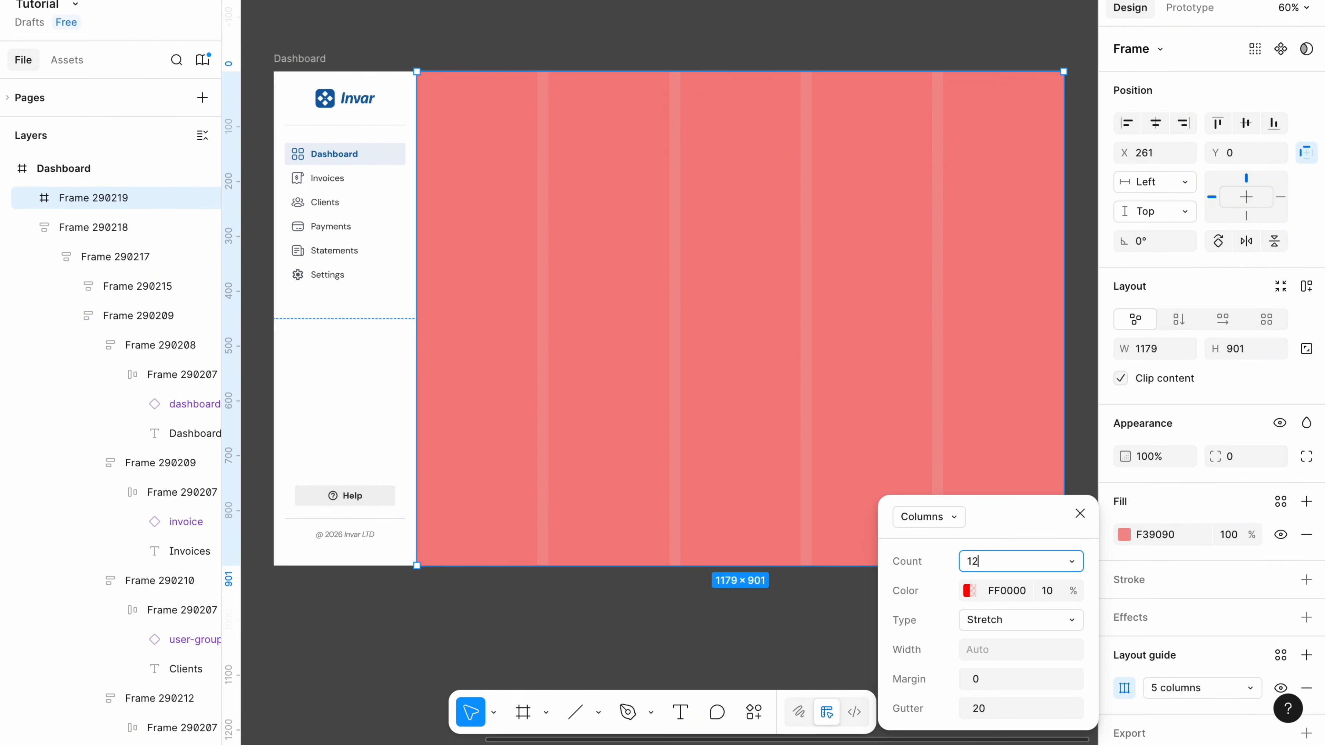
text(12)
click(981, 679)
text(40)
click(993, 708)
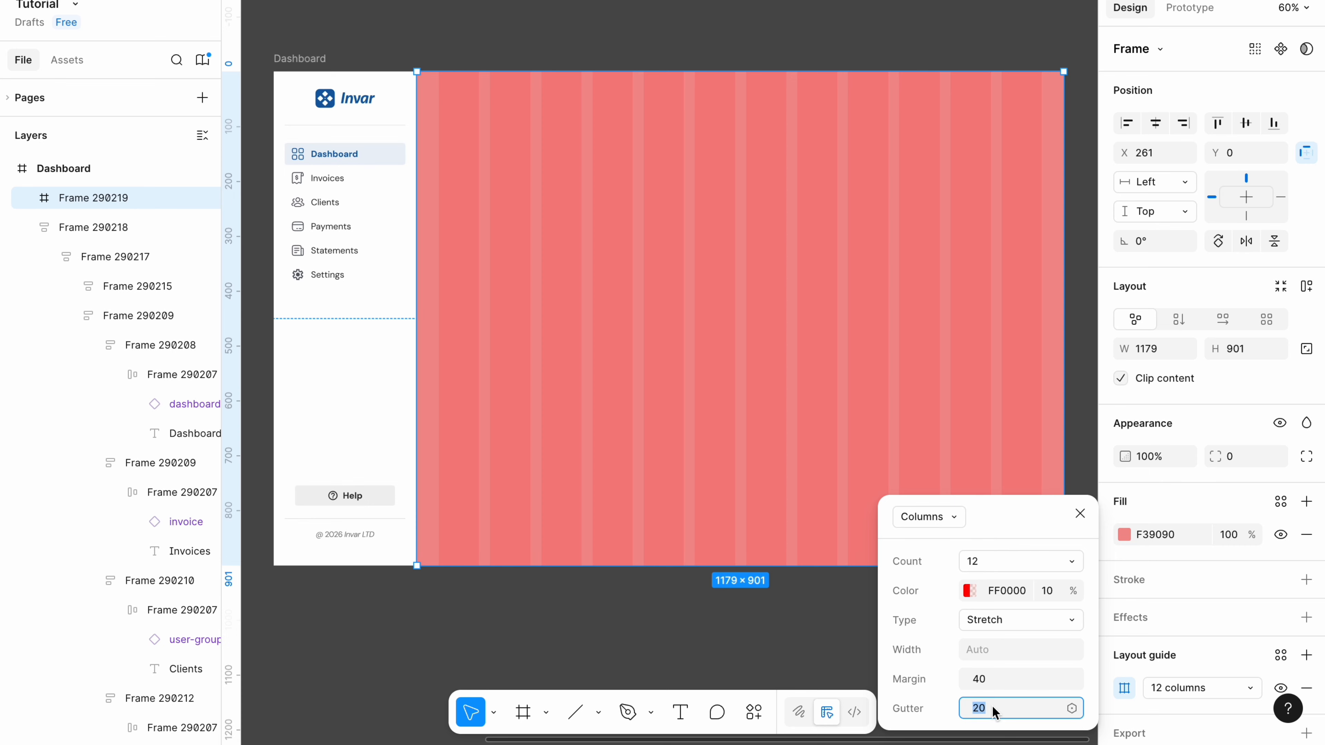
text(2)
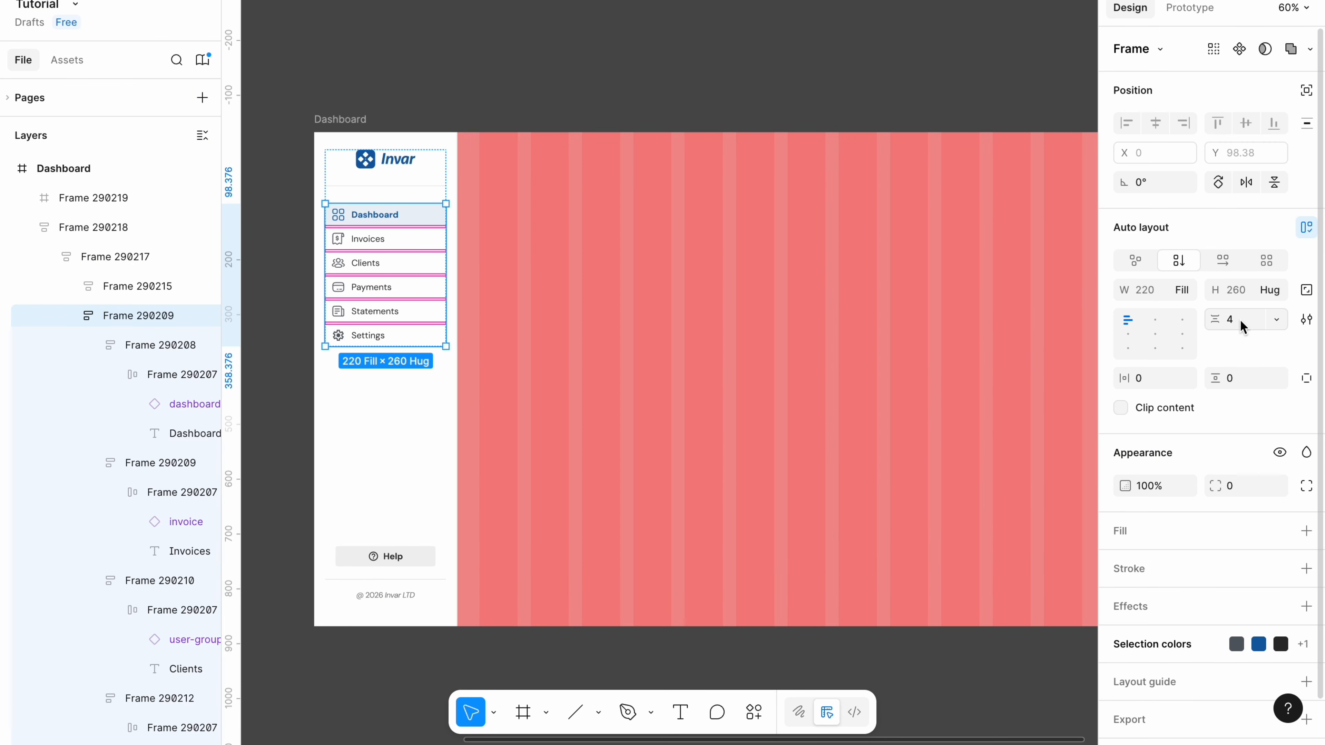
Change the navigation stack's item gap to 16, then reselect the red content frame.
click(1244, 326)
text(16)
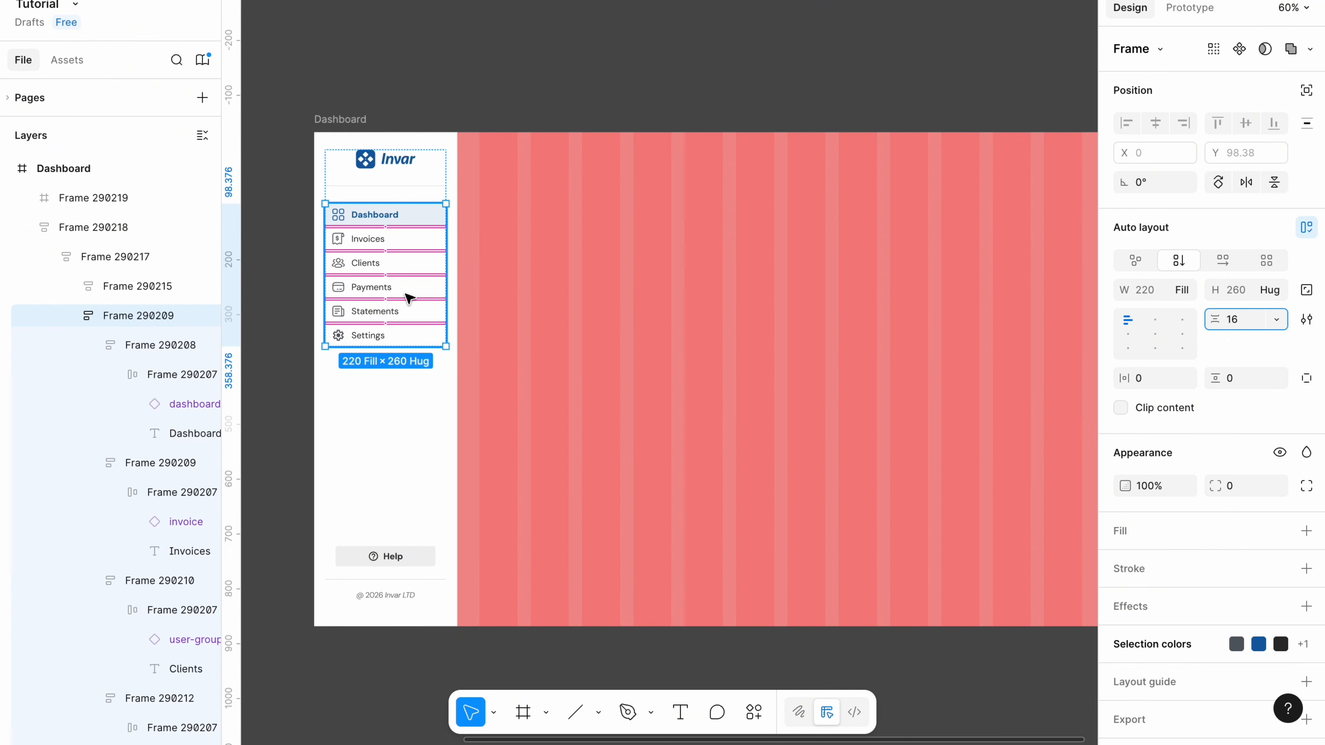
click(488, 106)
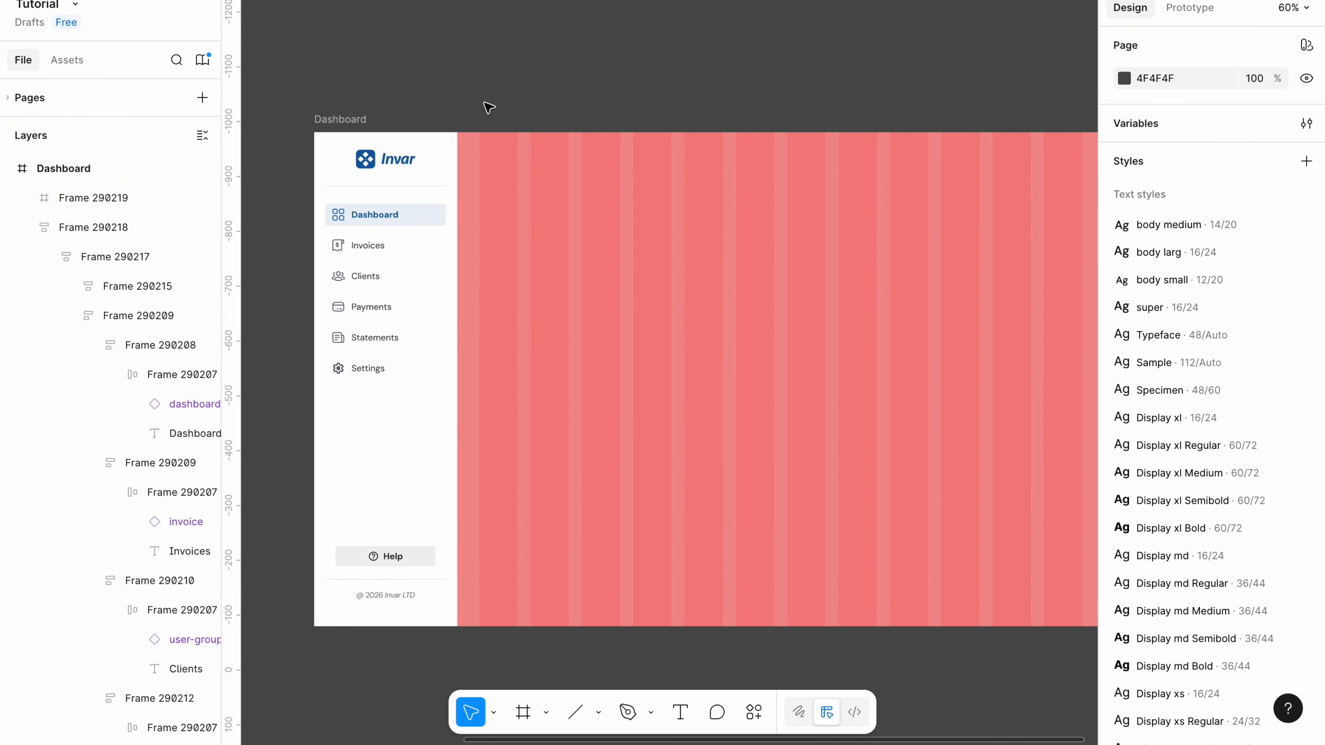
scroll(593, 72, down, 1)
scroll(593, 72, right, 1)
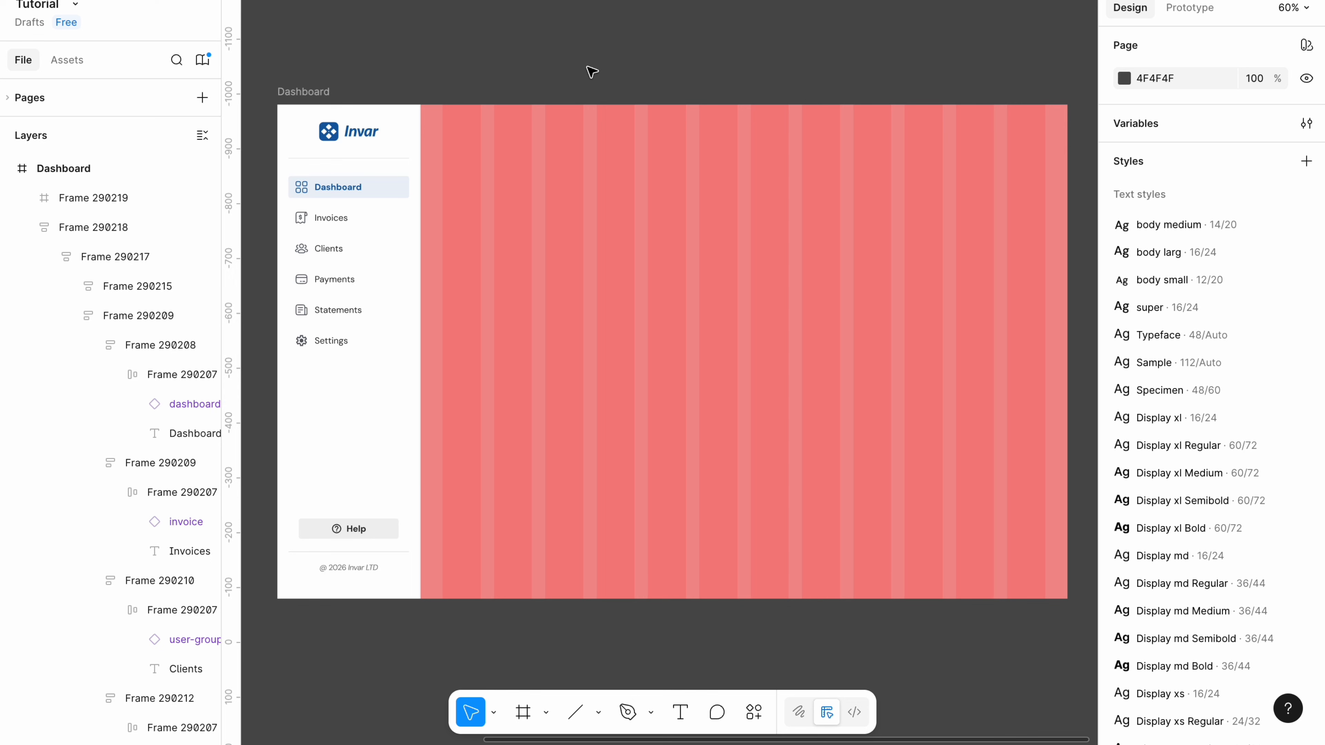
click(522, 125)
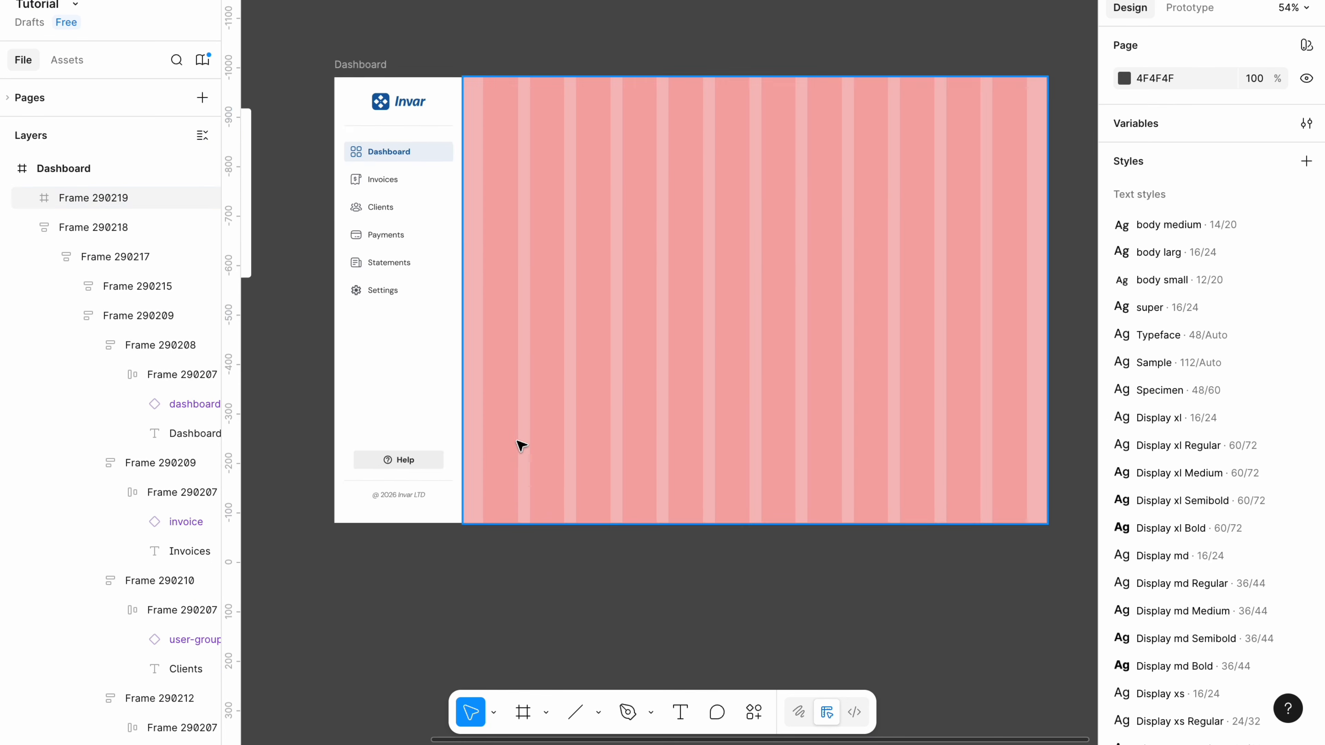
scroll(517, 445, down, 1)
scroll(517, 445, right, 1)
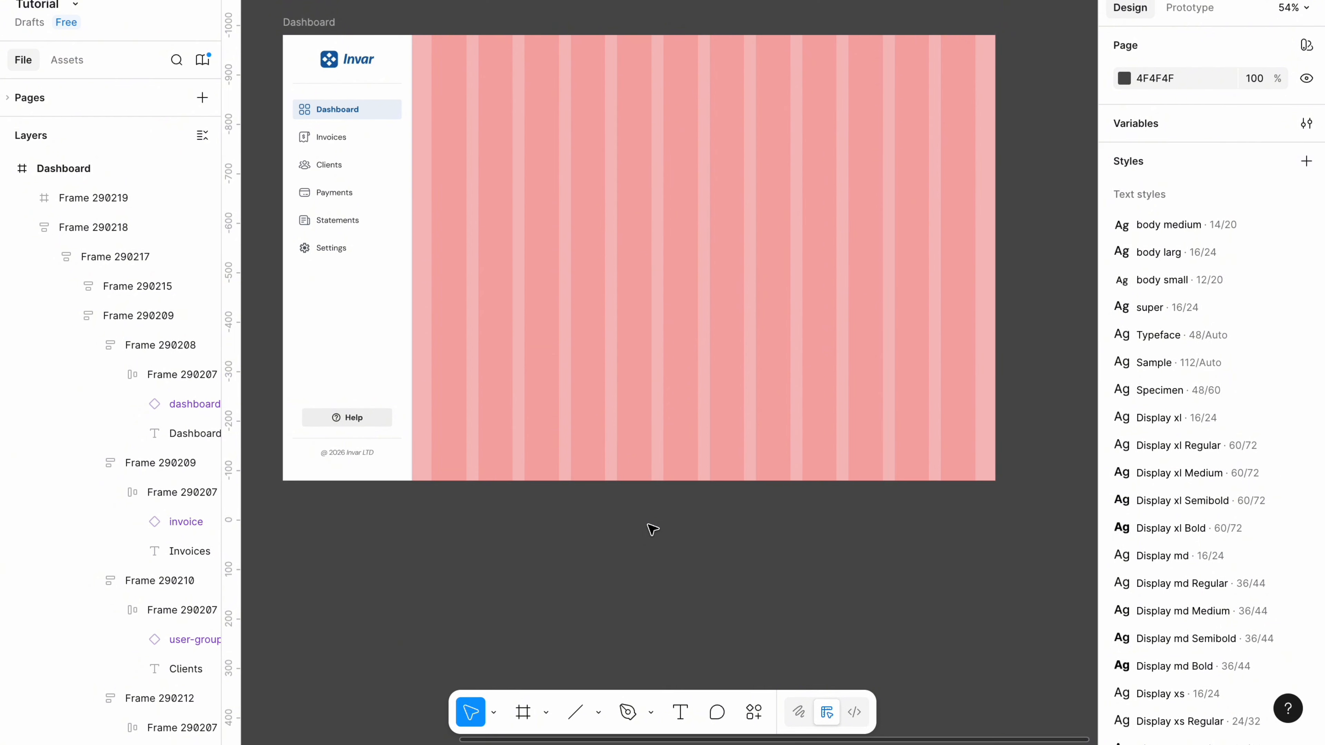
Place a text box below the dashboard and type the user's full name.
click(681, 713)
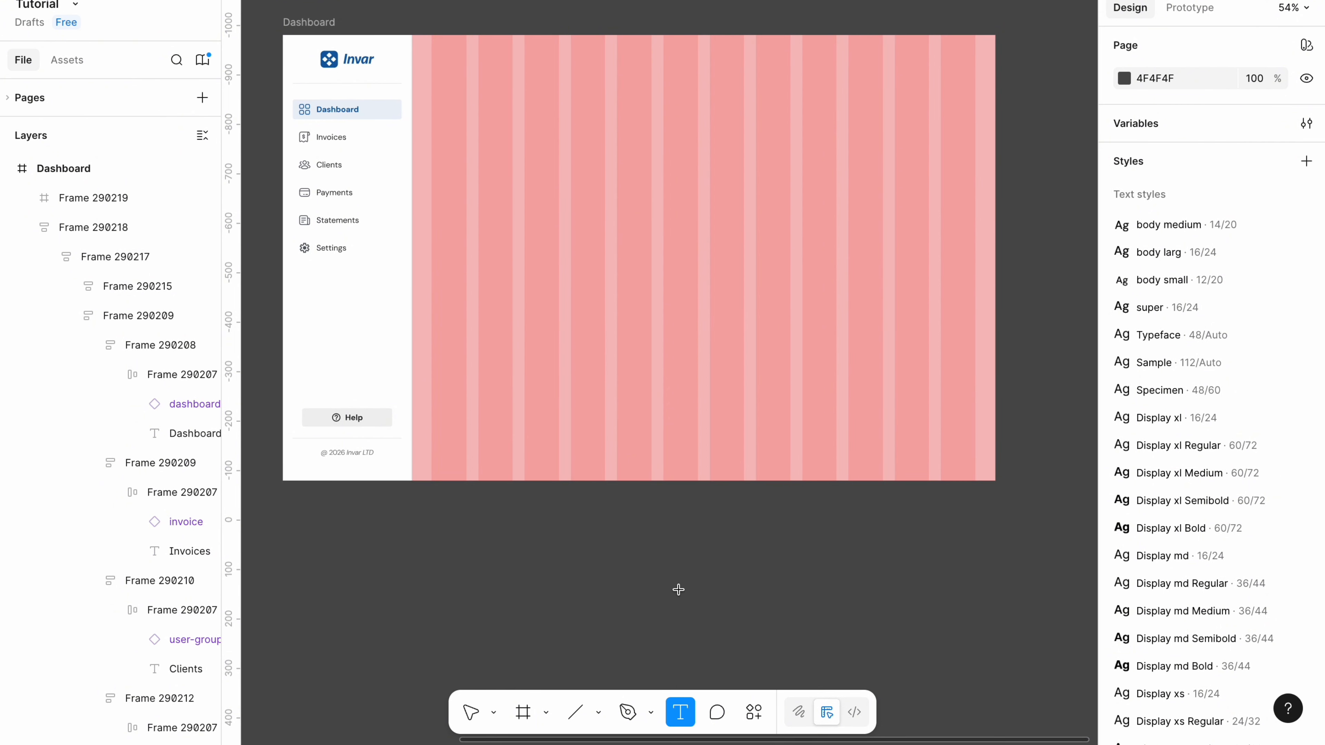
click(667, 562)
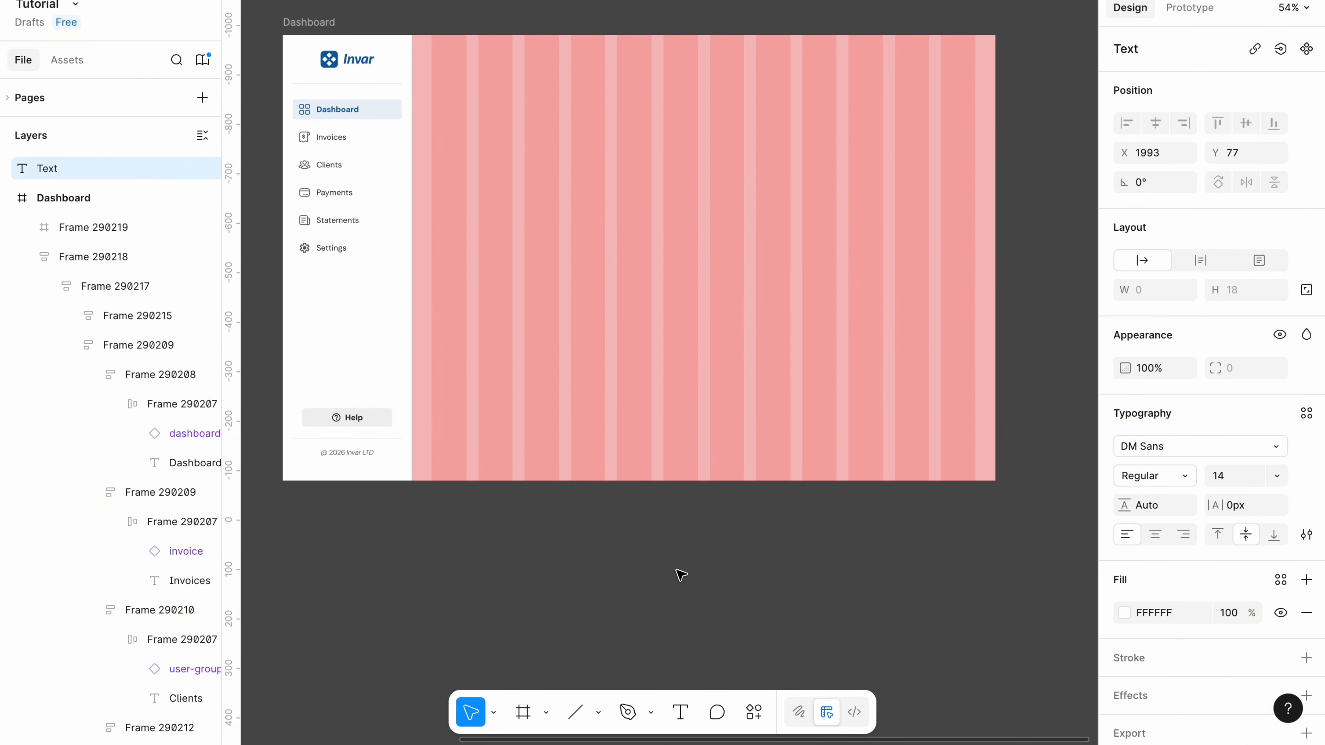
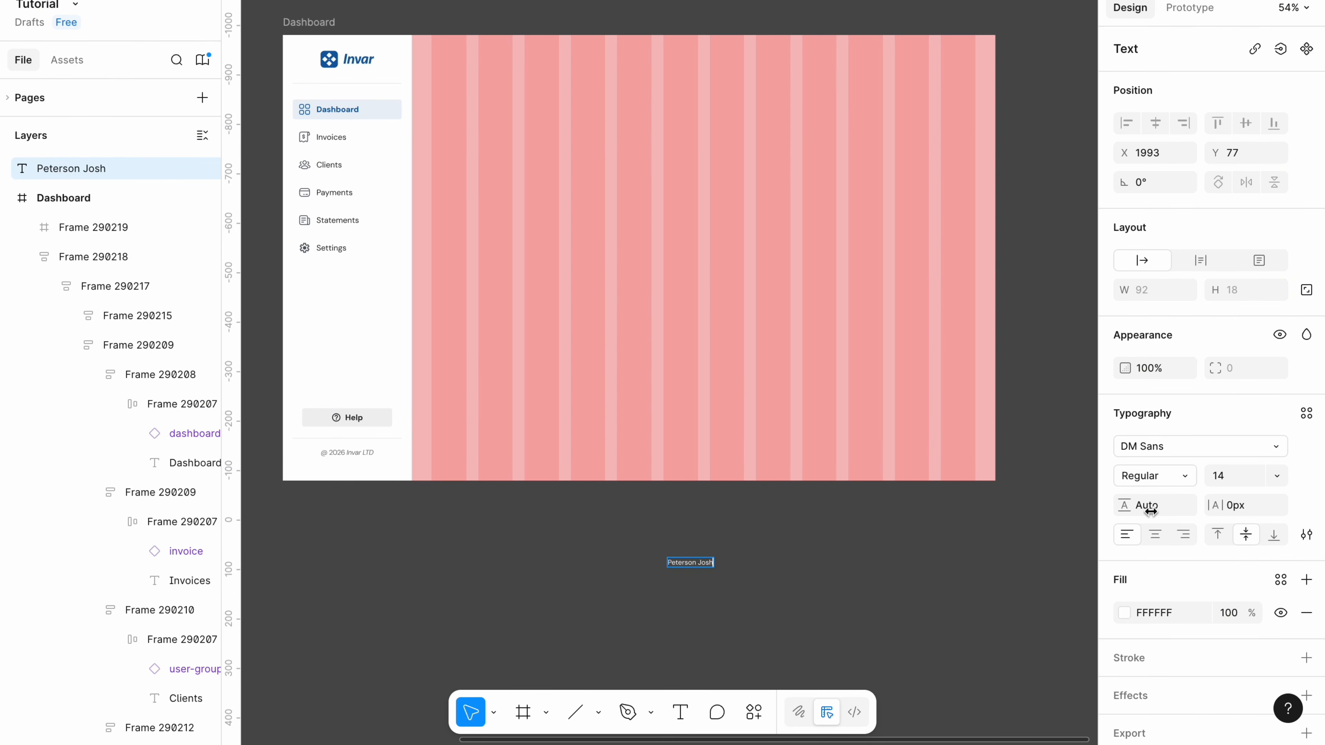
Style the name text 16 SemiBold in 2D2D2D and narrow the e-mail text box to 134.
click(1221, 475)
text(16)
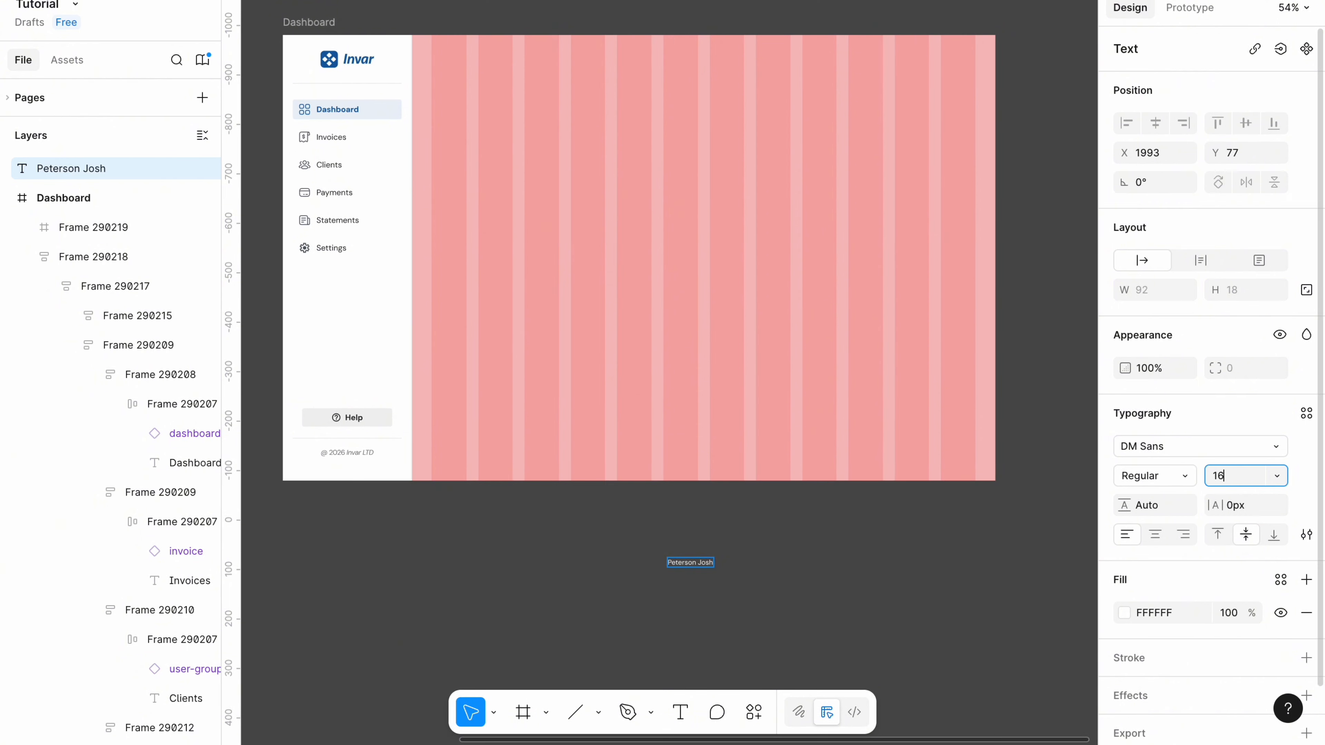
click(1186, 477)
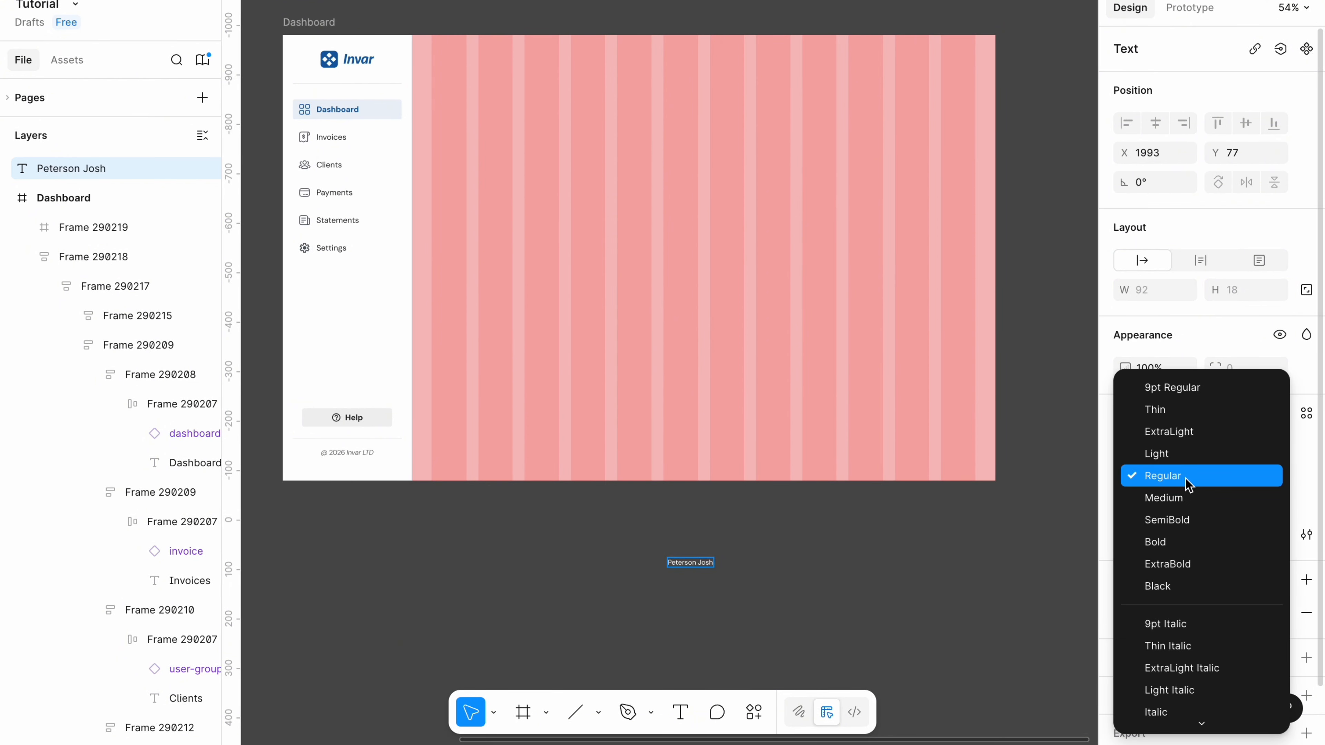
click(1180, 520)
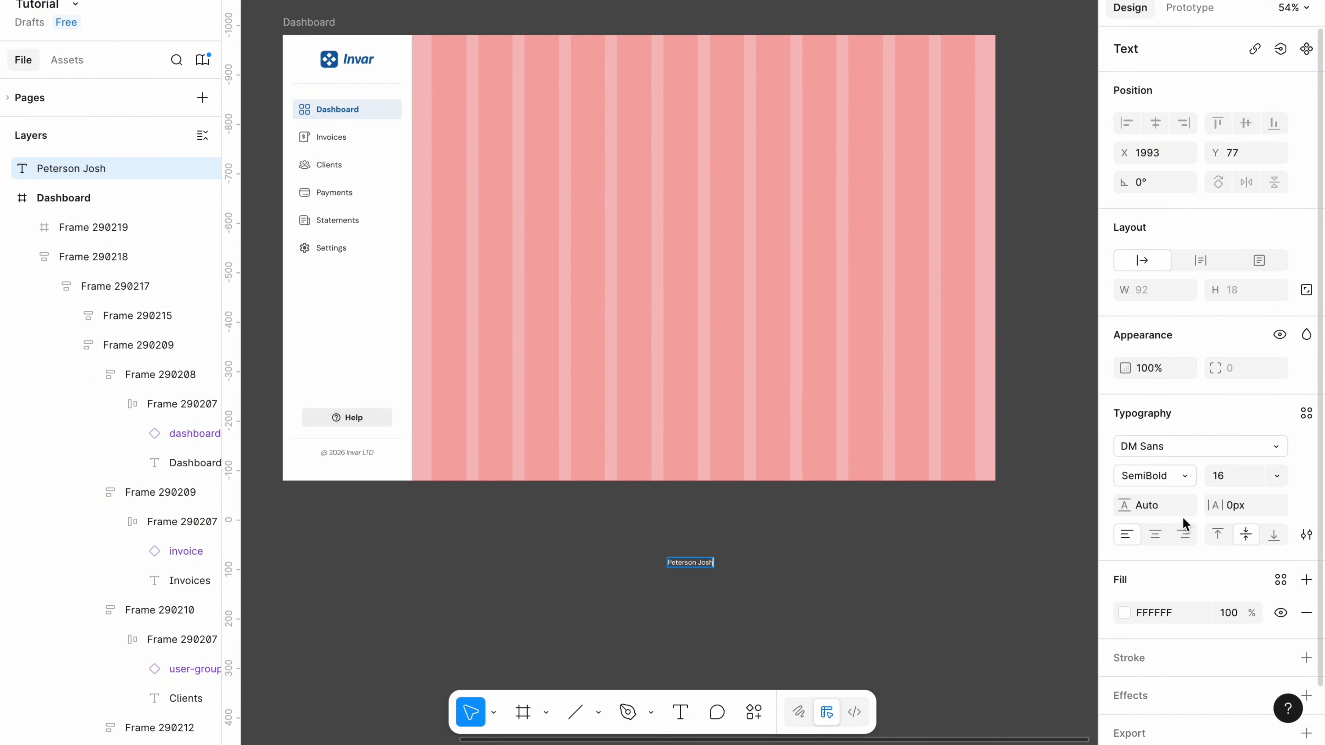
click(1145, 613)
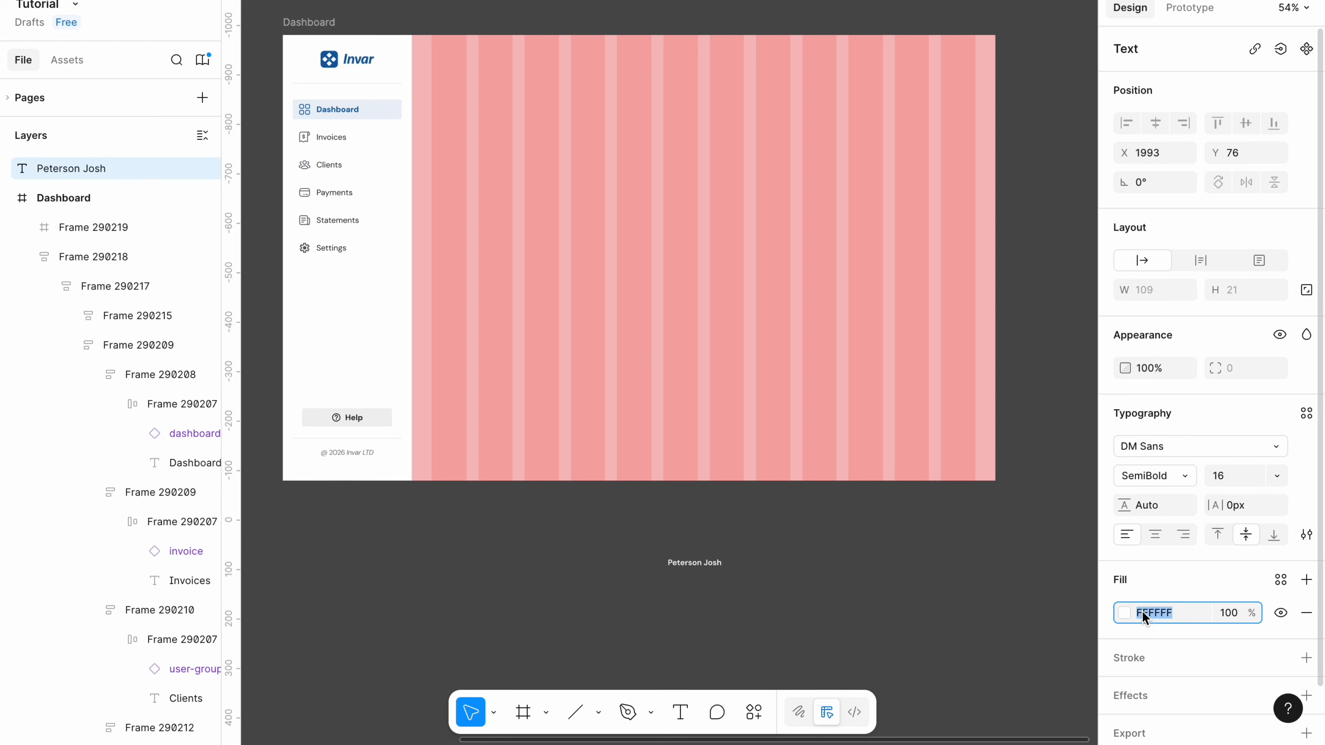
text(2D2D2D)
key(Return)
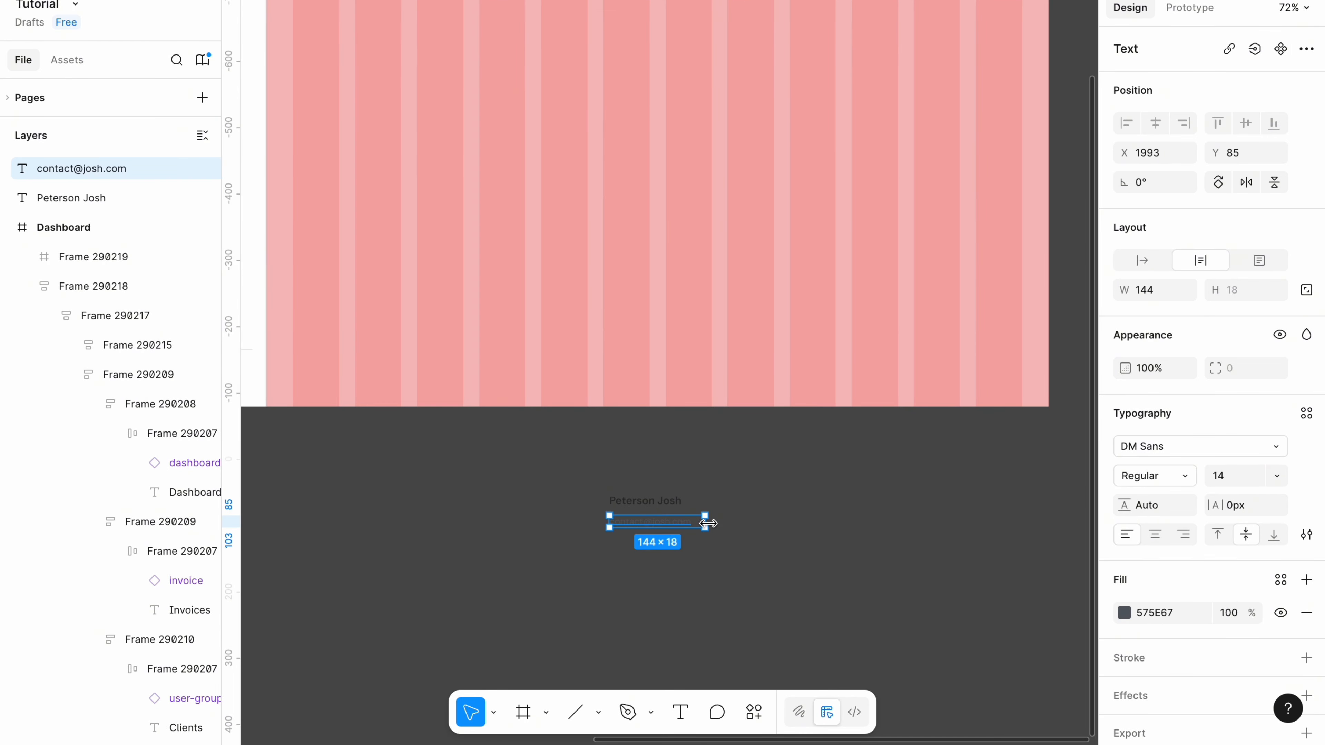
drag(708, 524, 701, 524)
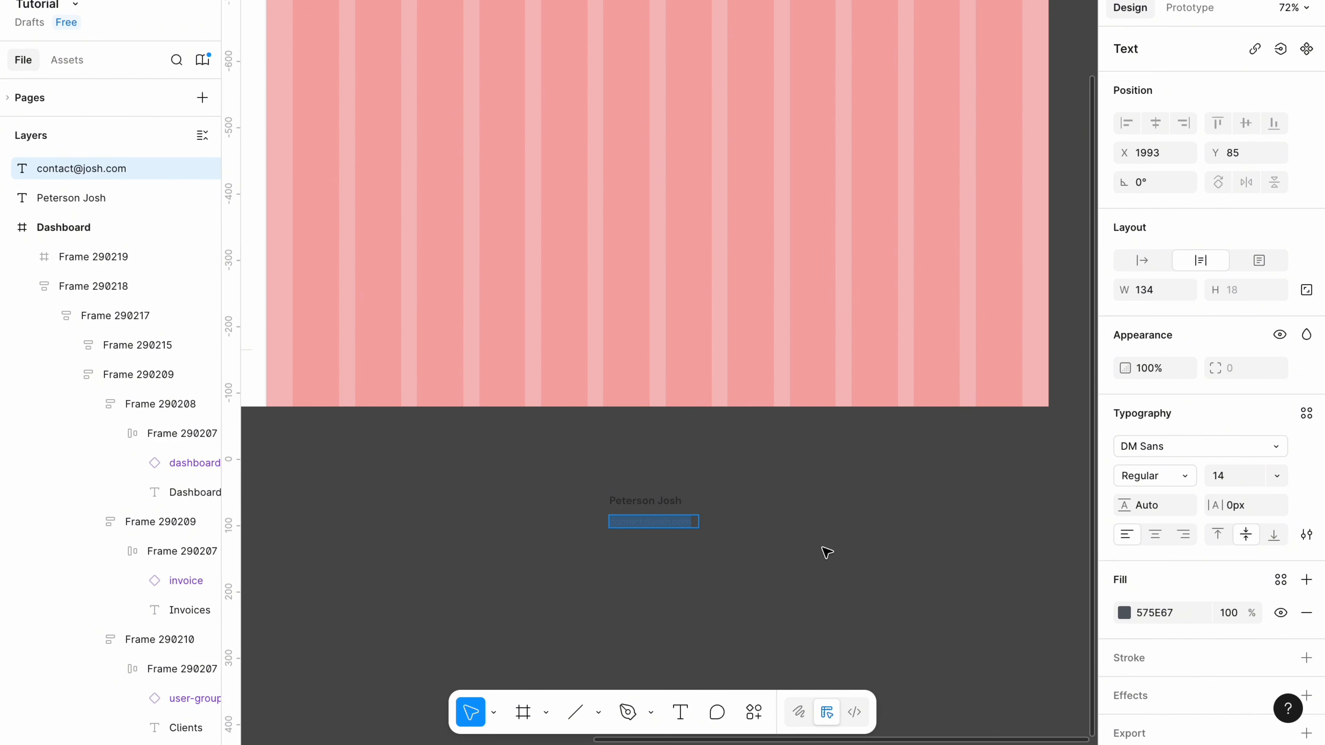
Stack the name and e-mail texts in an auto-layout frame with 2 spacing.
click(797, 574)
click(632, 526)
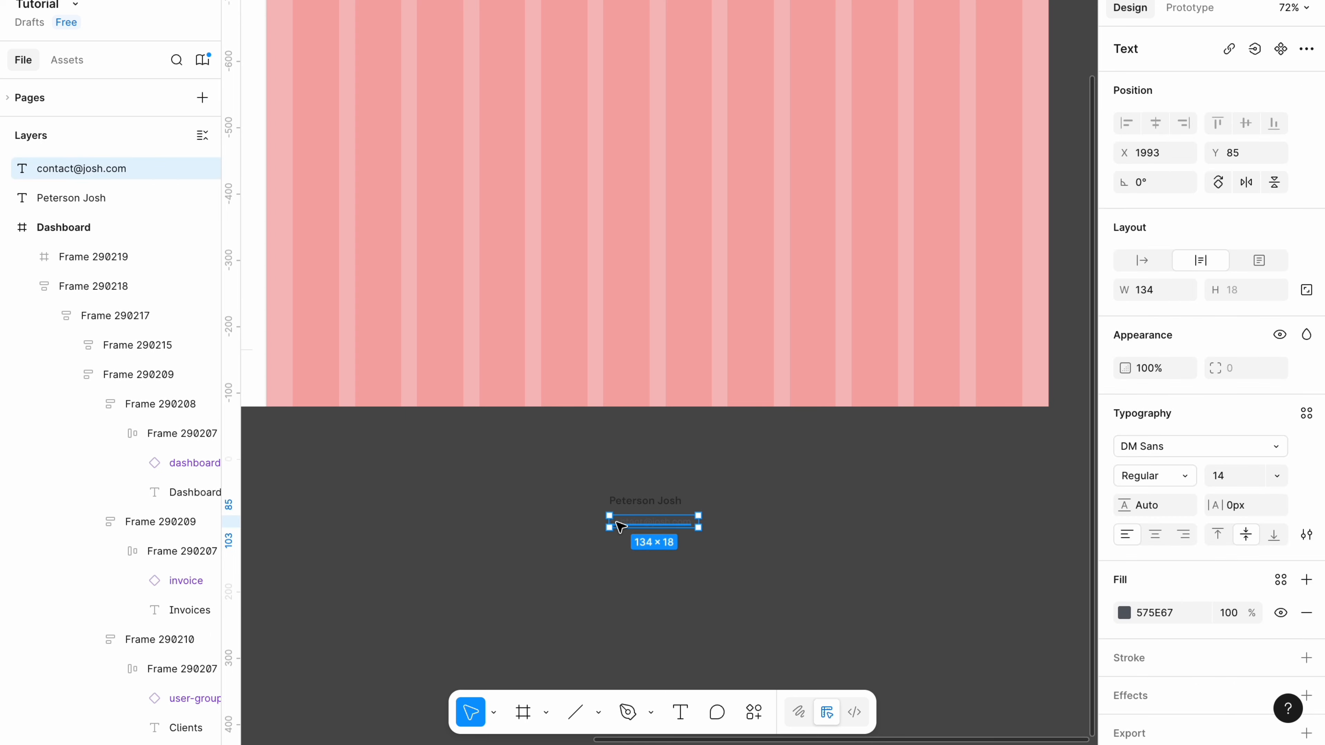
shift+click(637, 509)
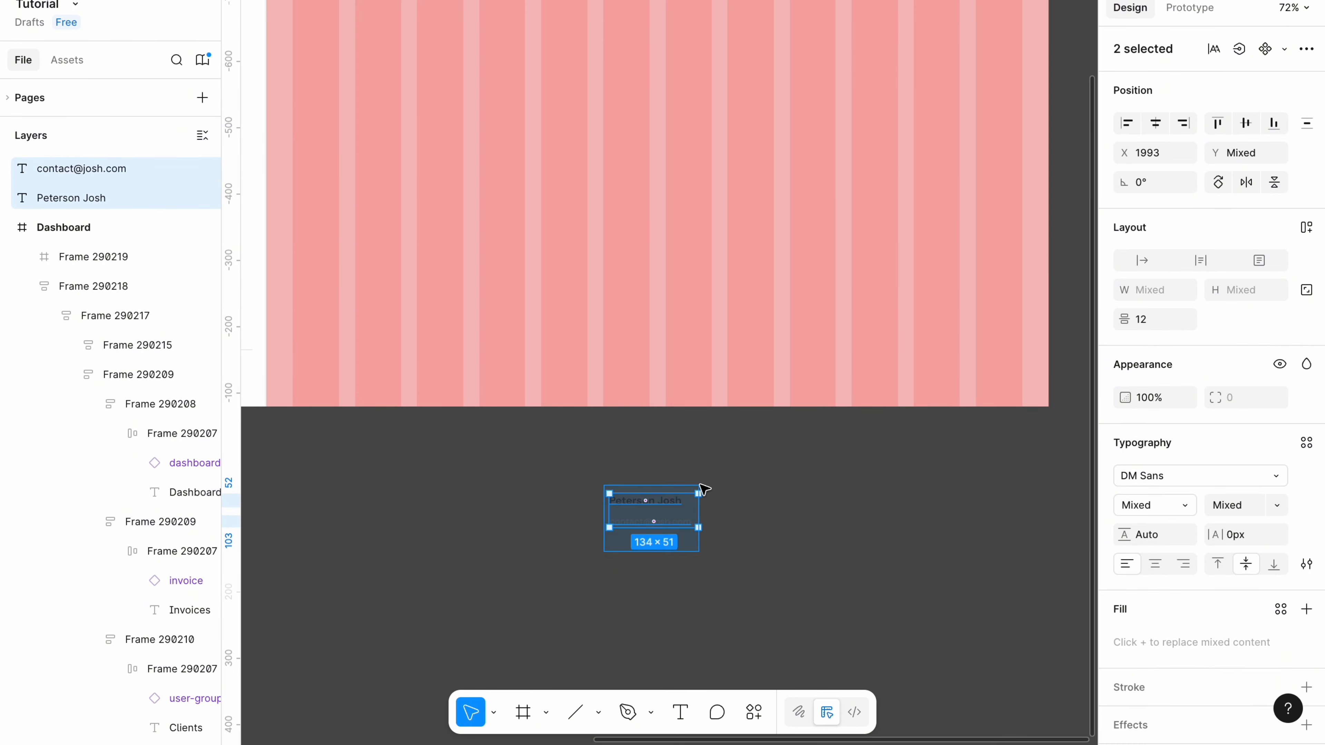
key(shift+a)
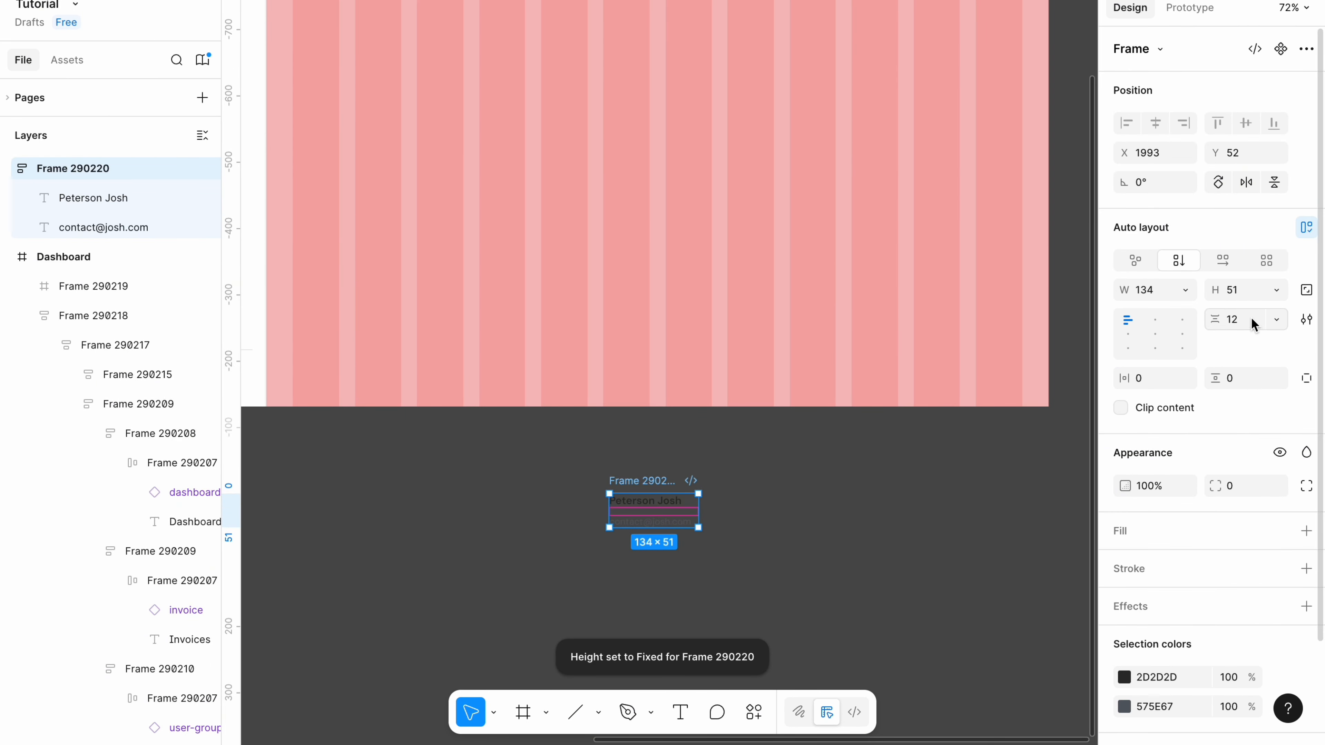
click(1245, 321)
text(2)
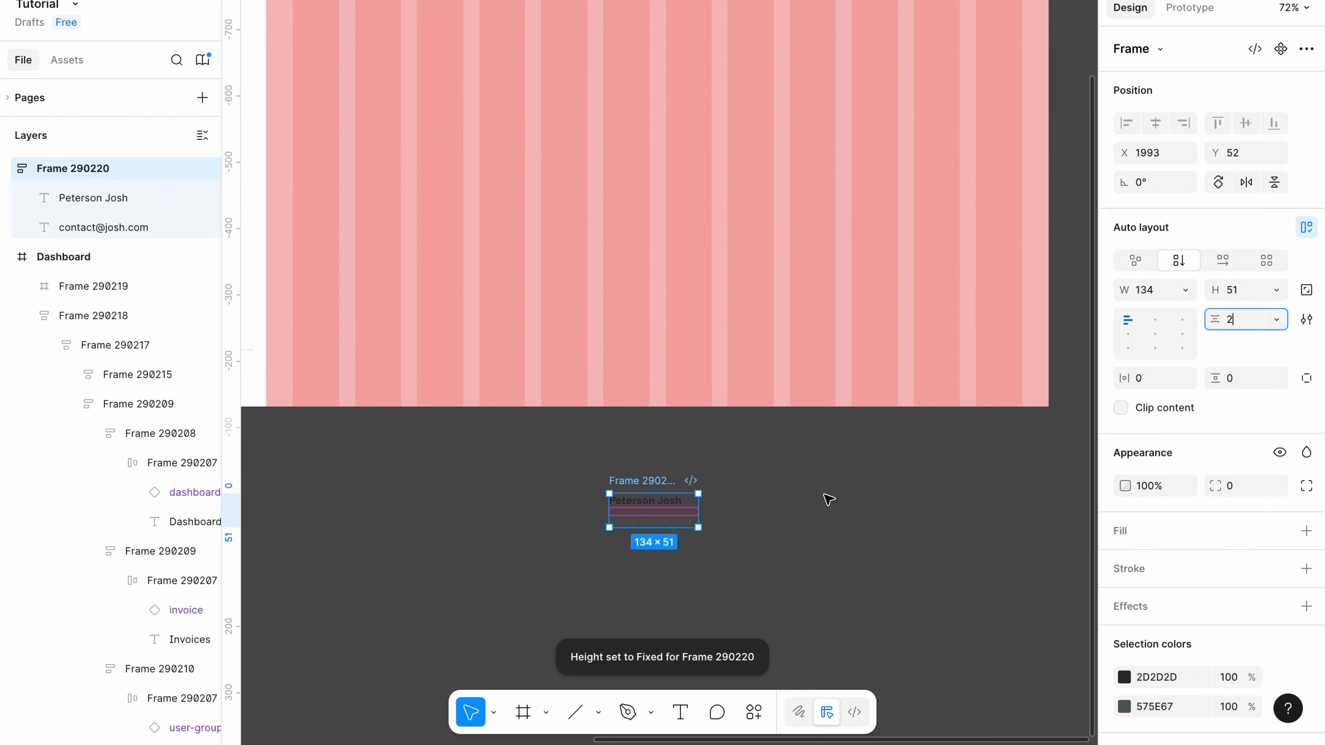
click(796, 506)
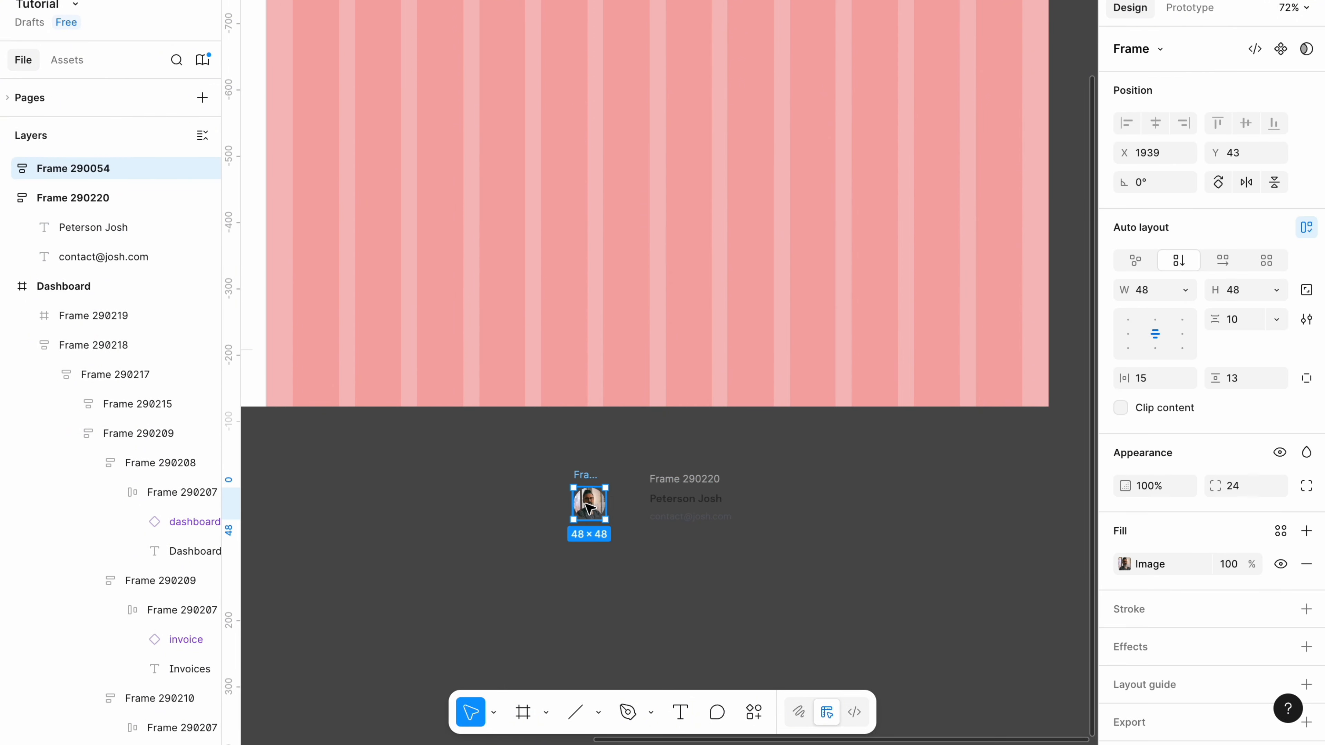
Wrap the avatar and name block in a horizontal row with 16 spacing, filling container width.
drag(587, 501, 613, 506)
drag(580, 556, 756, 468)
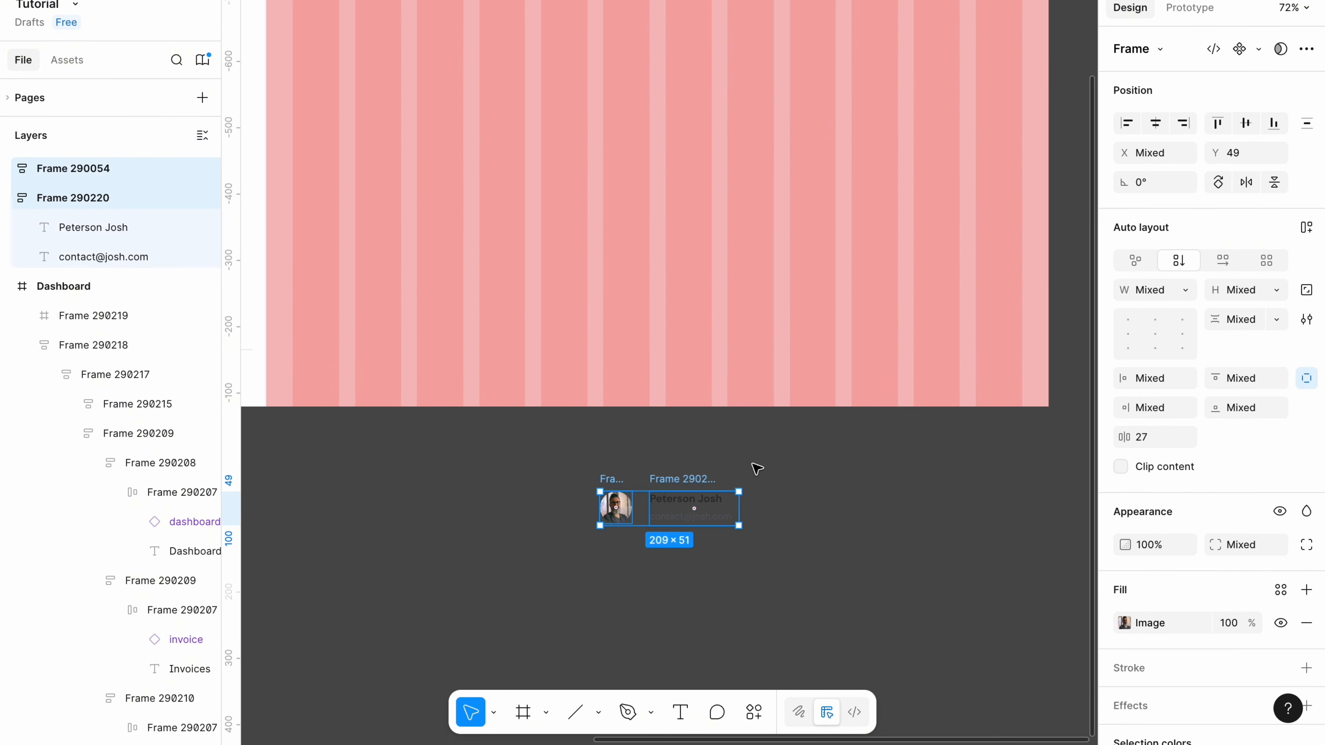
key(shift+a)
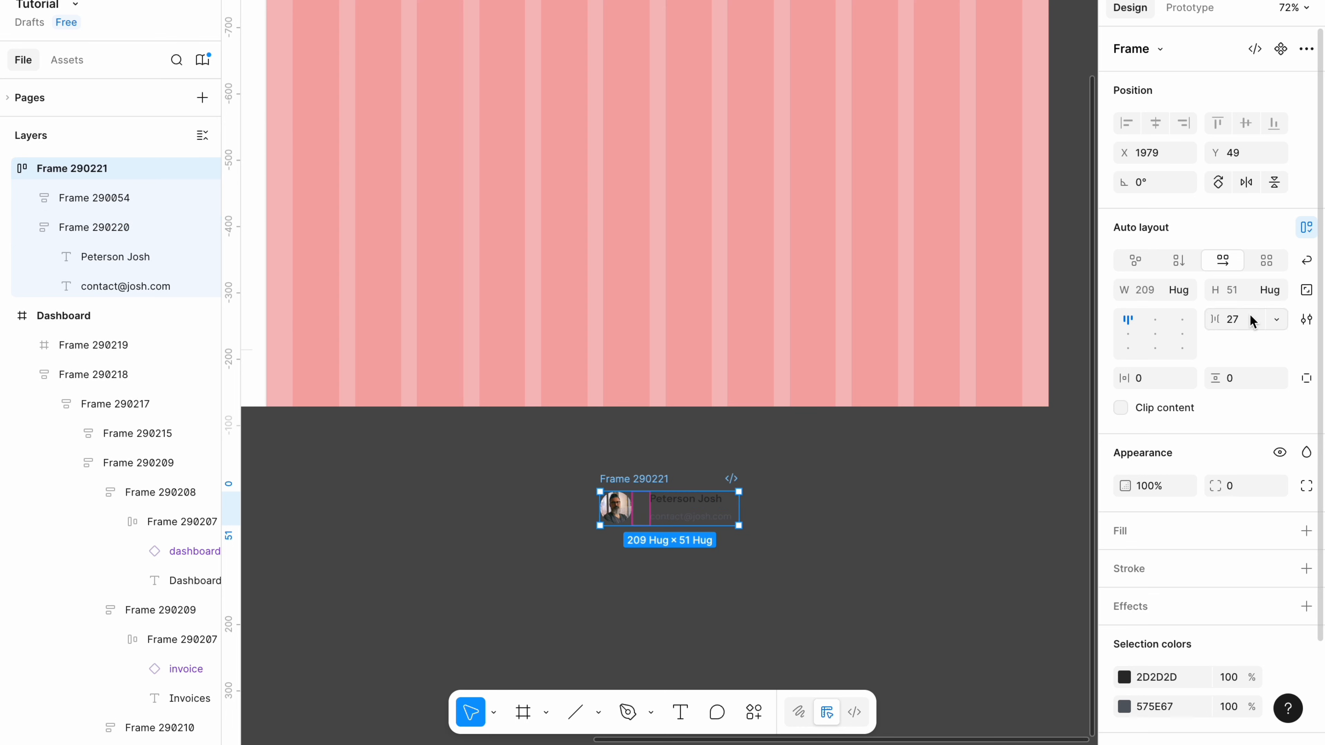
text(16)
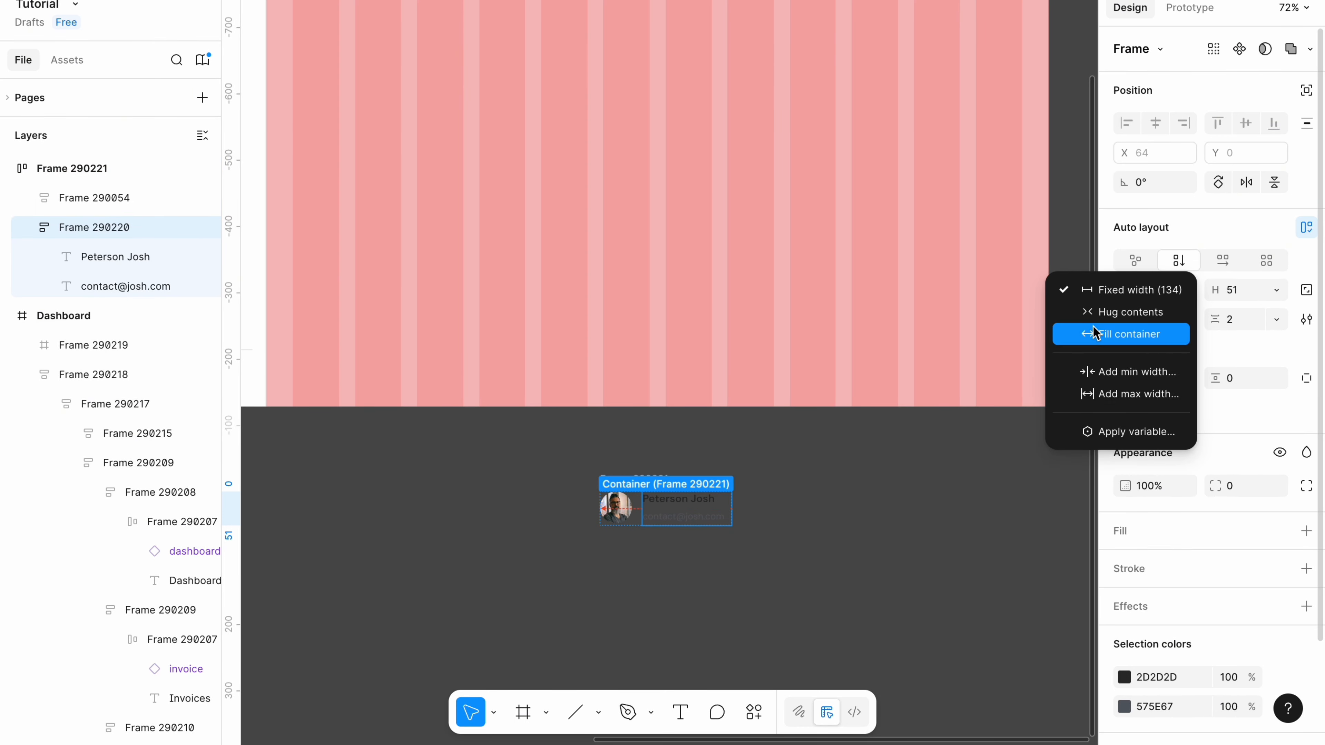
click(1127, 334)
click(805, 622)
Move the profile block beside the bell and wrap both in auto layout.
drag(658, 477, 699, 460)
click(835, 507)
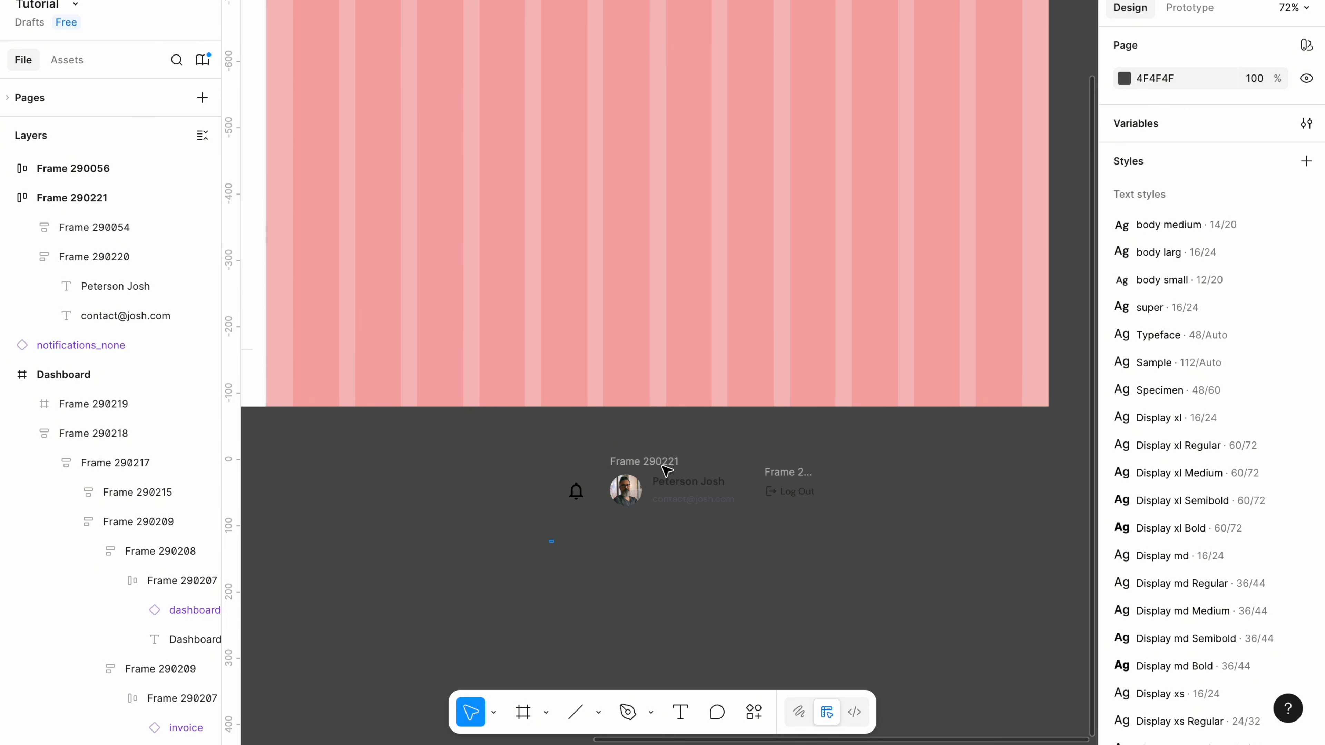
drag(549, 543, 748, 450)
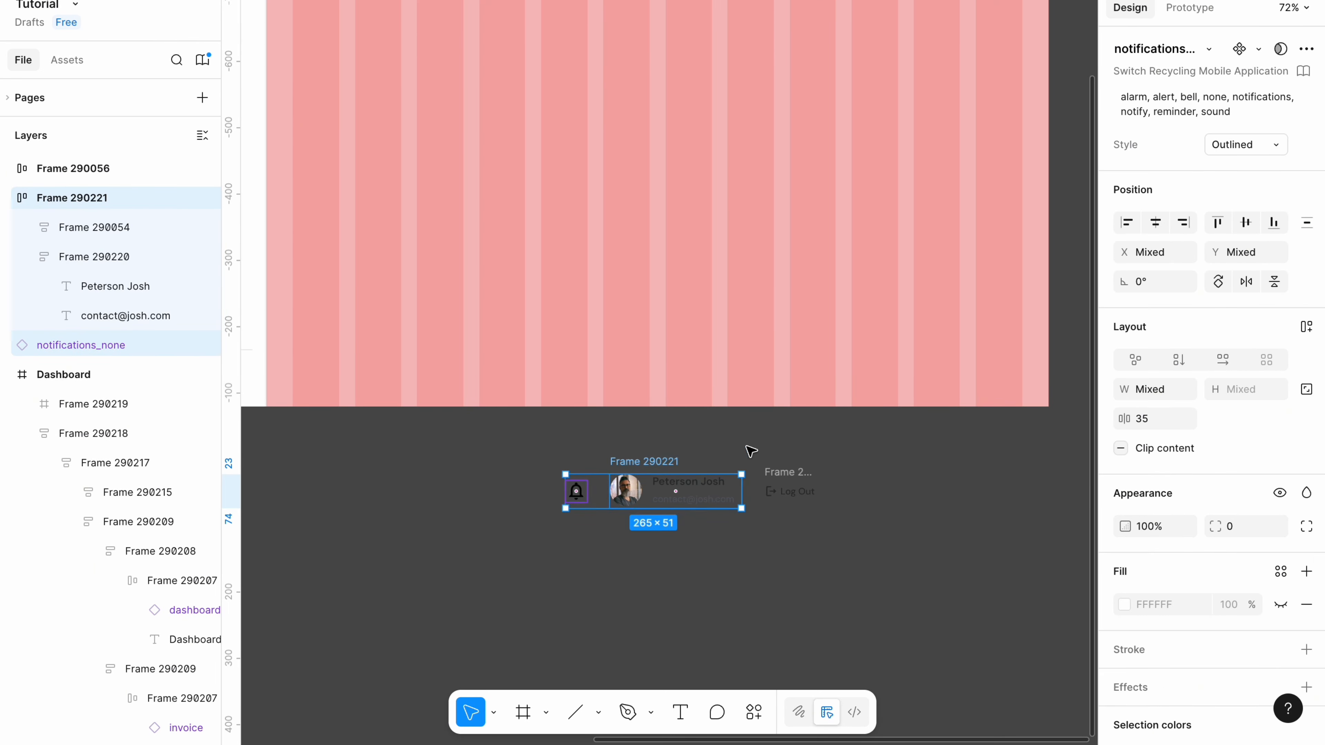
key(shift+a)
click(1249, 326)
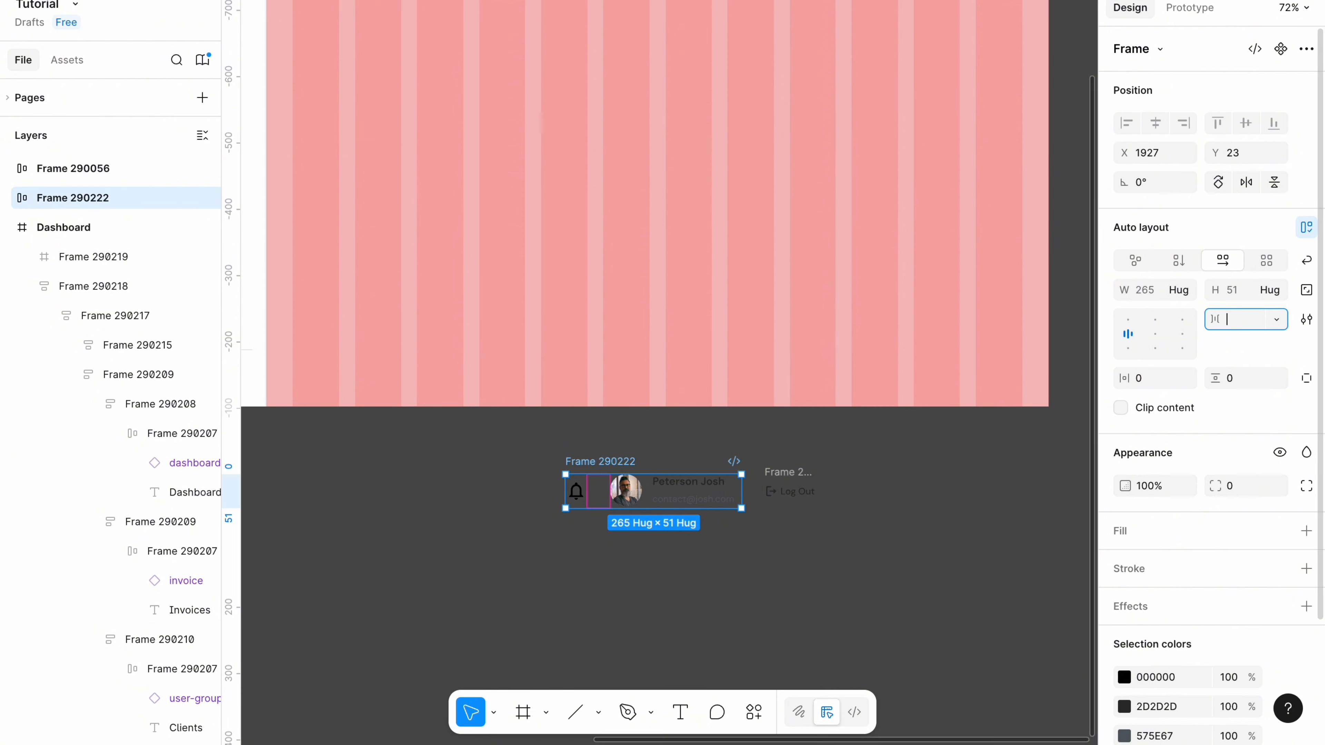
click(583, 600)
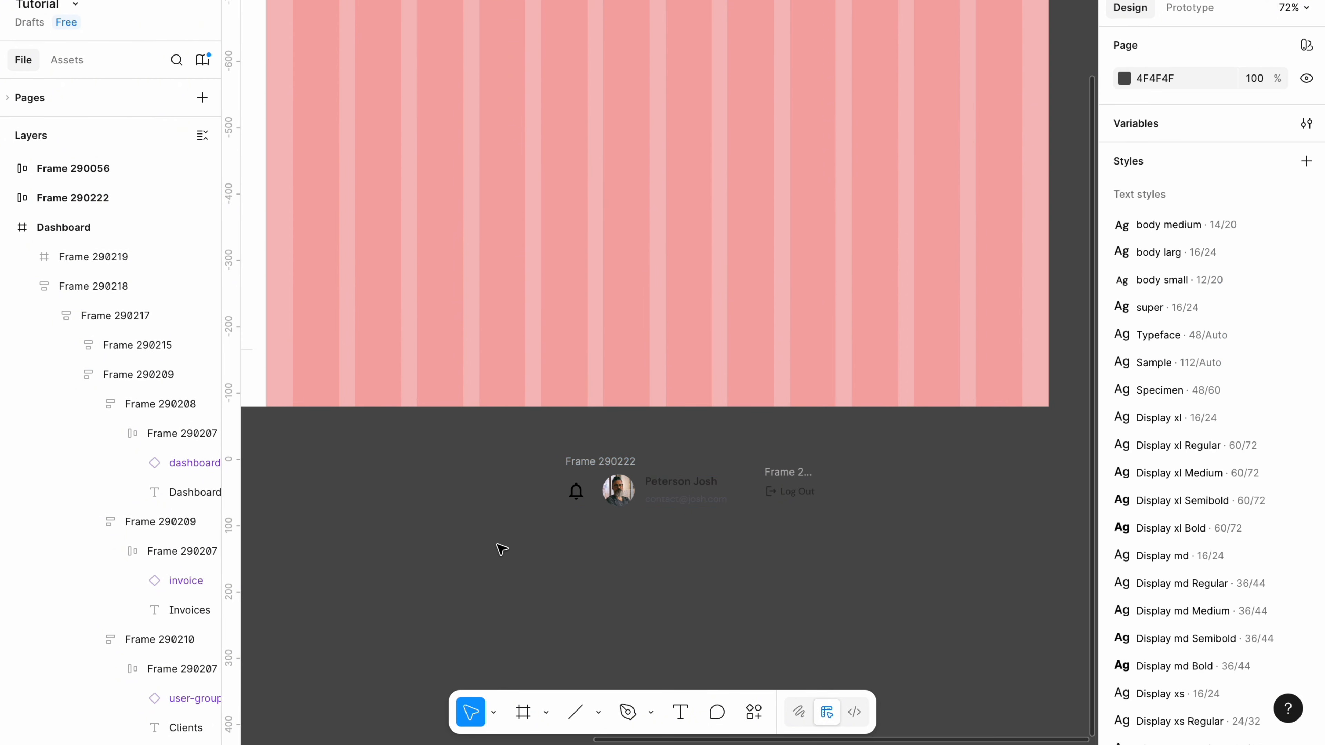
Wrap the bell-profile group and Log Out into one row with Auto spacing.
drag(554, 528, 833, 460)
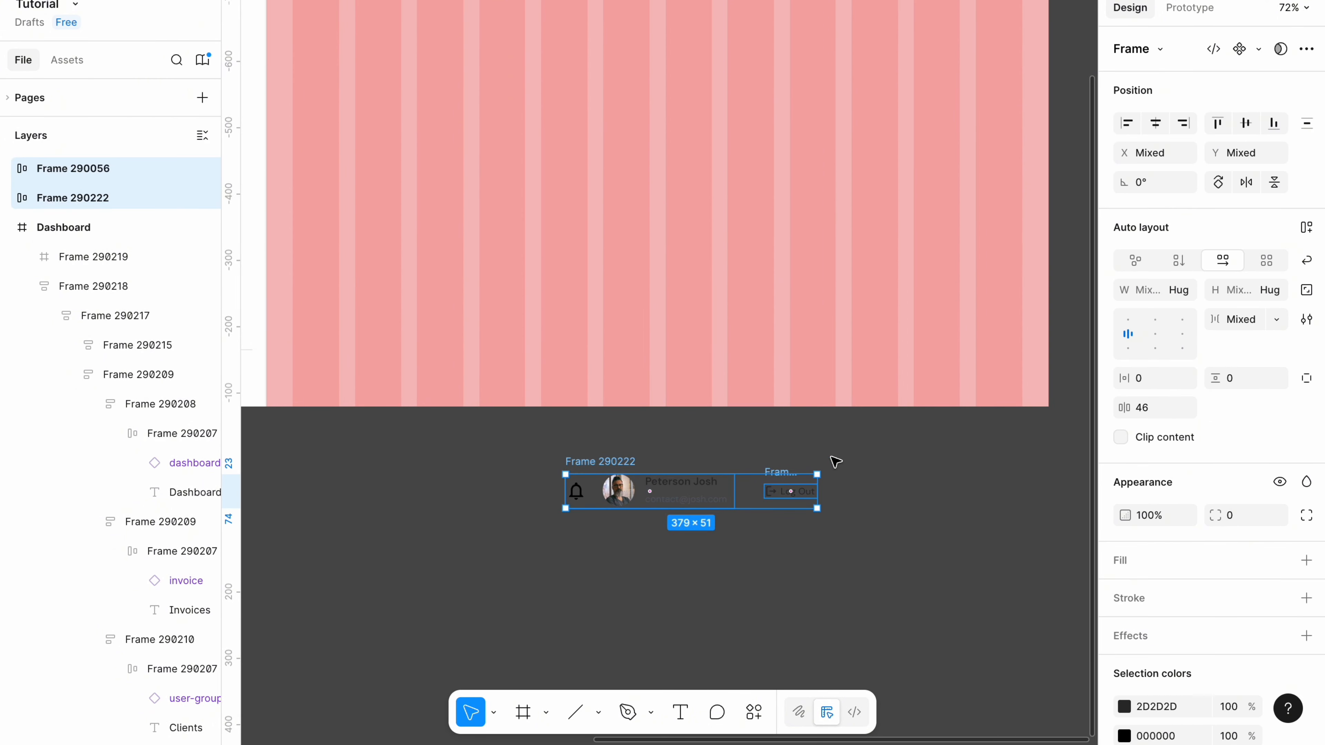
key(shift+a)
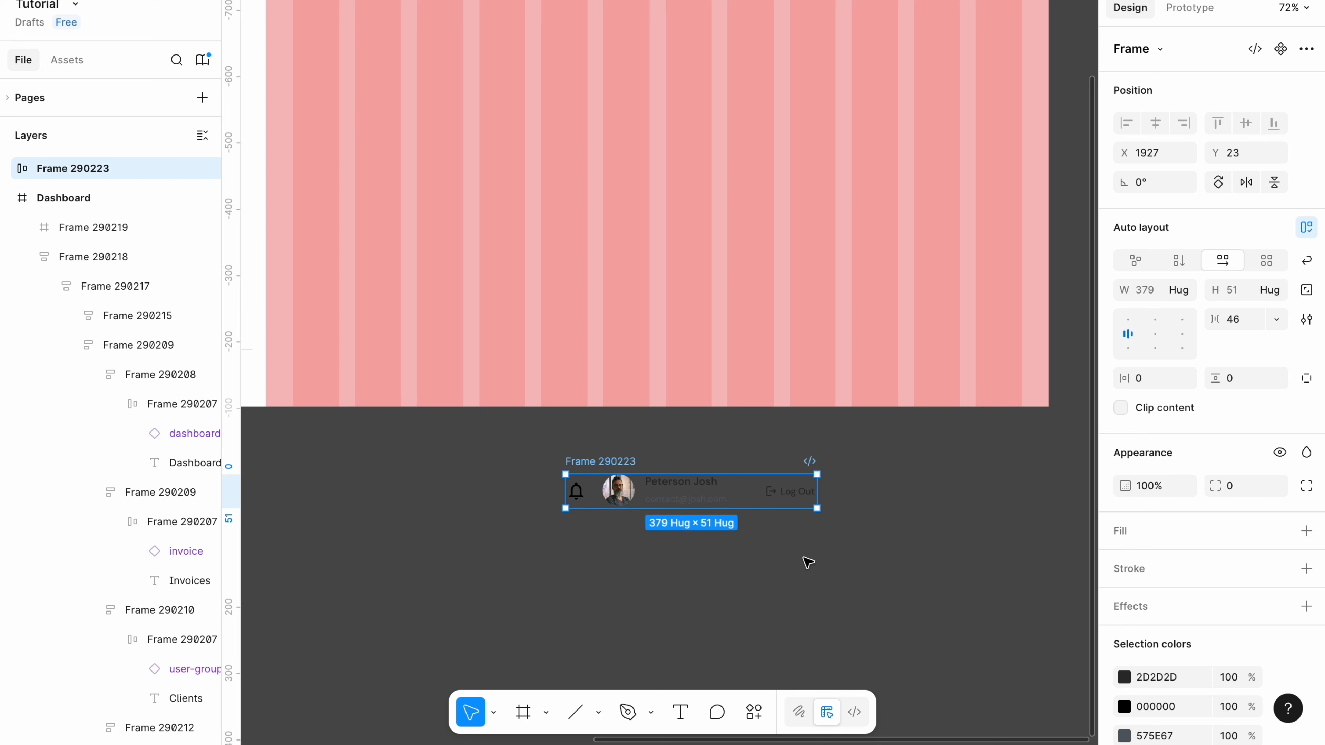
click(1276, 319)
click(1242, 342)
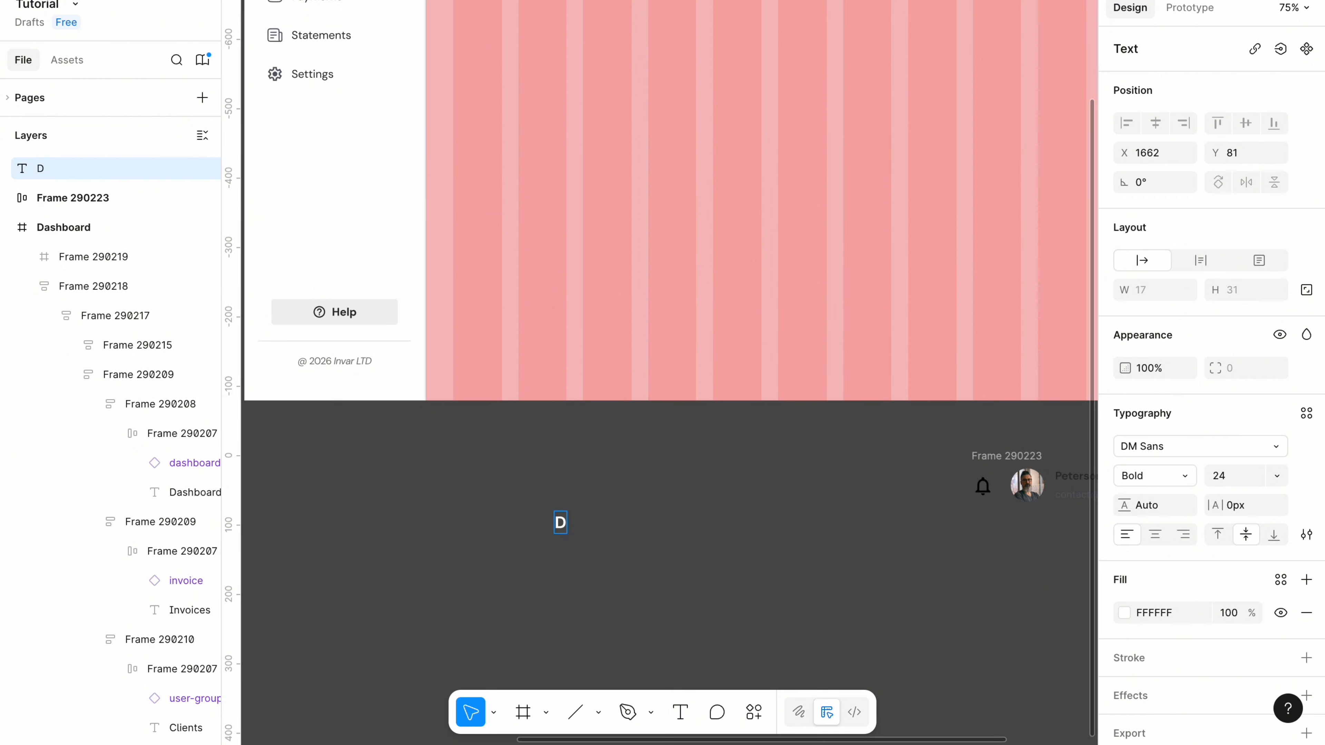
Finish typing the Dashboard title and colour it dark 2D2D2D.
text(ashboard)
click(1151, 613)
key(BackSpace)
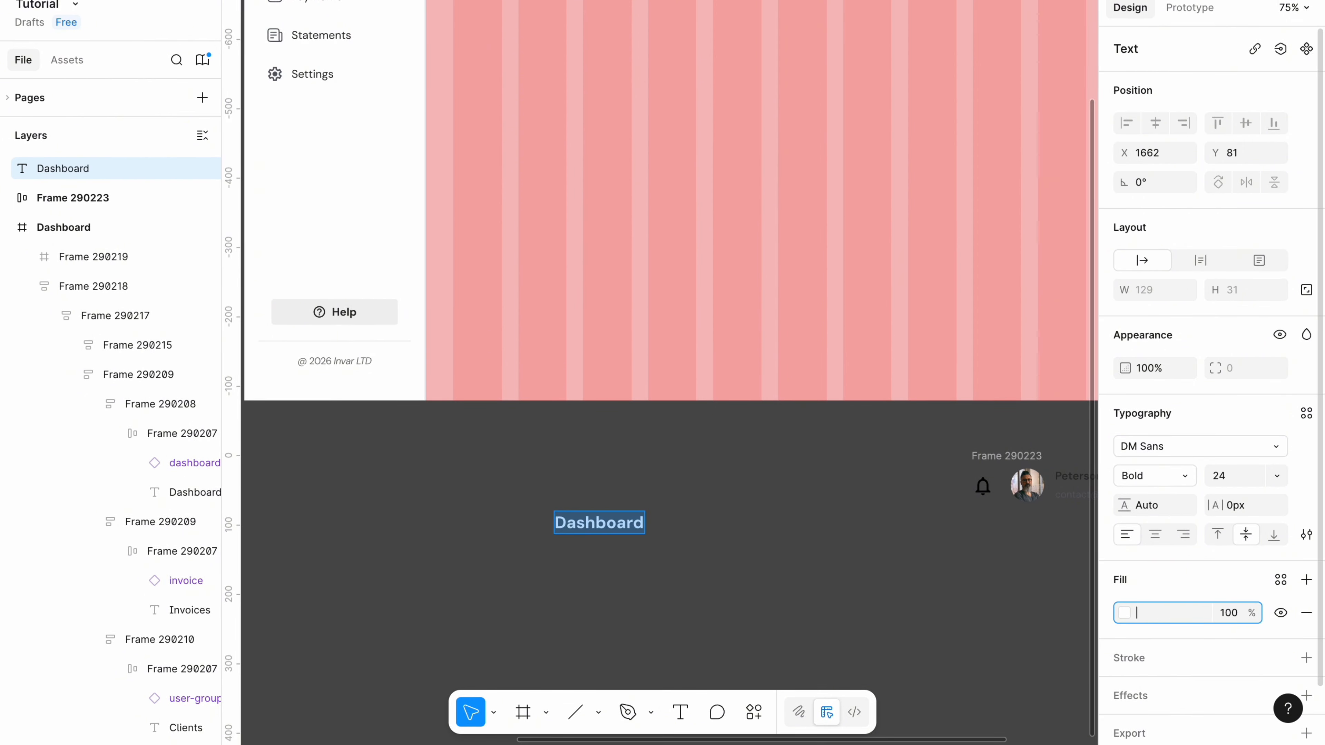
key(Return)
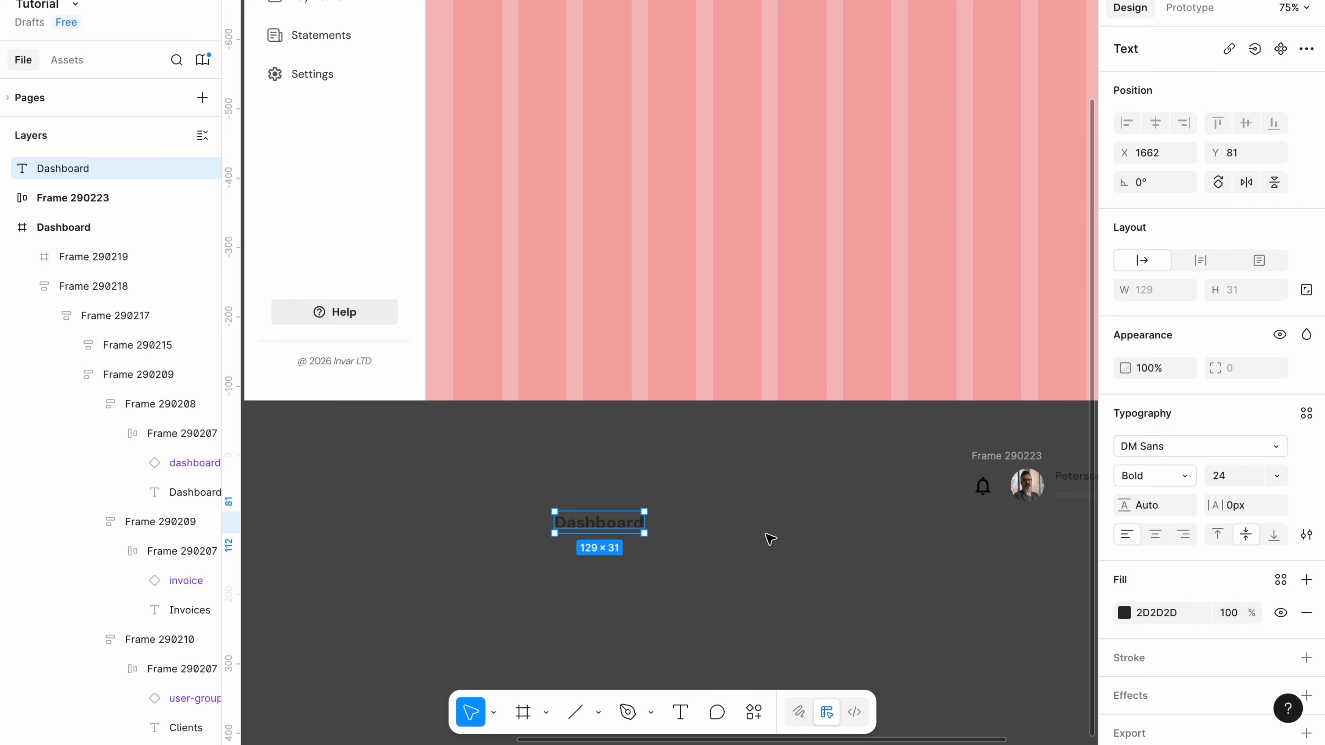
scroll(424, 582, down, 2)
click(415, 580)
Wrap the title and header items in an auto-layout row with 16/32 padding.
drag(413, 574, 1029, 484)
key(shift+a)
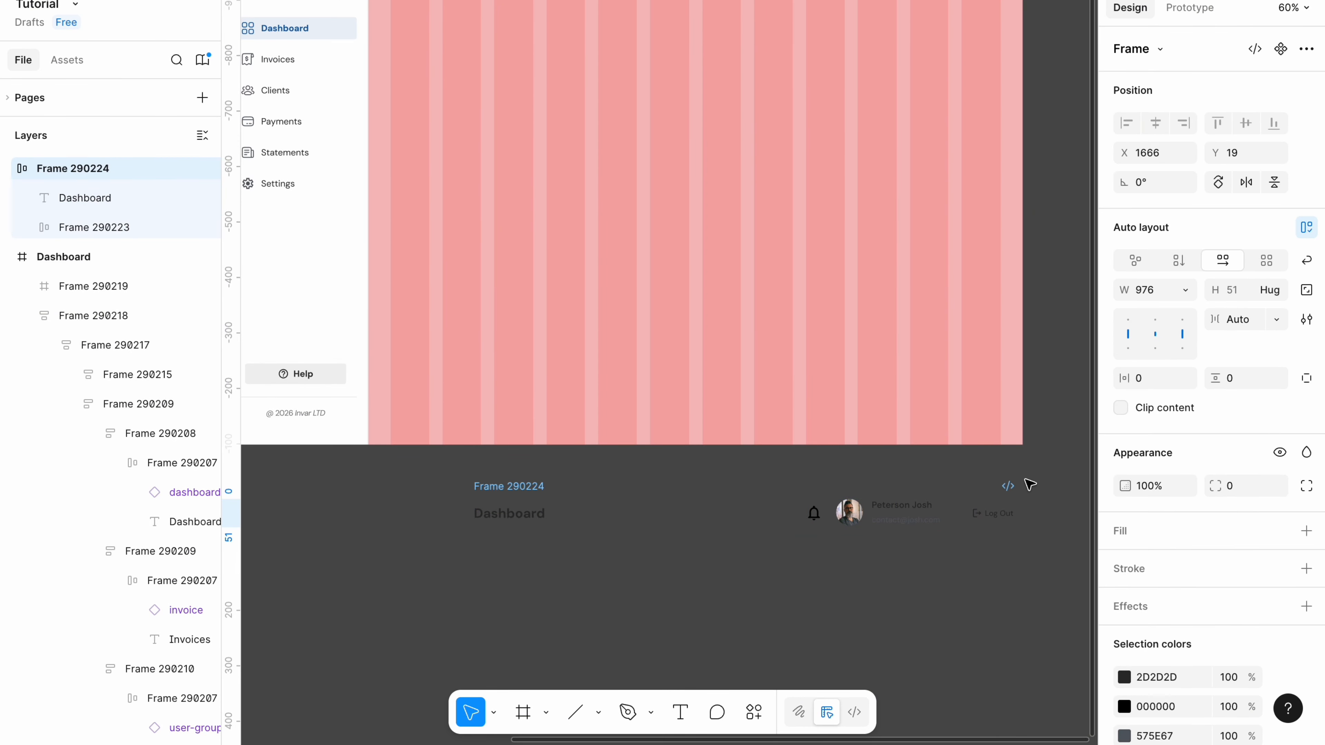
drag(505, 492, 442, 503)
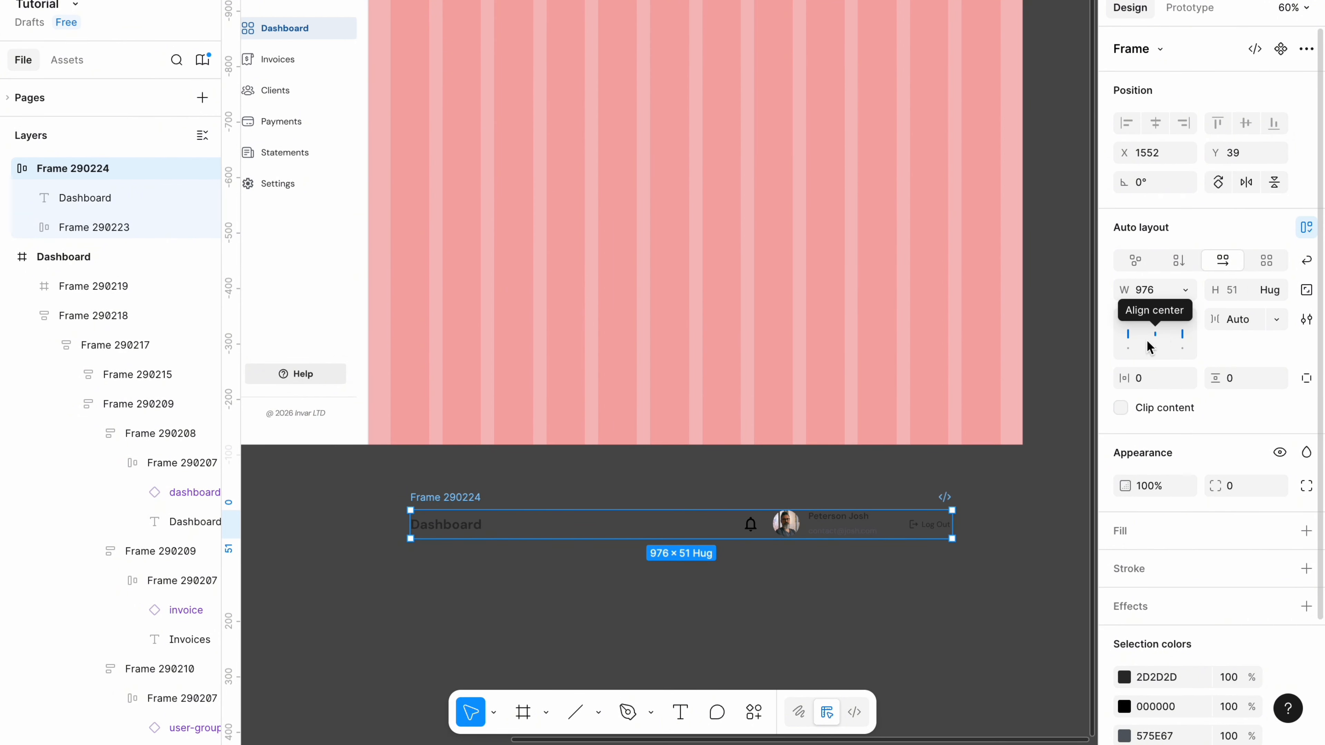
click(1240, 386)
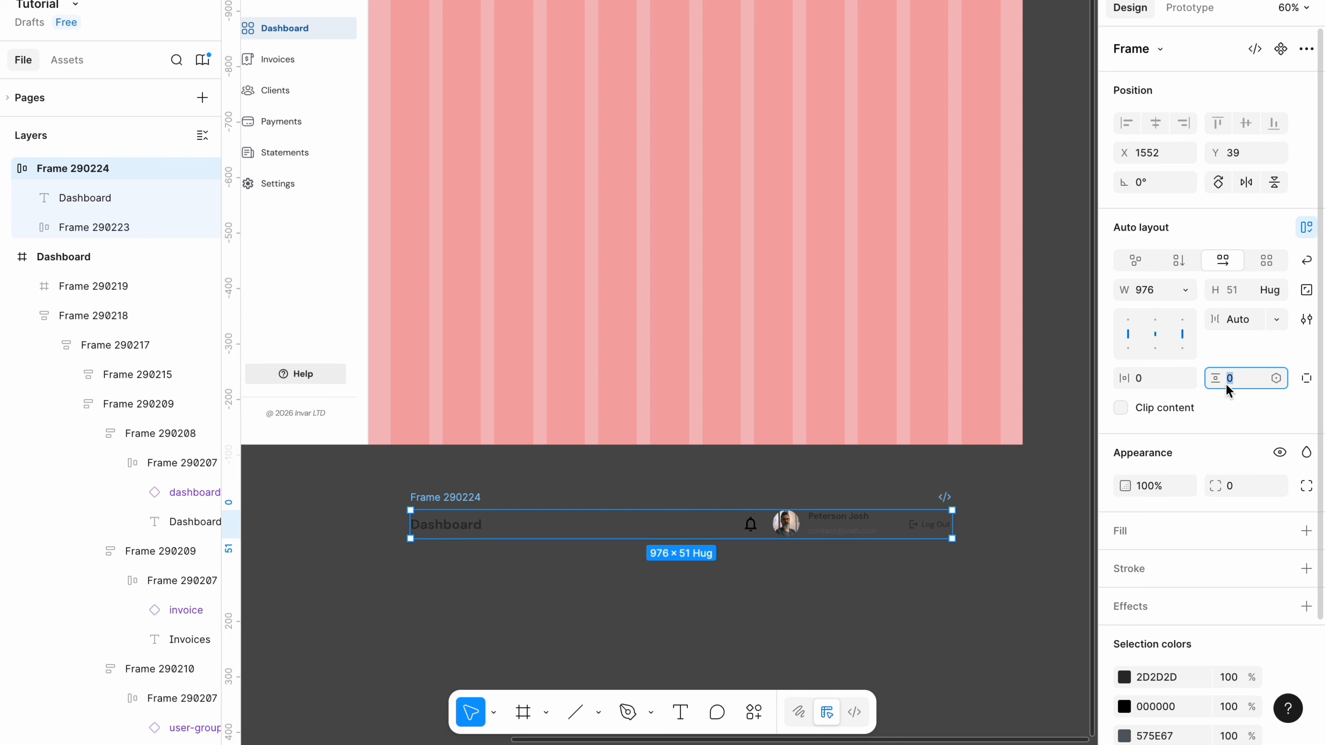
key(BackSpace)
key(Tab)
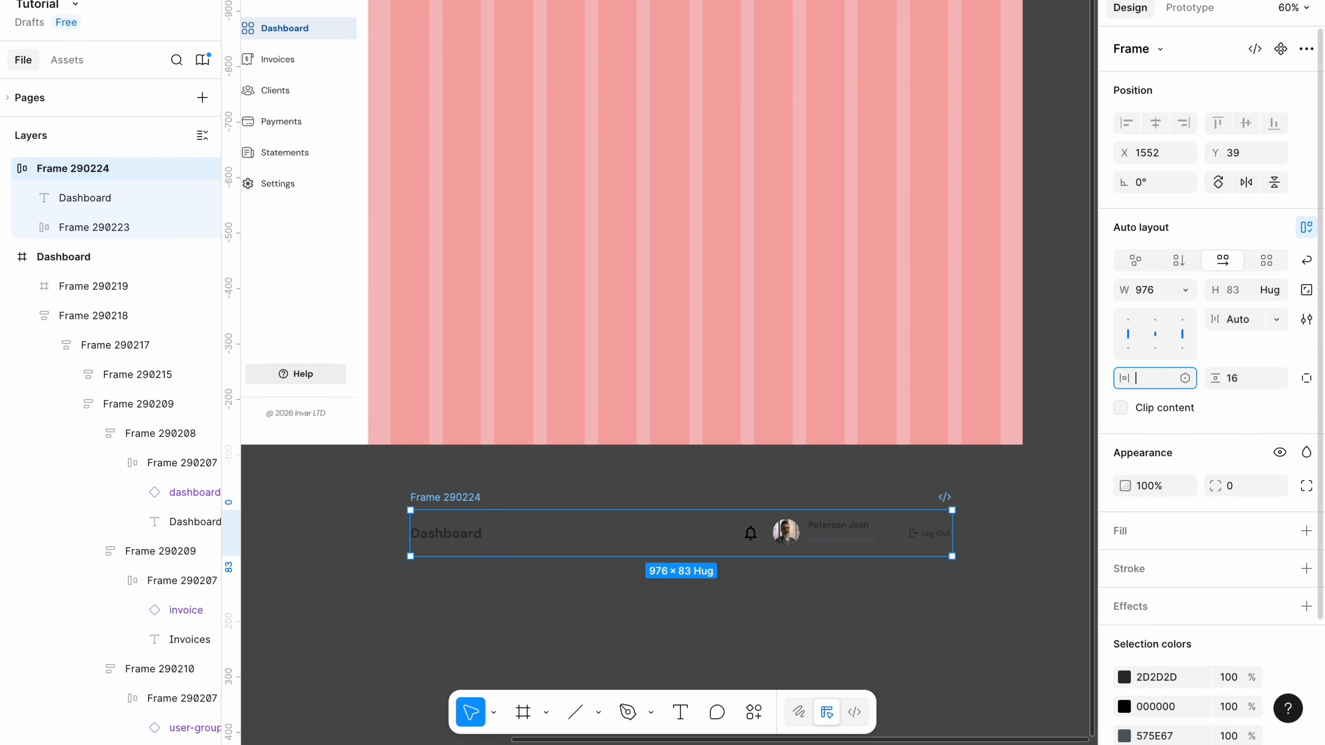
text(32)
key(Return)
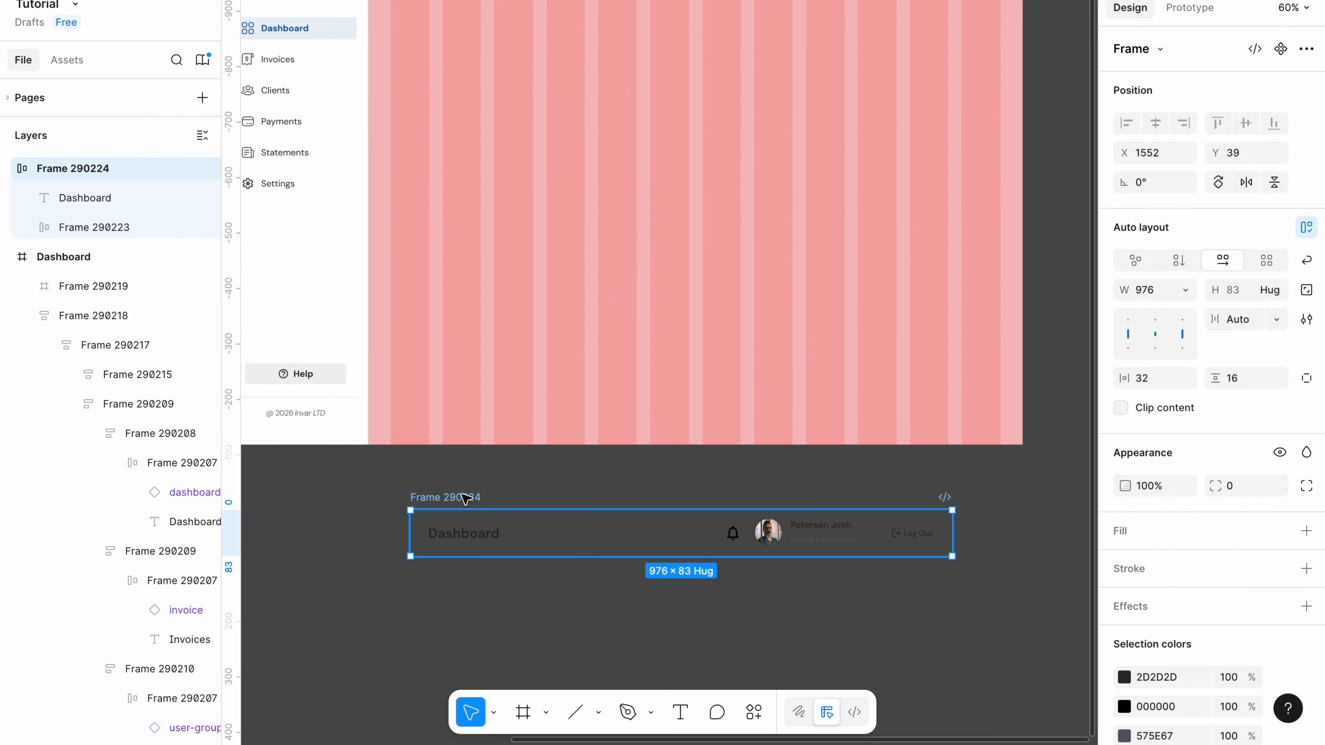
Give the header a white fill and a bottom-only F1F1F1 border.
click(1147, 538)
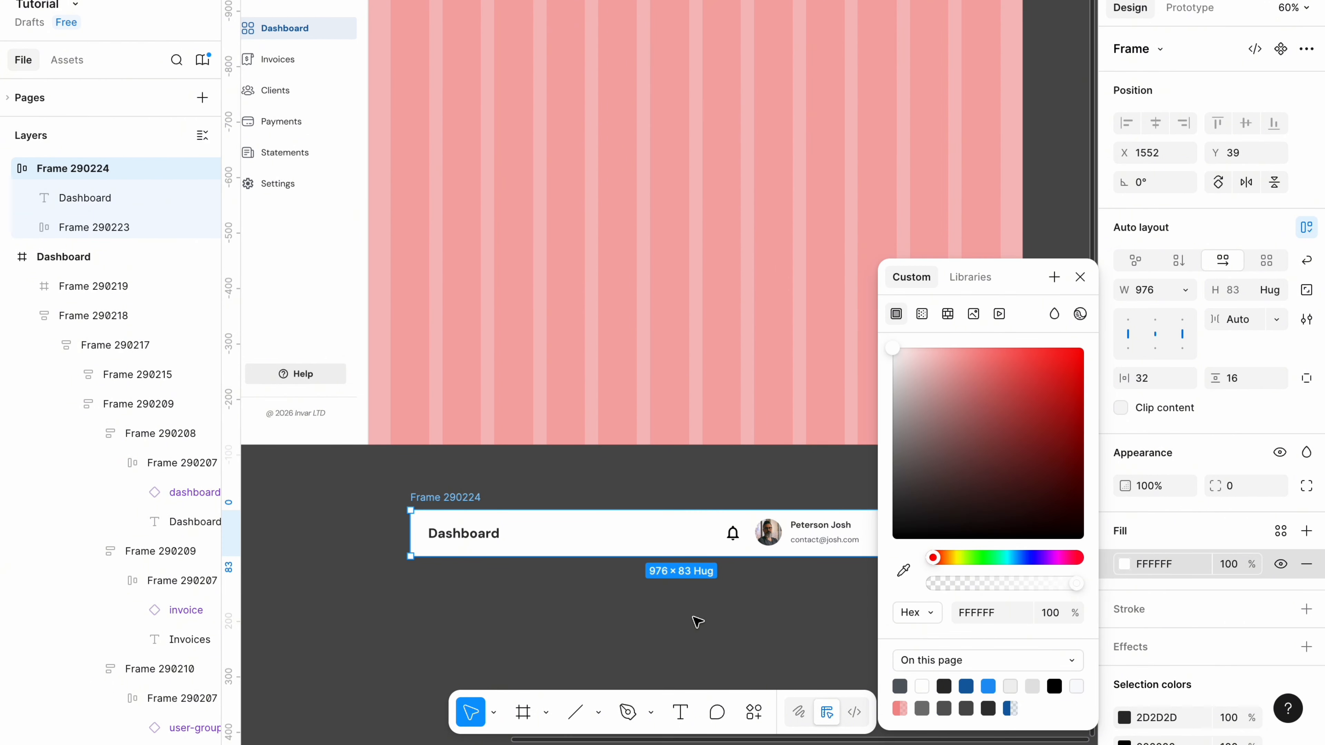
click(1155, 607)
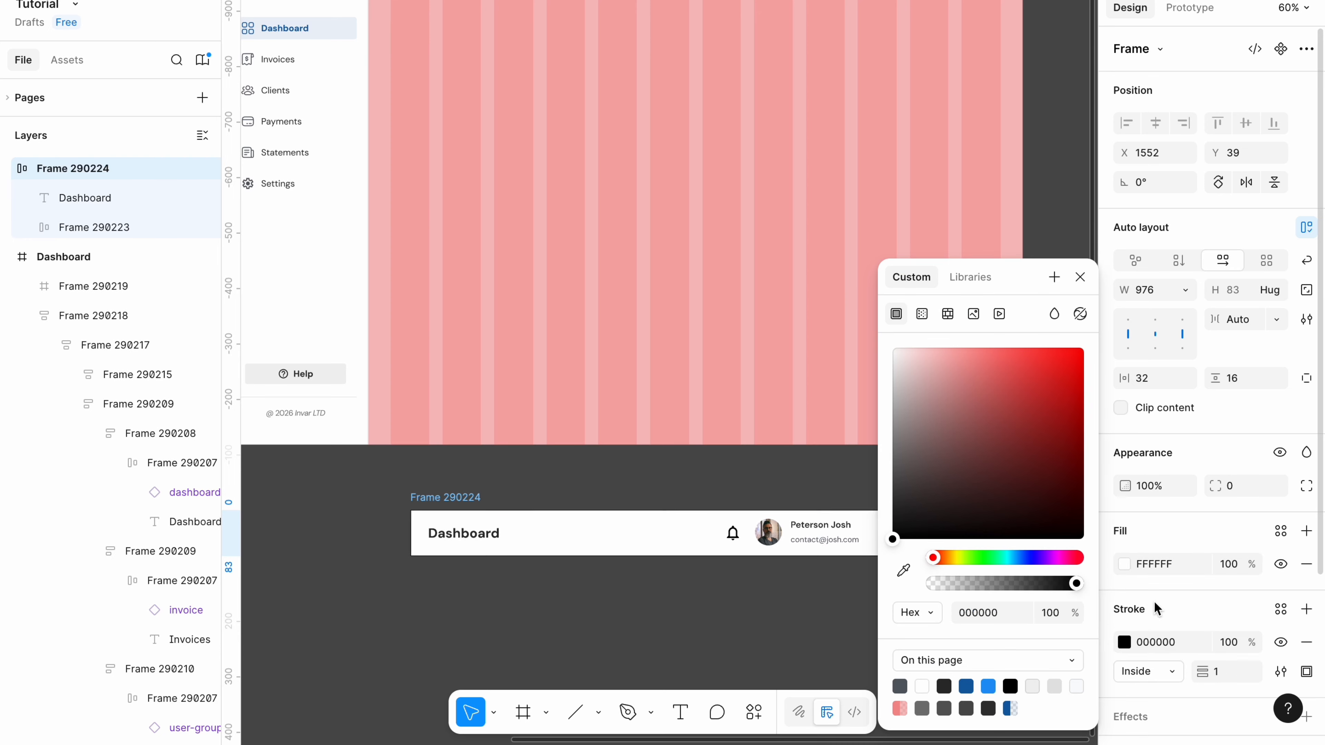
scroll(1252, 626, down, 1)
click(1307, 638)
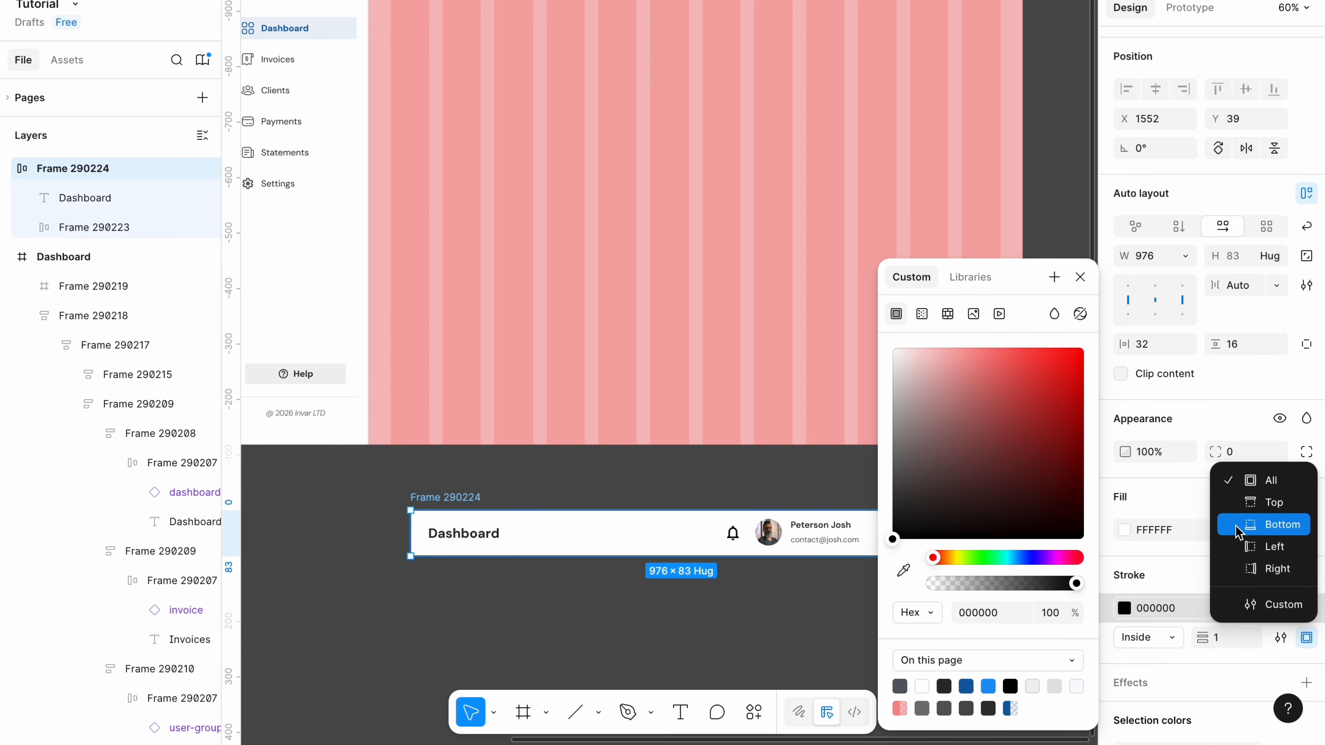
click(1265, 525)
click(1164, 608)
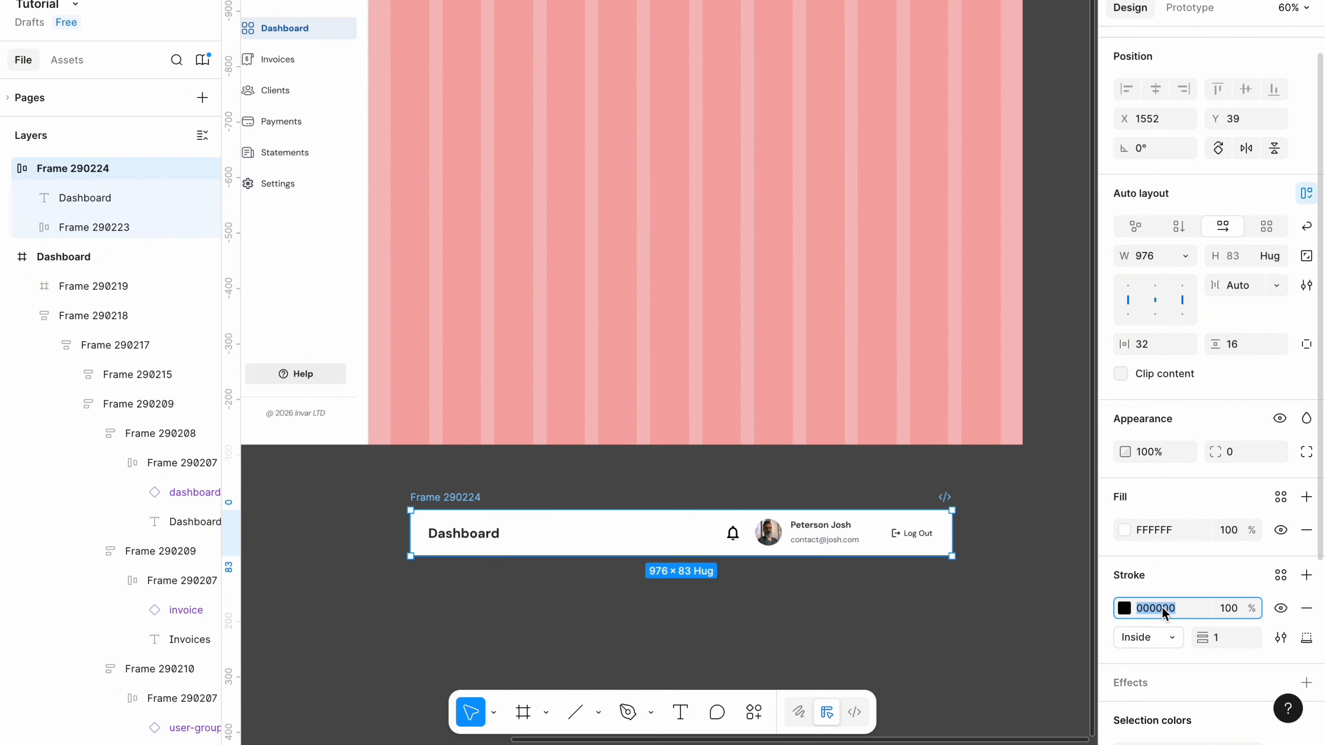
key(BackSpace)
text(f1f1f1)
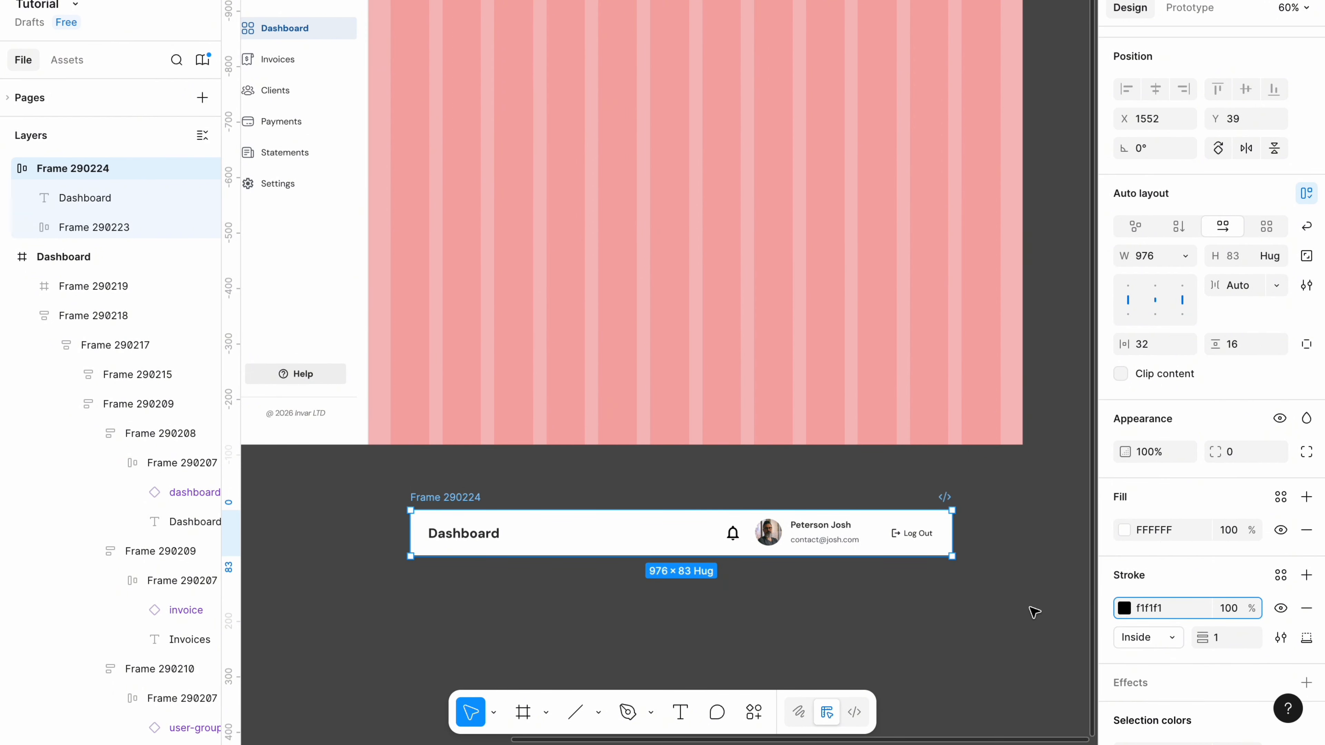
click(878, 602)
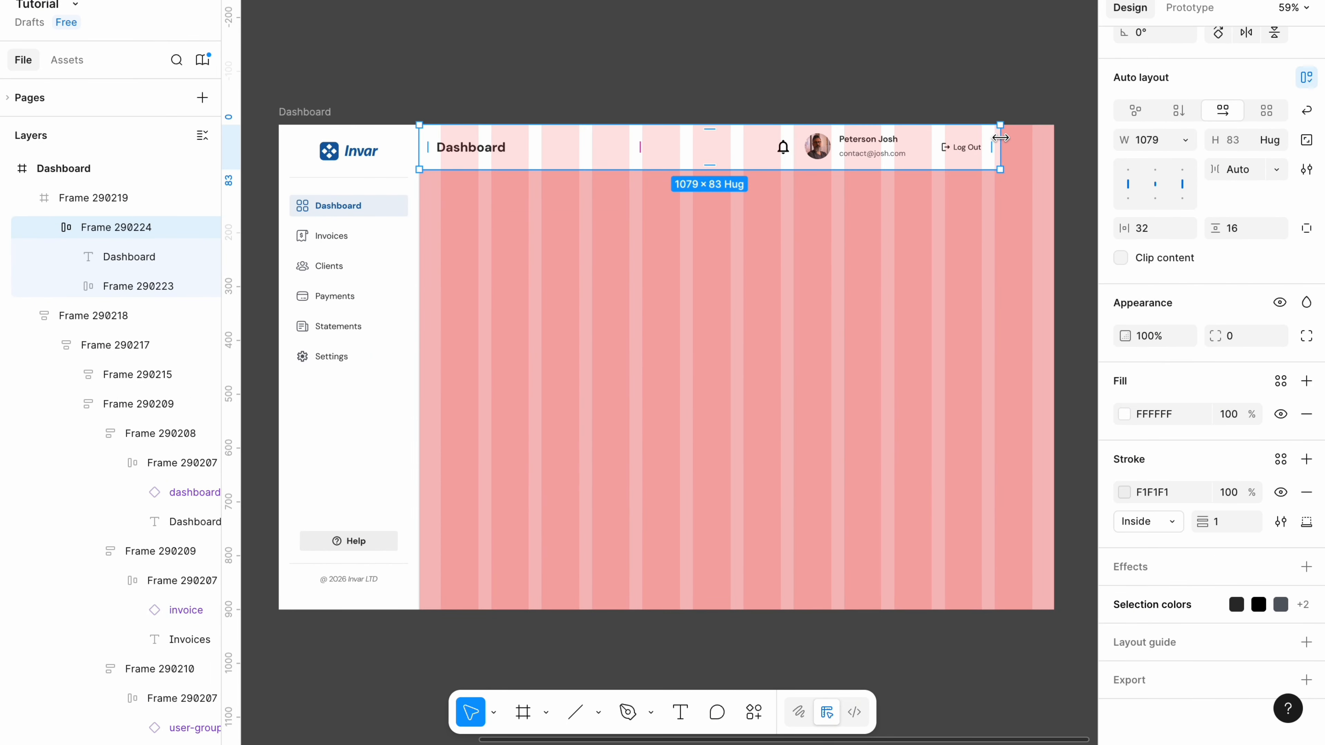
Stretch the header to span the full 1179-wide content area.
drag(1000, 137, 1052, 138)
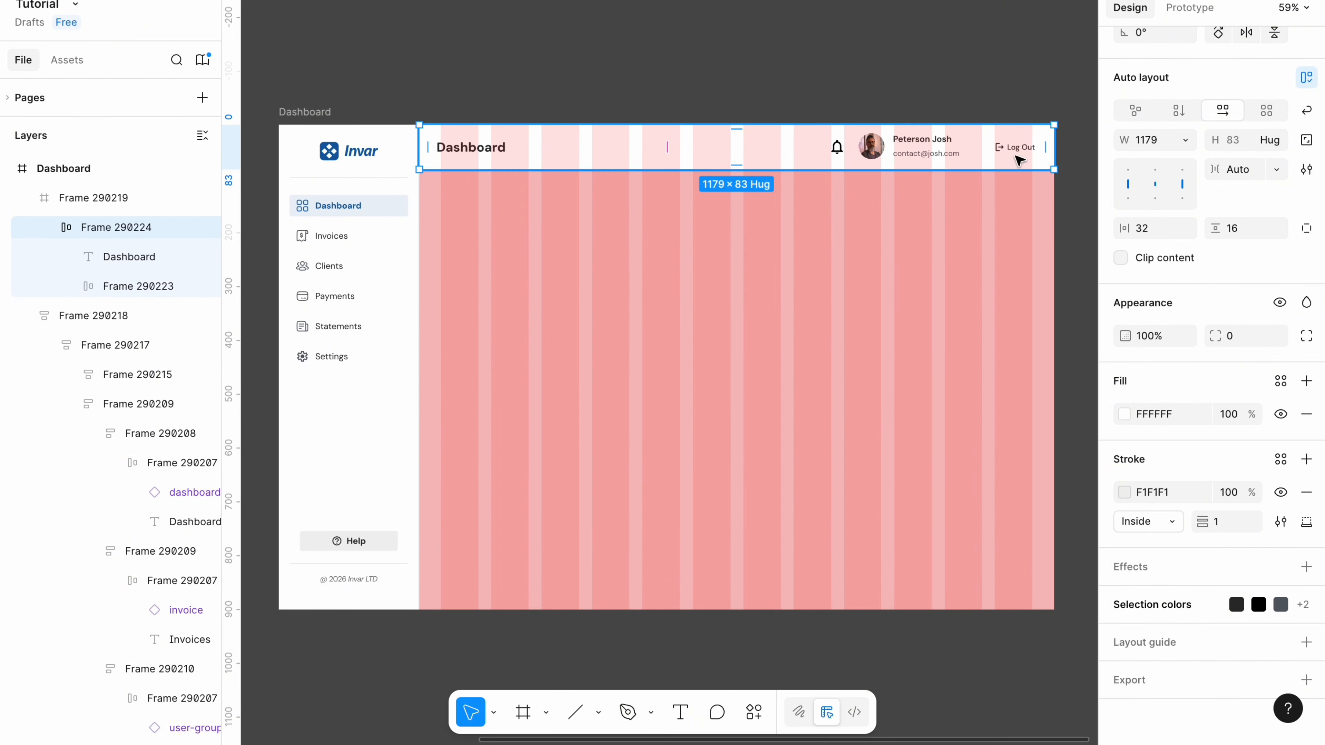
click(476, 149)
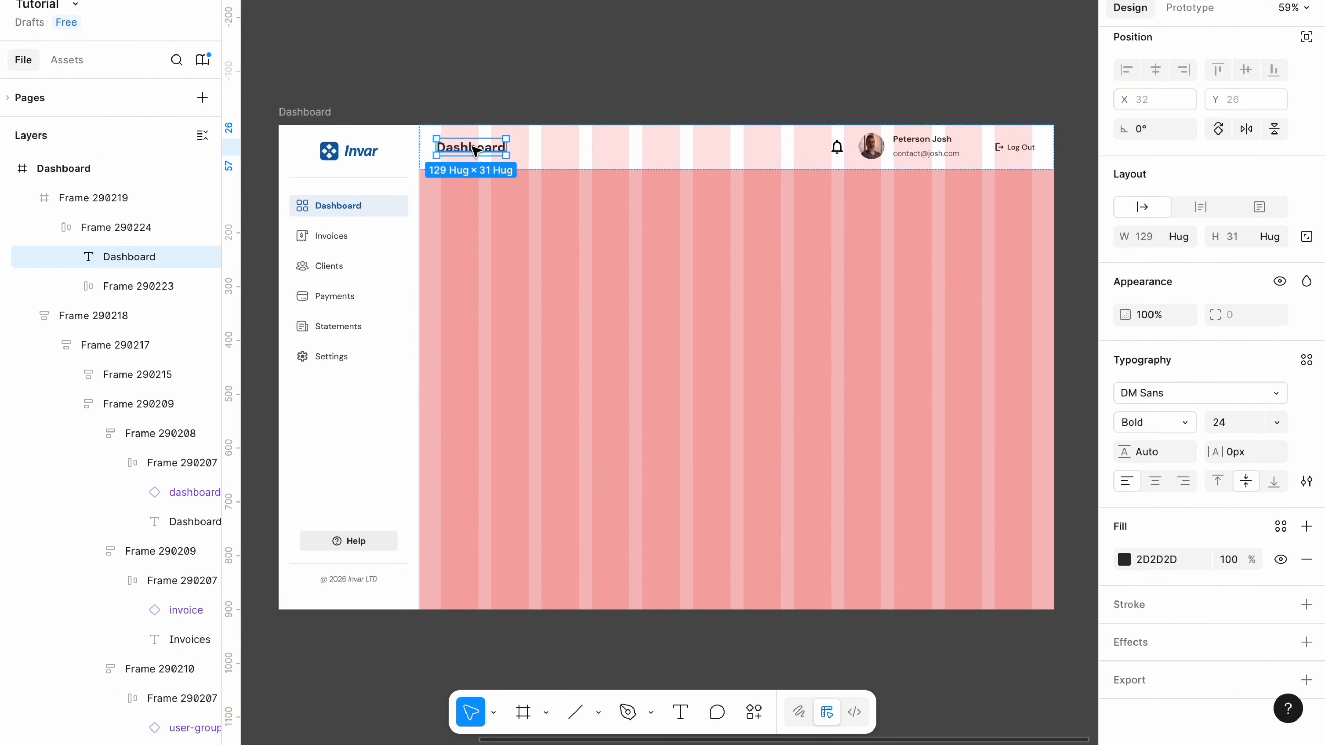
click(1015, 151)
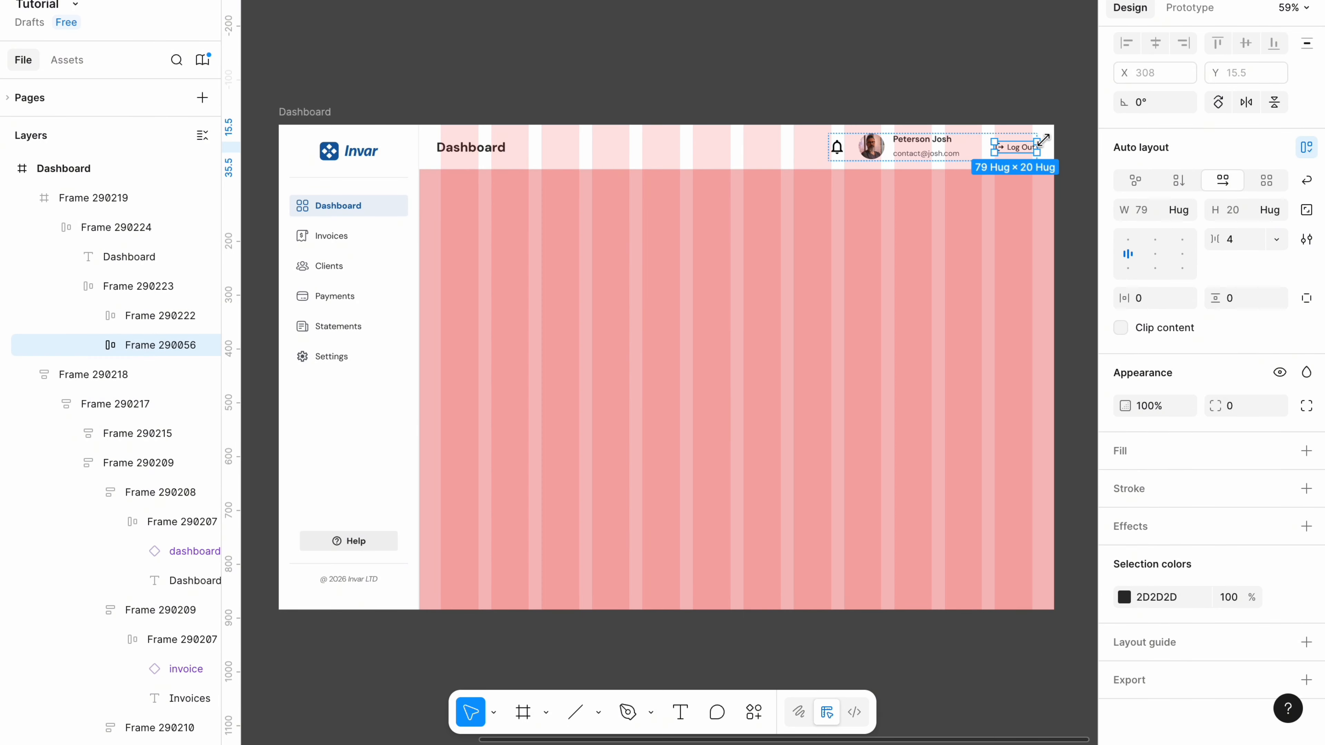
click(756, 100)
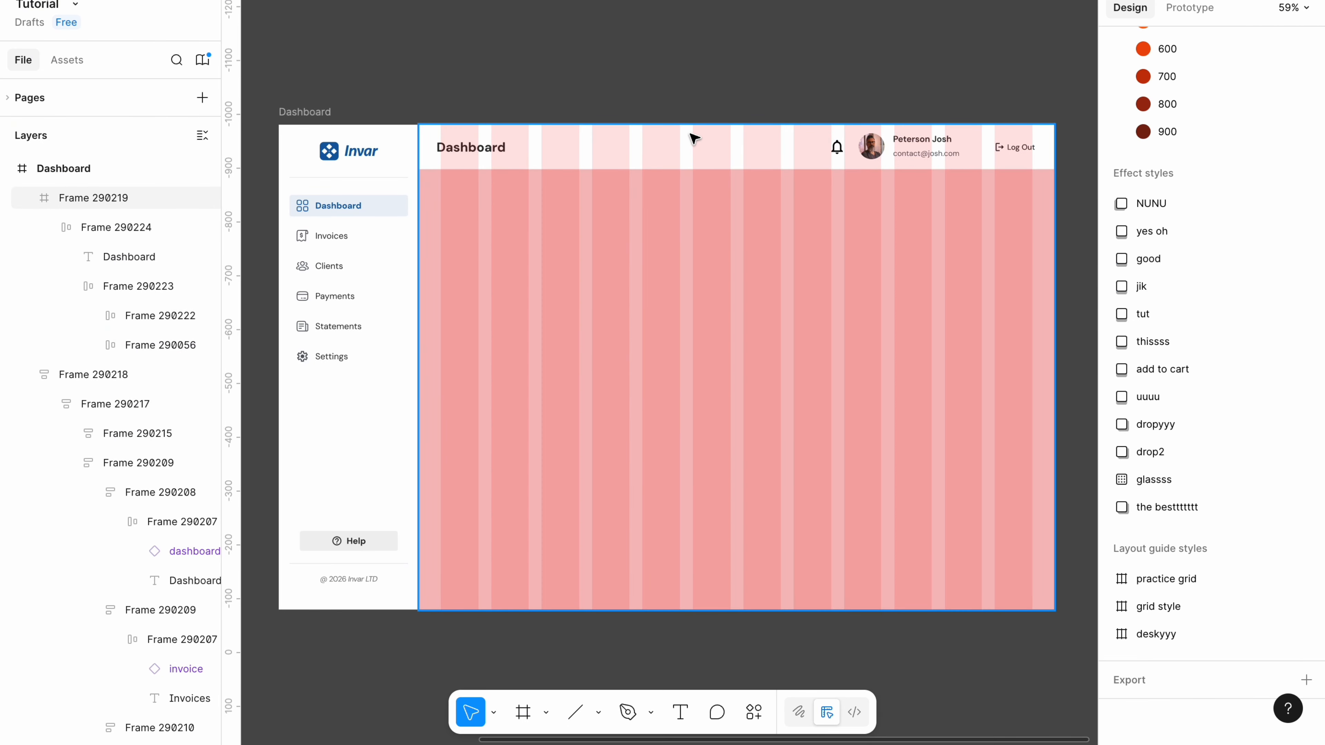
Set the content frame's column grid margin to 32, then hide the pink grid.
click(694, 141)
click(1125, 635)
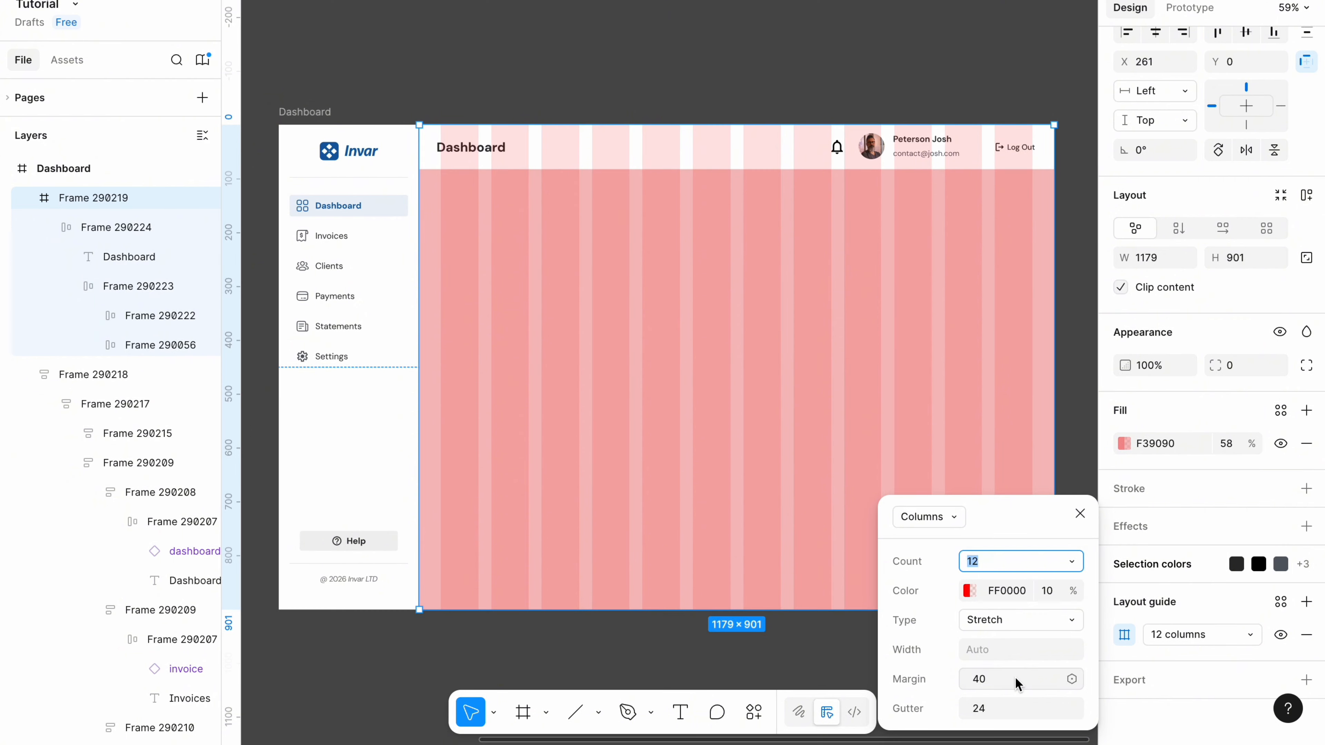
click(1005, 678)
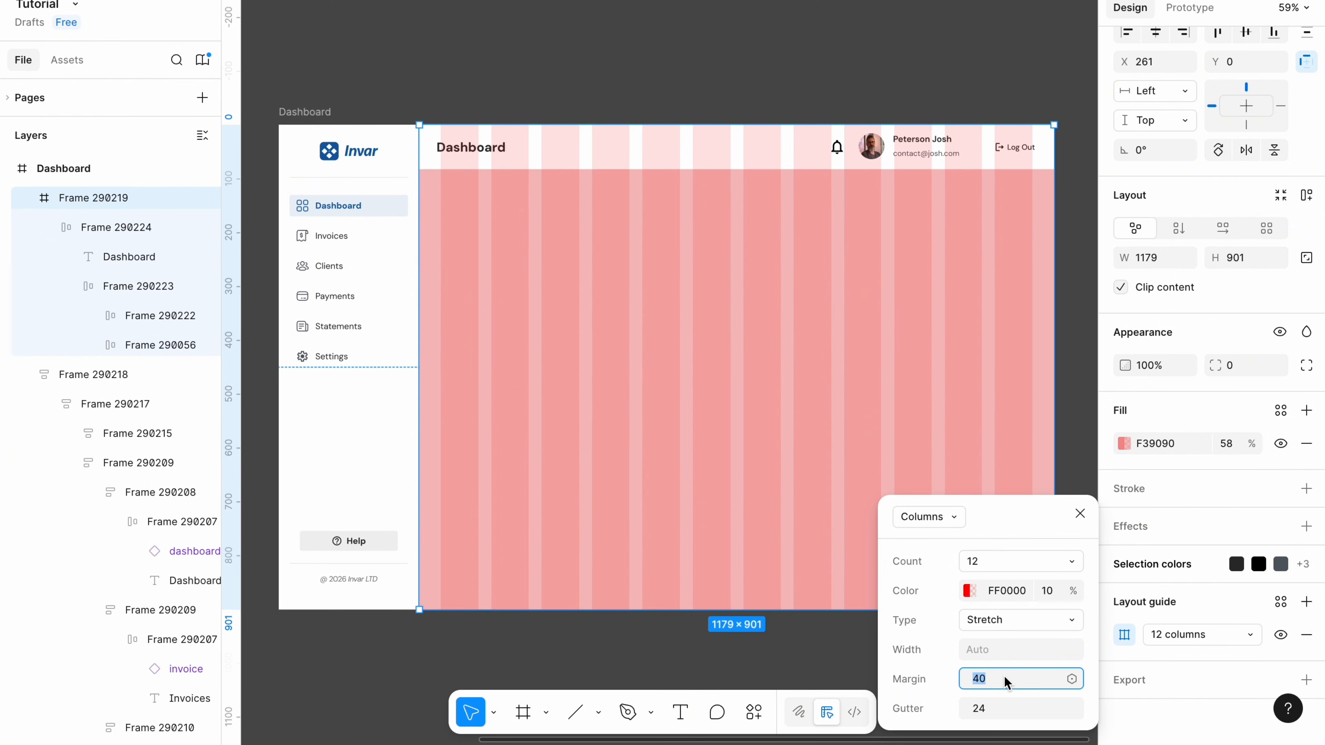
click(853, 690)
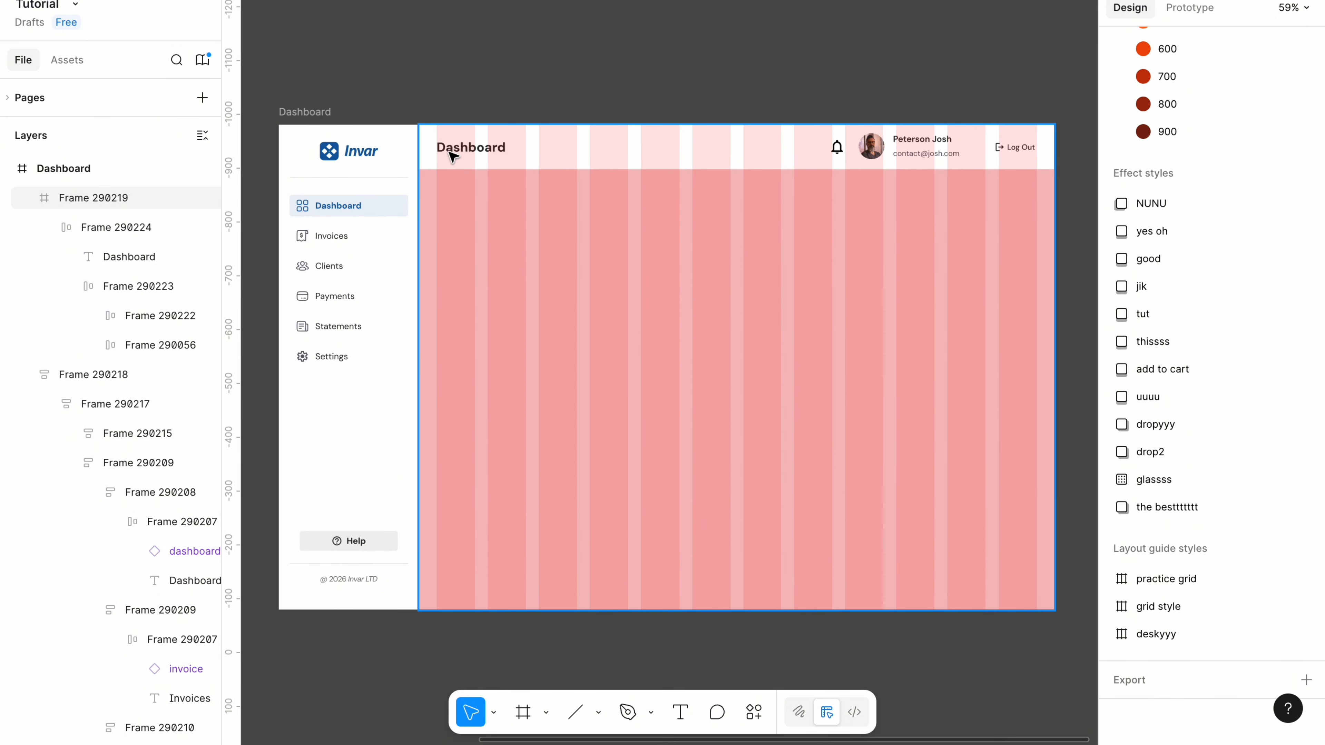
click(613, 172)
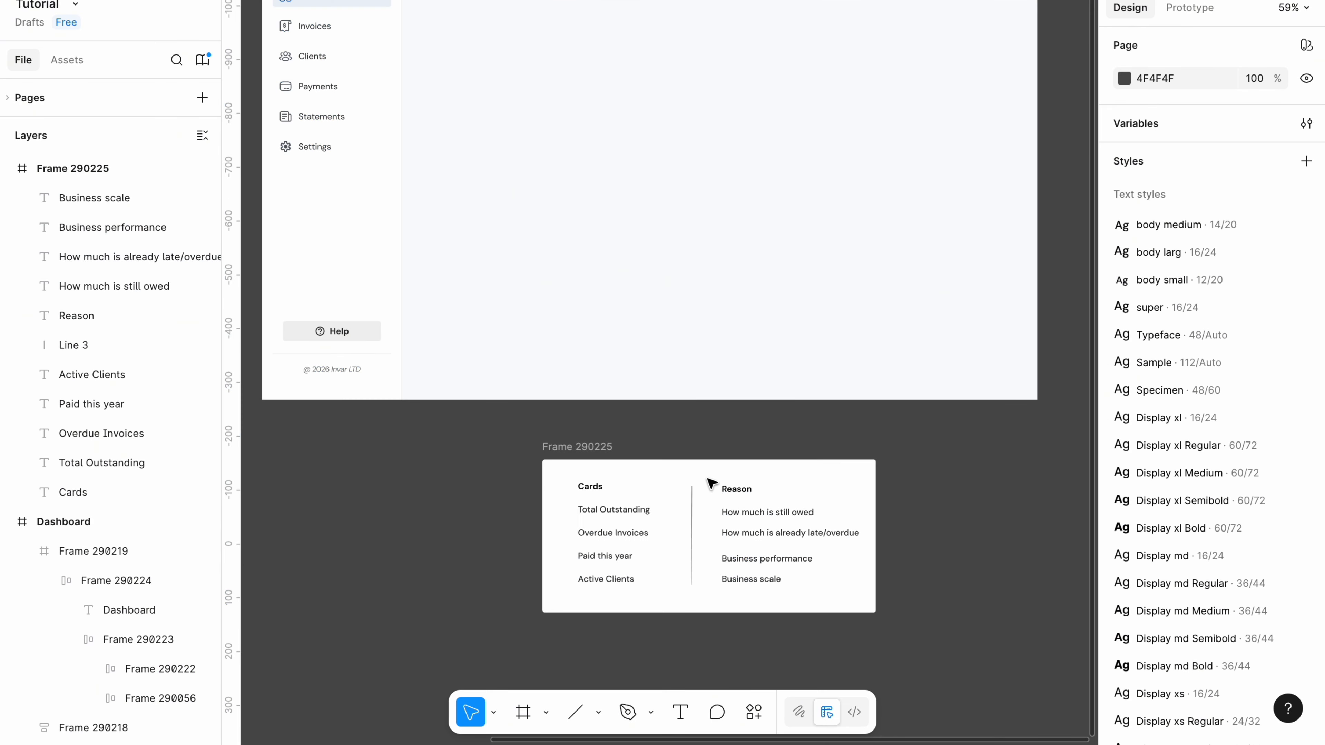
Lighten the canvas background colour to 909090.
scroll(691, 491, down, 1)
scroll(691, 491, left, 1)
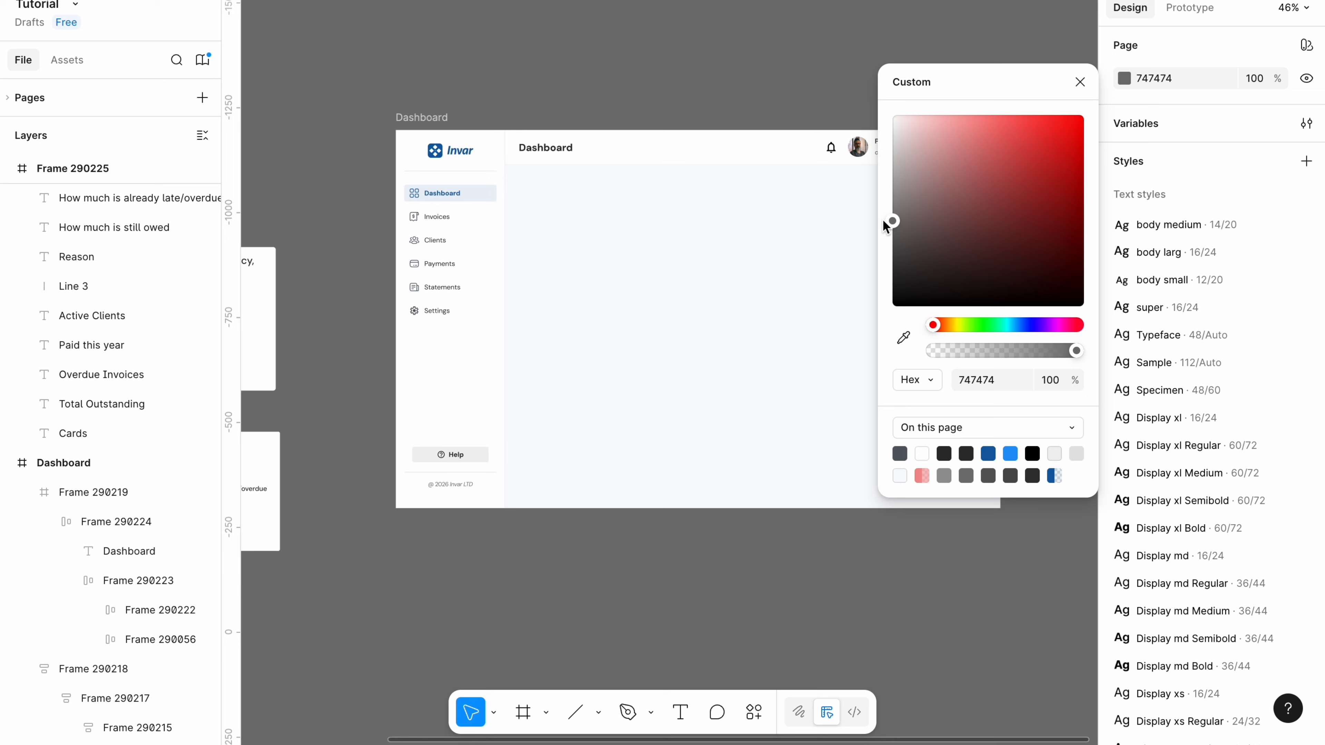
drag(882, 219, 878, 205)
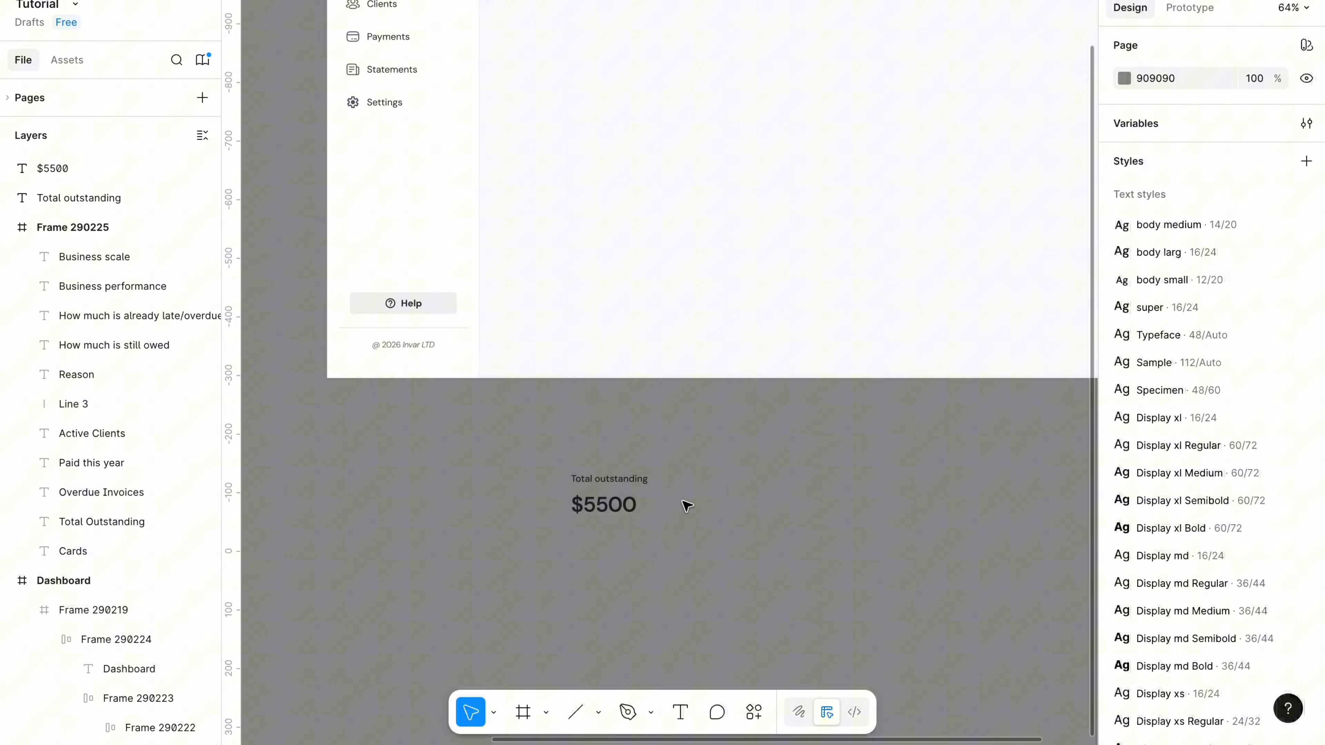
scroll(684, 502, left, 10)
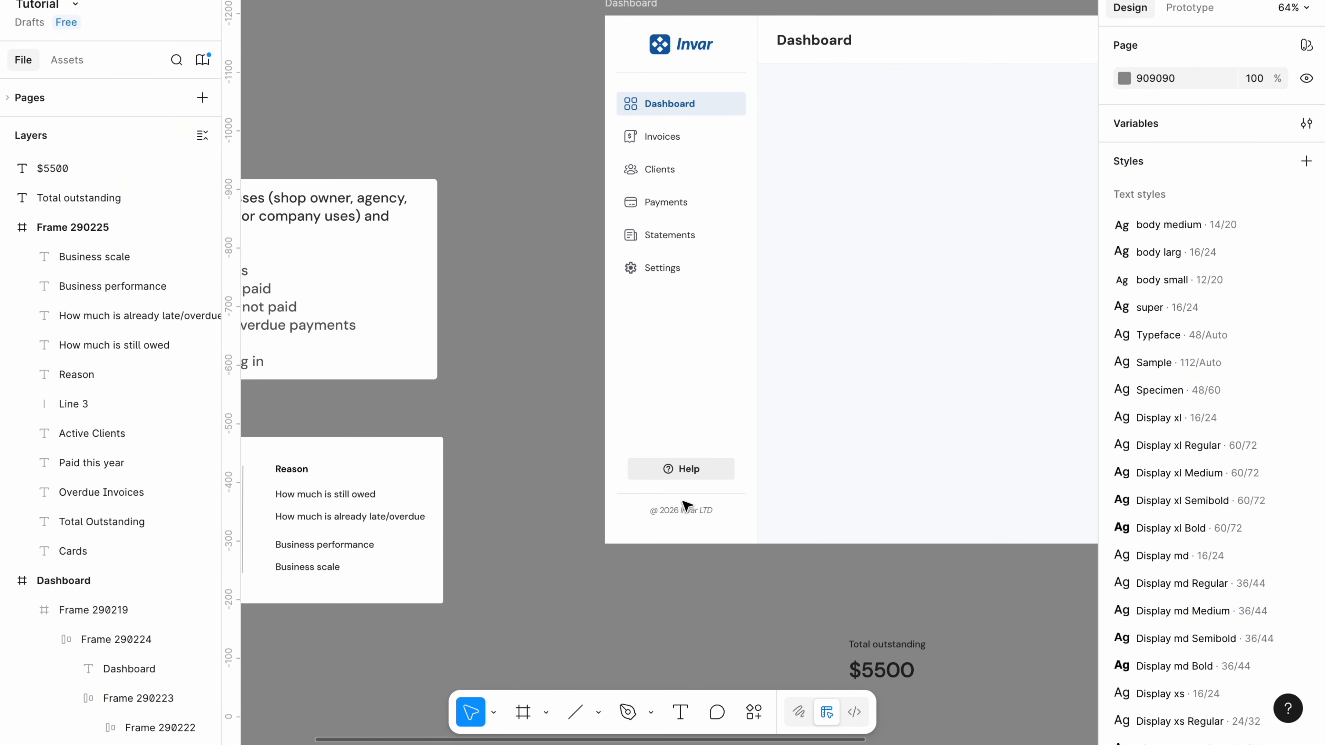
scroll(685, 502, left, 3)
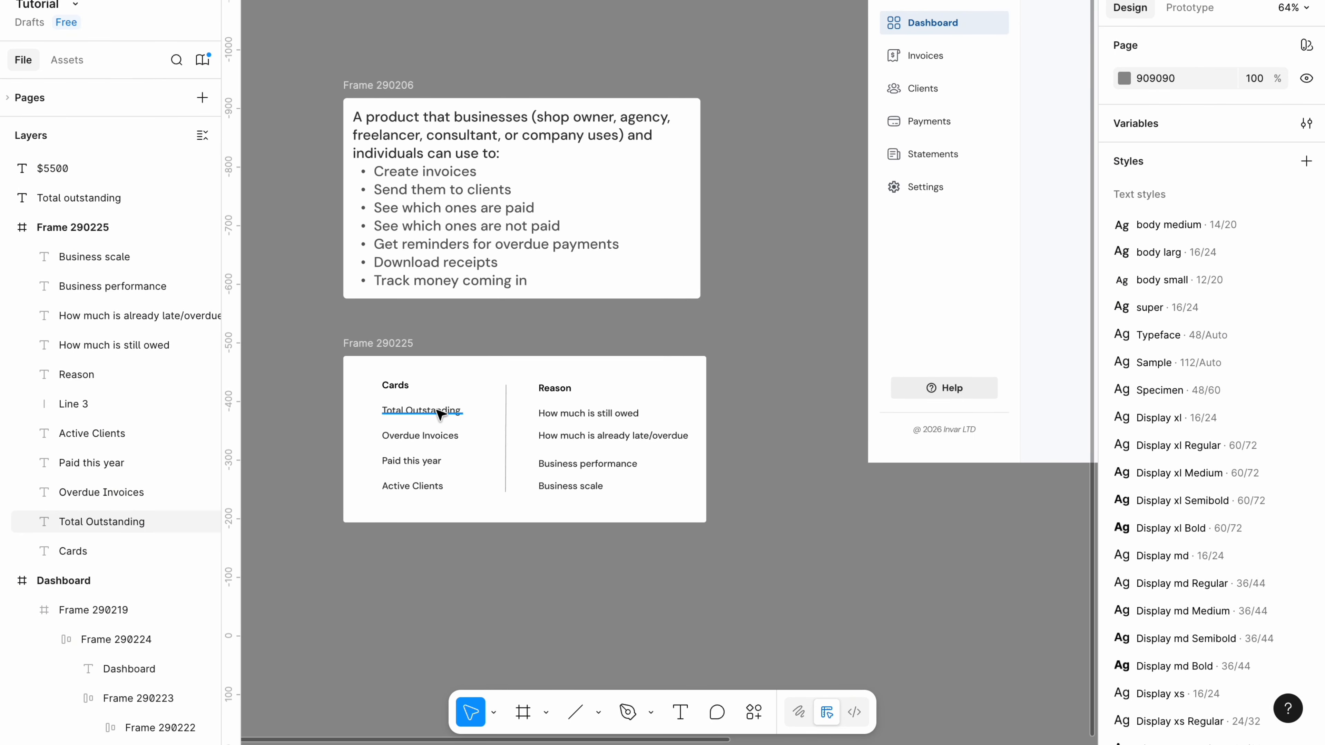
scroll(439, 416, right, 10)
scroll(440, 415, down, 3)
scroll(759, 491, up, 3)
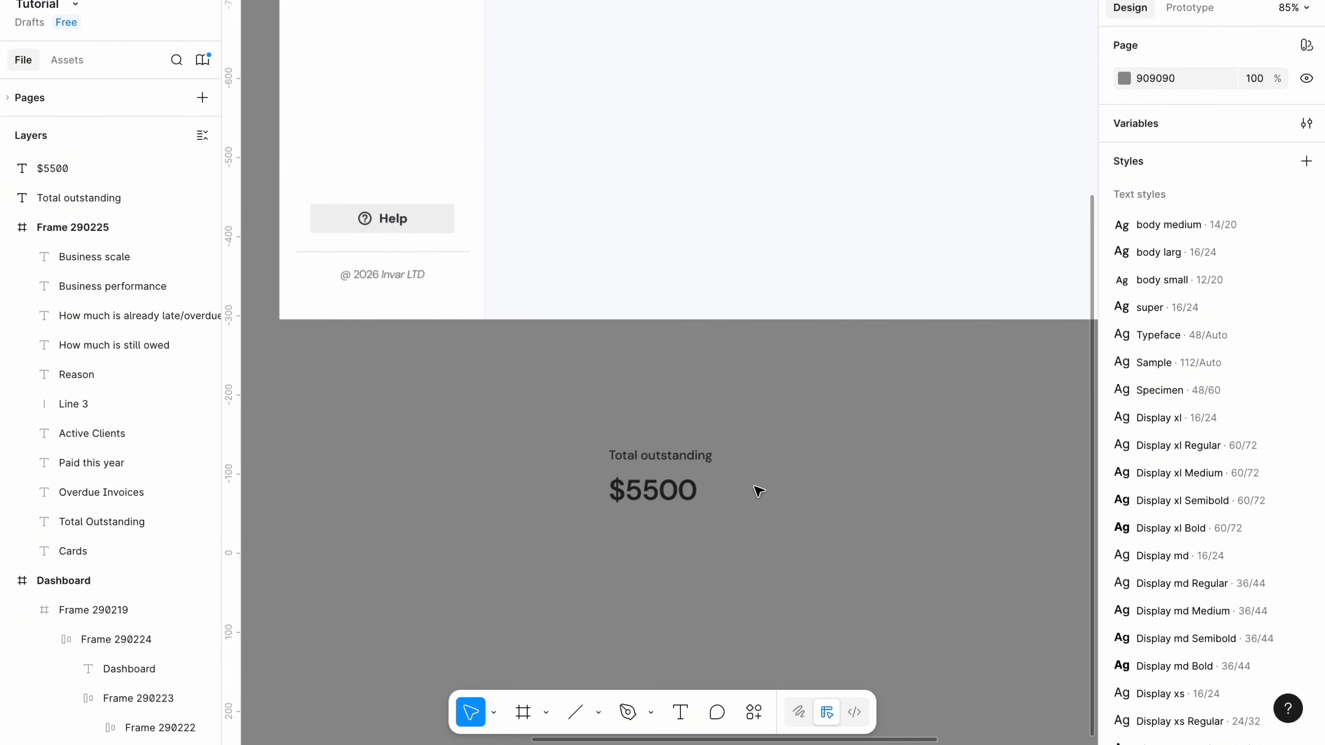
scroll(760, 492, up, 2)
Stack Total outstanding above $5500 in a vertical auto-layout frame with gap 8.
click(633, 442)
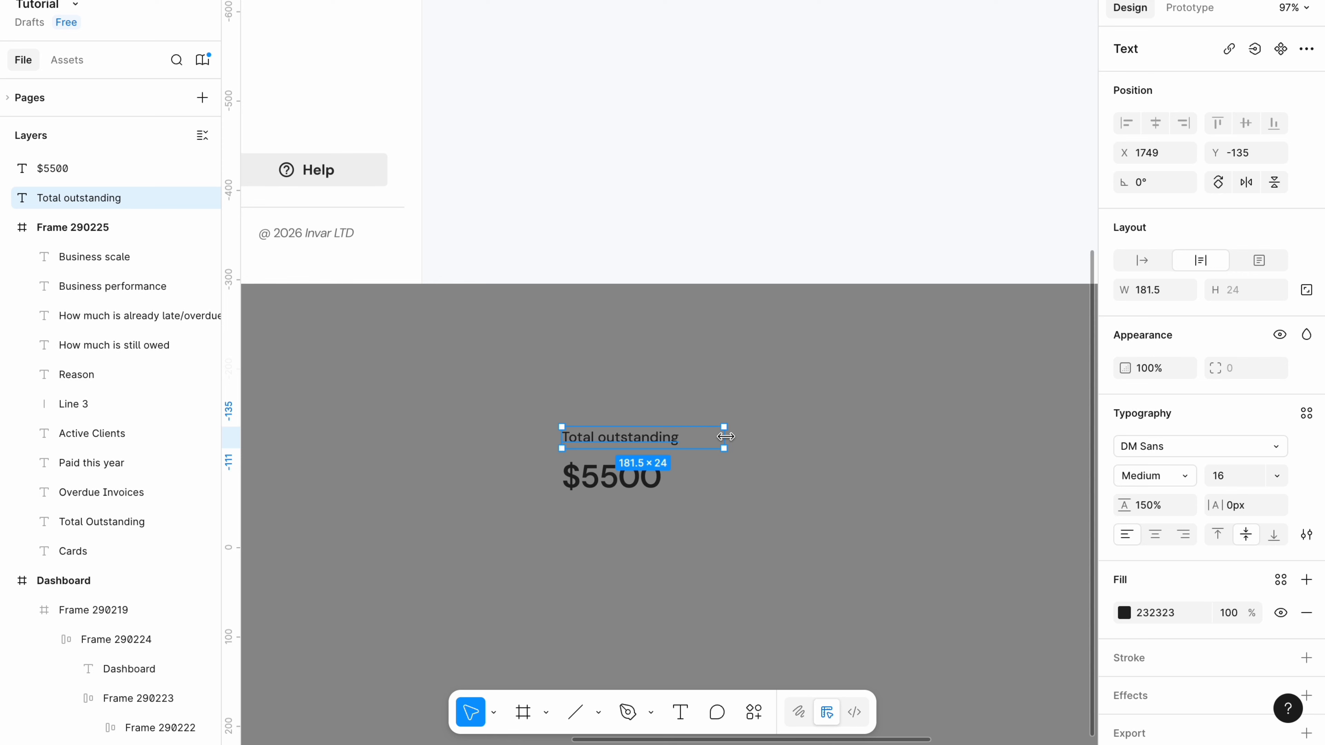
click(647, 483)
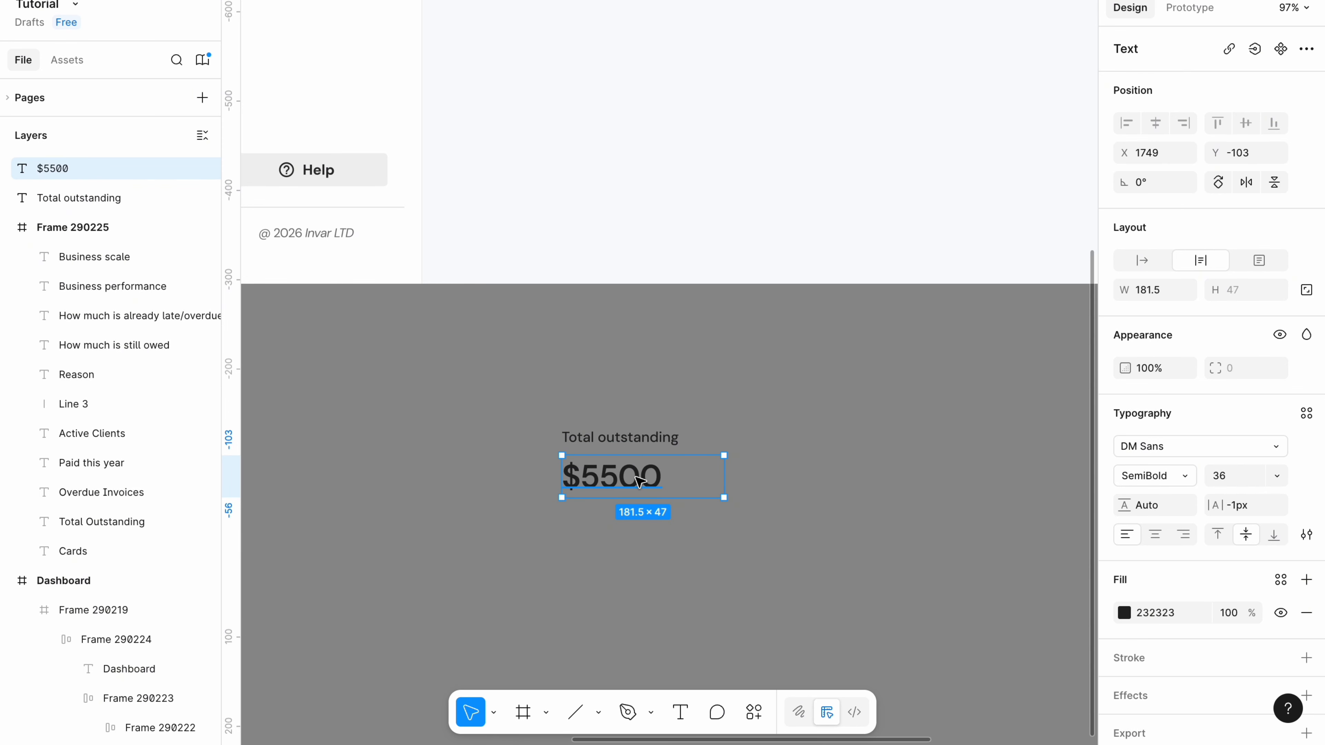
click(637, 443)
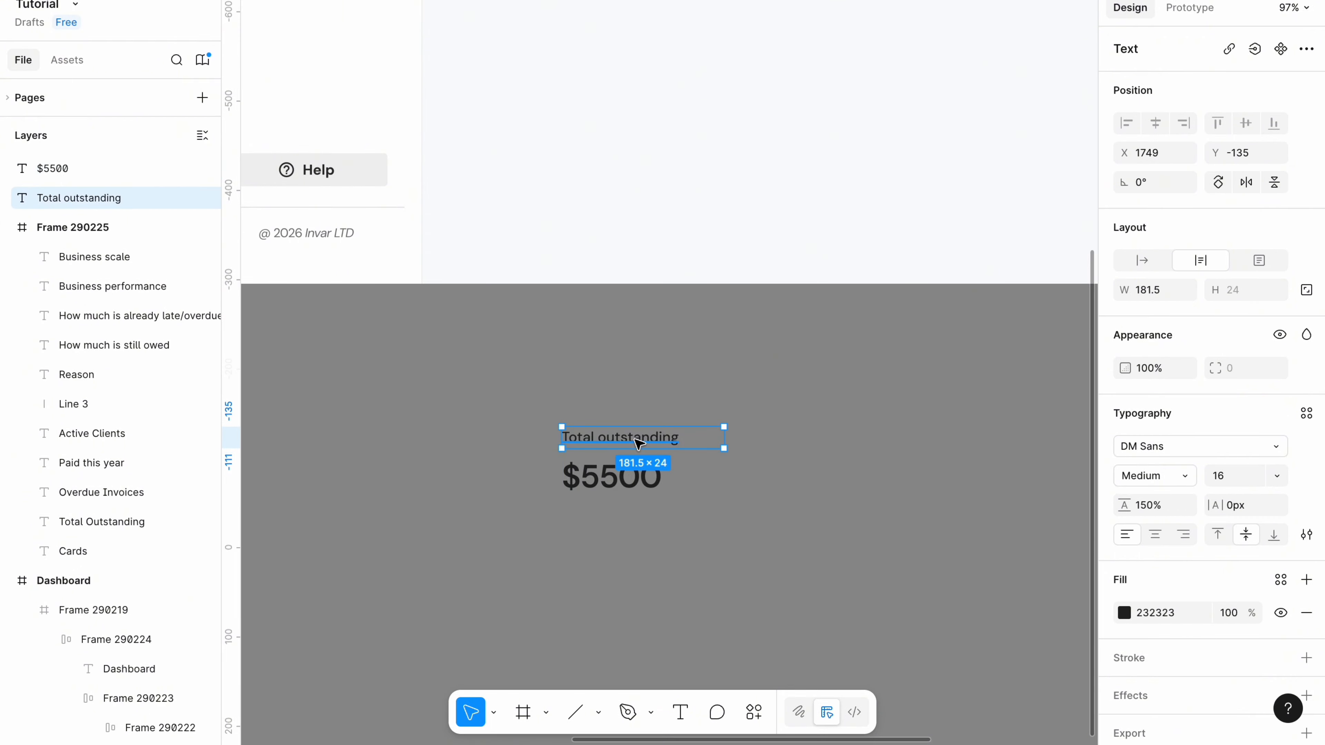
shift+click(625, 486)
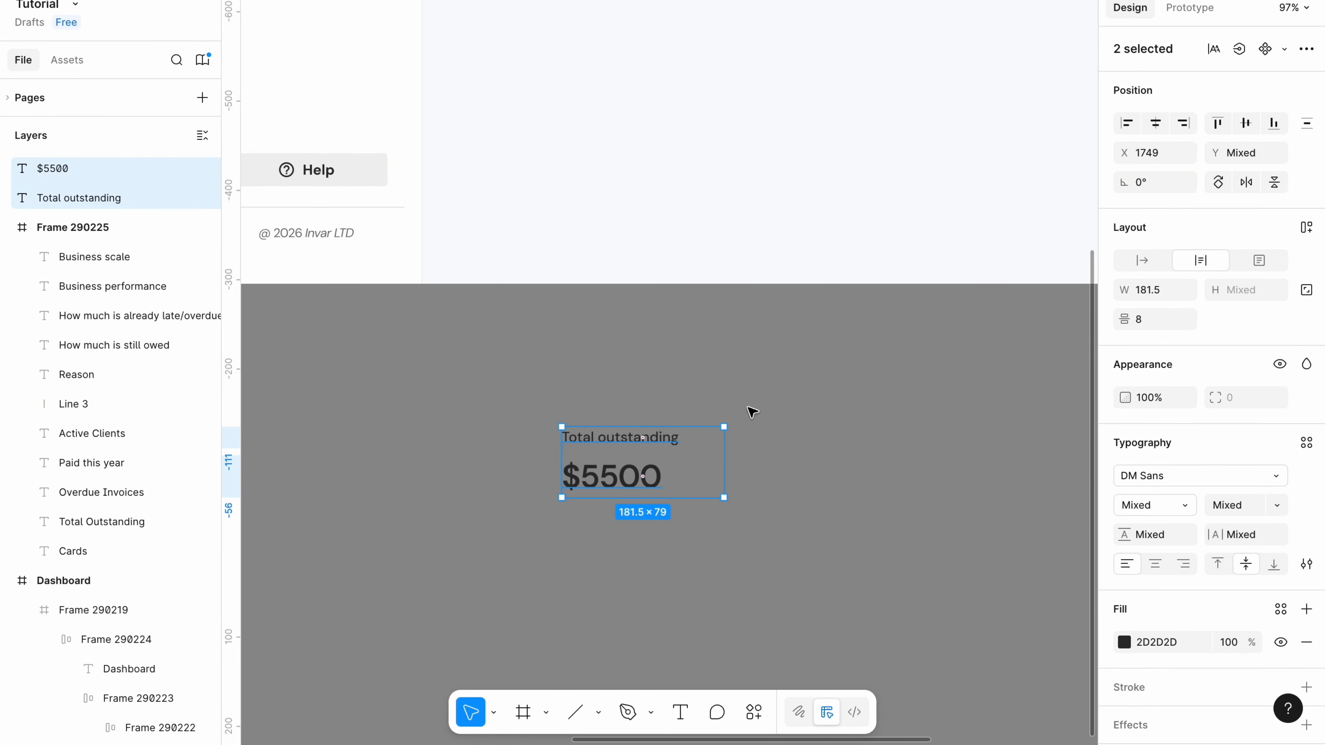
key(shift+a)
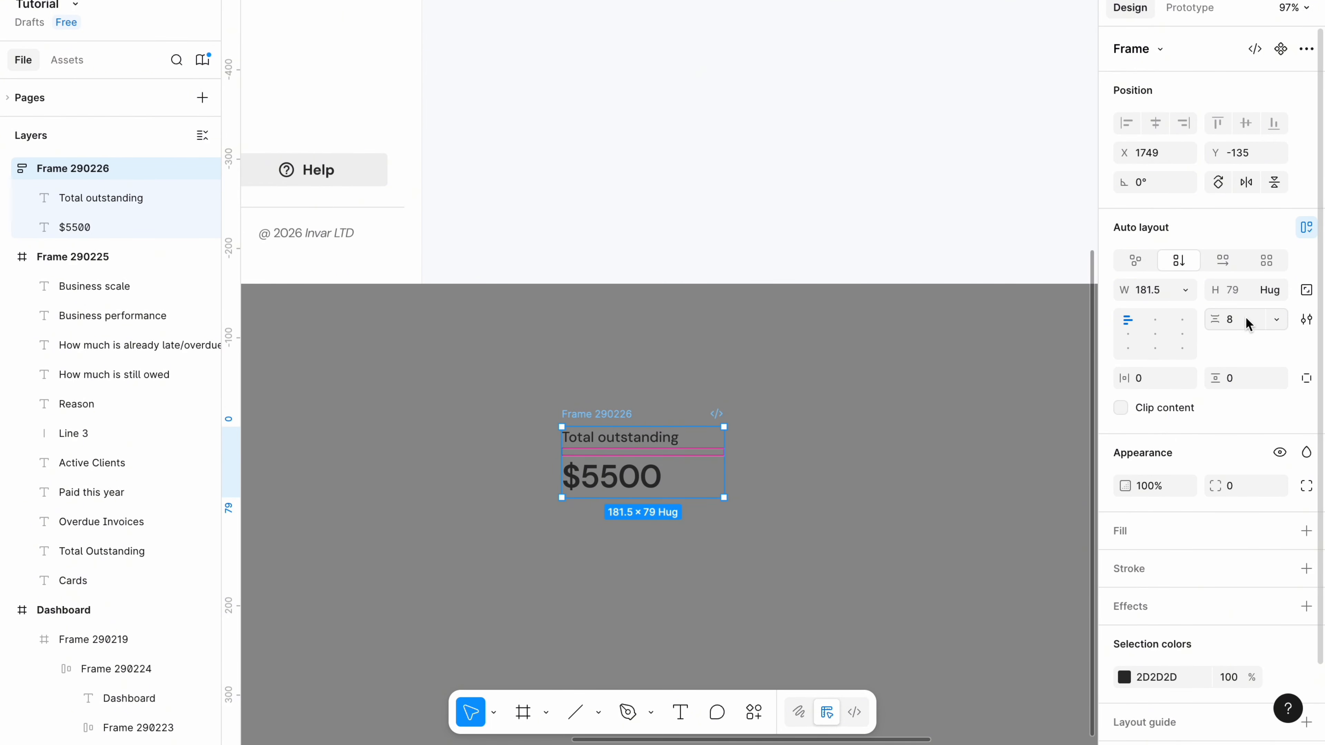
right_click(532, 433)
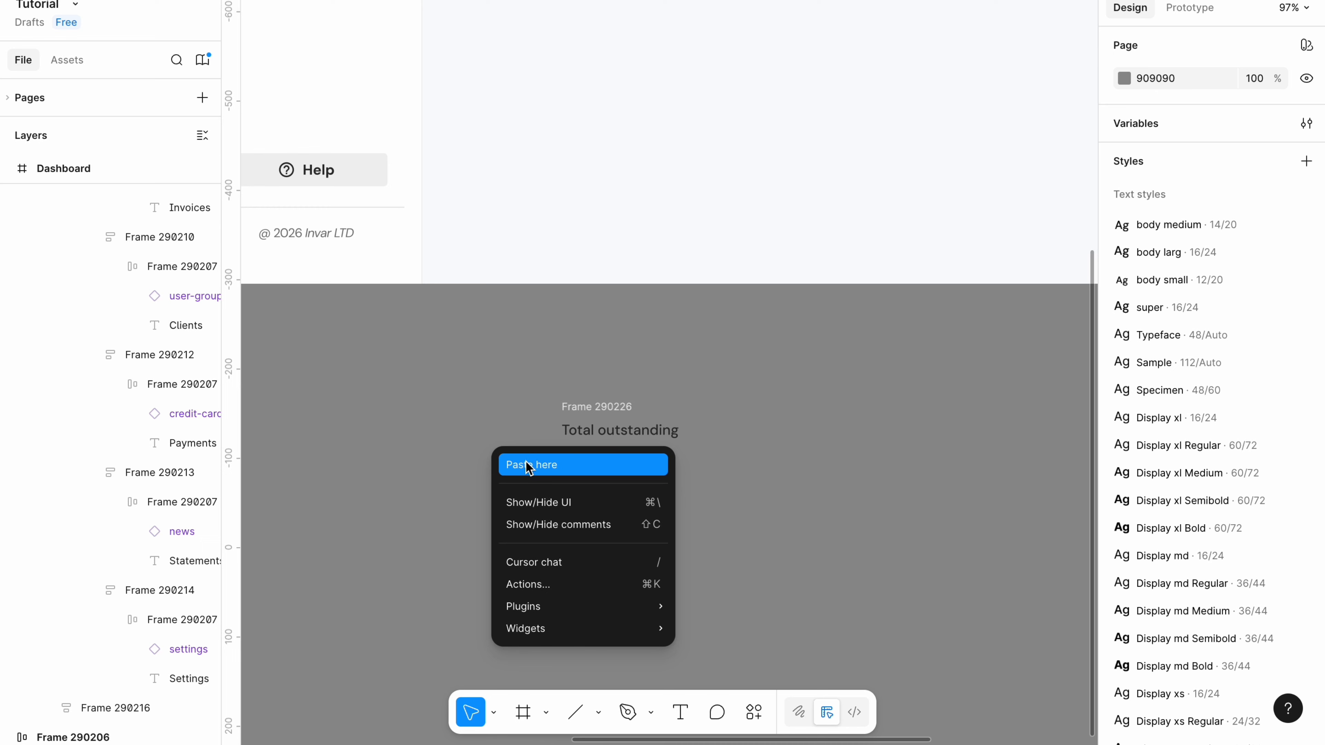
Paste the arrow icon left of the Total outstanding stack and group them in auto layout.
click(528, 467)
drag(540, 478, 532, 445)
drag(469, 538, 740, 389)
key(shift+a)
click(1243, 320)
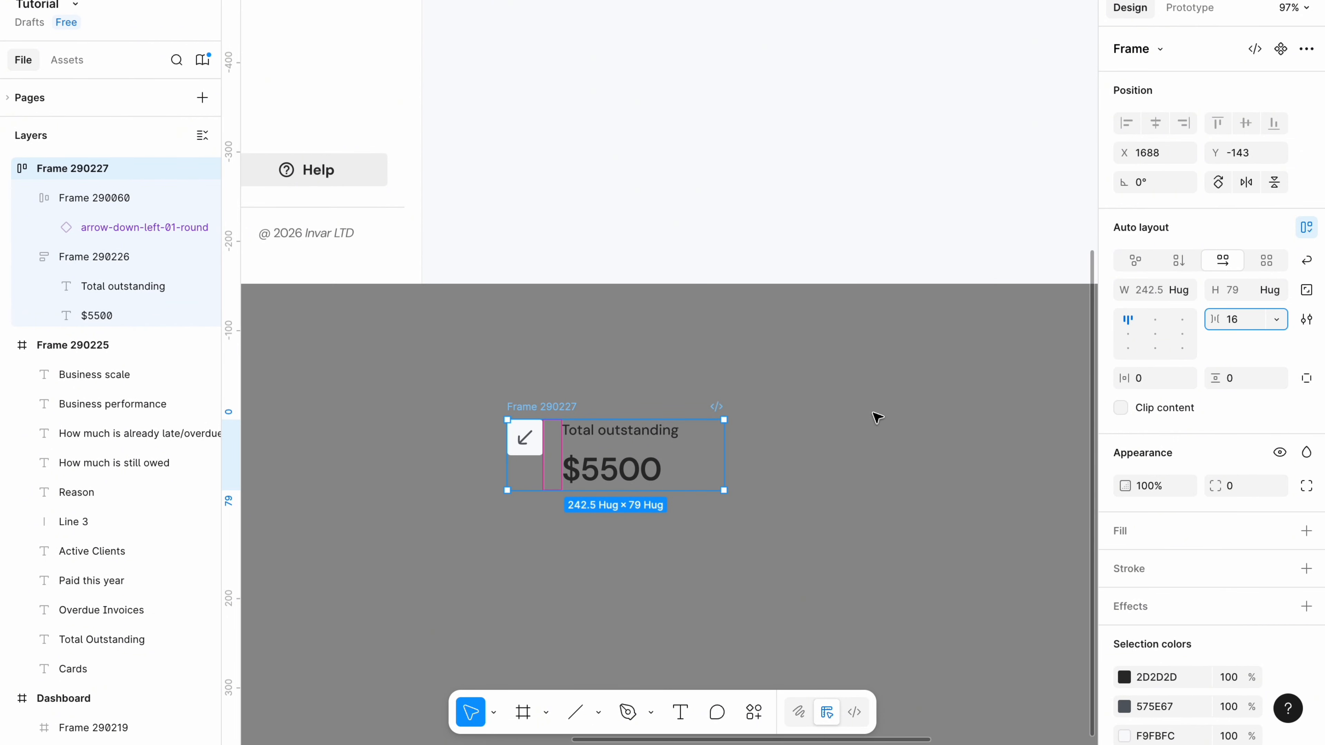
click(802, 447)
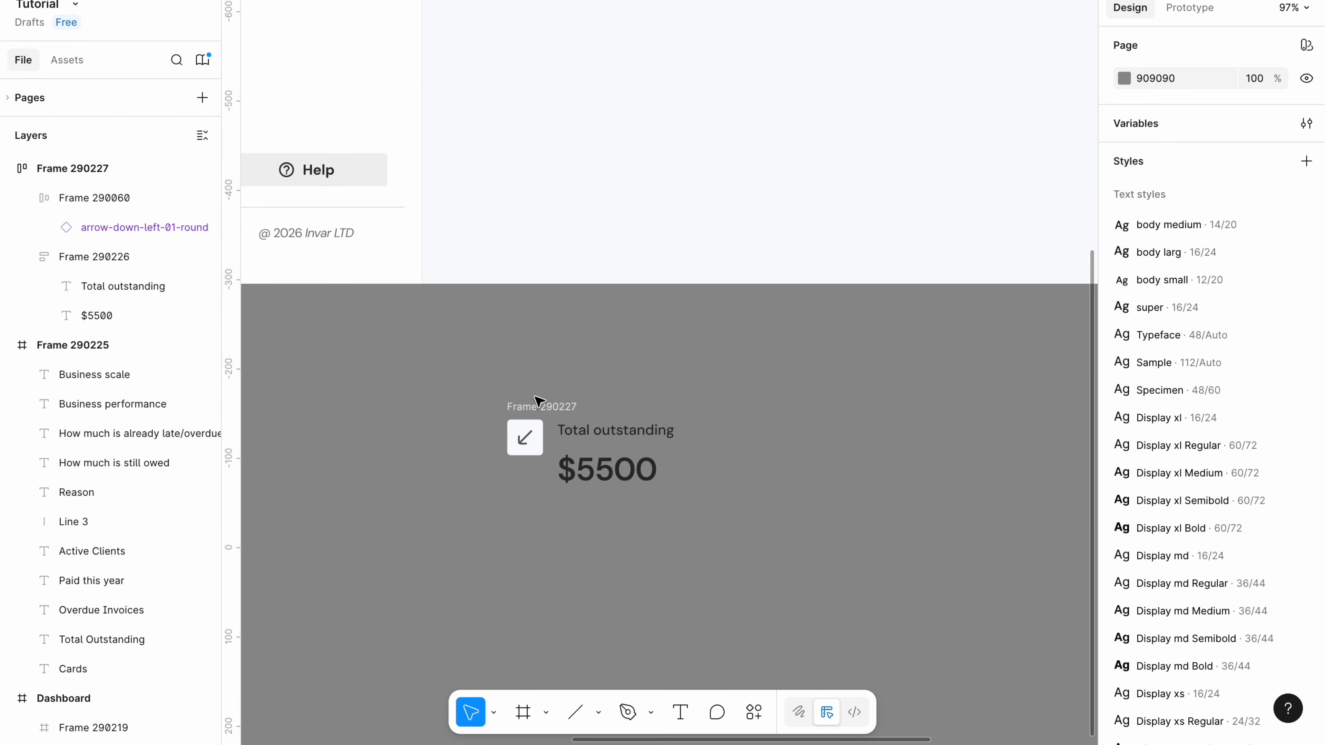
Draw a divider line right of the stat with length 100.
click(575, 713)
drag(733, 434, 733, 502)
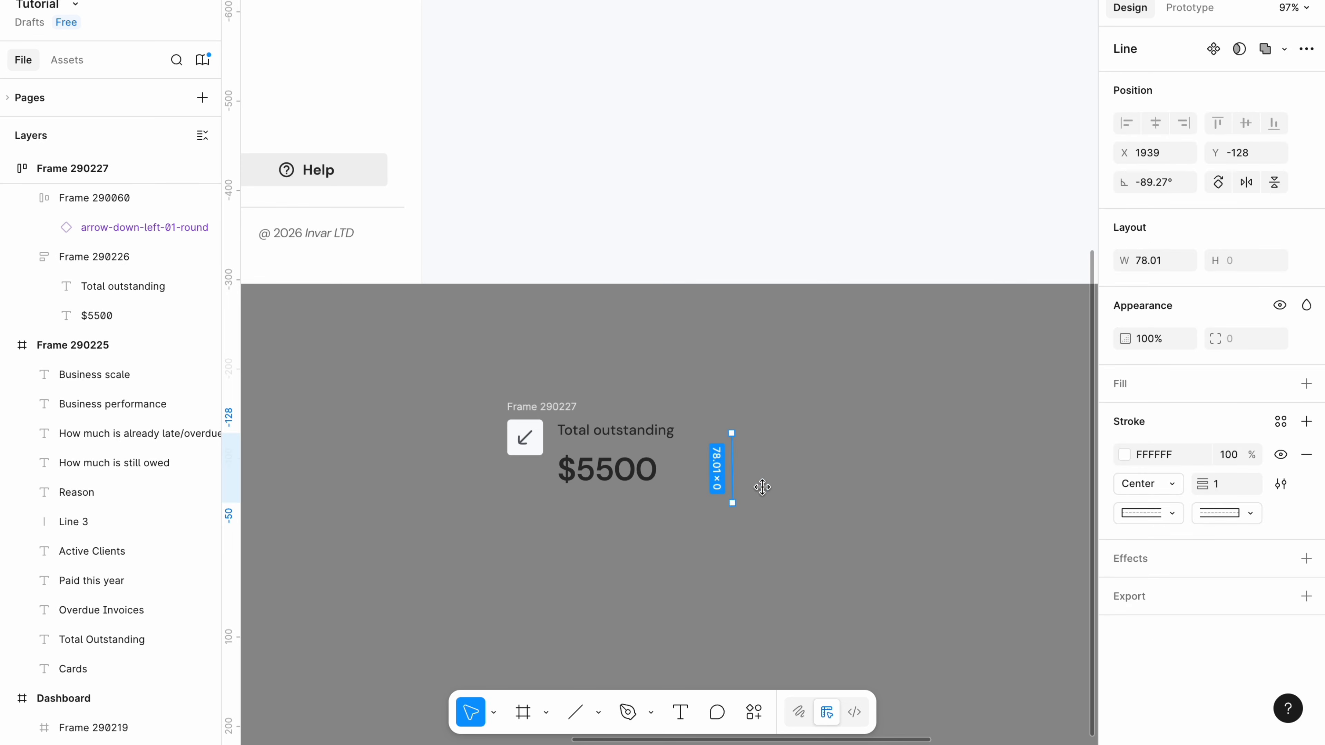
click(1147, 260)
text(100)
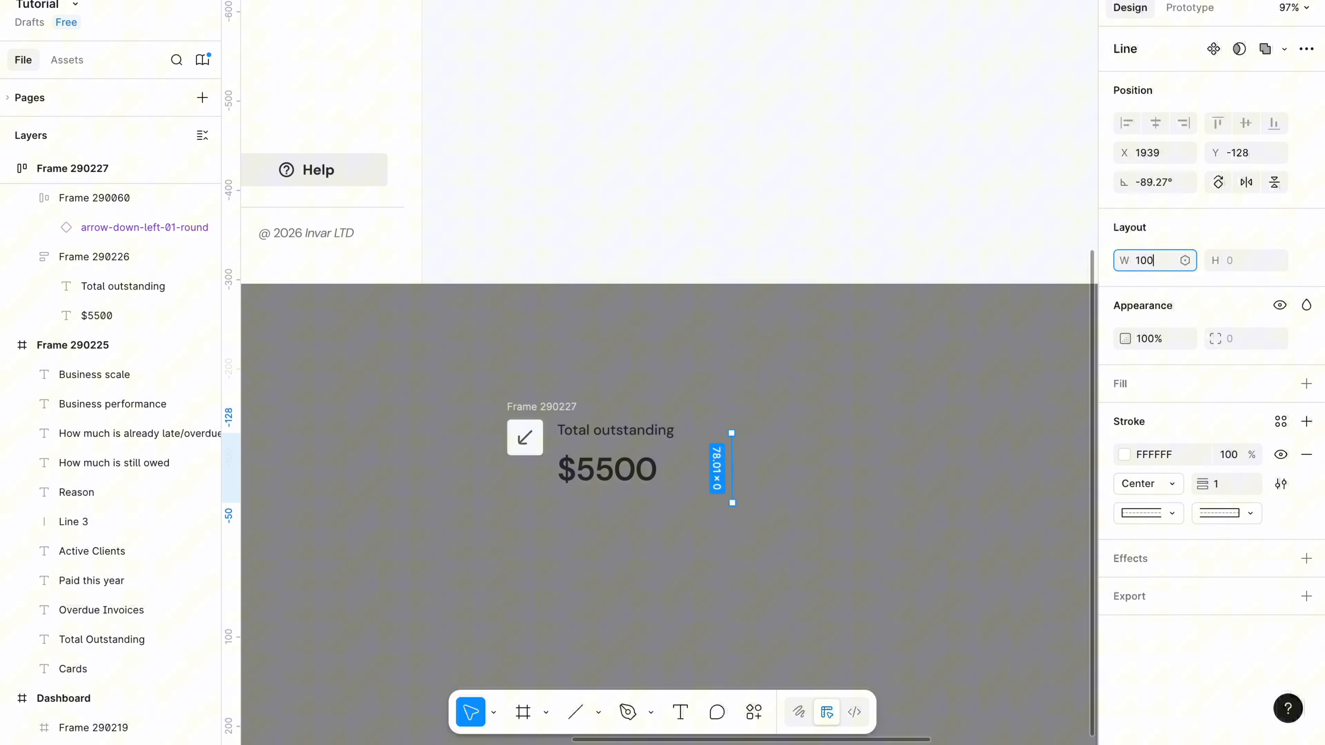
click(998, 314)
click(737, 463)
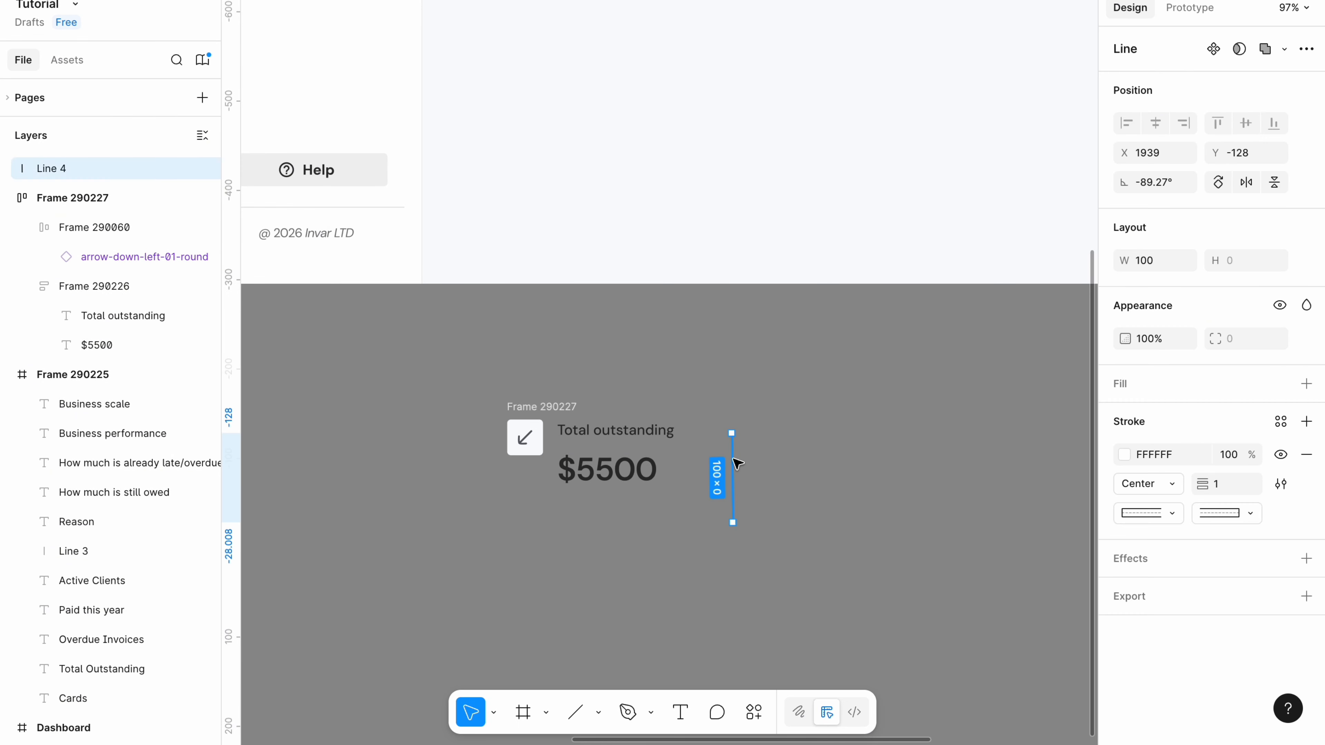
Rotate the divider -90° and give it an e4e4e4 stroke.
click(1166, 182)
click(1165, 182)
text(-90)
key(Return)
click(1157, 456)
key(BackSpace)
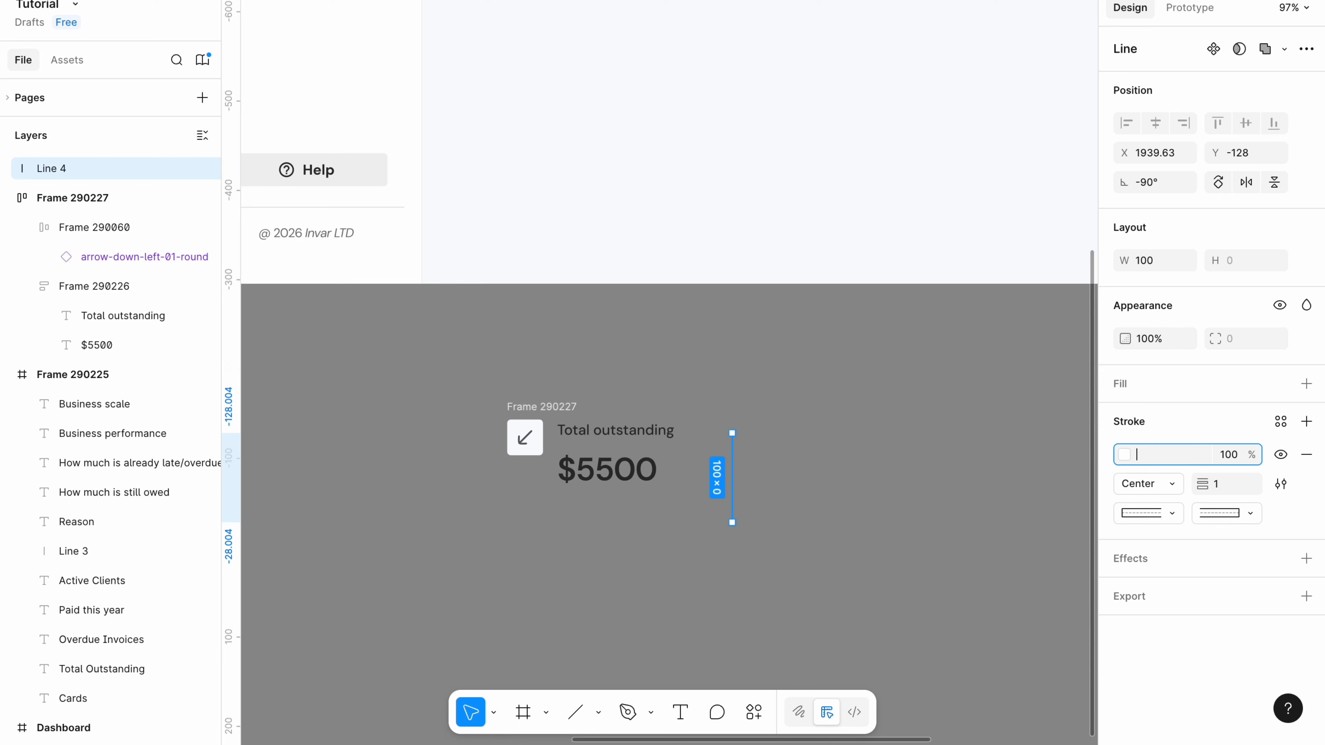
text(e4e4e4)
Make the label-and-amount stack fill the available width.
click(673, 459)
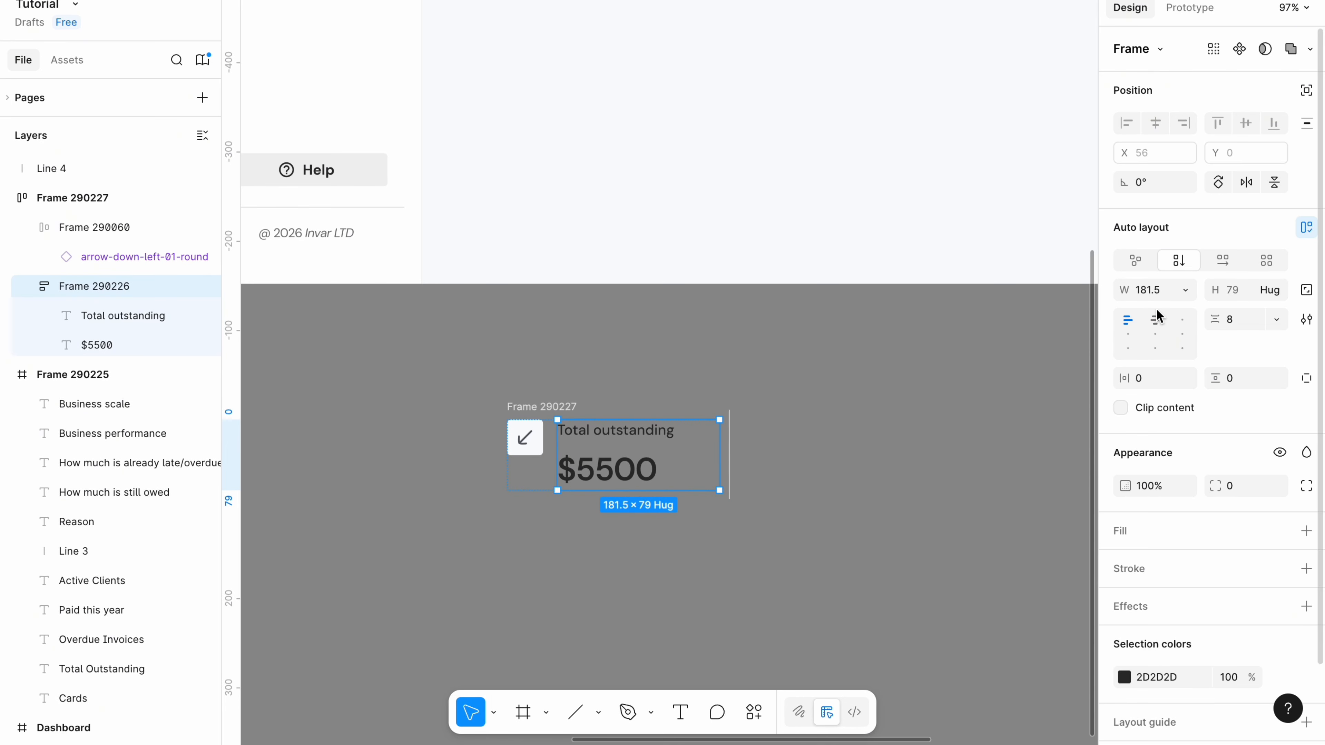
click(1185, 291)
click(1157, 335)
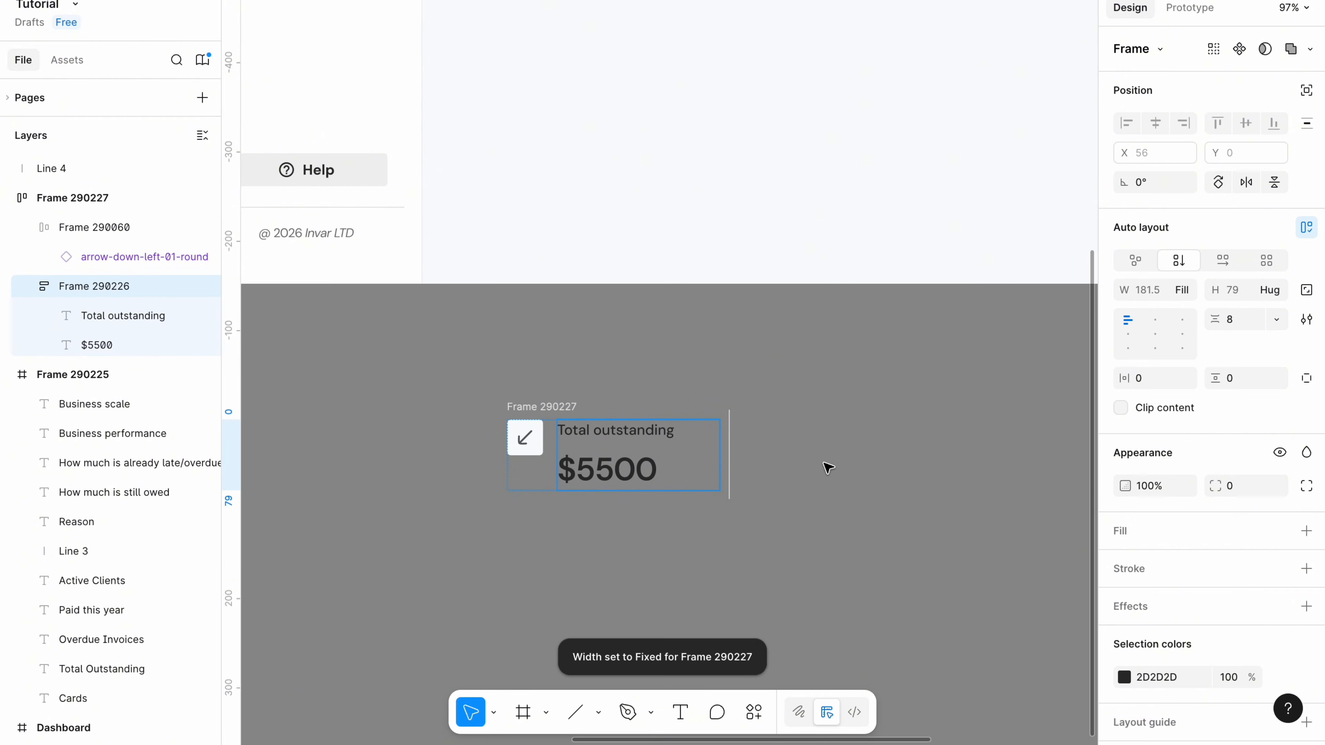
click(825, 464)
Wrap the stat and divider in horizontal auto layout, with the icon-and-text frame filling the width.
click(514, 473)
drag(495, 521, 763, 385)
key(shift+a)
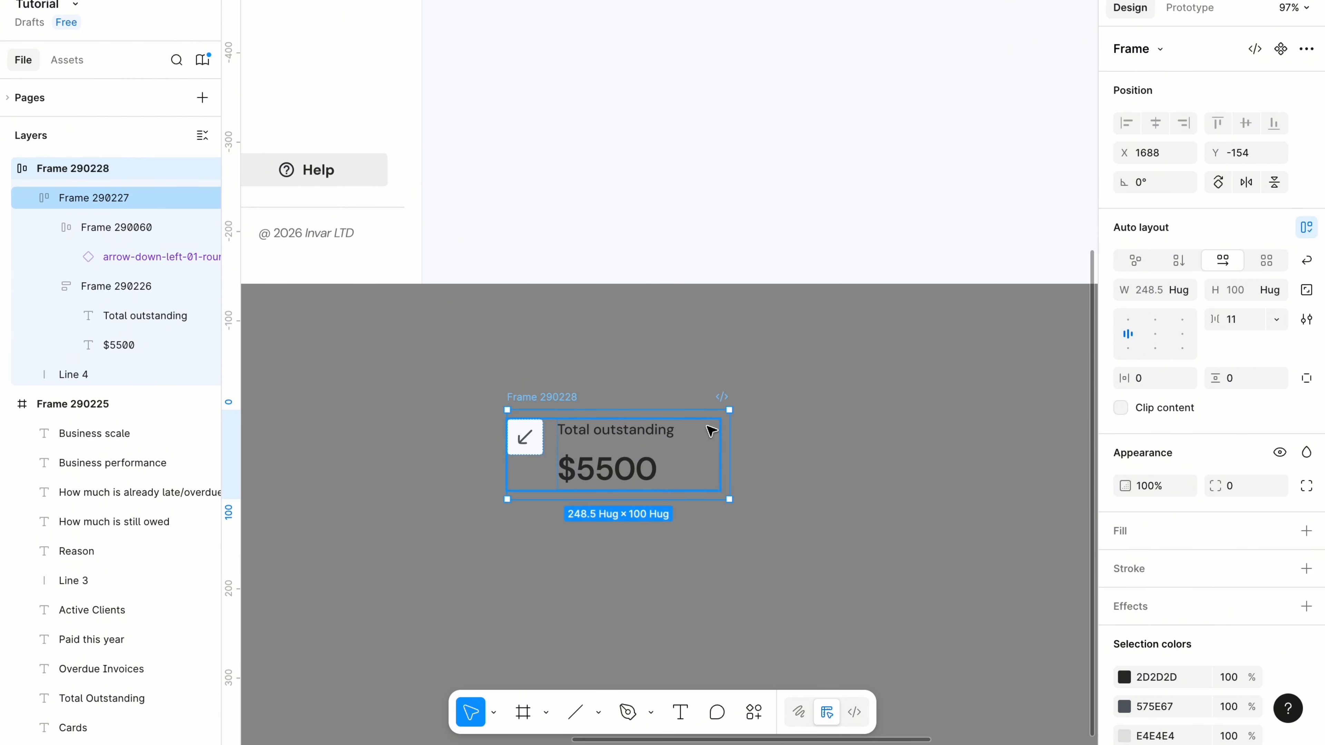
click(1242, 328)
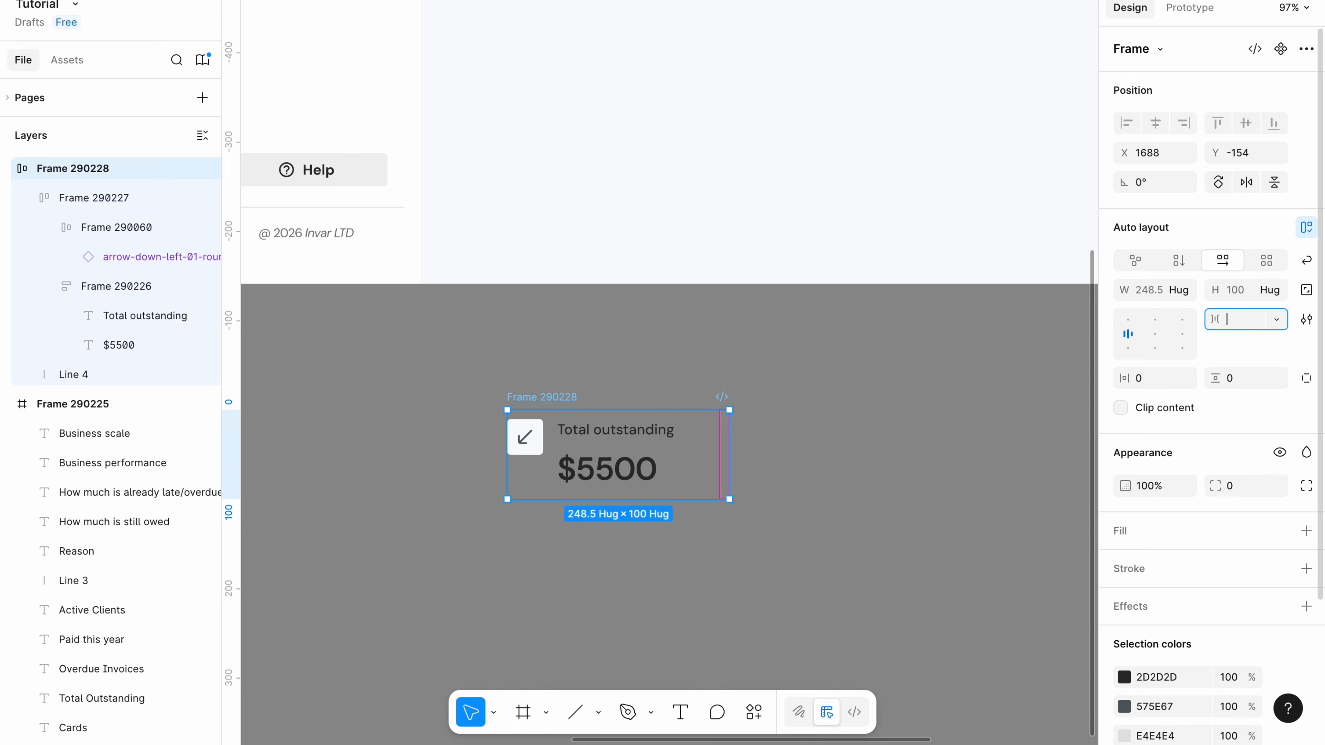
click(804, 491)
click(552, 452)
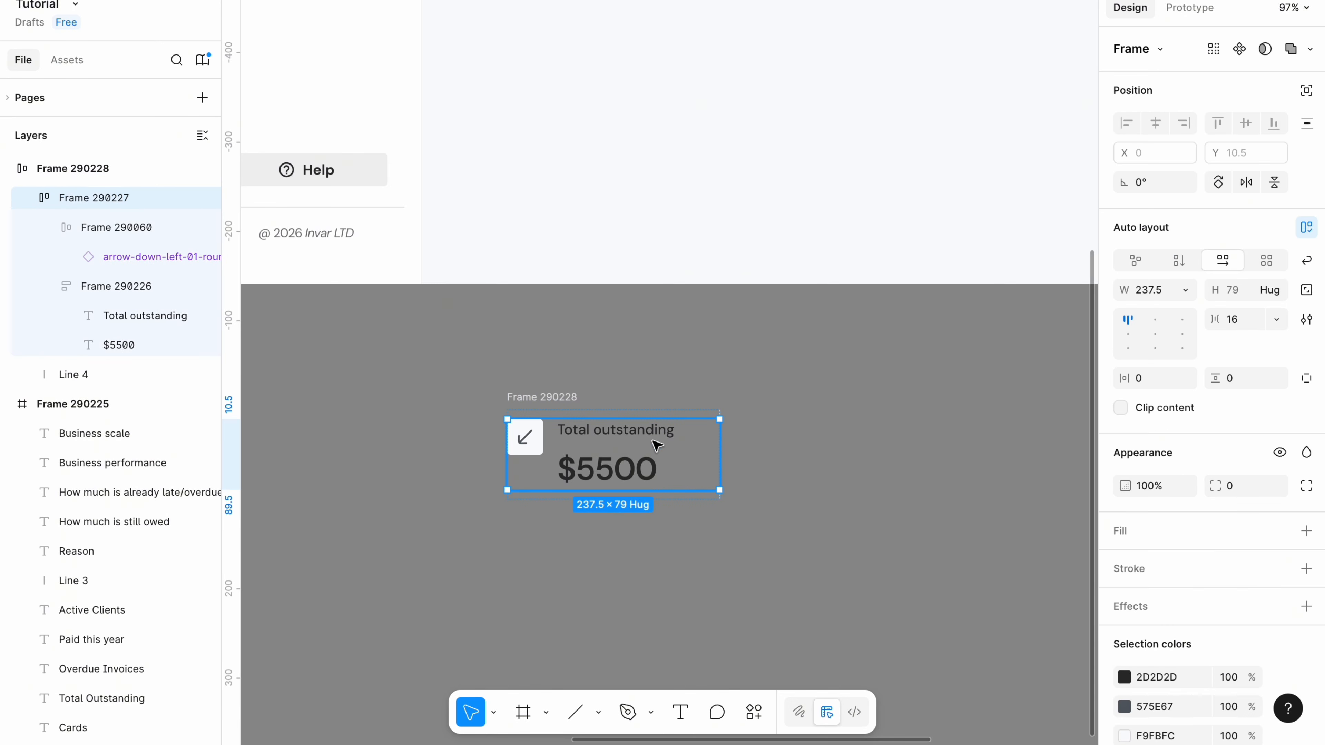
click(1180, 295)
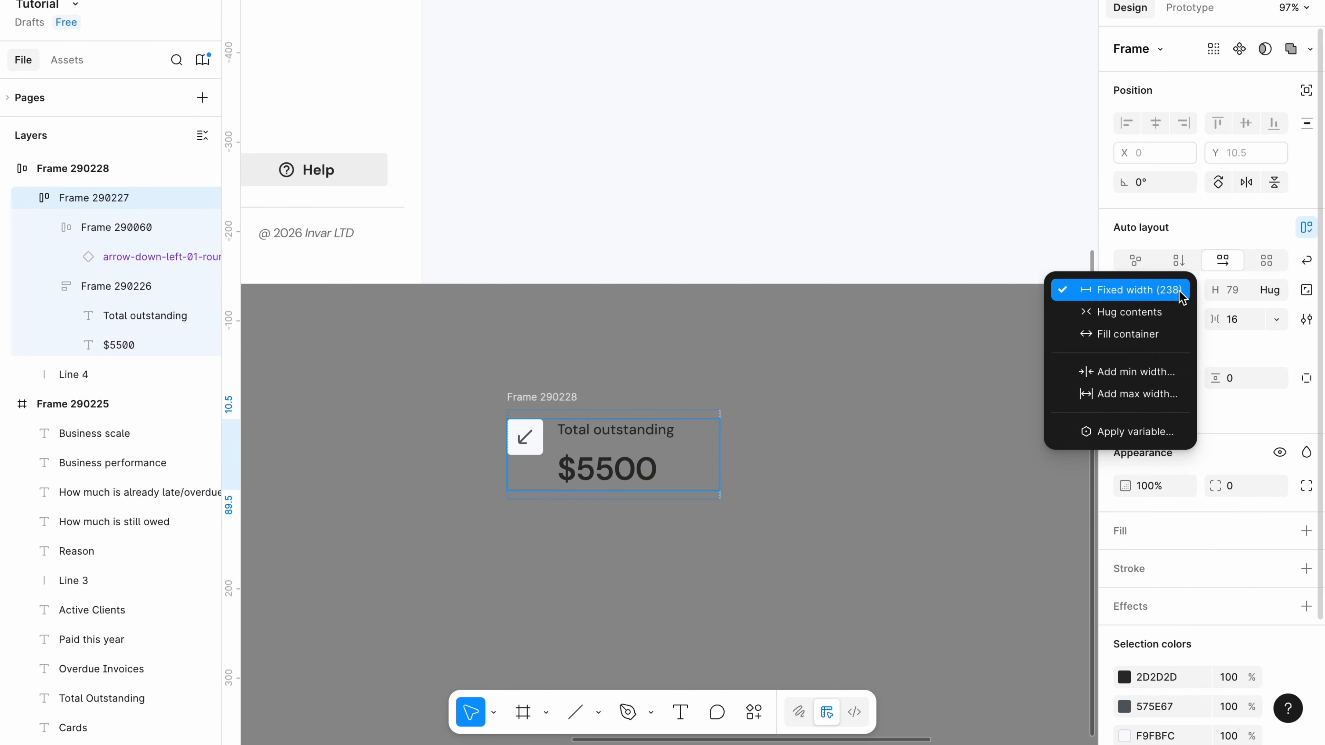
click(1154, 336)
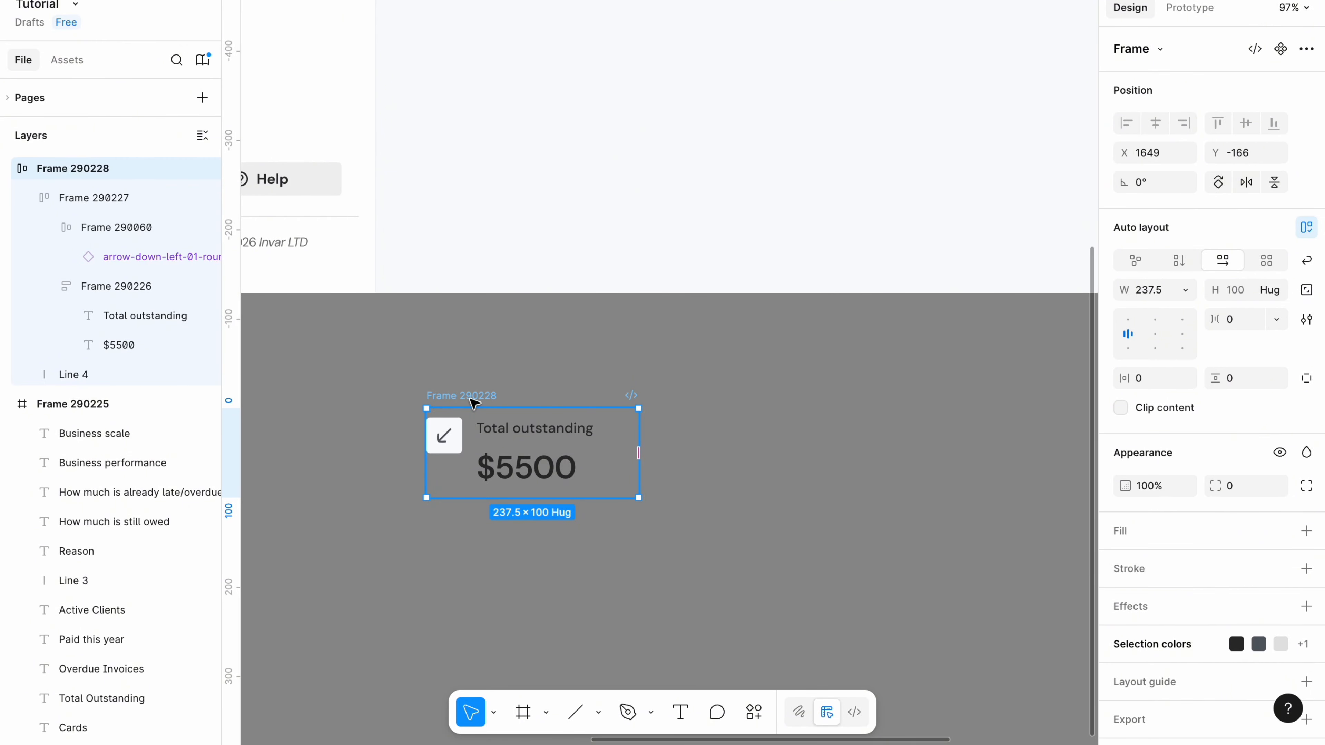
Wrap the stat row in another auto-layout frame with zero padding.
key(shift+a)
click(1153, 381)
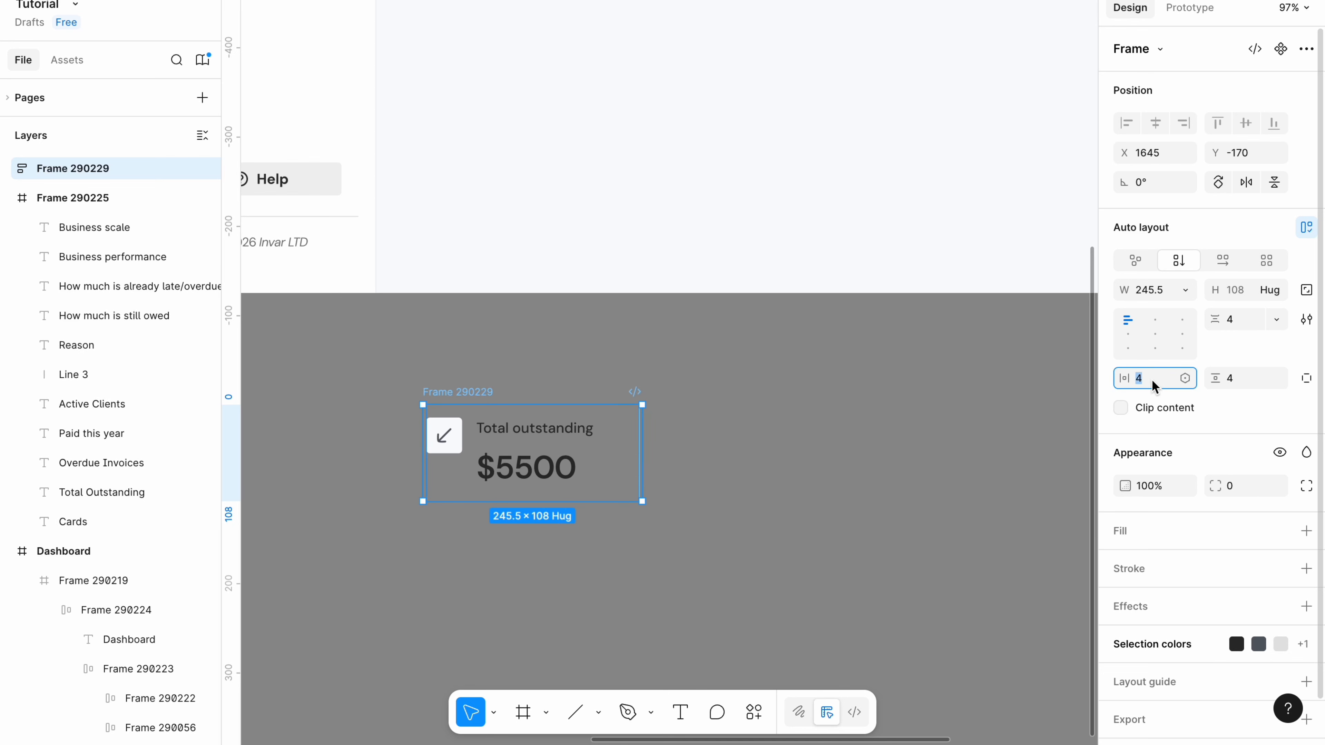
text(0)
key(Tab)
text(0)
key(Return)
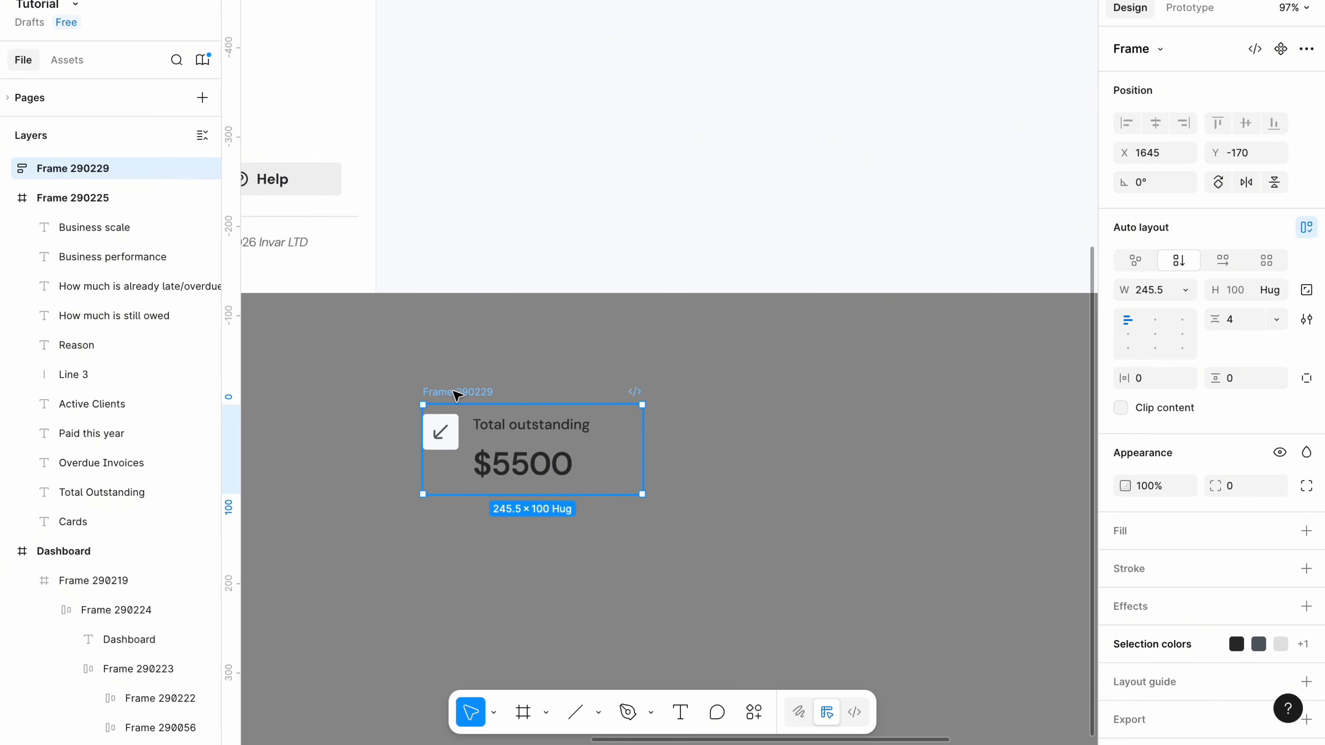
click(8, 169)
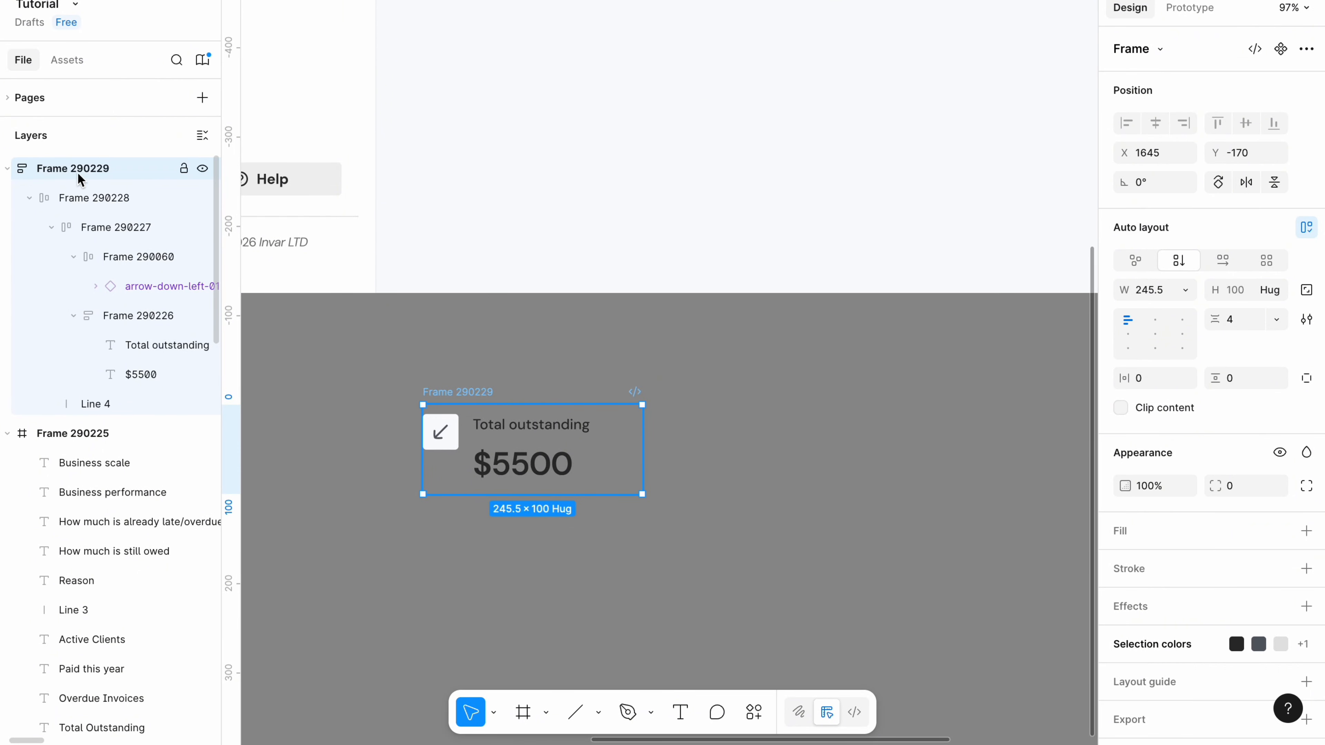
click(86, 199)
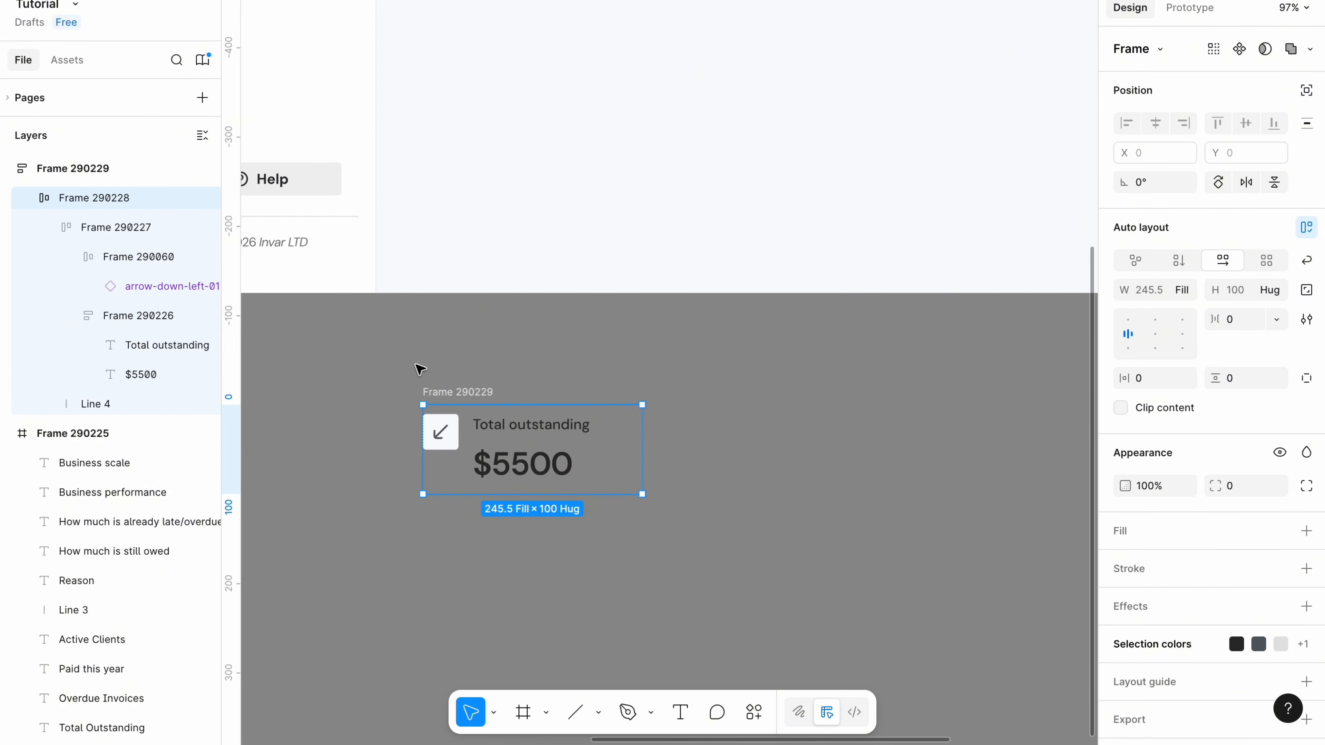
Duplicate the stat card into four, arrange them horizontally, and widen the row.
key(ctrl+d)
key(ctrl+d)
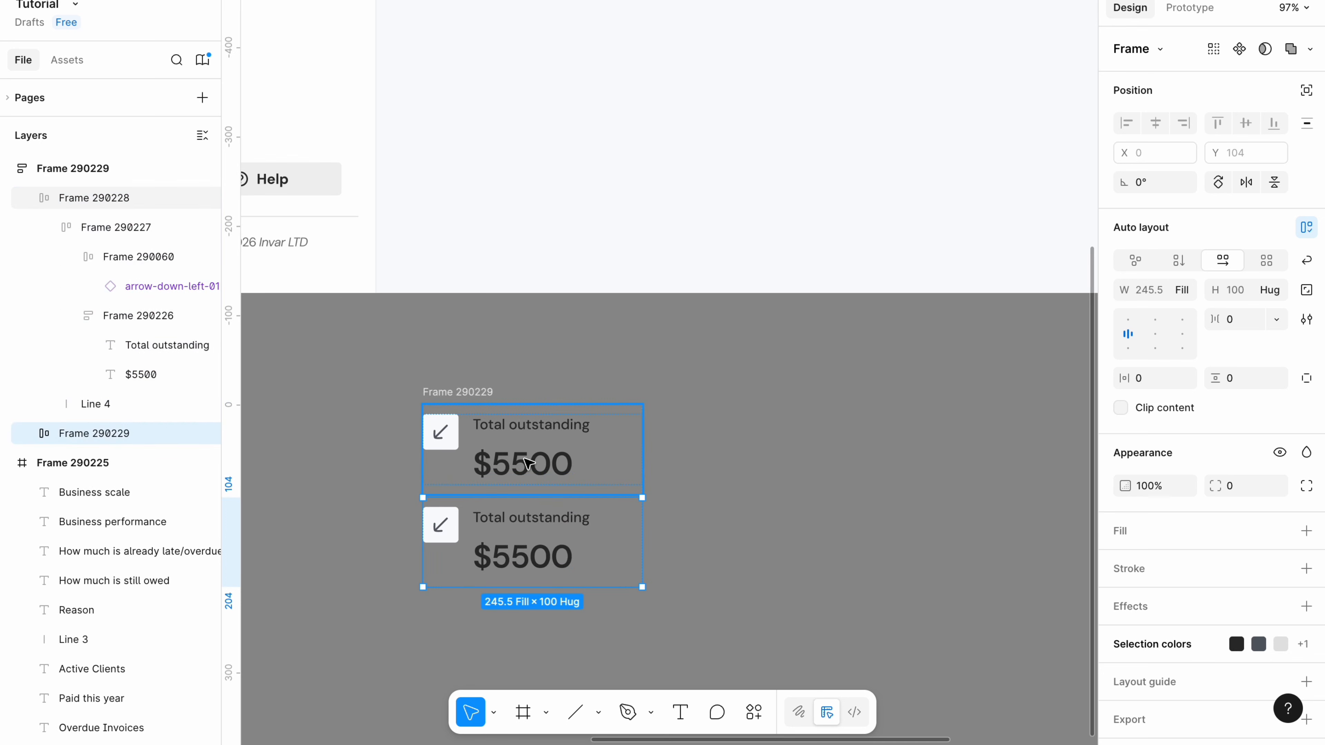
key(ctrl+d)
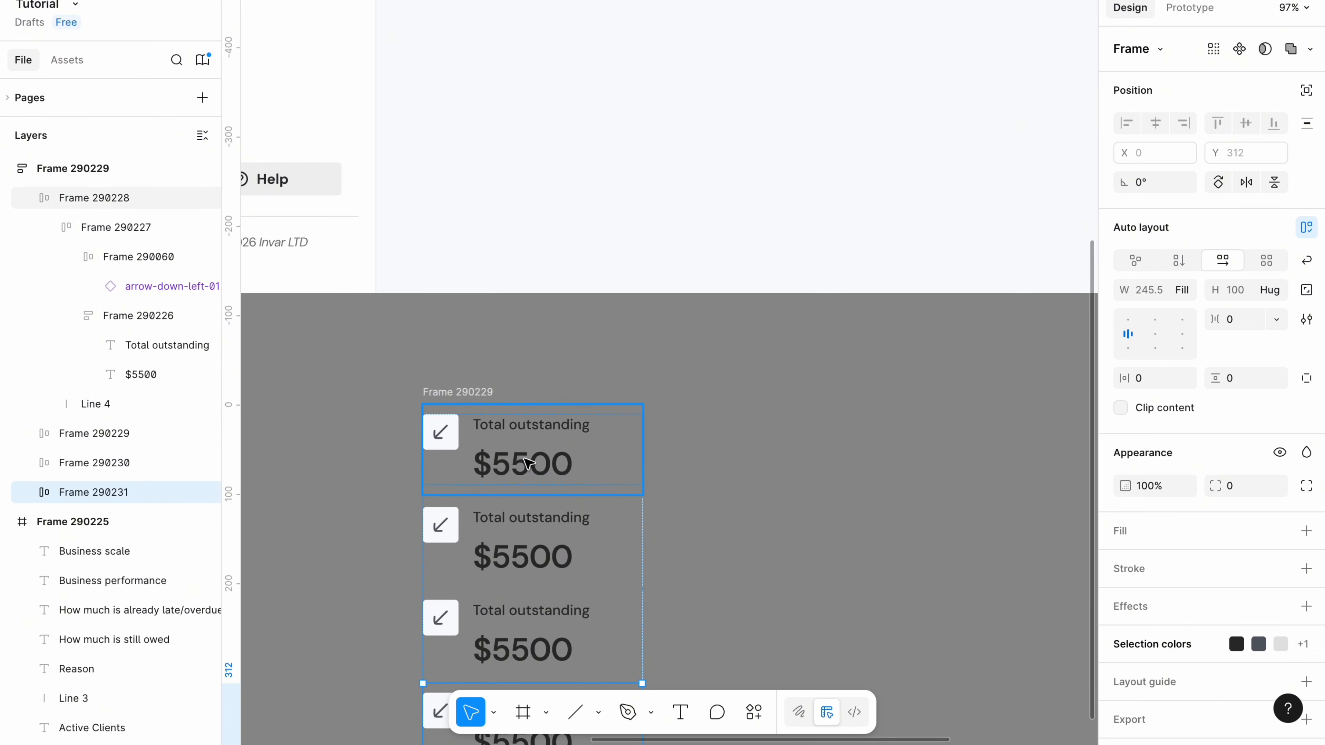
click(443, 388)
scroll(819, 429, down, 4)
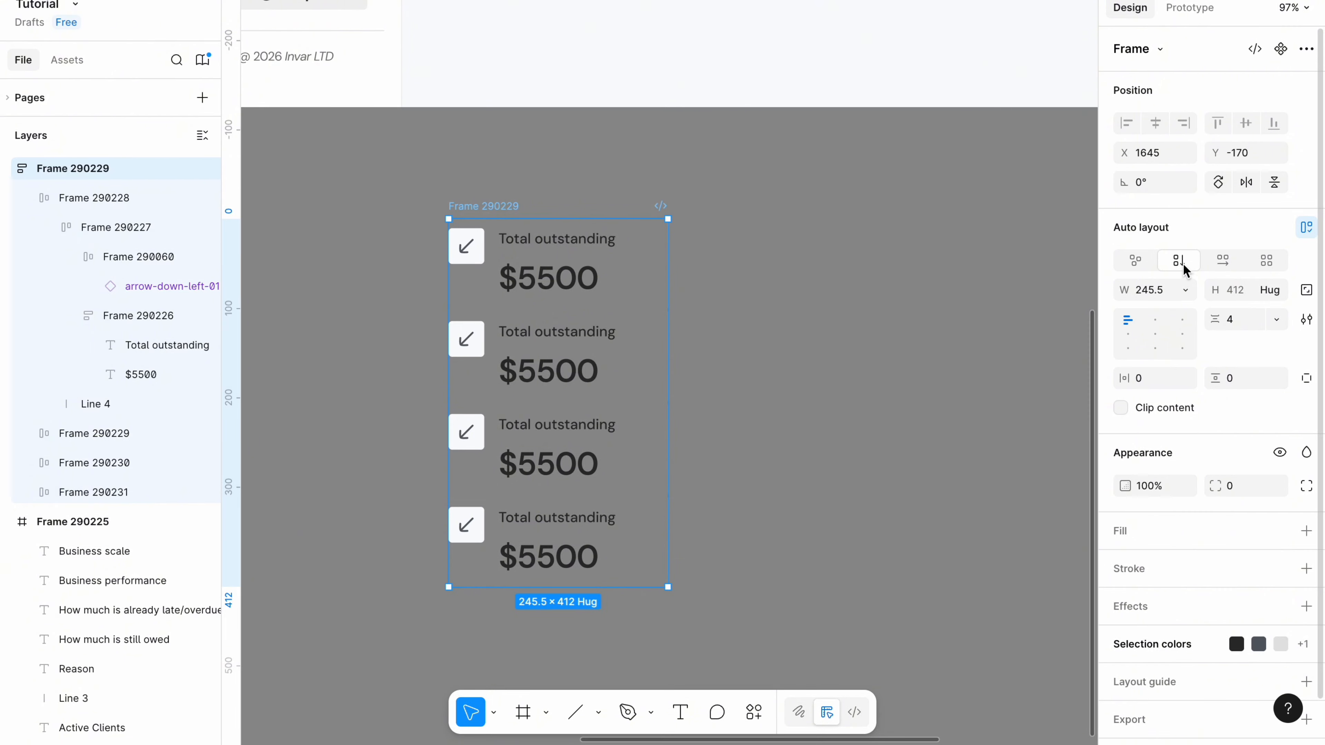
click(1223, 263)
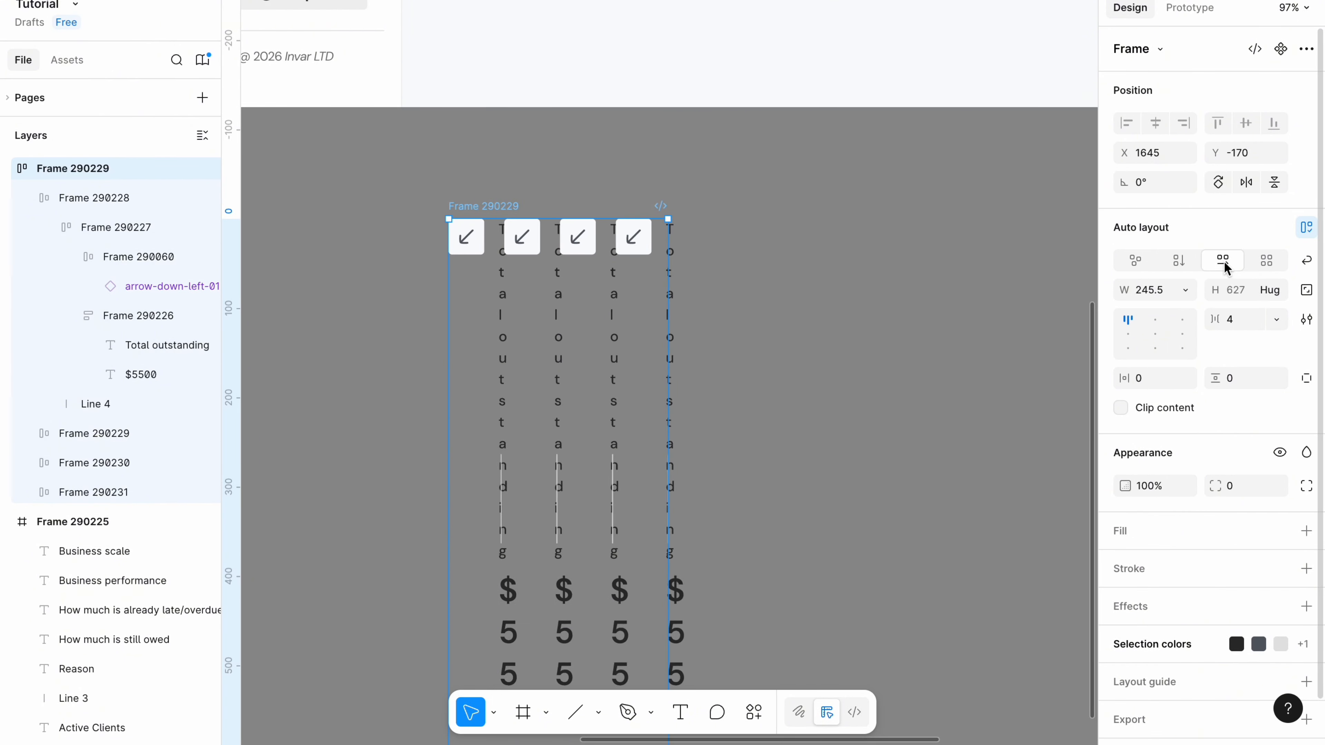
drag(664, 302, 1050, 279)
scroll(939, 287, right, 2)
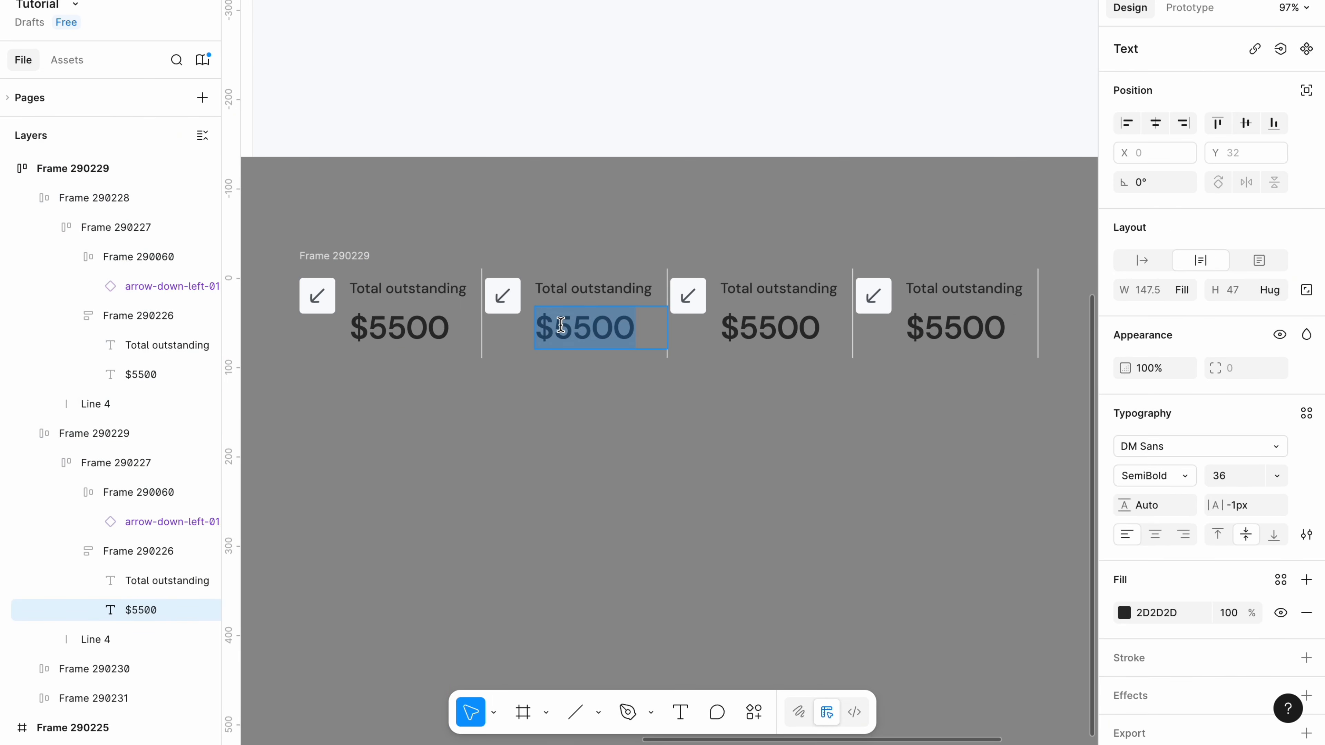
Relabel the copies Overdue invoices $895, Paid this year $25,000, and Active clients 104.
click(561, 325)
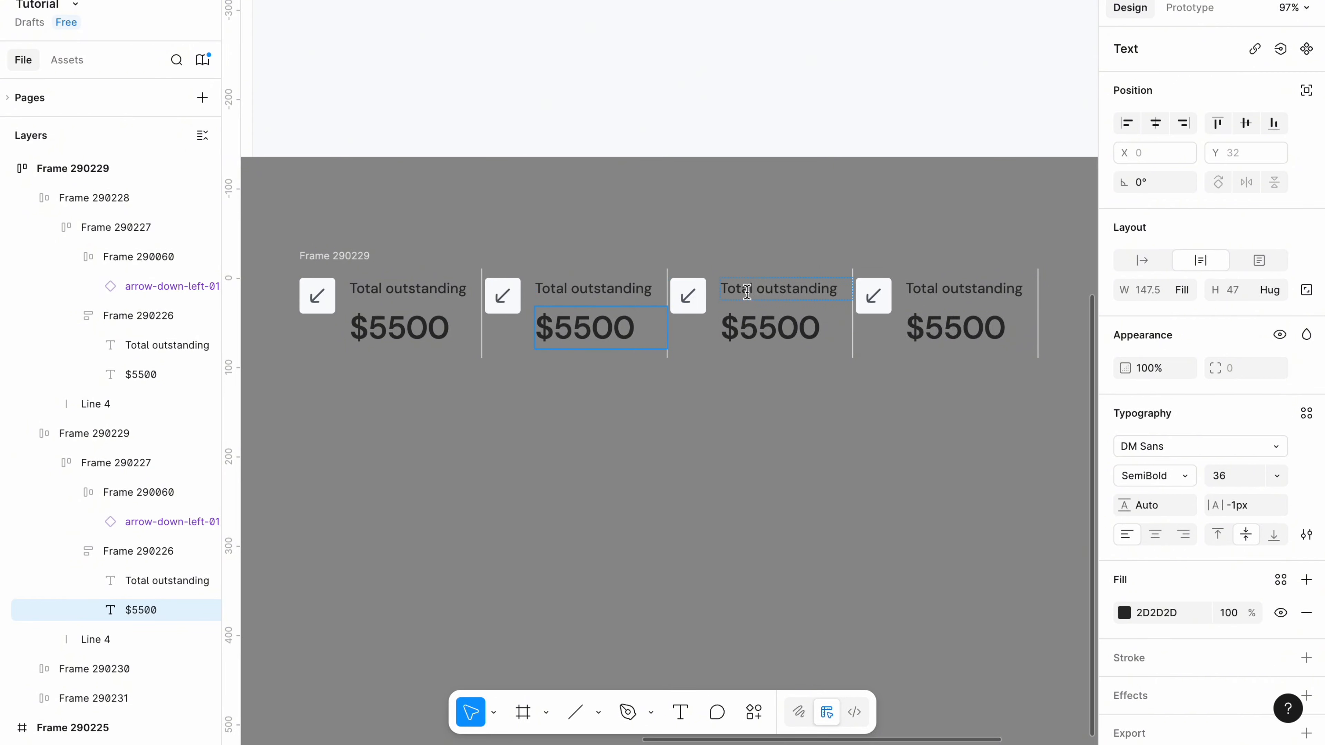
text(due in)
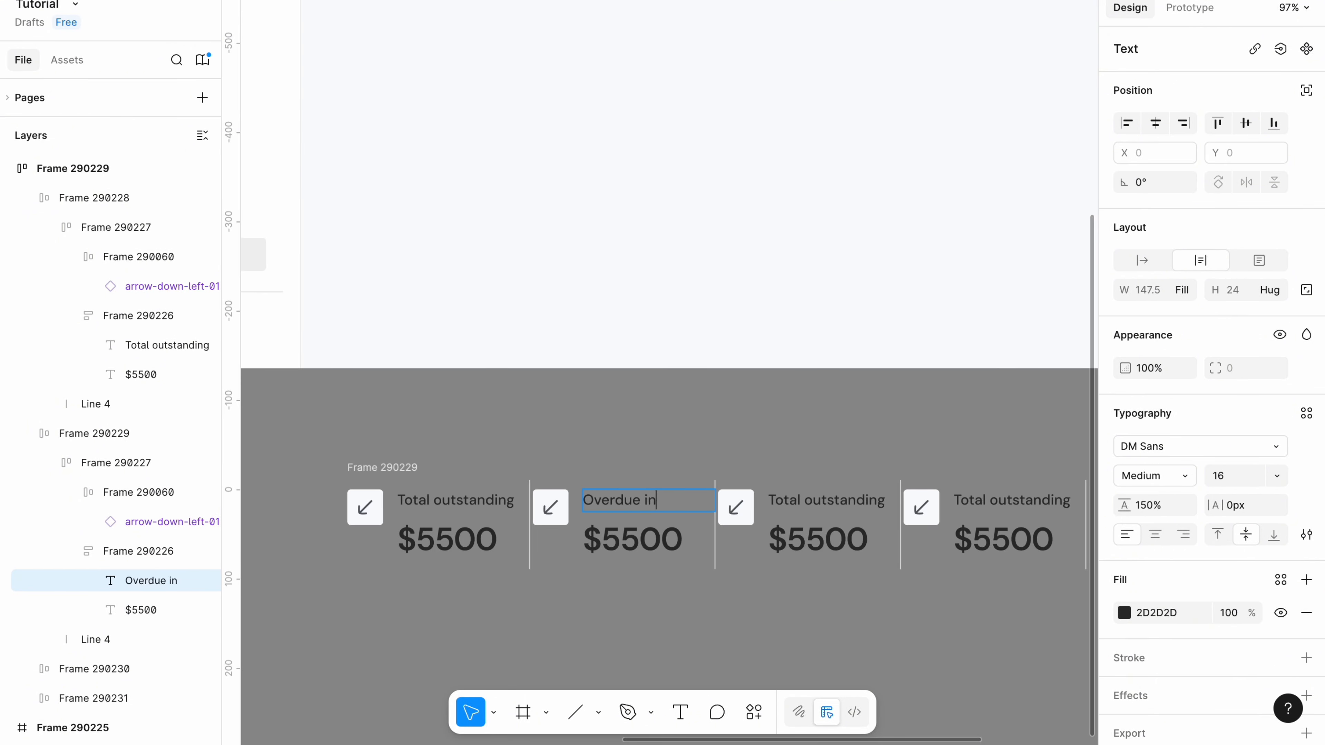
text(ces)
text(ear)
text(89)
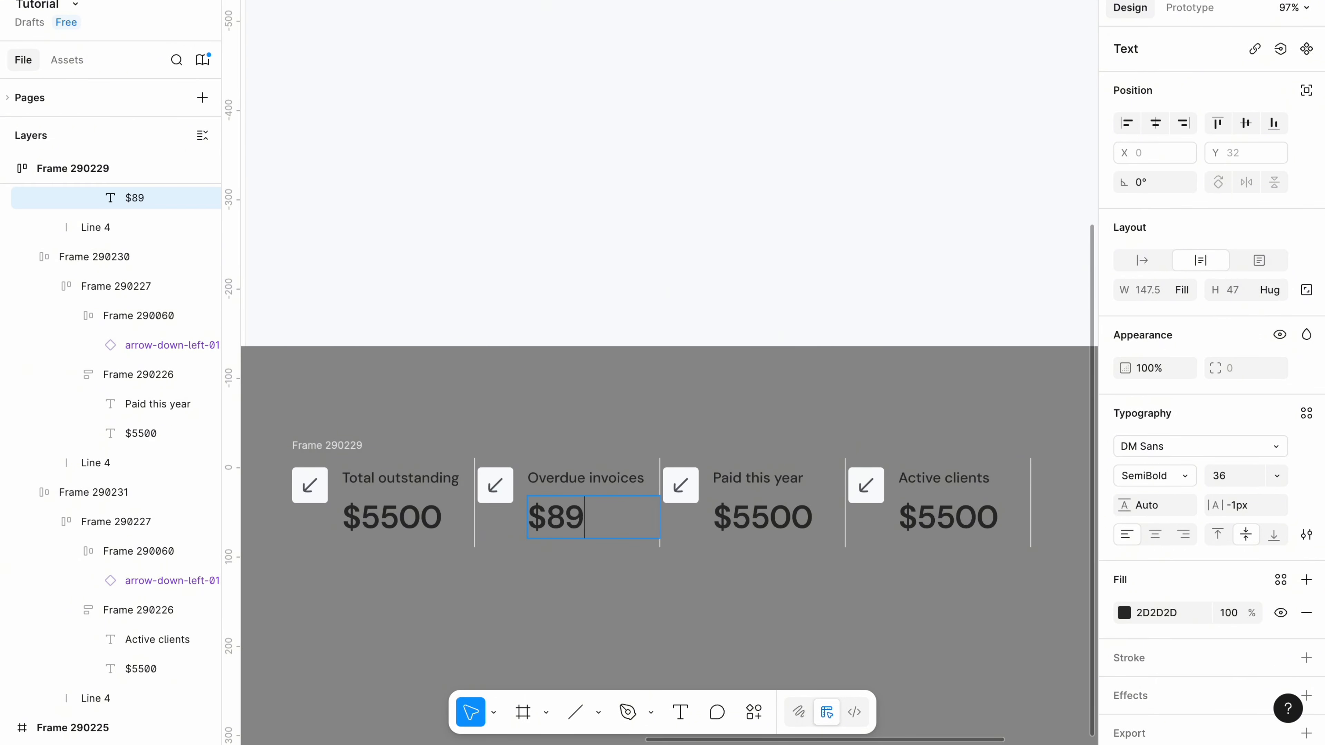
text(5)
click(749, 511)
key(BackSpace)
text(25,)
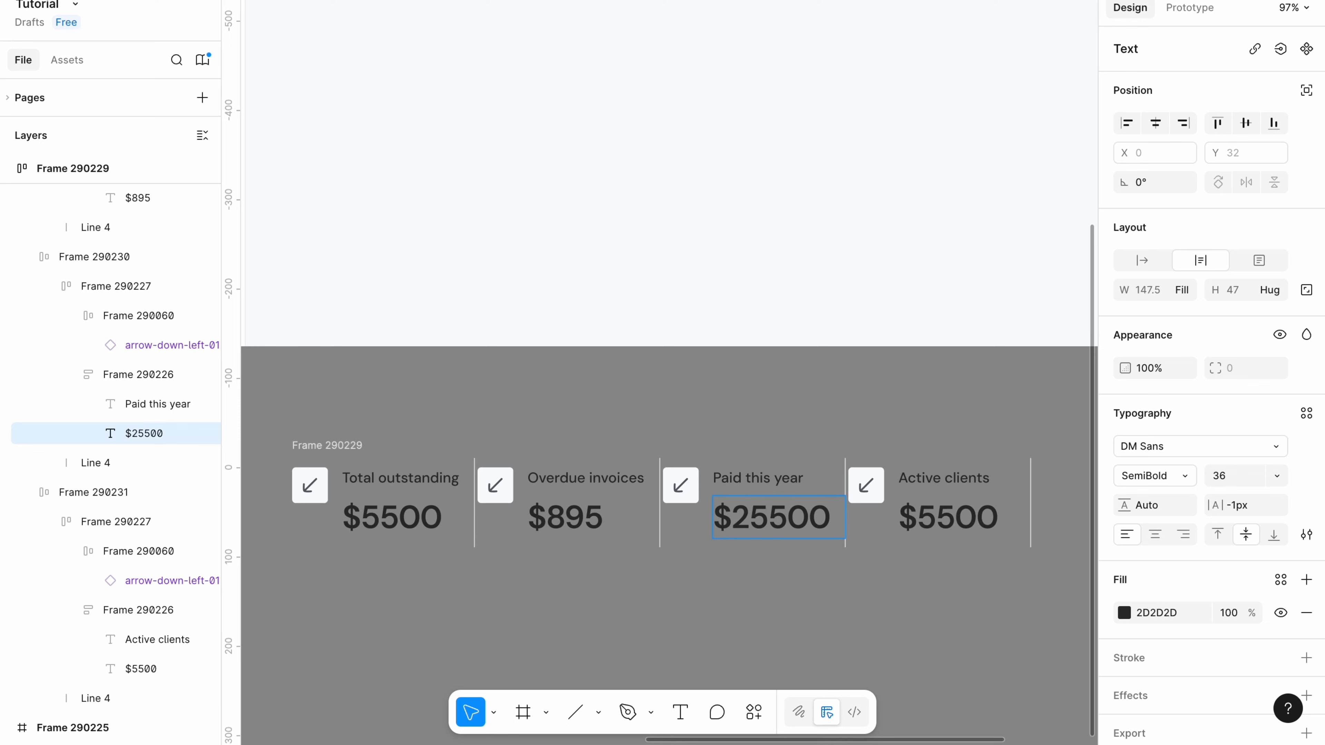
text(0)
click(735, 551)
key(BackSpace)
click(936, 518)
key(super+a)
key(BackSpace)
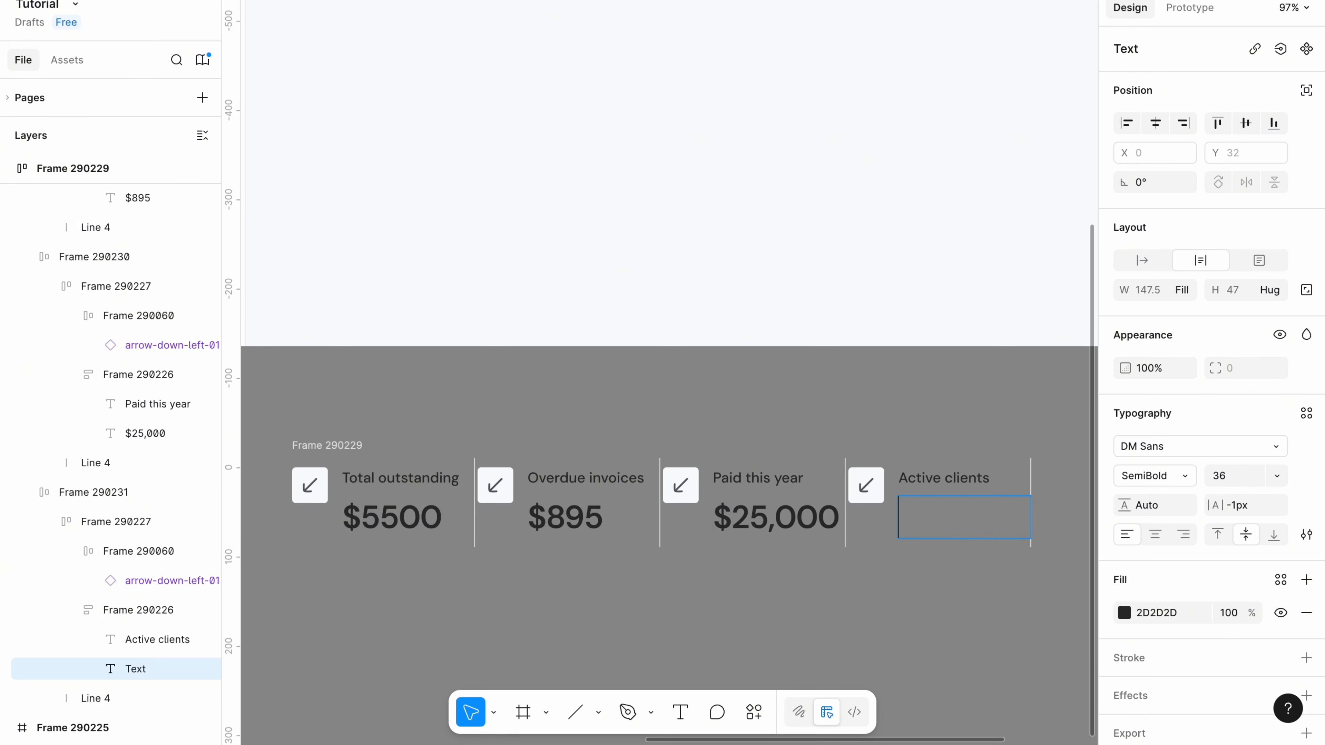
text(104)
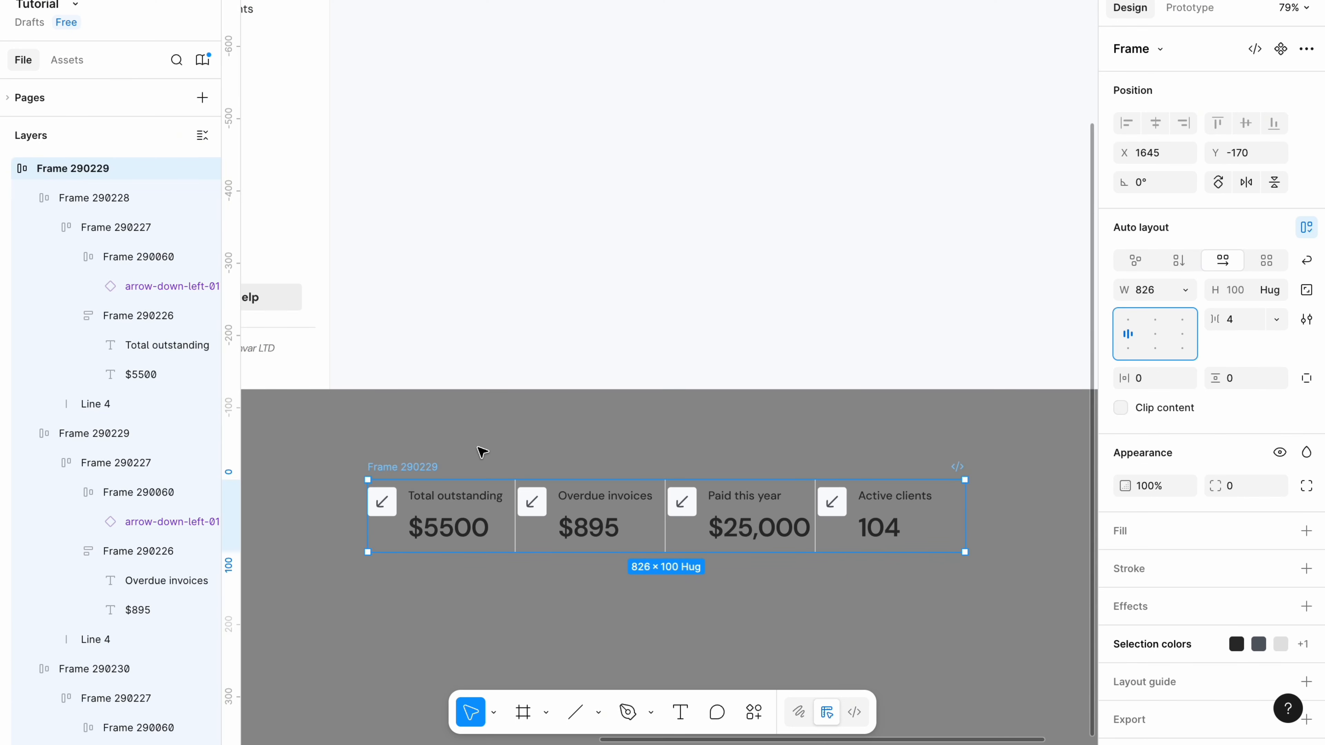
Move the Paid this year card ahead of Overdue invoices.
click(526, 457)
click(720, 517)
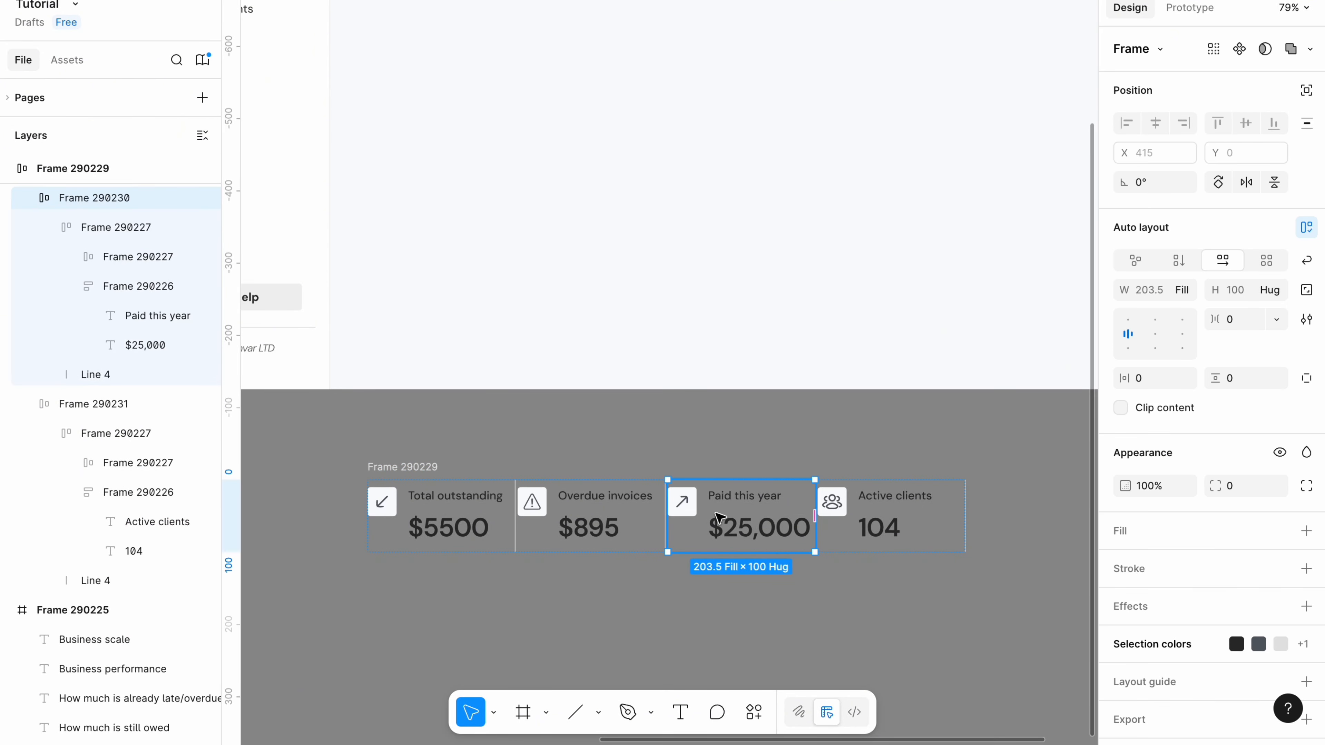
drag(719, 516, 574, 516)
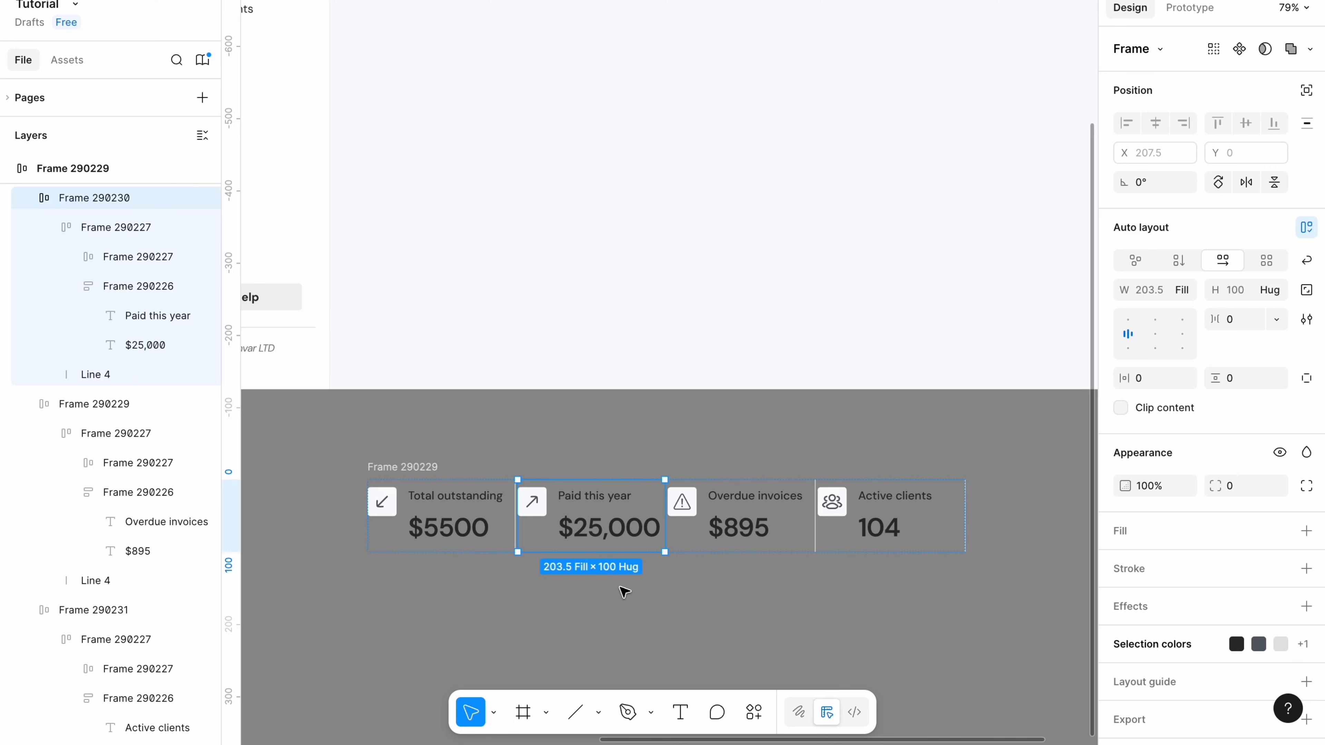
Set the card row's gap to 32 and padding to 24/28.
drag(400, 468, 389, 465)
click(1237, 320)
key(BackSpace)
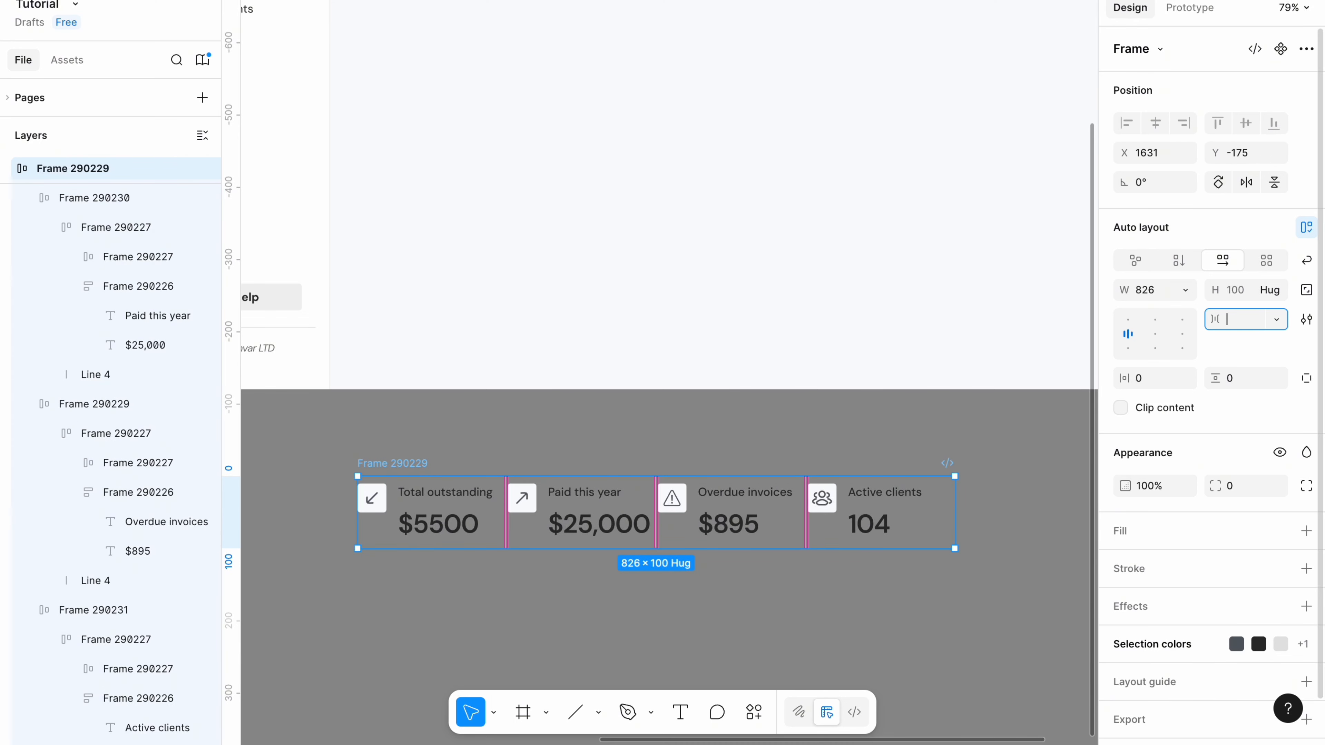
click(758, 438)
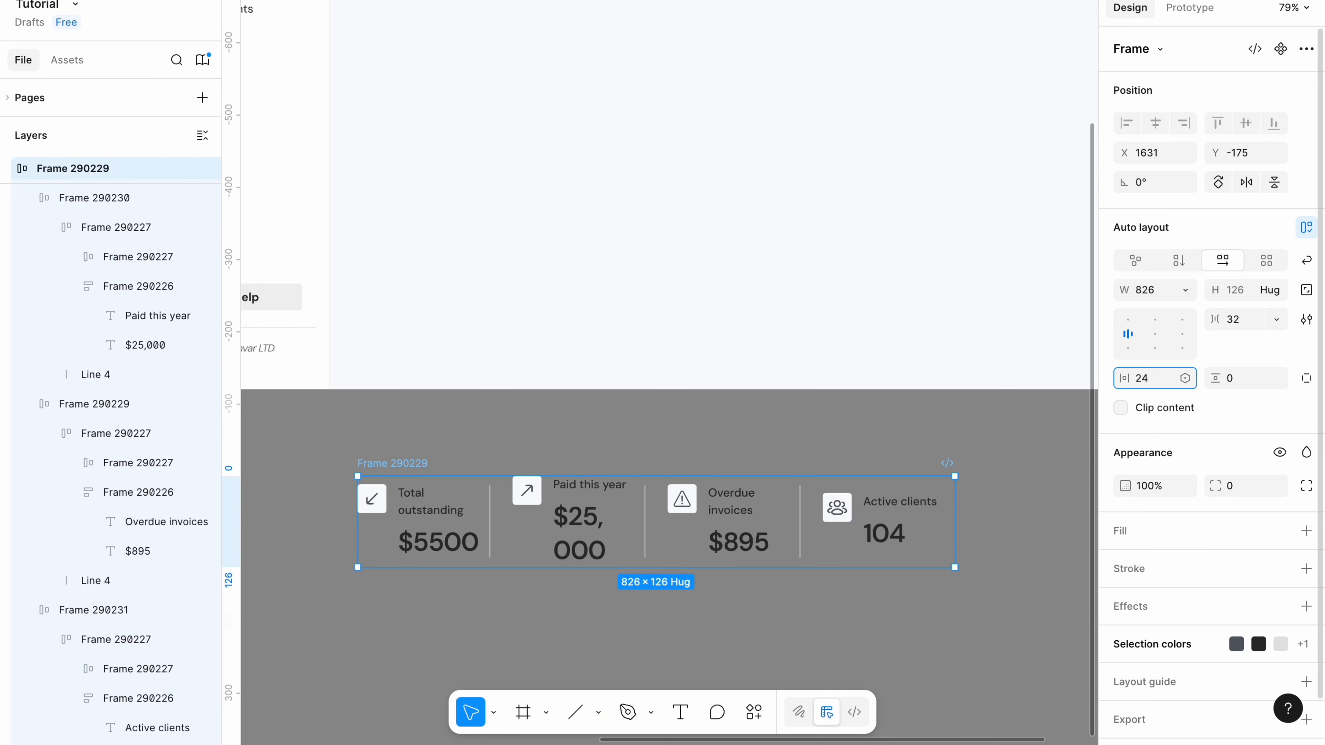
key(BackSpace)
key(BackSpace)
click(1233, 380)
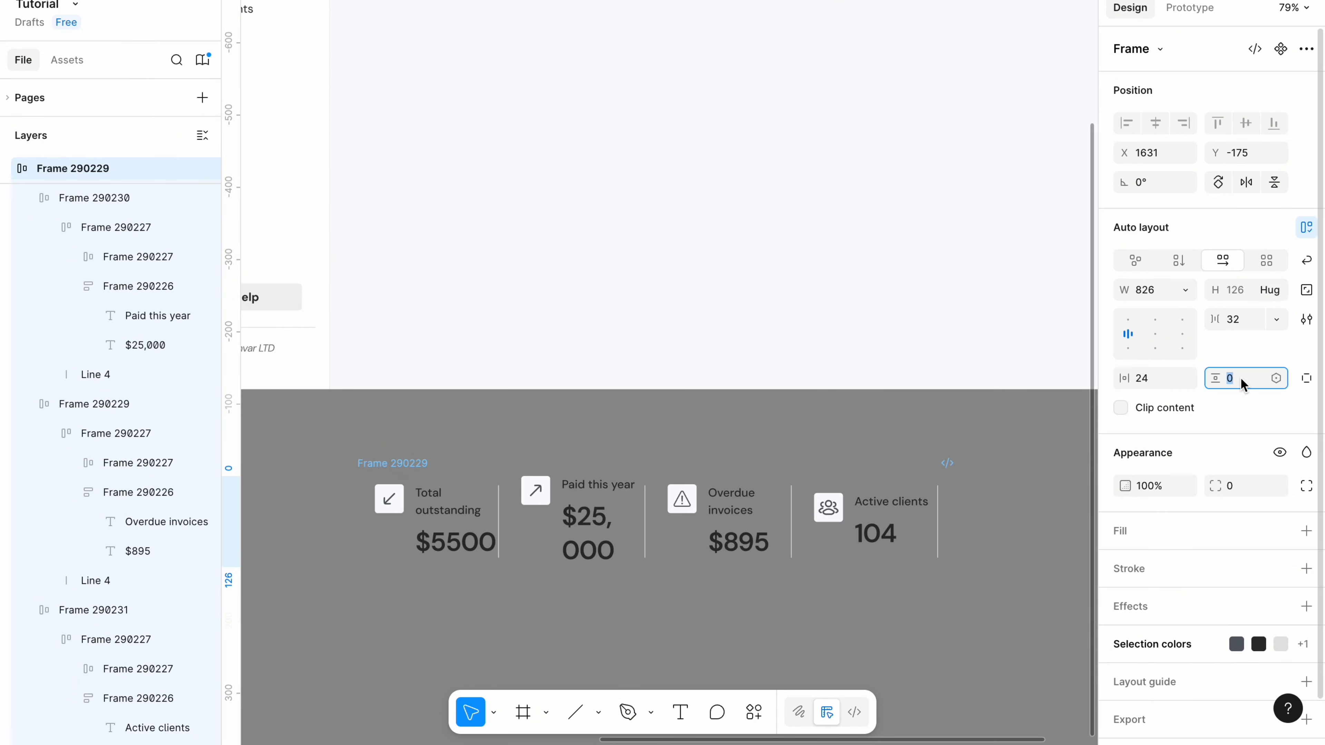
text(28)
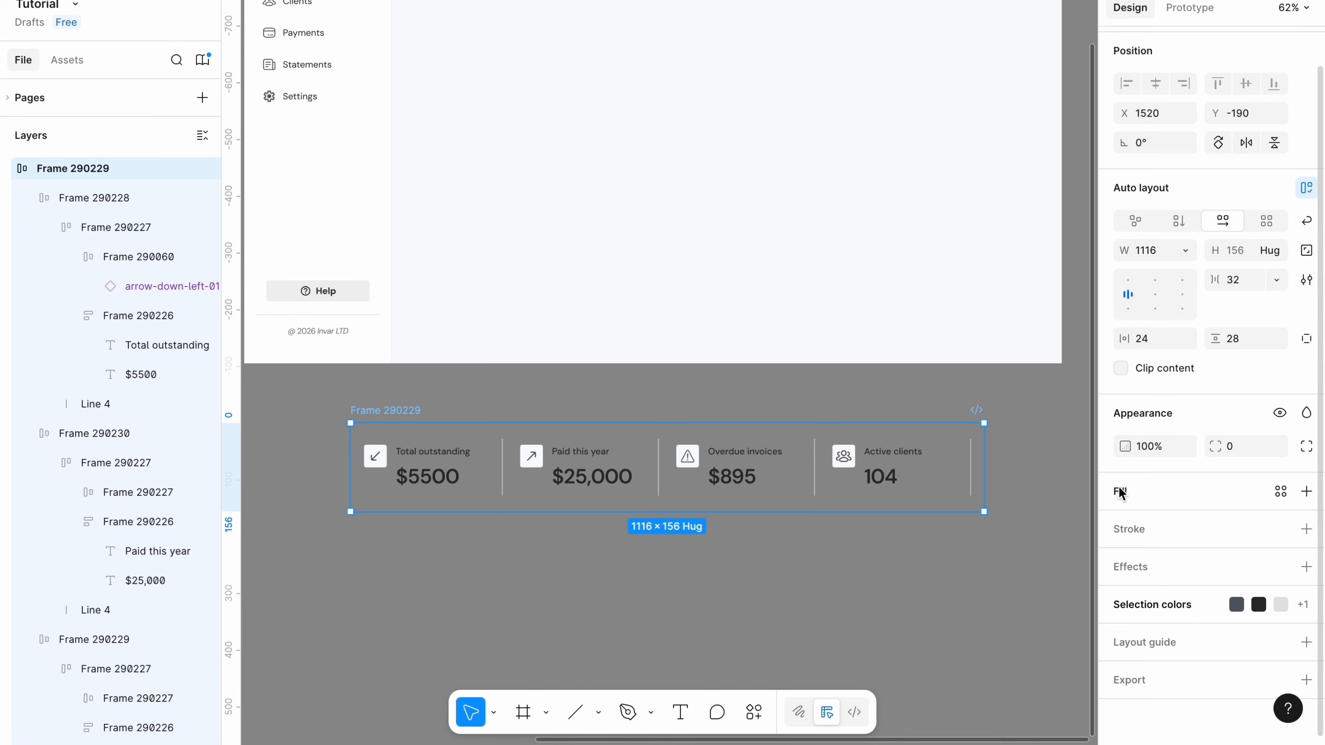
Give the card row a white fill, 4 corner radius, and a light F1F1F1 border.
click(1121, 493)
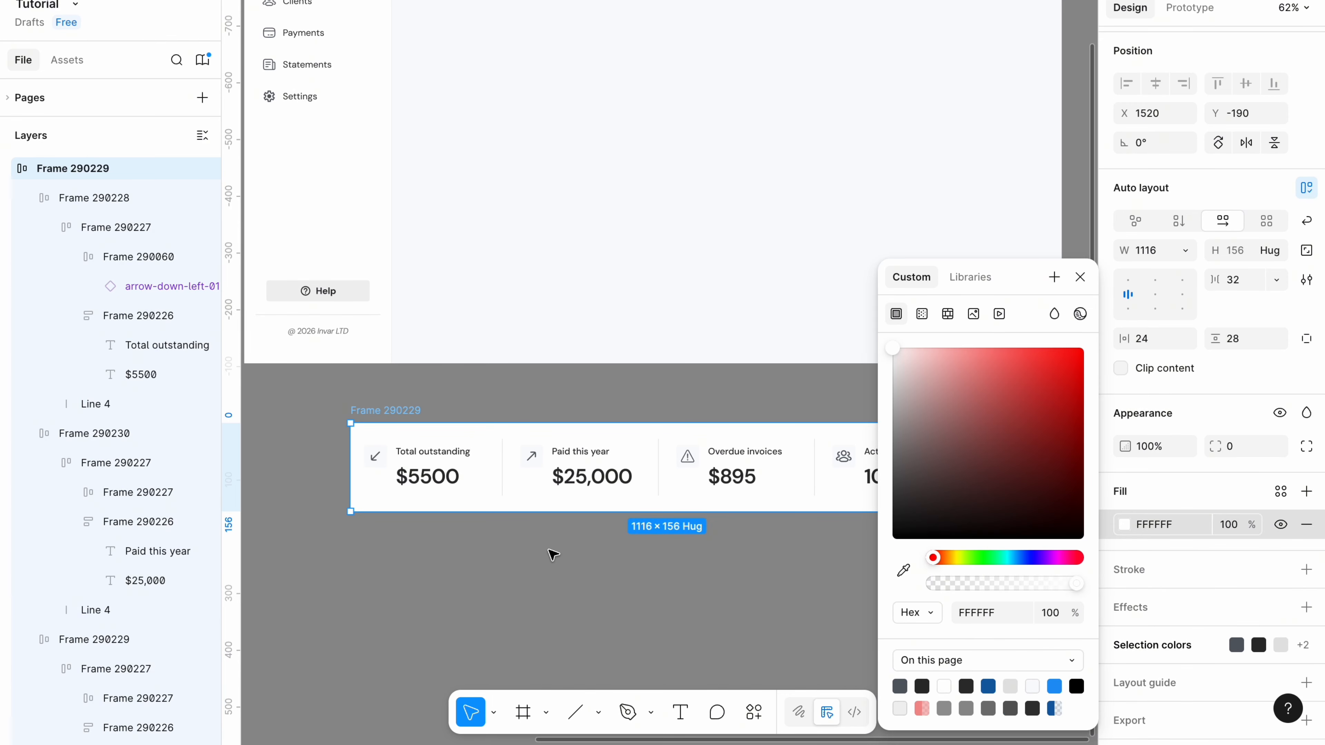
click(1233, 450)
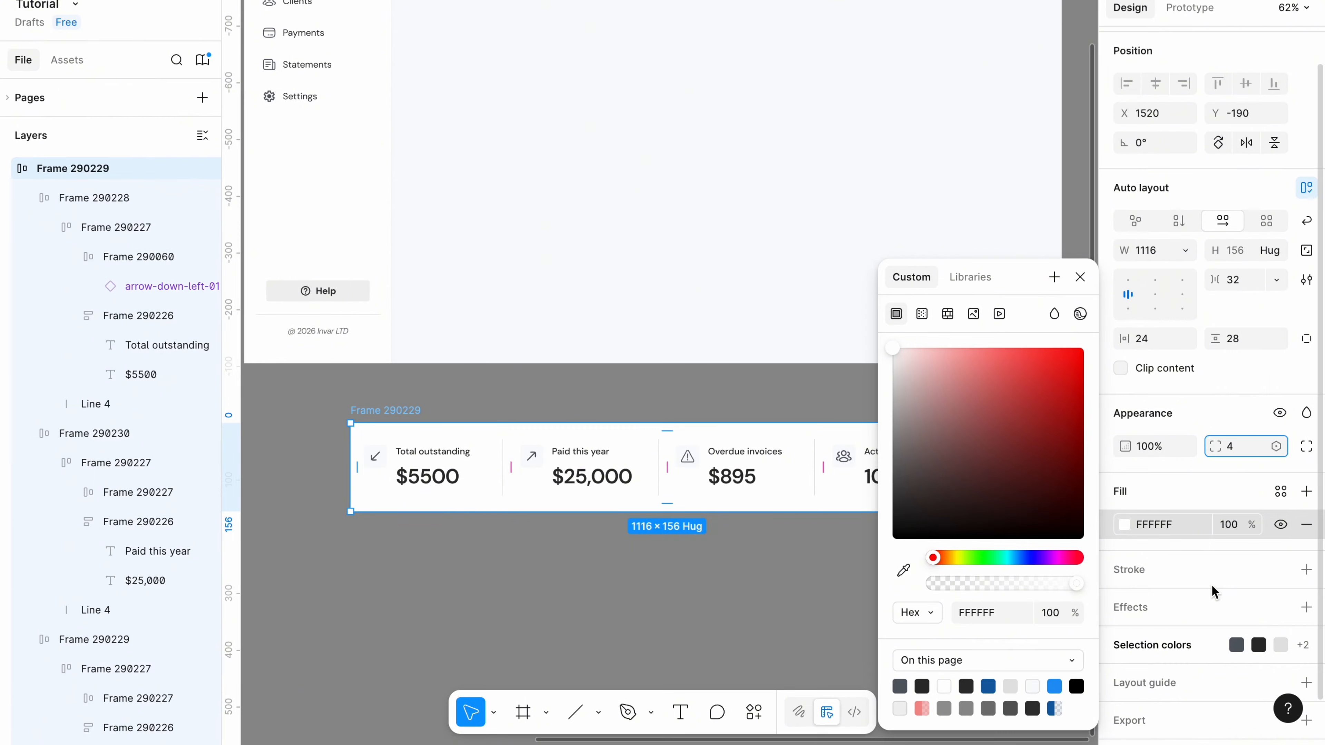
click(1306, 569)
click(998, 617)
scroll(893, 519, up, 4)
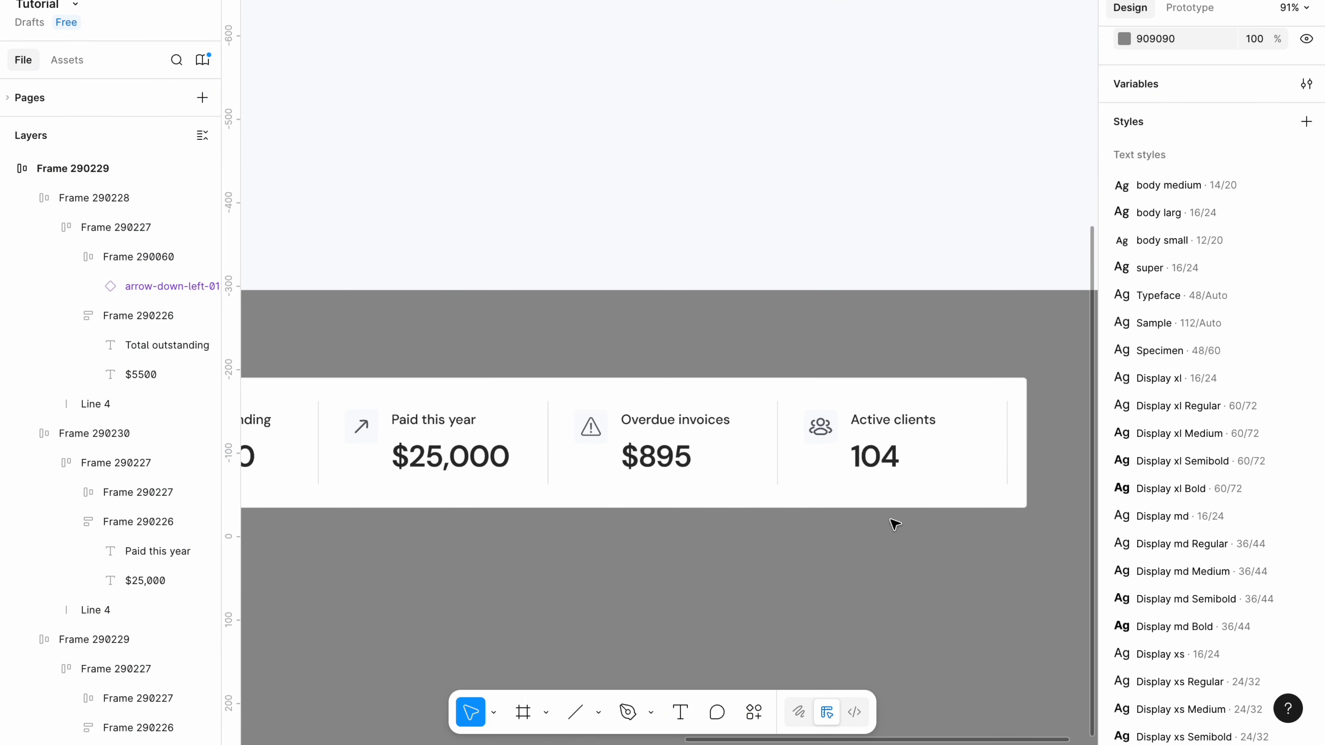
scroll(887, 521, right, 2)
scroll(887, 521, up, 1)
click(857, 511)
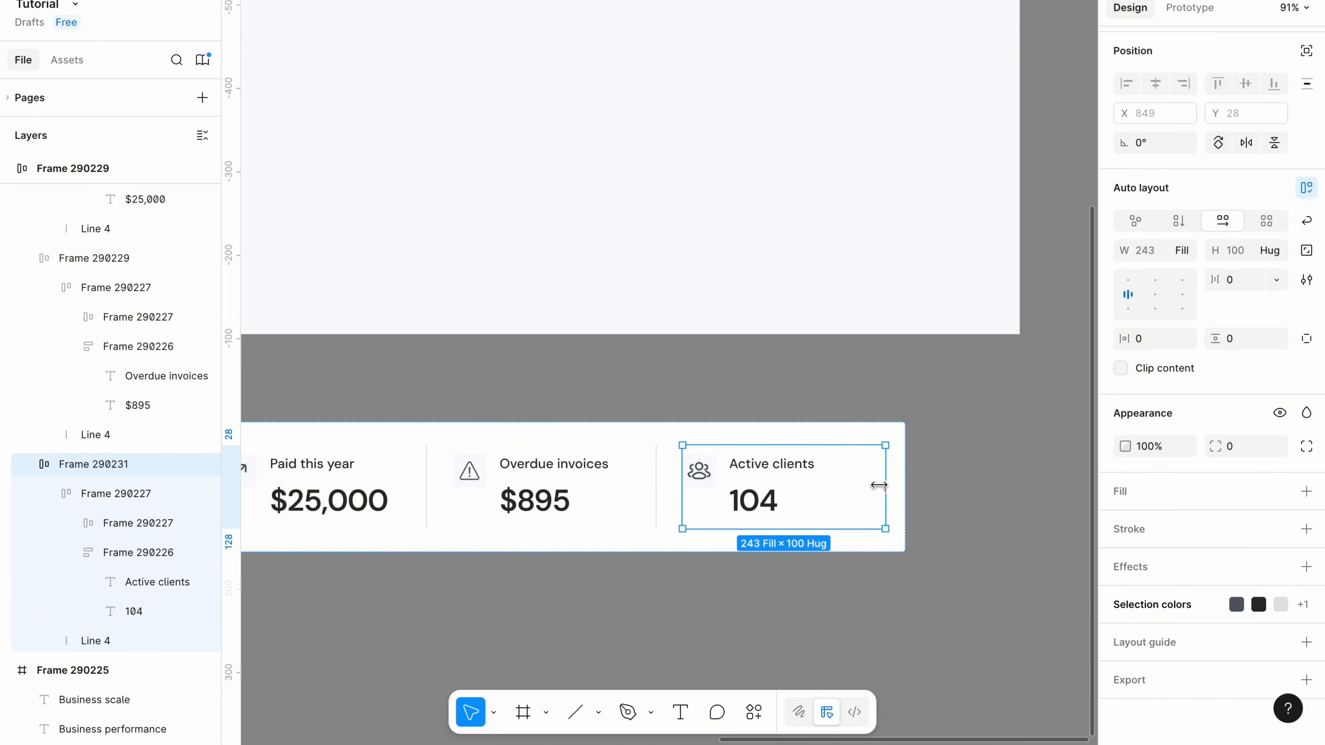
Place the stat-card row 36 below the Dashboard header and review the full layout.
click(134, 644)
click(926, 501)
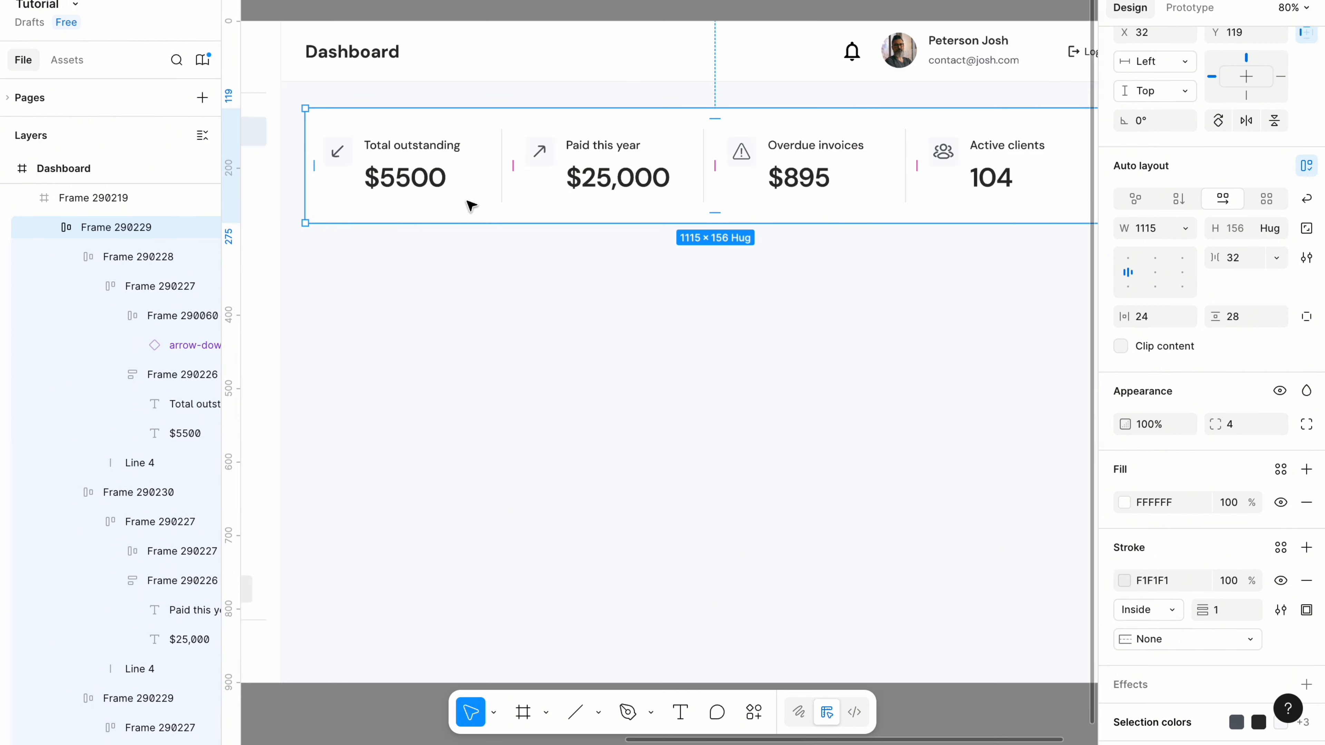
scroll(471, 205, right, 3)
scroll(475, 206, up, 1)
scroll(491, 196, left, 2)
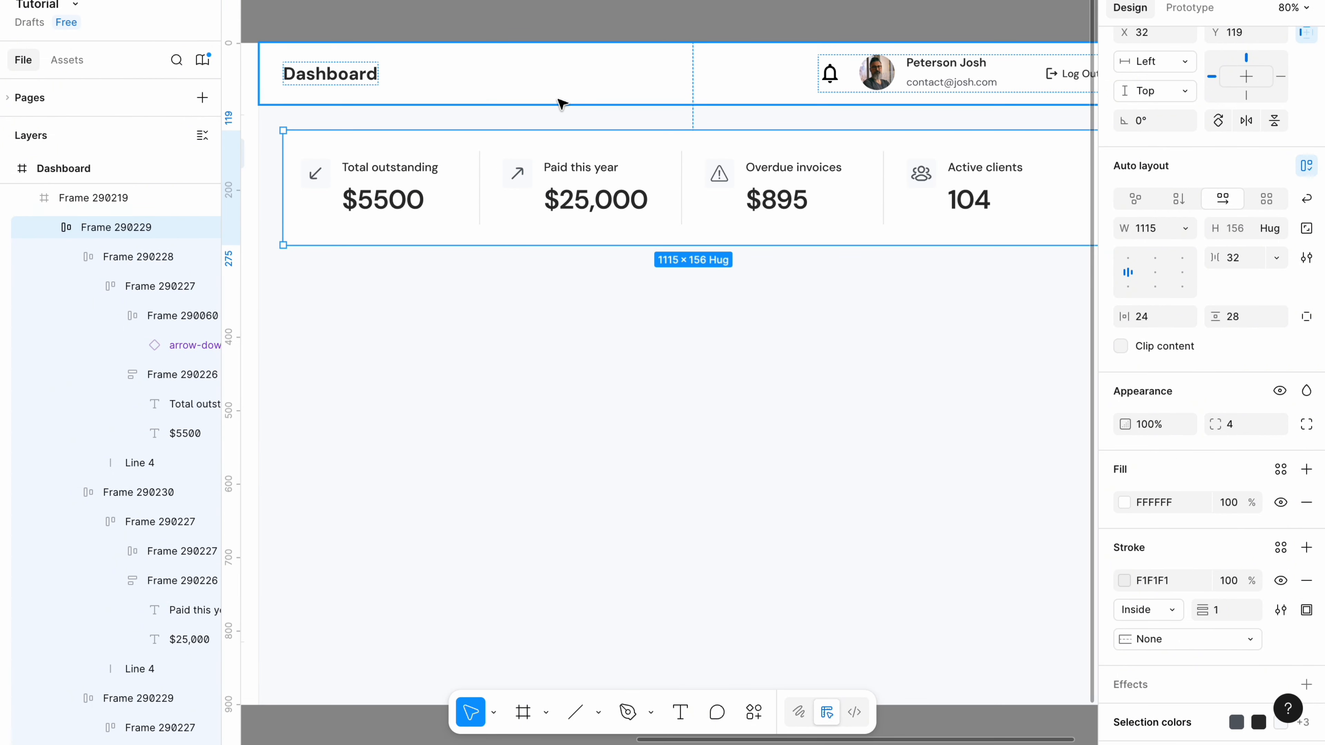
shift+click(673, 102)
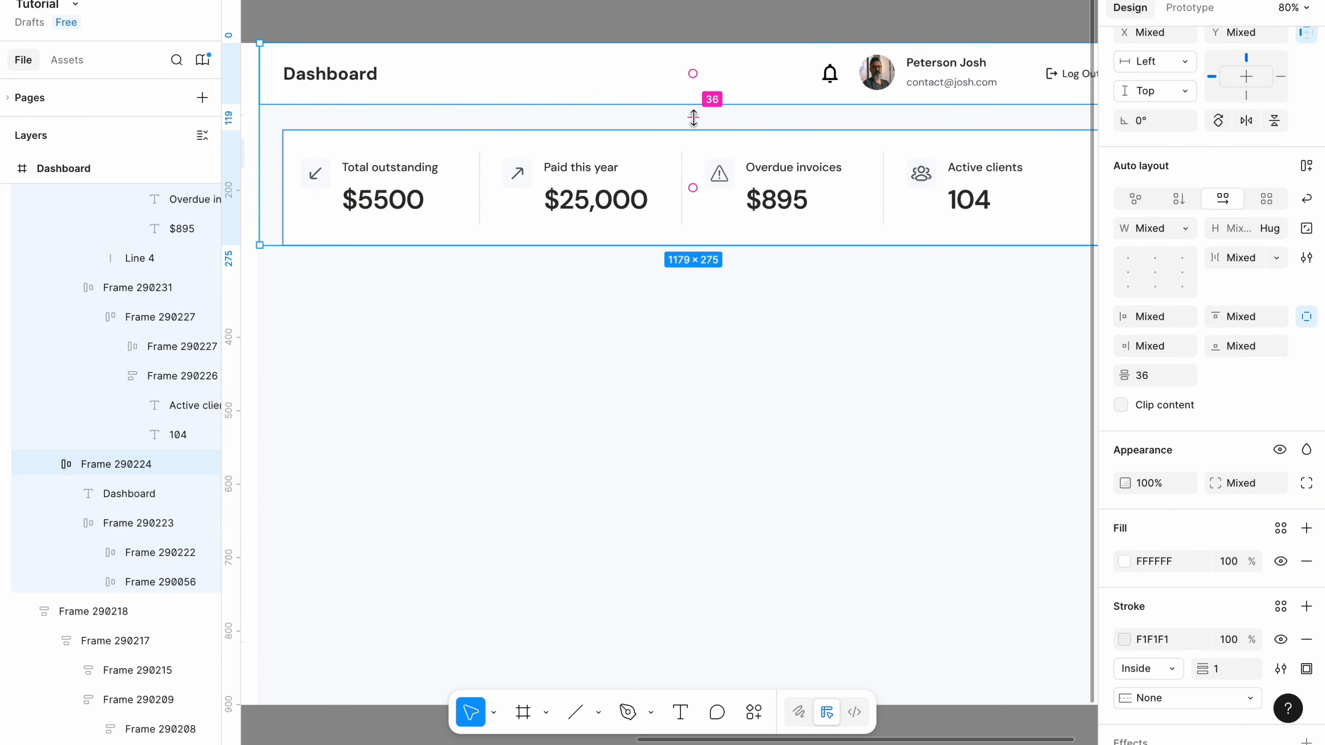
click(1138, 379)
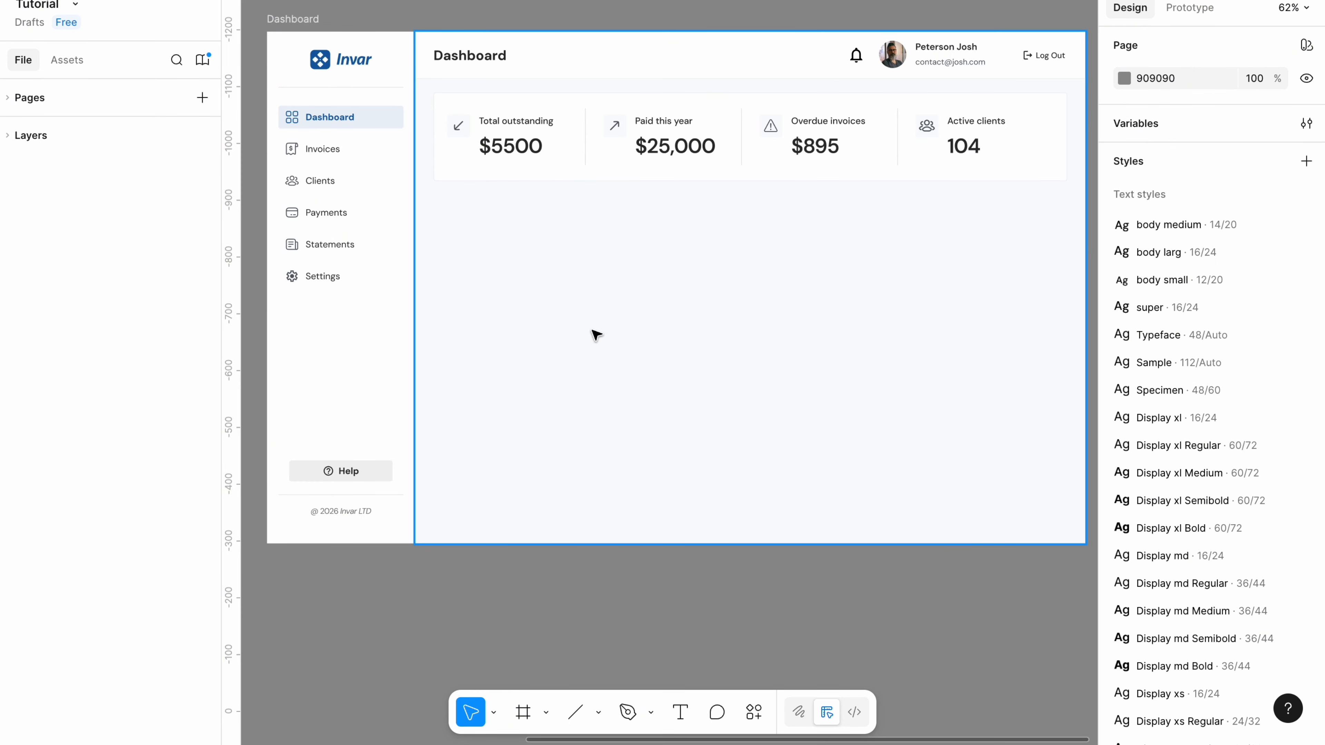
scroll(589, 360, down, 2)
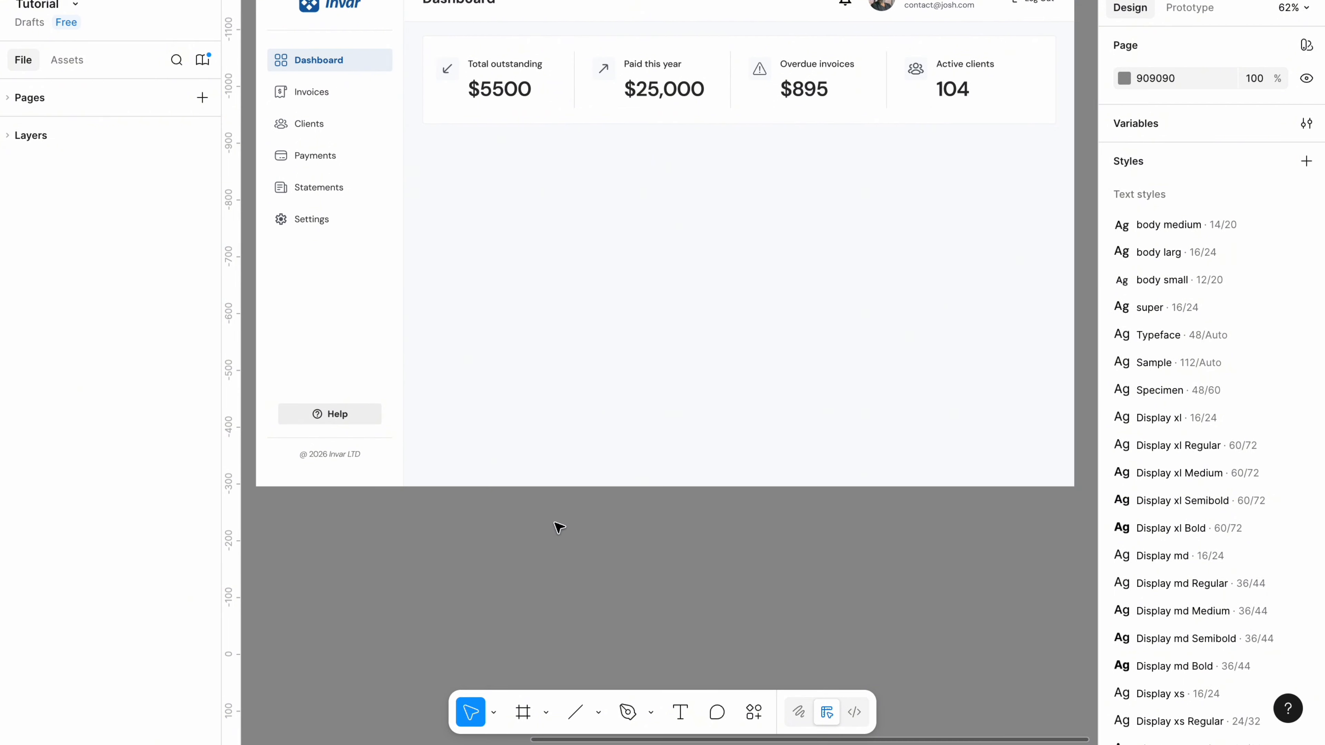
scroll(547, 572, down, 2)
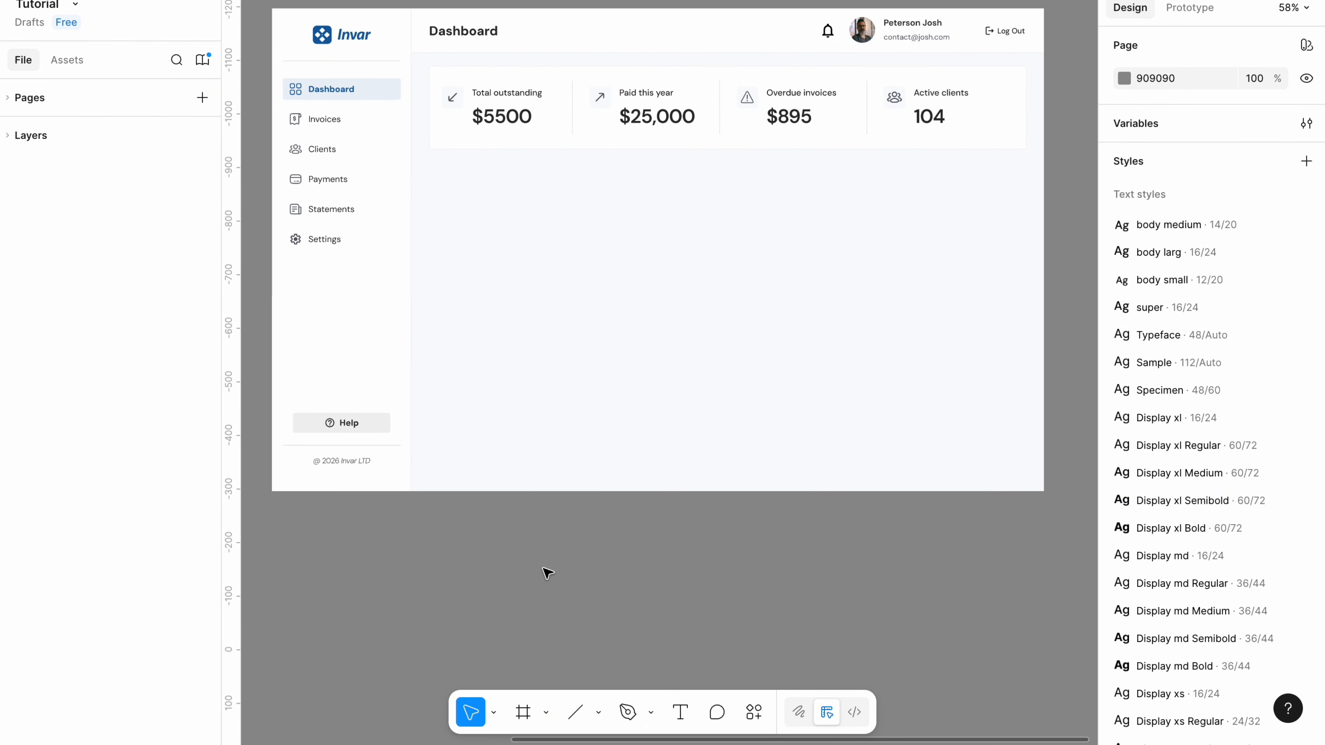
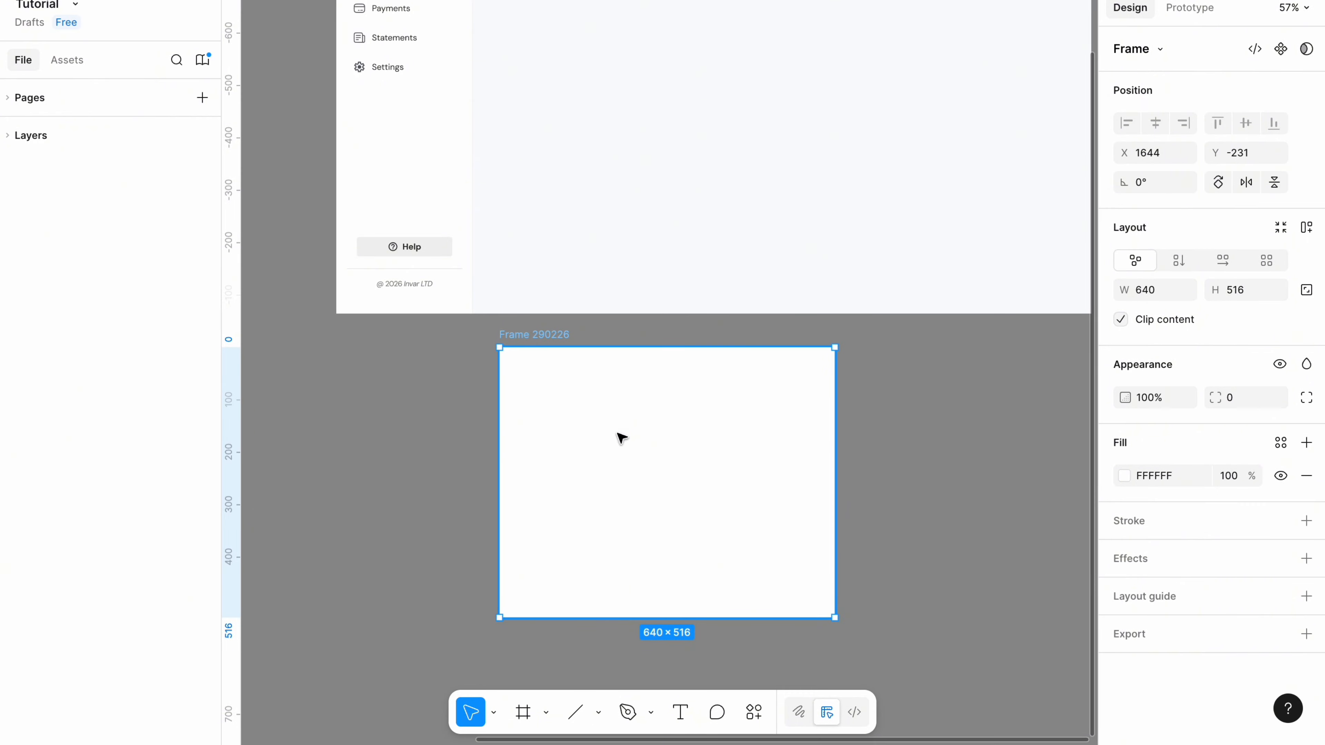
Add auto layout to Frame 290226 and keep its size fixed at 640 wide by 516 high.
scroll(730, 456, up, 1)
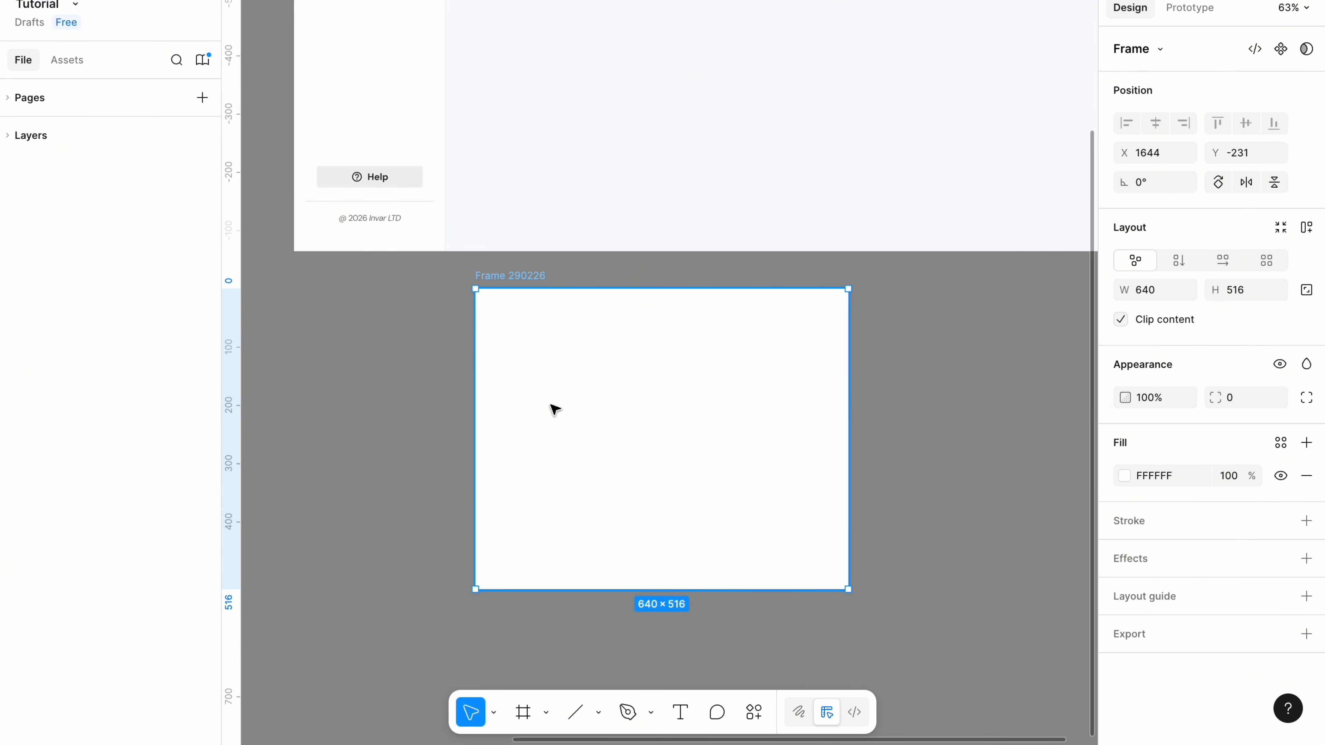
key(shift+a)
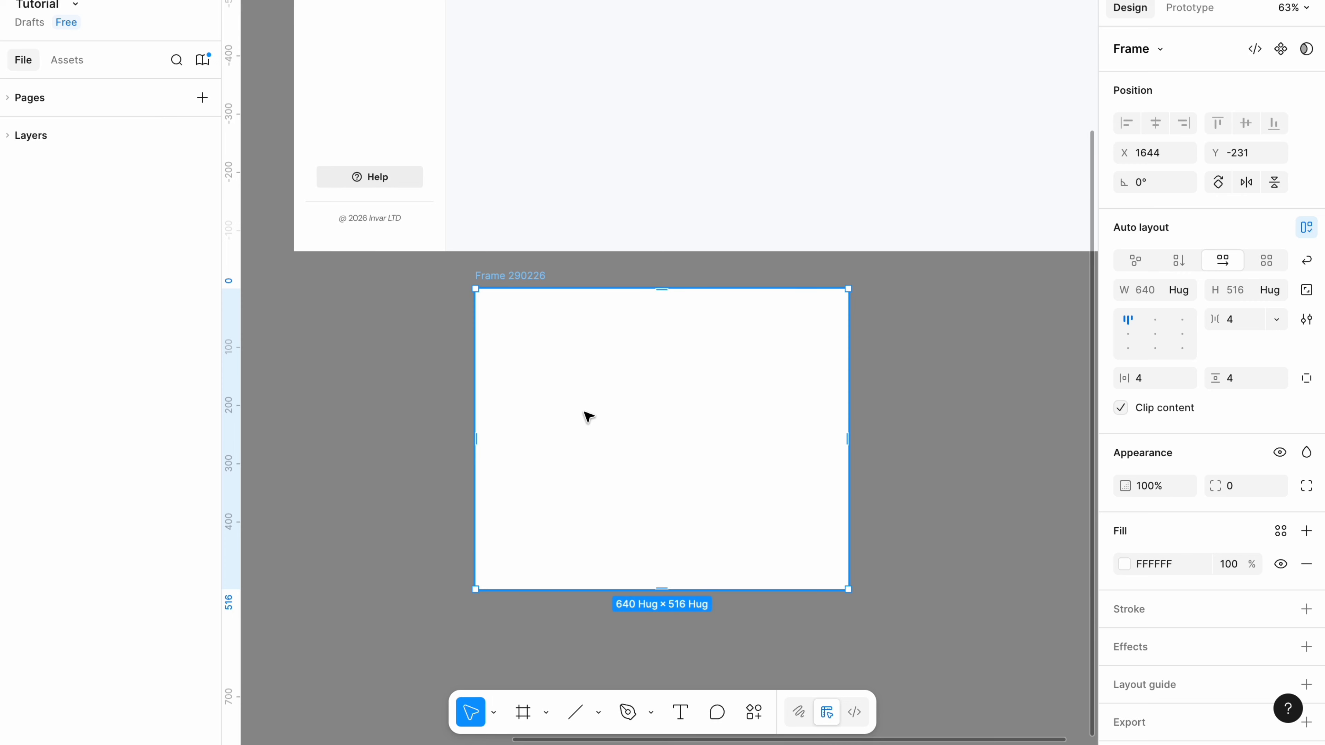
click(1185, 295)
click(1151, 269)
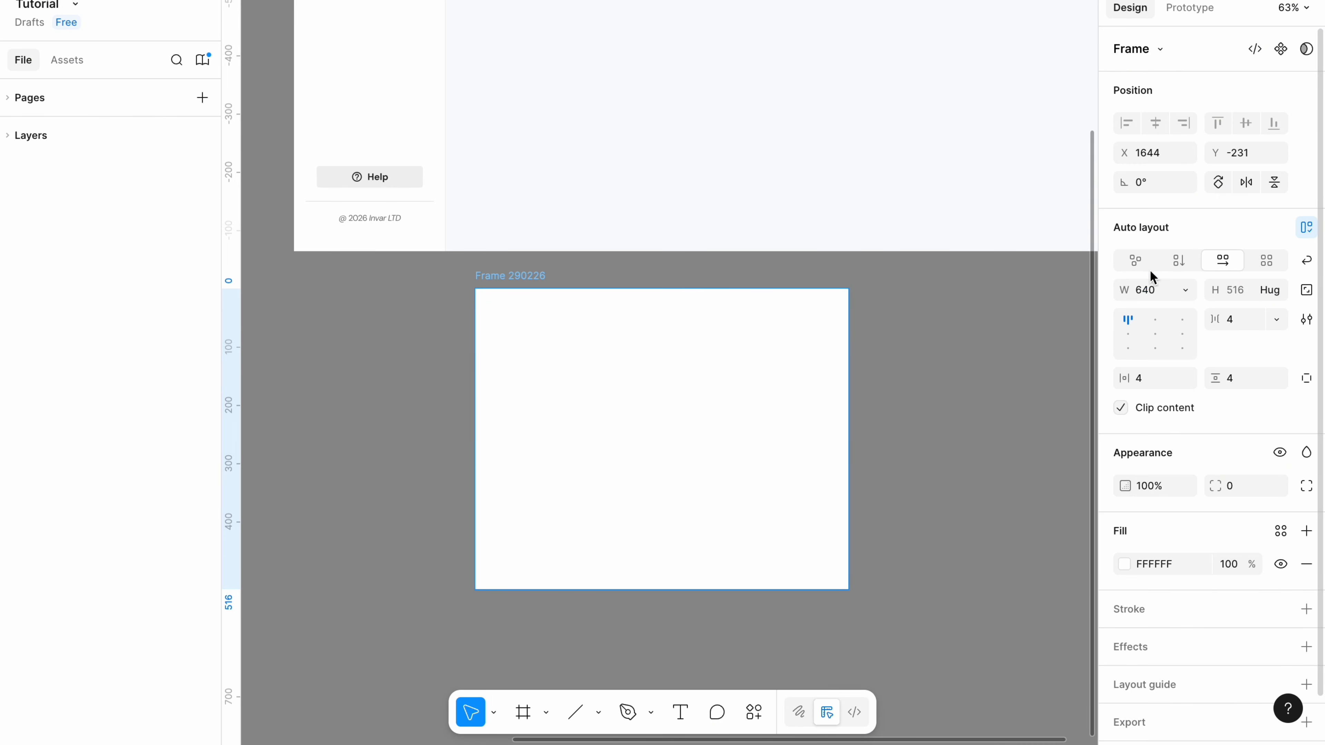
click(1276, 291)
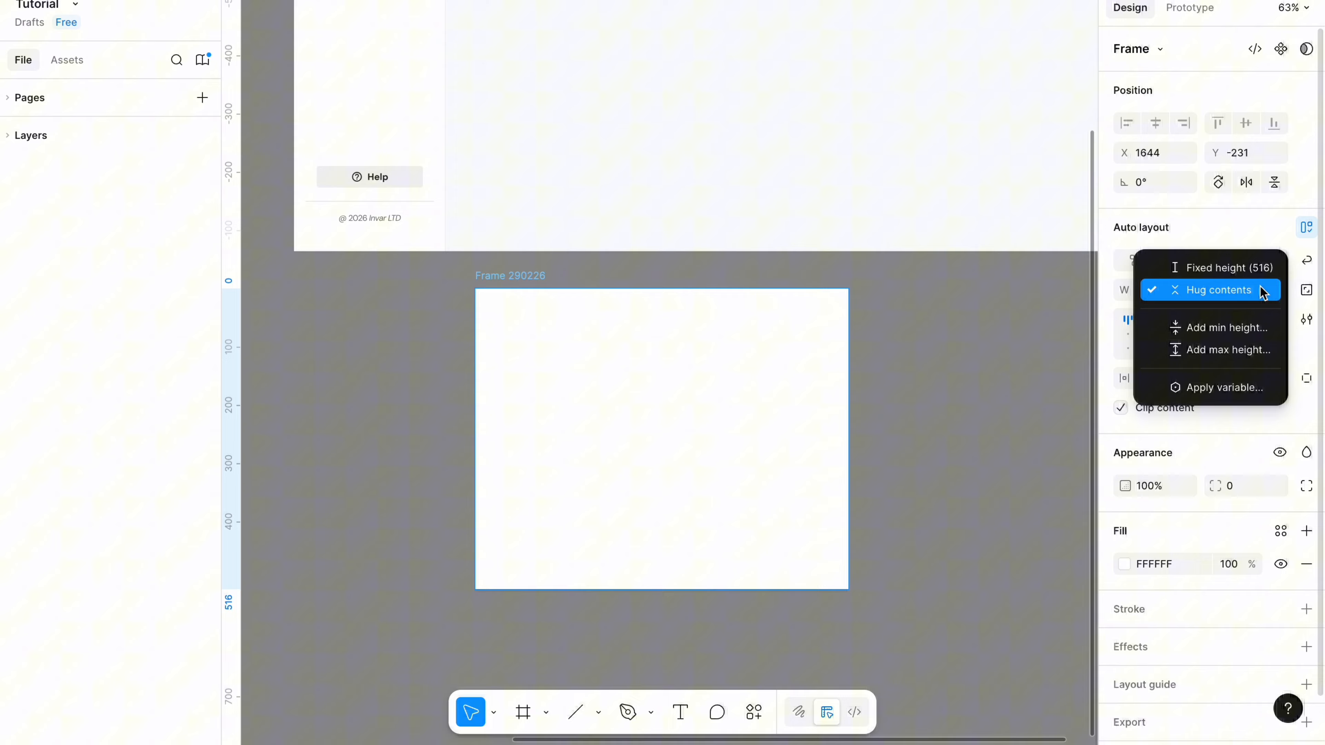
click(1226, 268)
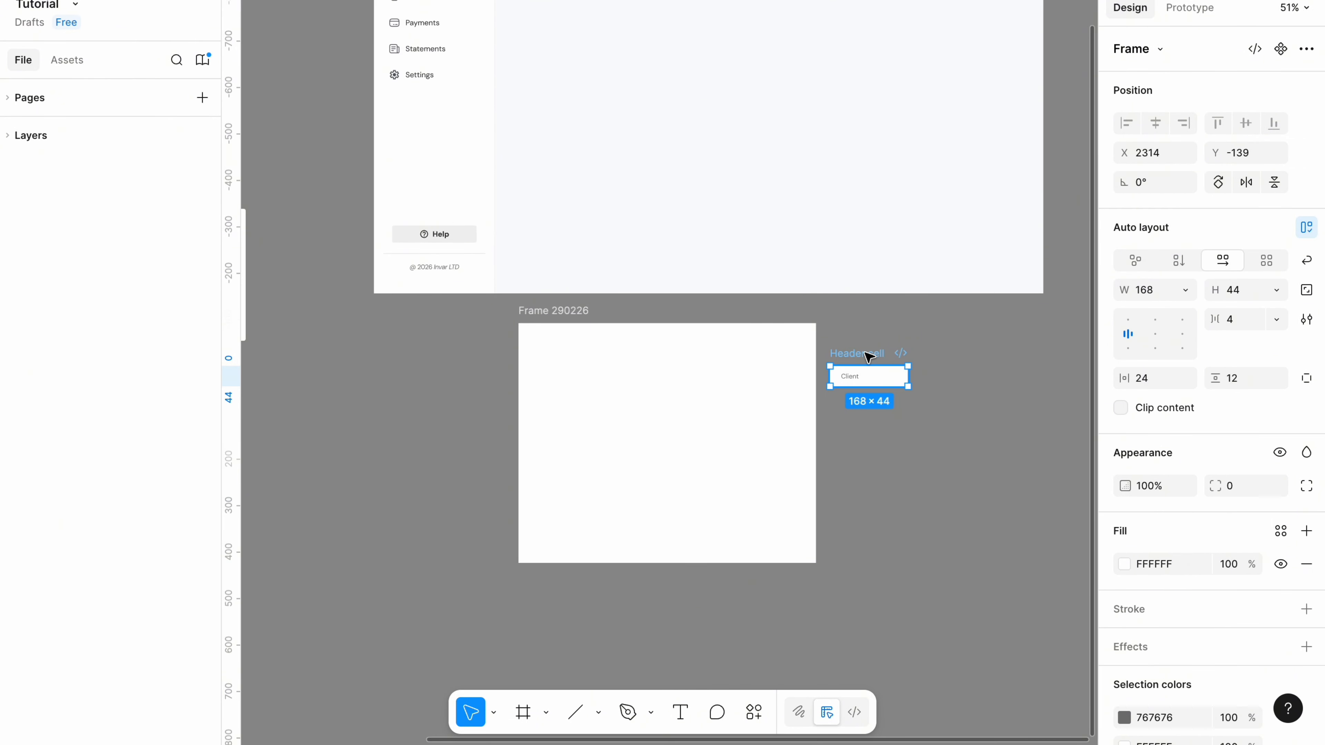
Place the Client header cell in the frame and wrap it in an auto-layout column with a duplicate cell.
drag(867, 357, 721, 355)
click(560, 340)
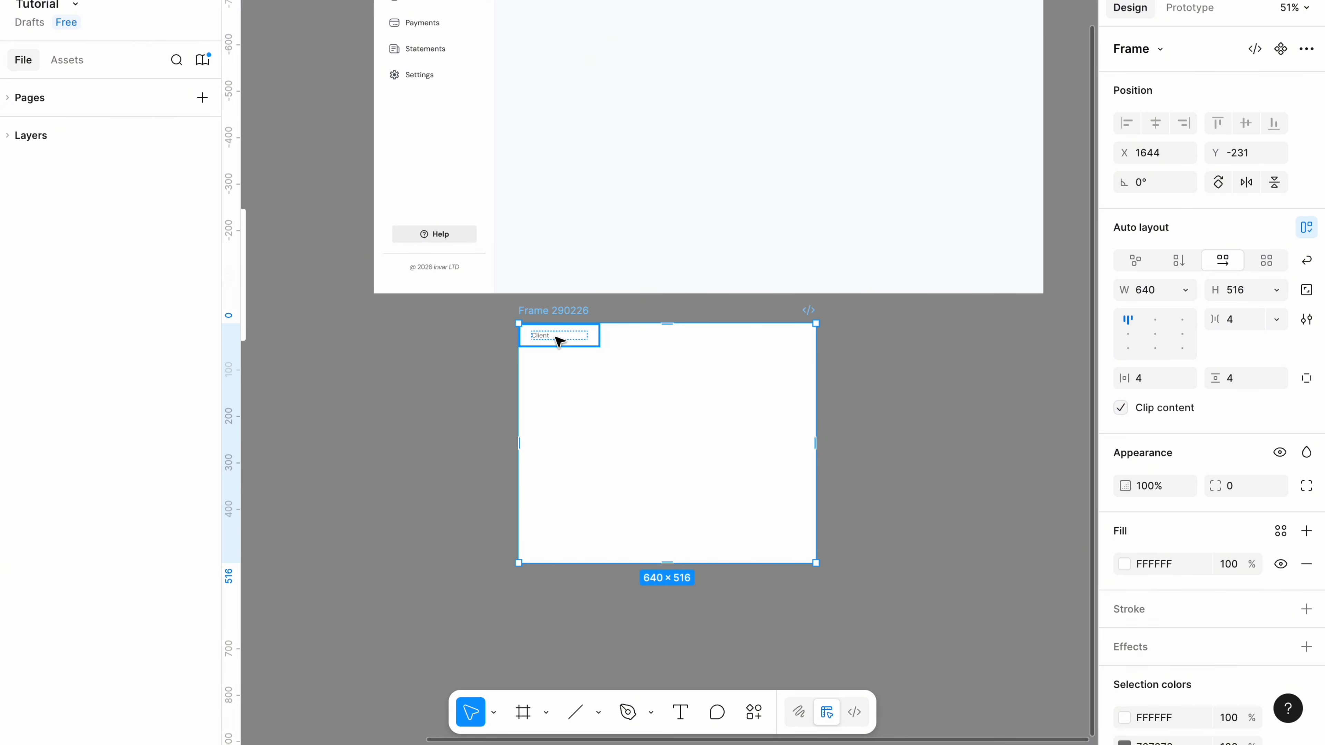
click(550, 340)
scroll(543, 340, up, 5)
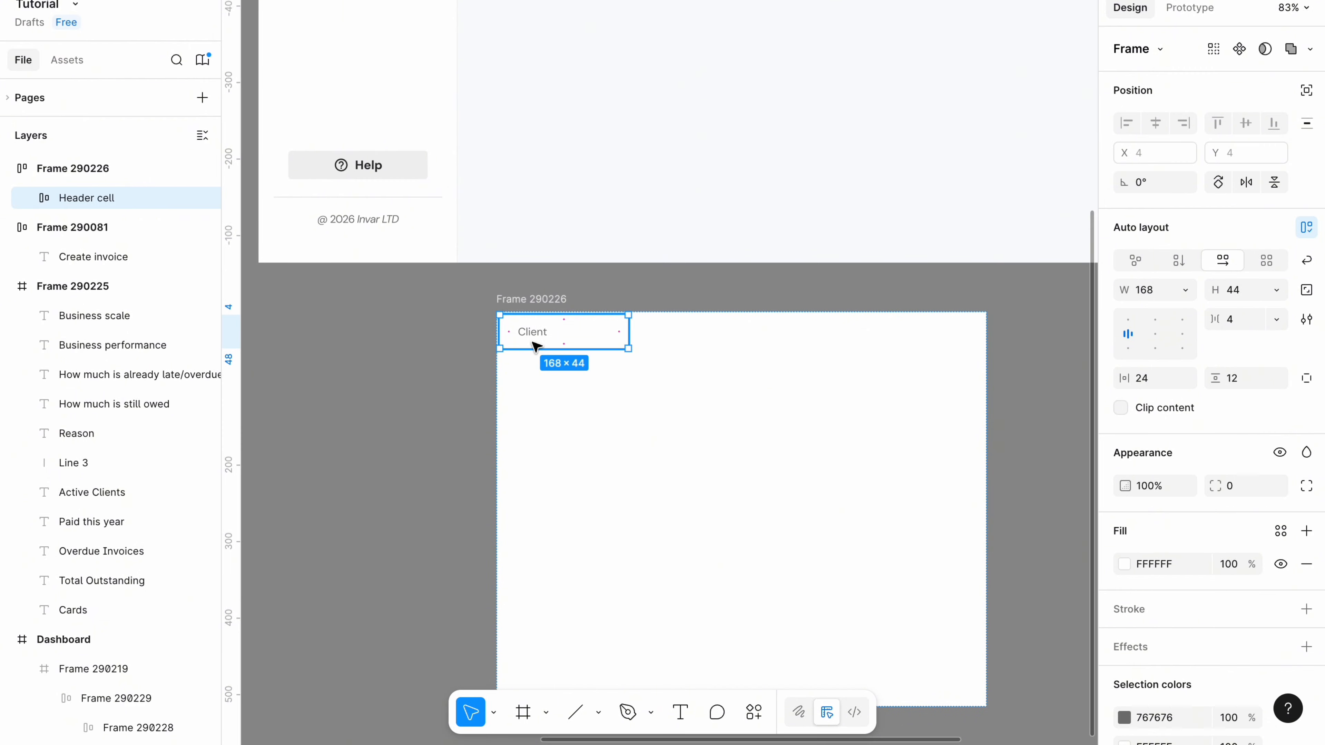
key(ctrl+alt+g)
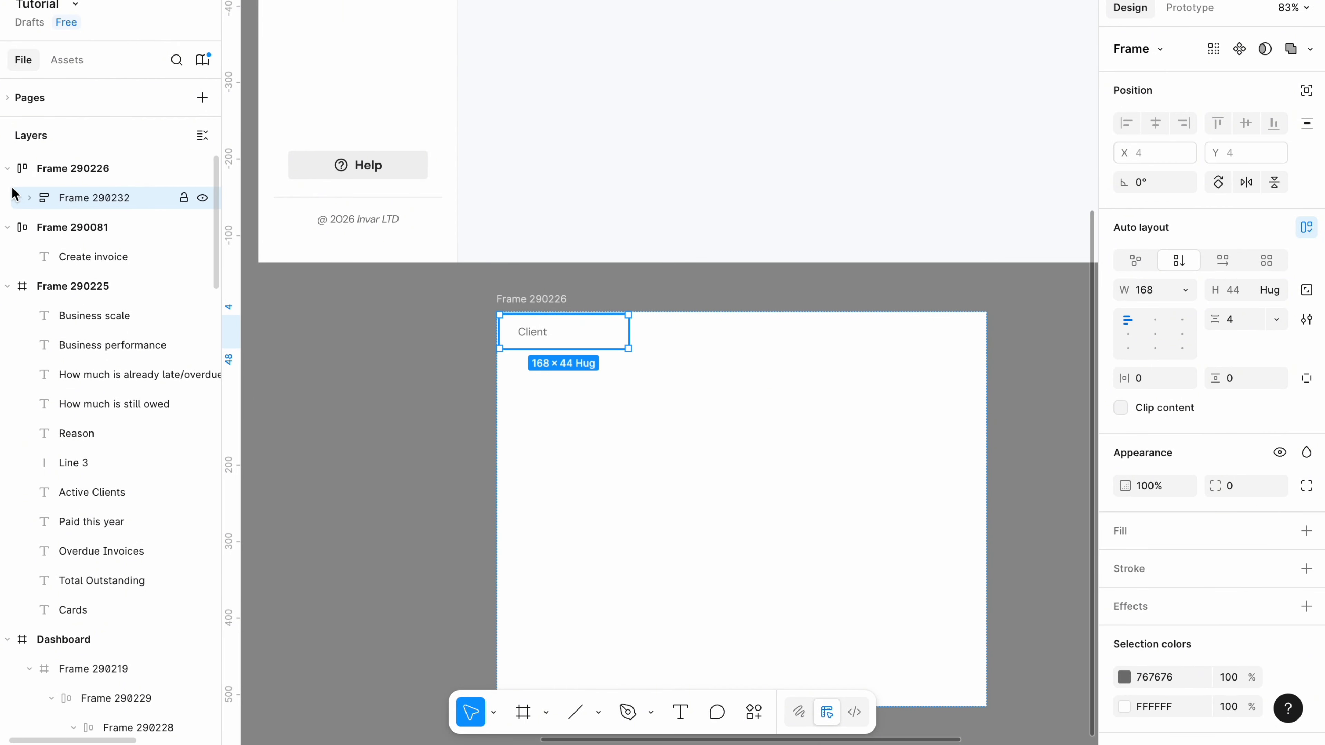
click(30, 198)
click(73, 221)
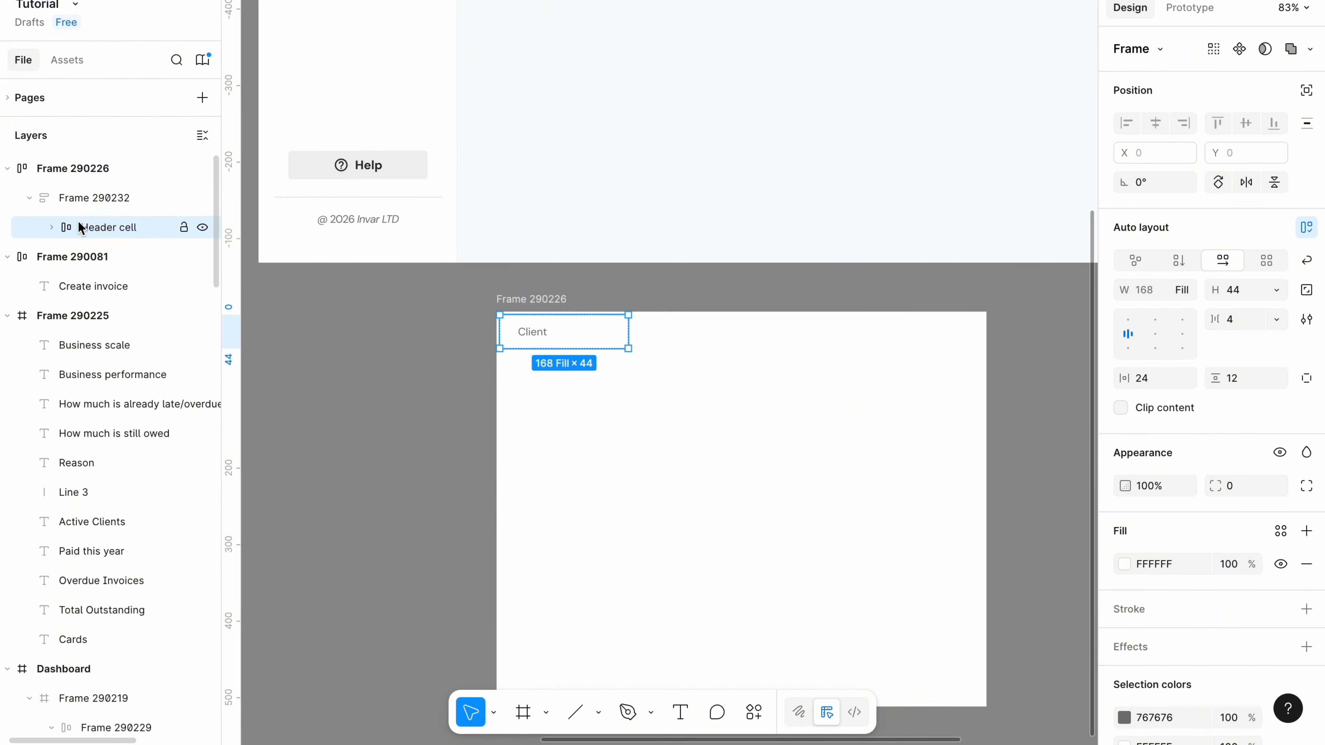
key(ctrl+d)
key(shift+Return)
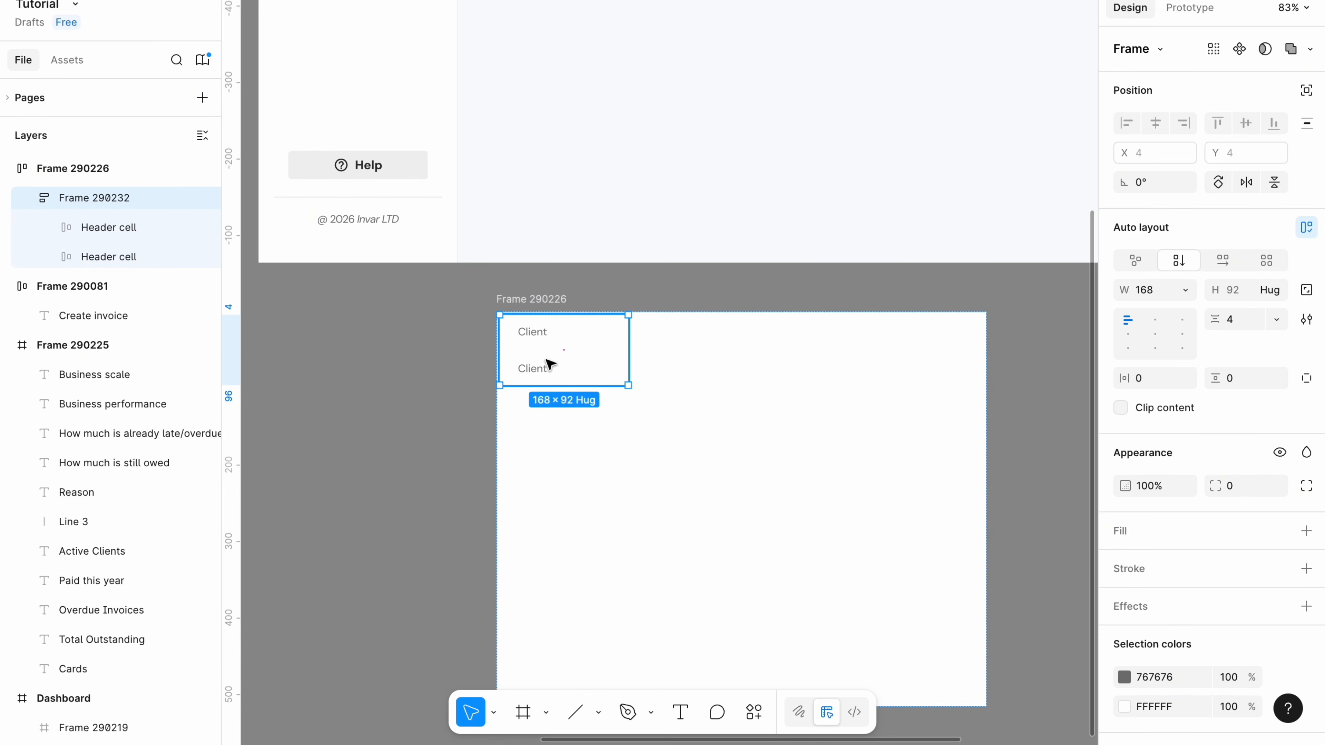
Set the body cell height to 56 and duplicate it to make seven cells in the column.
click(544, 375)
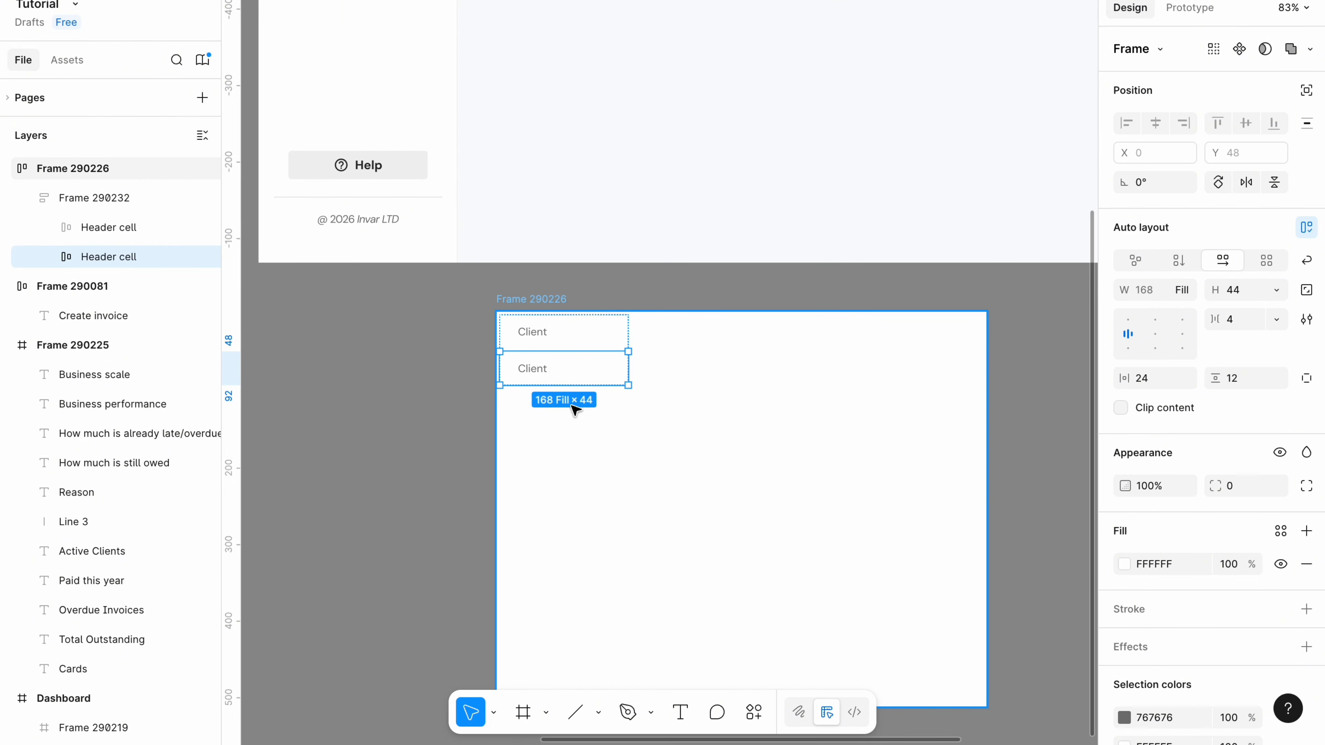
click(1237, 290)
key(BackSpace)
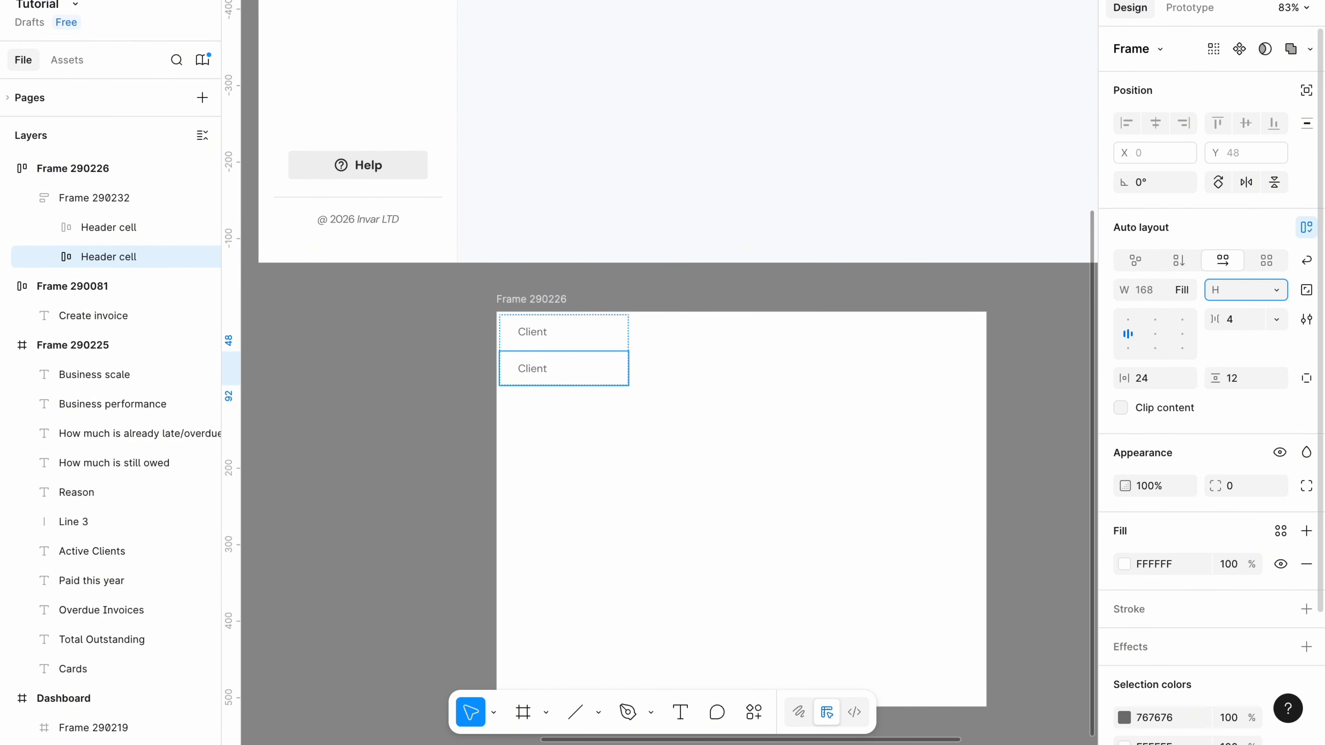
key(Return)
scroll(551, 373, down, 2)
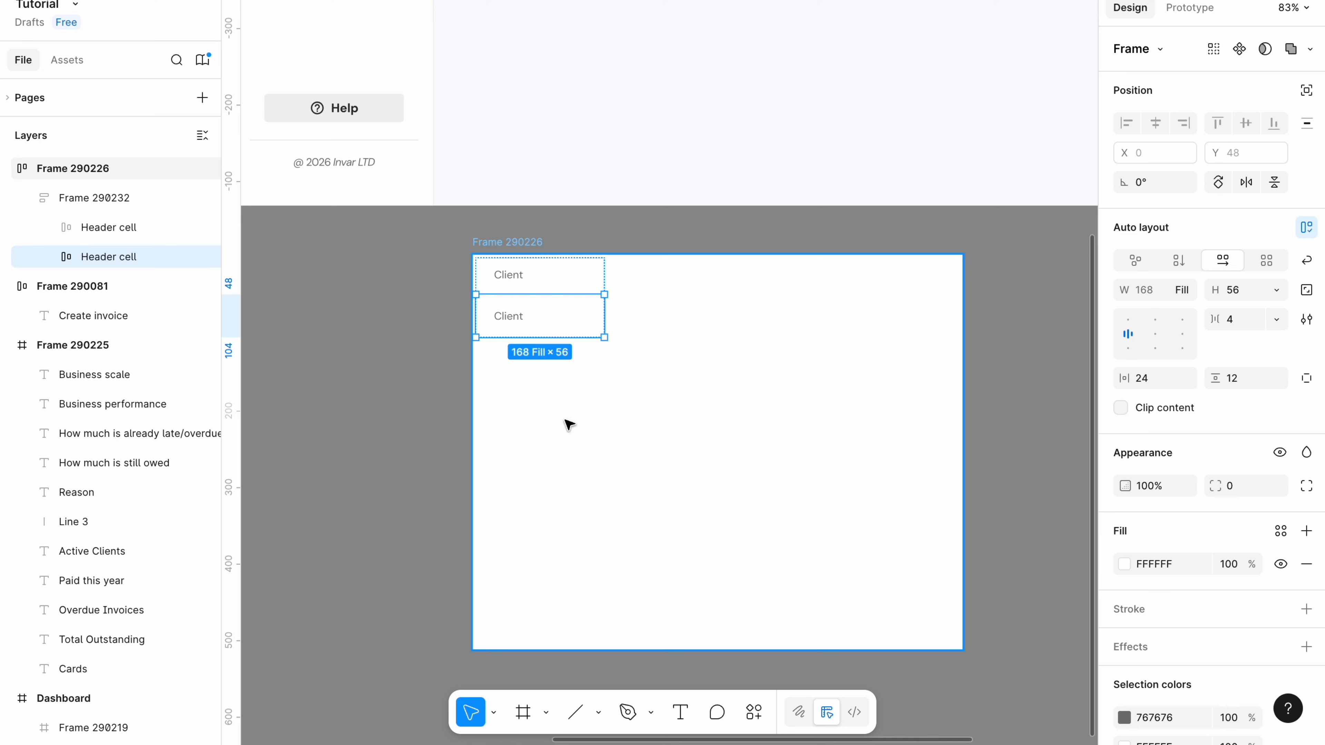
key(ctrl+d)
key(ctrl+d)
key(ctrl+d)
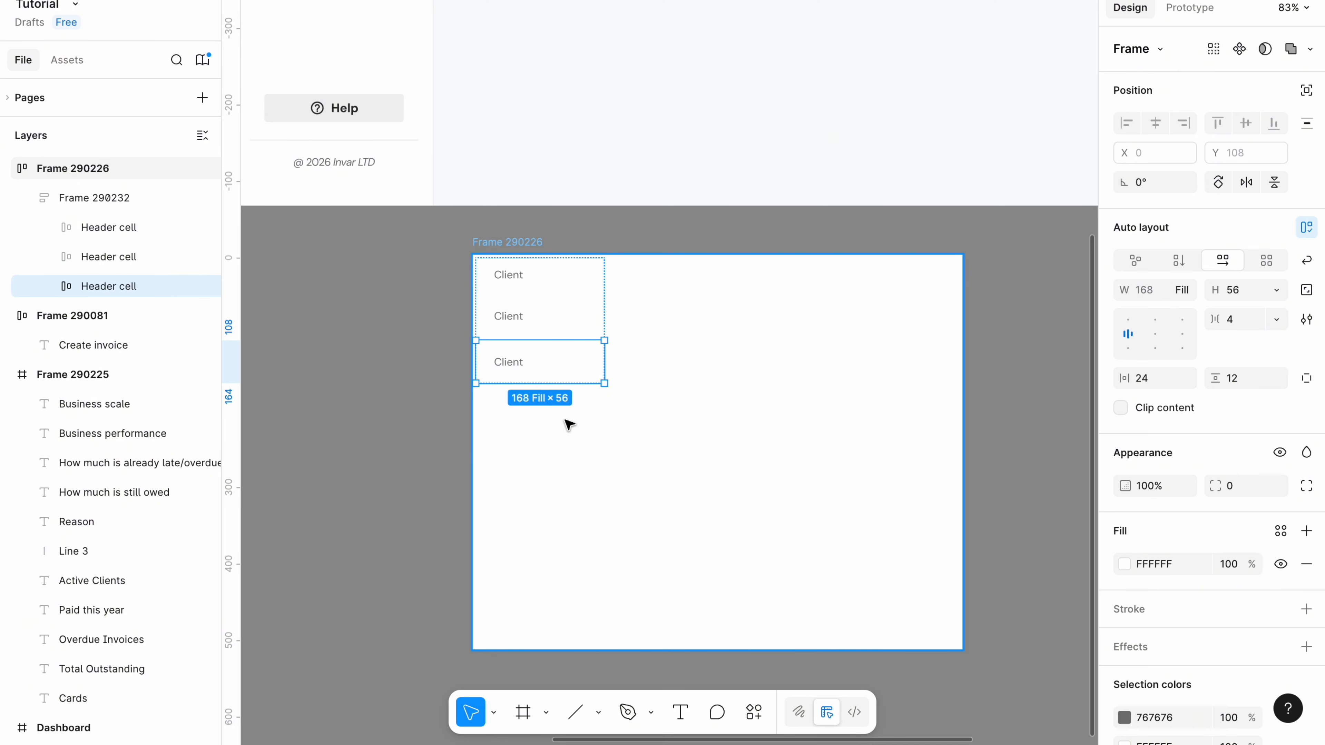
key(ctrl+d)
key(ctrl+d)
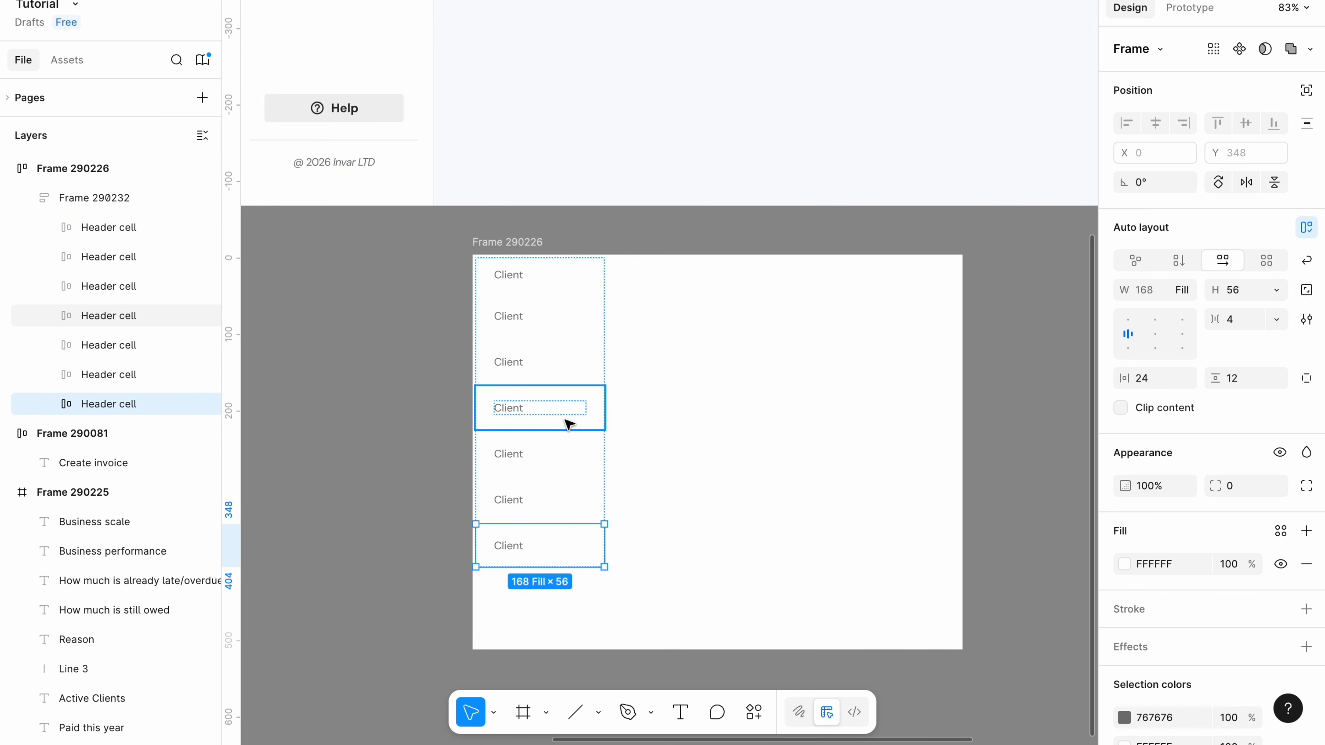
Recolour the body text 2F2F2F, enter Bluewave Media in the first row, and duplicate the column.
double_click(511, 322)
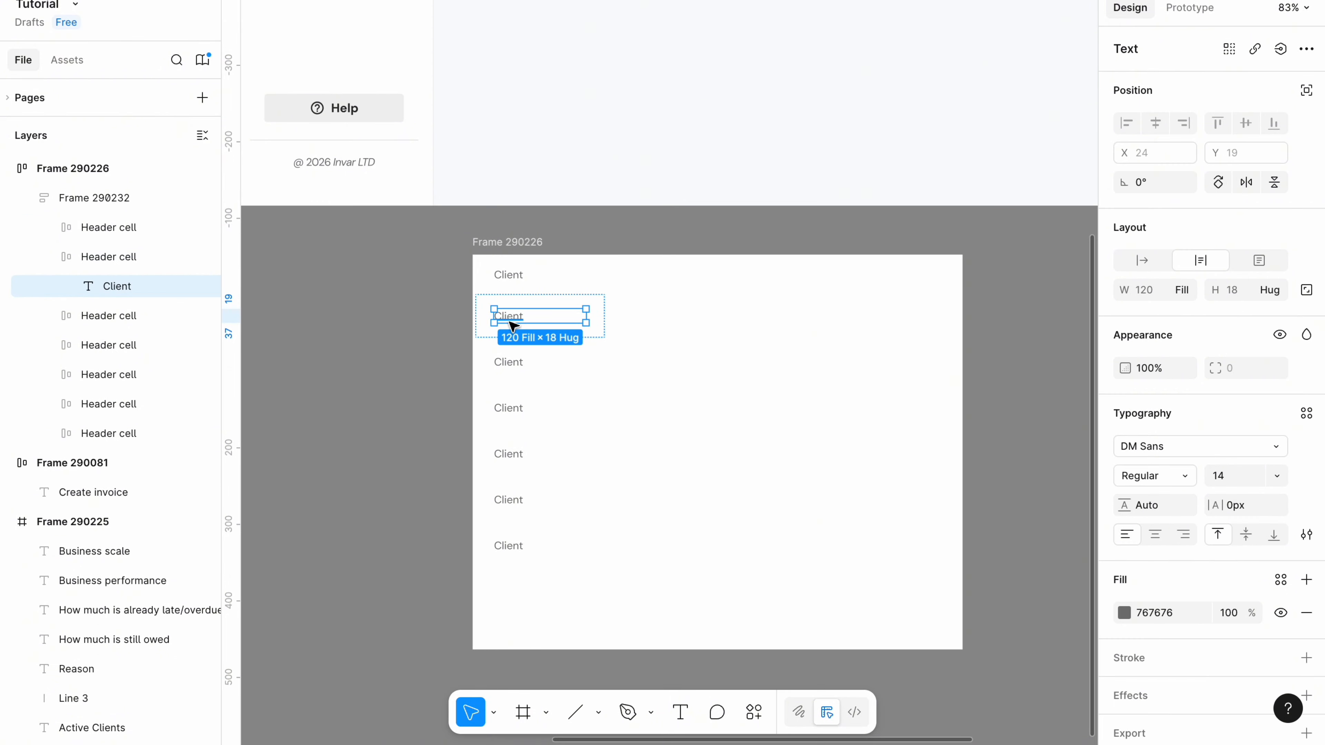
shift+double_click(509, 367)
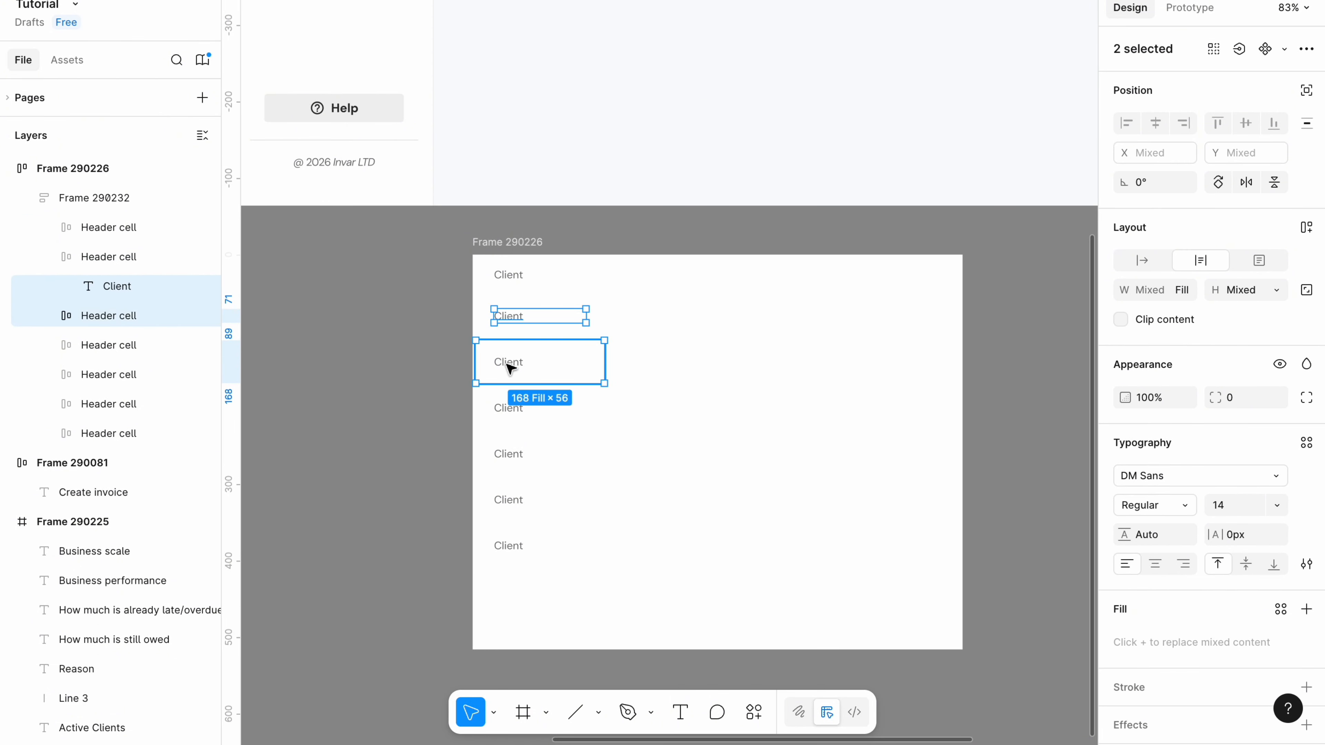
click(1158, 618)
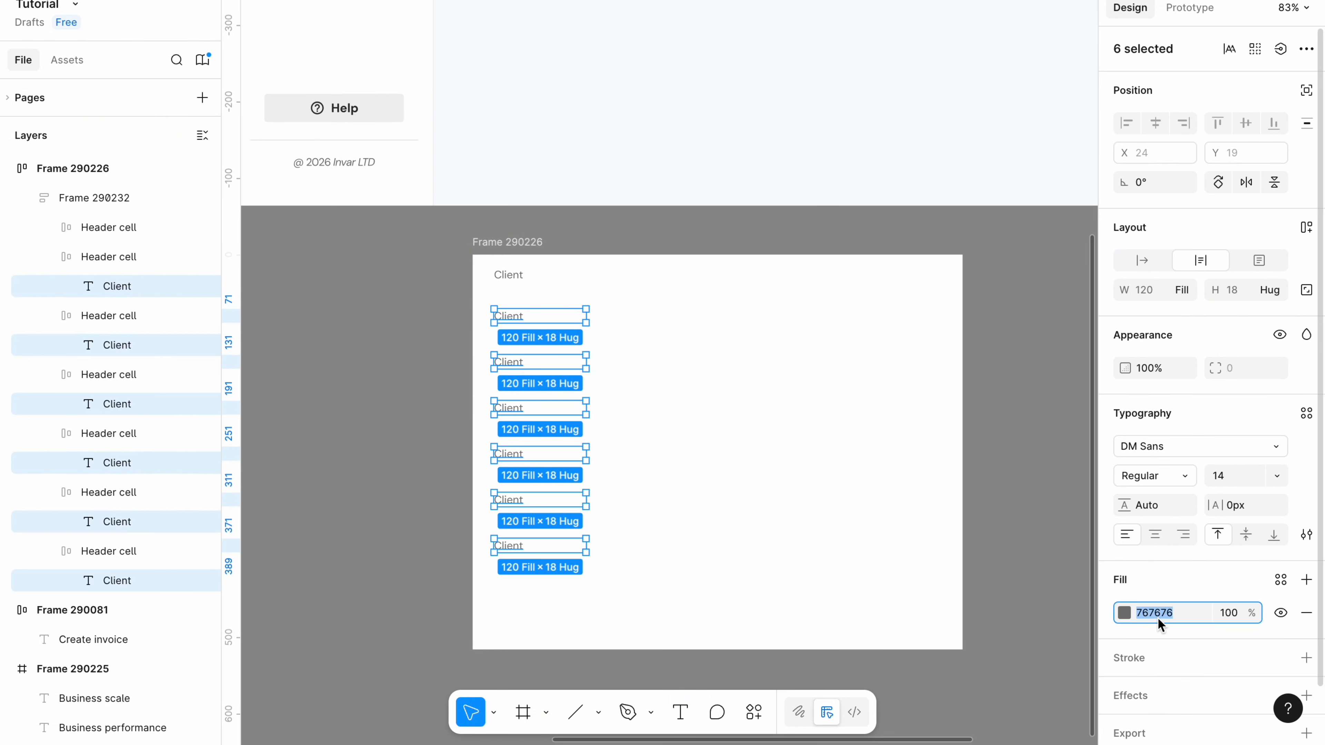
text(2F2F2F)
double_click(513, 316)
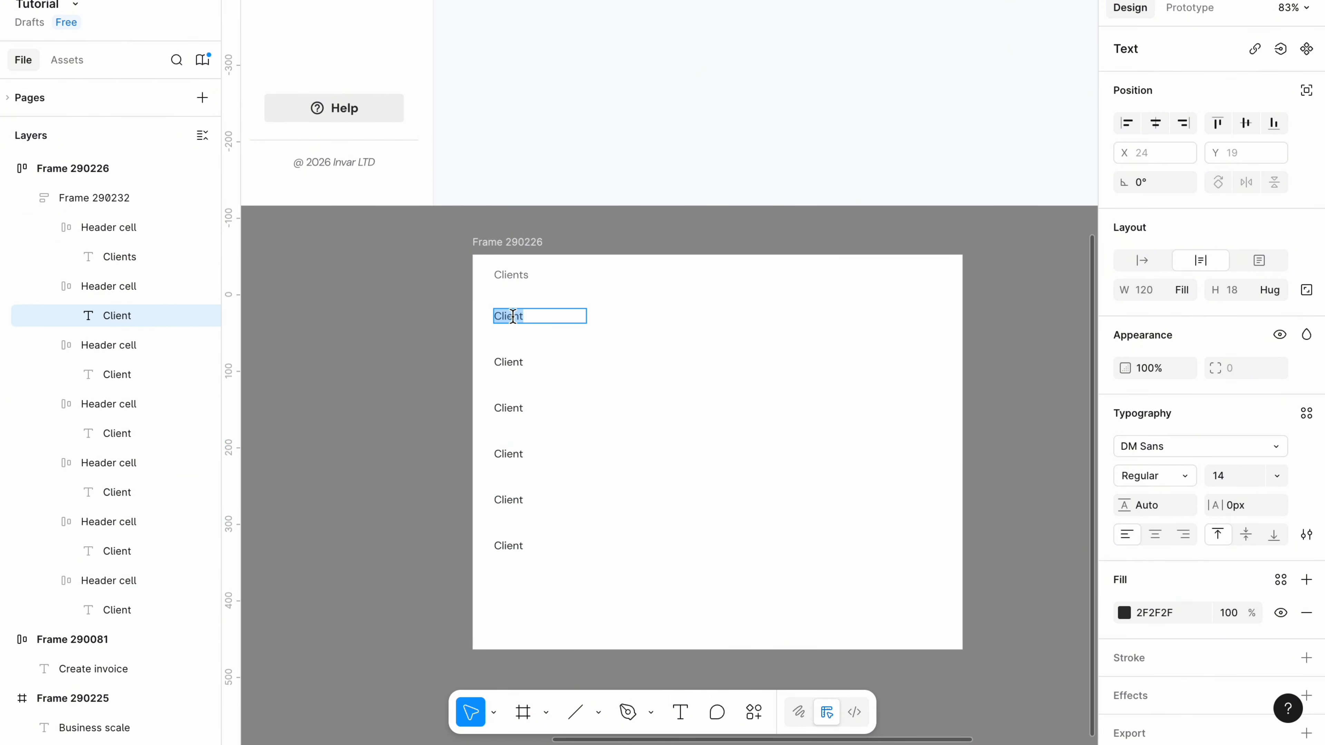
key(BackSpace)
text(Bluewave Media)
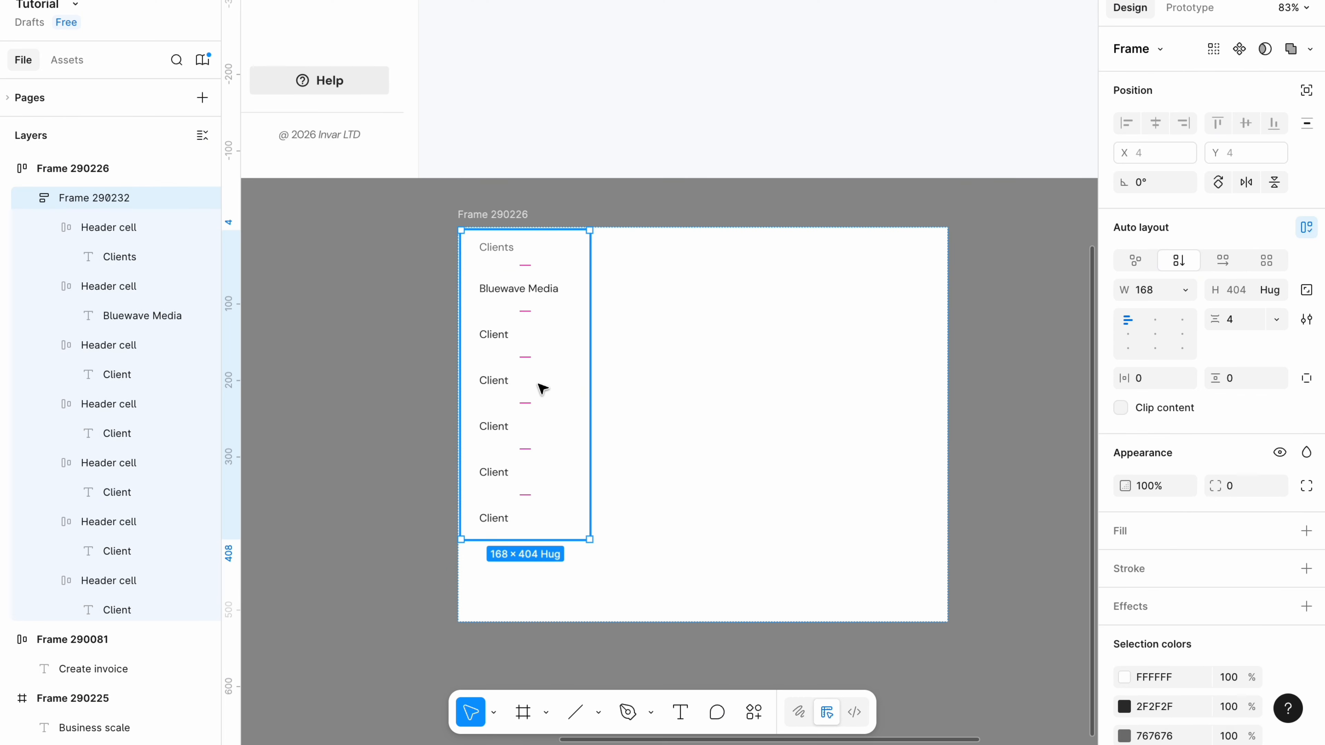
key(ctrl+d)
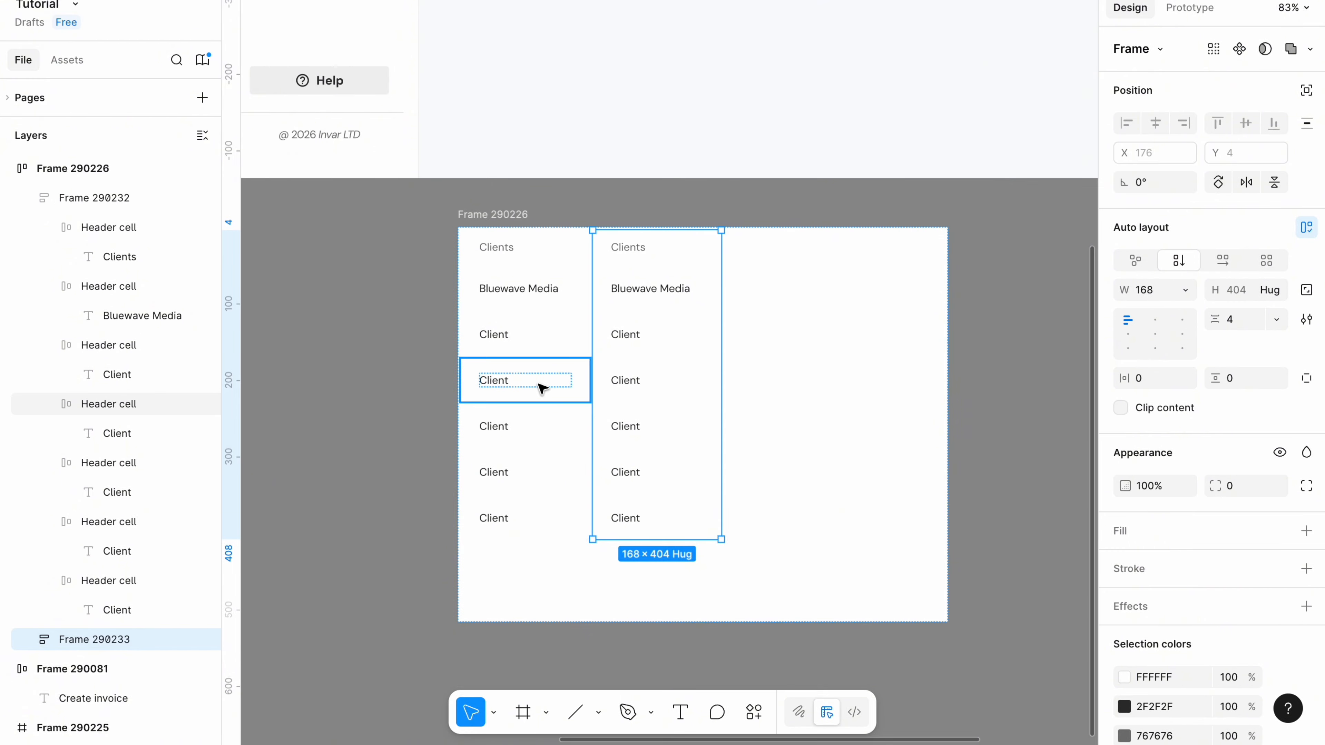
Add a fourth column, set the three right columns to Fill container, and keep the first at fixed 168 width.
key(ctrl+d)
key(ctrl+d)
click(495, 216)
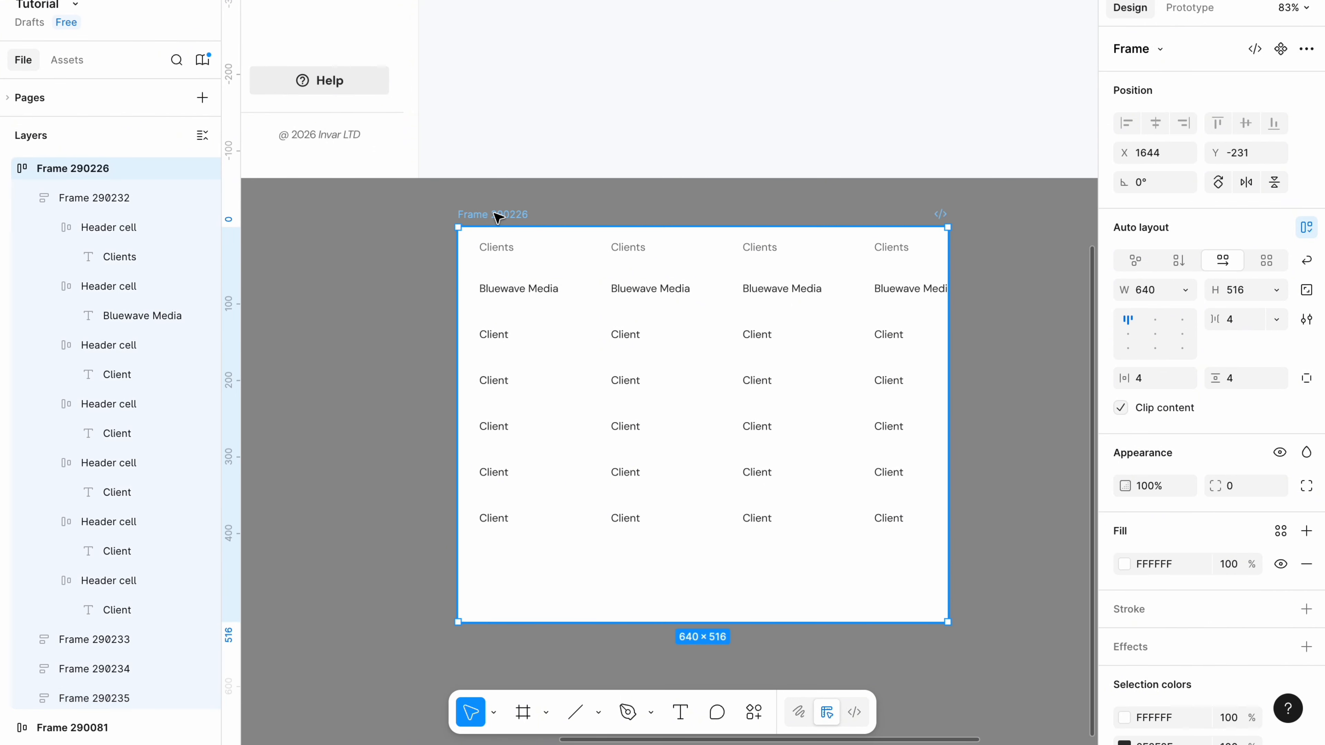
click(548, 334)
click(635, 326)
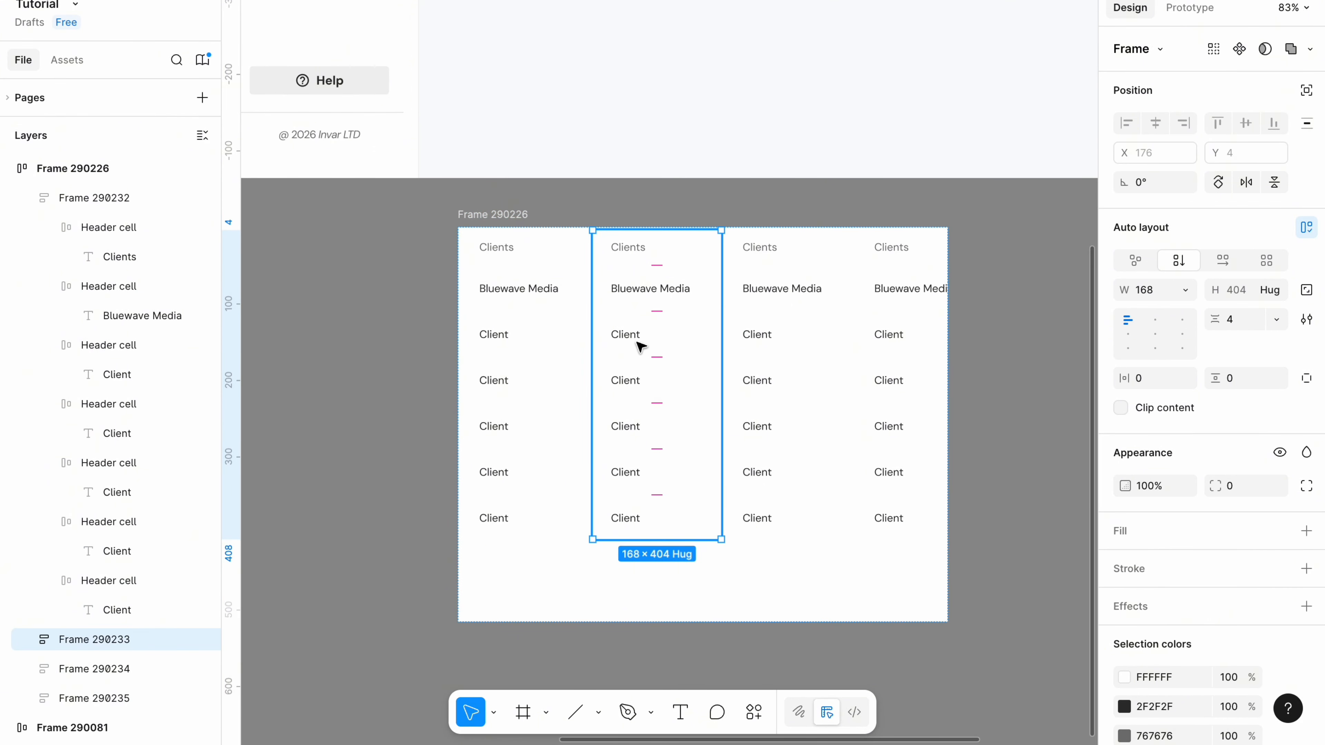
shift+click(743, 319)
shift+click(928, 340)
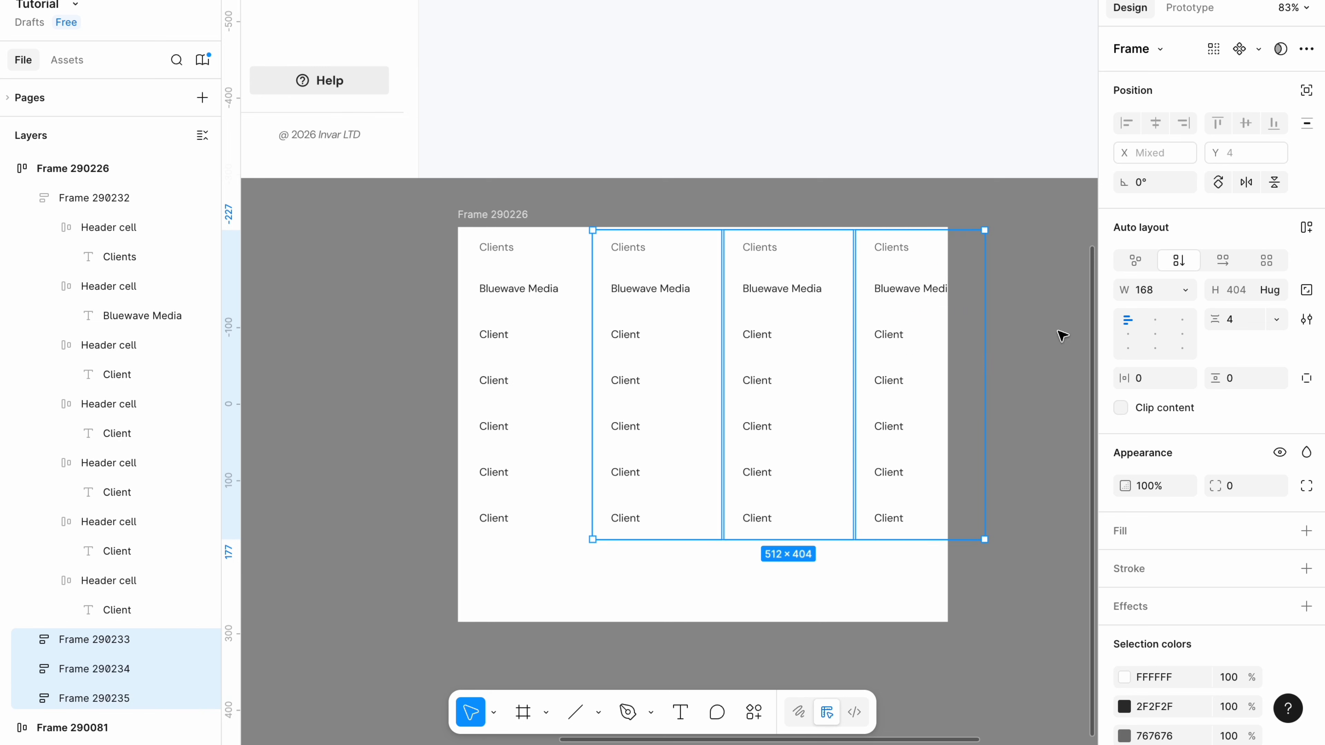
click(1188, 290)
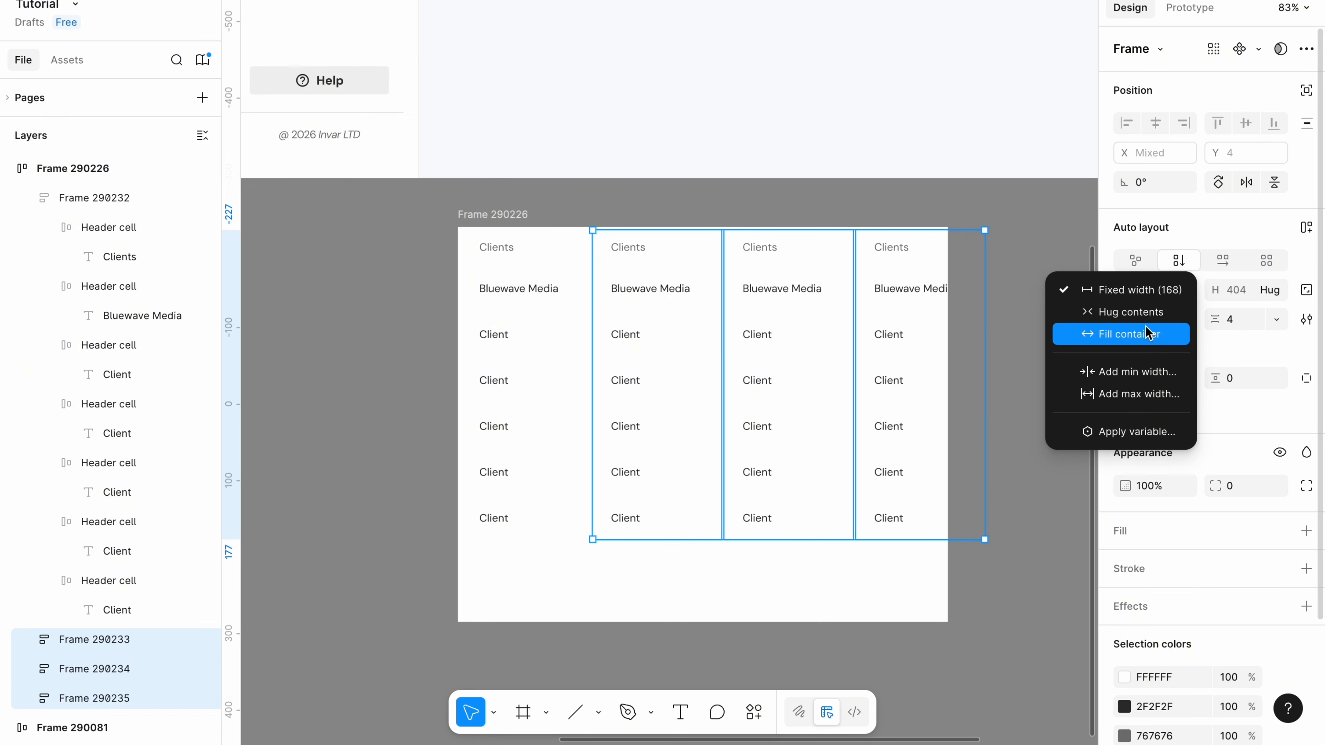
click(1152, 337)
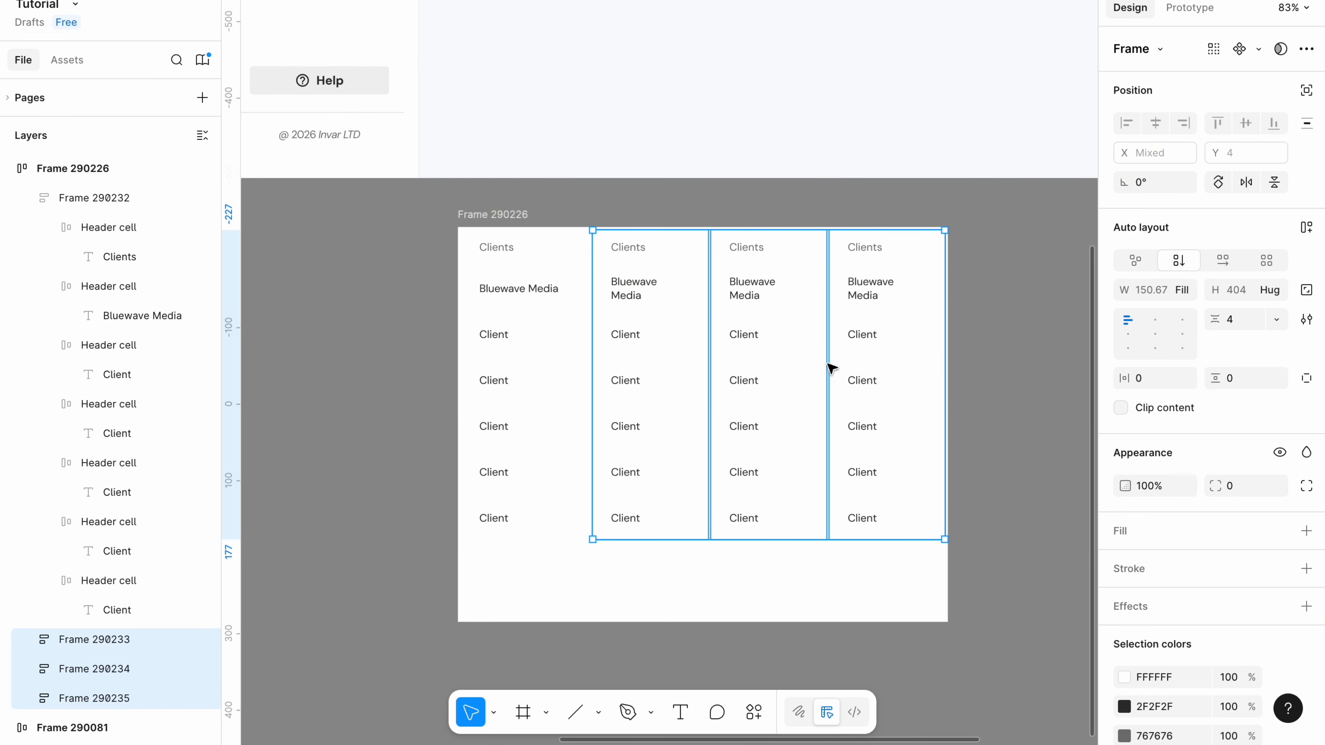
click(534, 387)
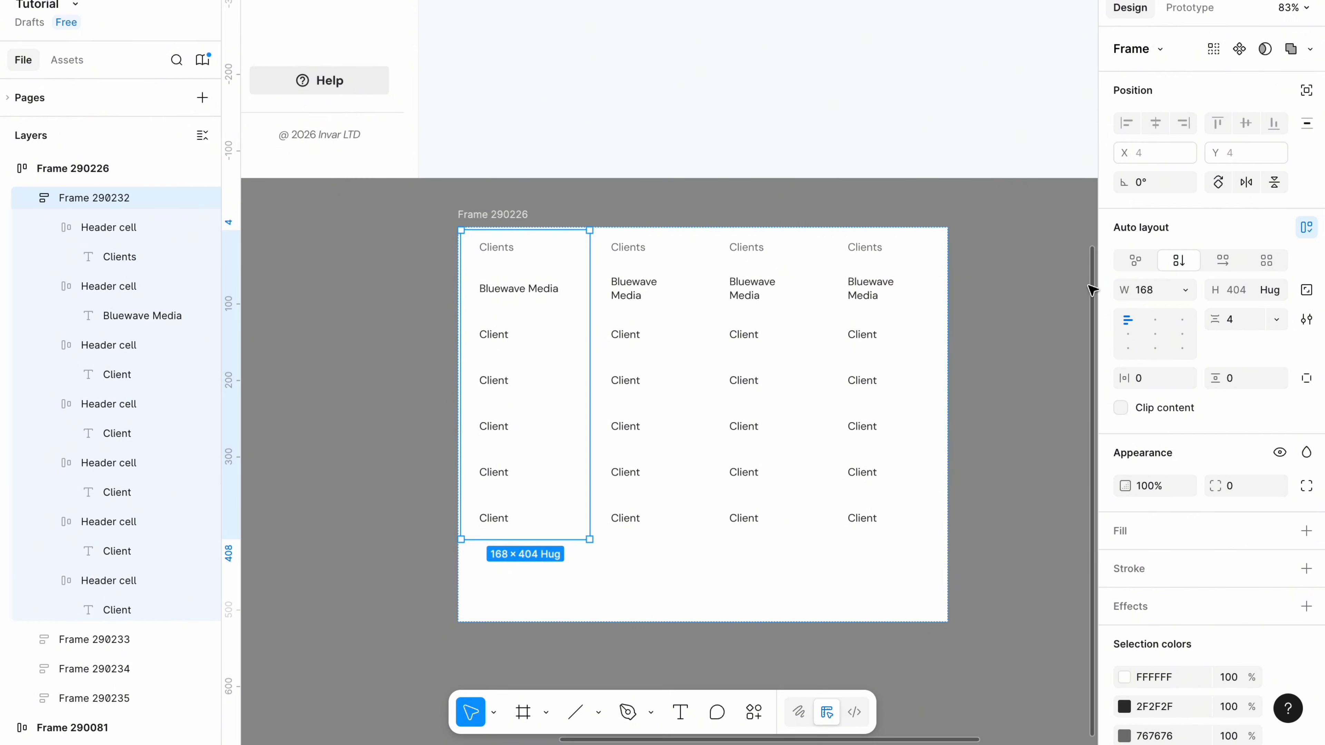
click(1183, 290)
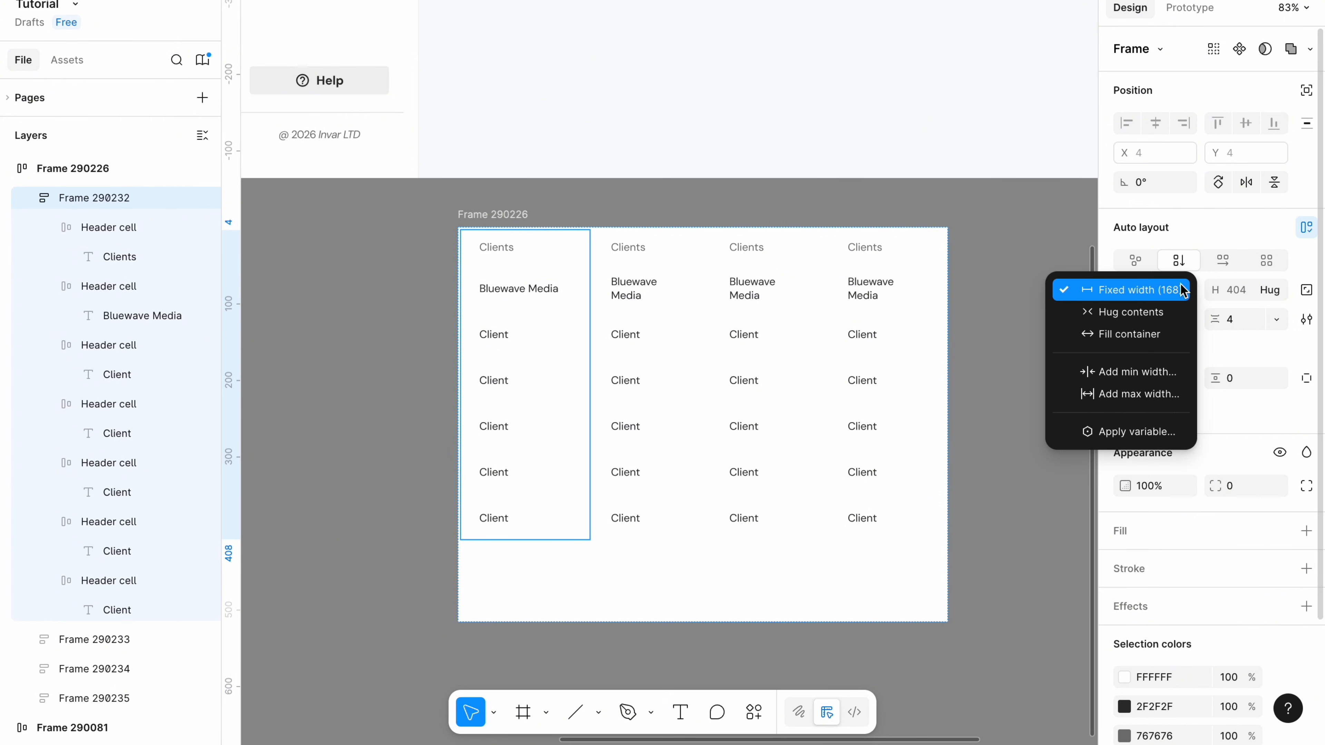
click(1137, 291)
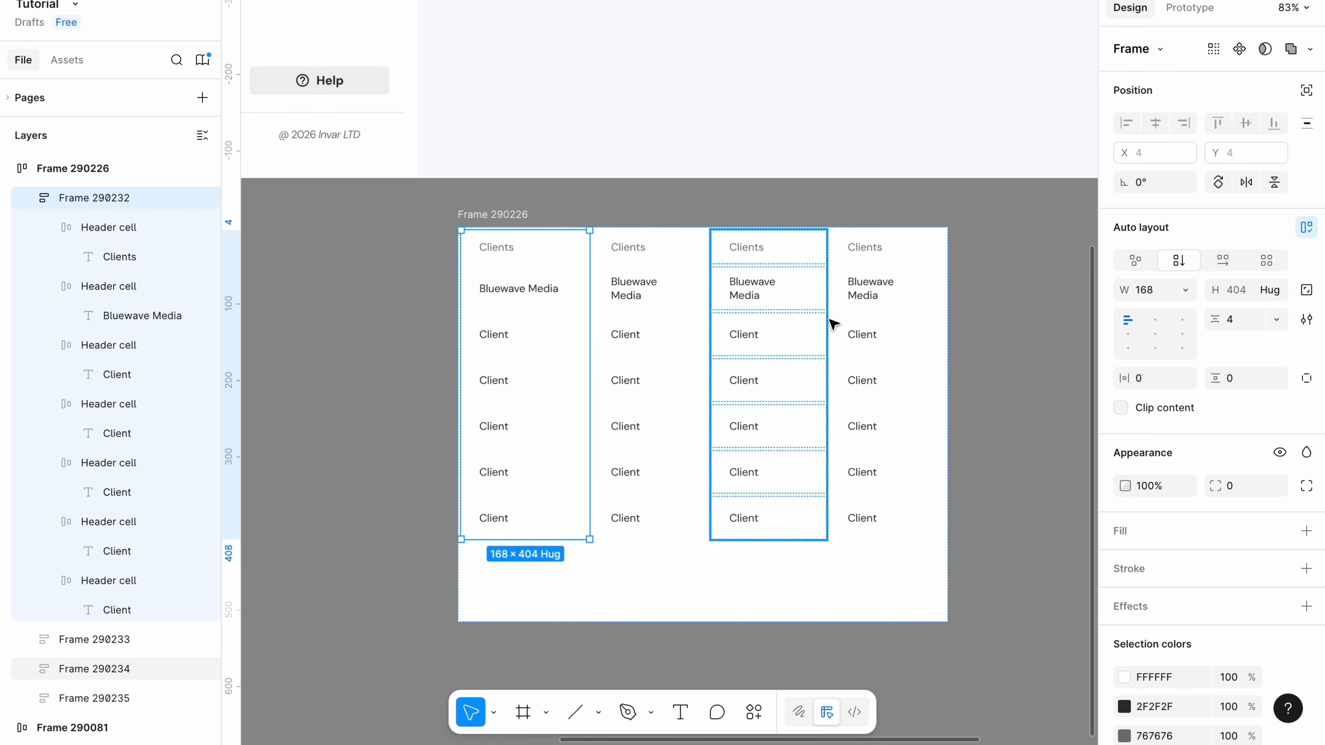
Rename the second, third and fourth column headers to Amounts, Status and Due date.
super+click(635, 249)
double_click(637, 252)
text(Amo)
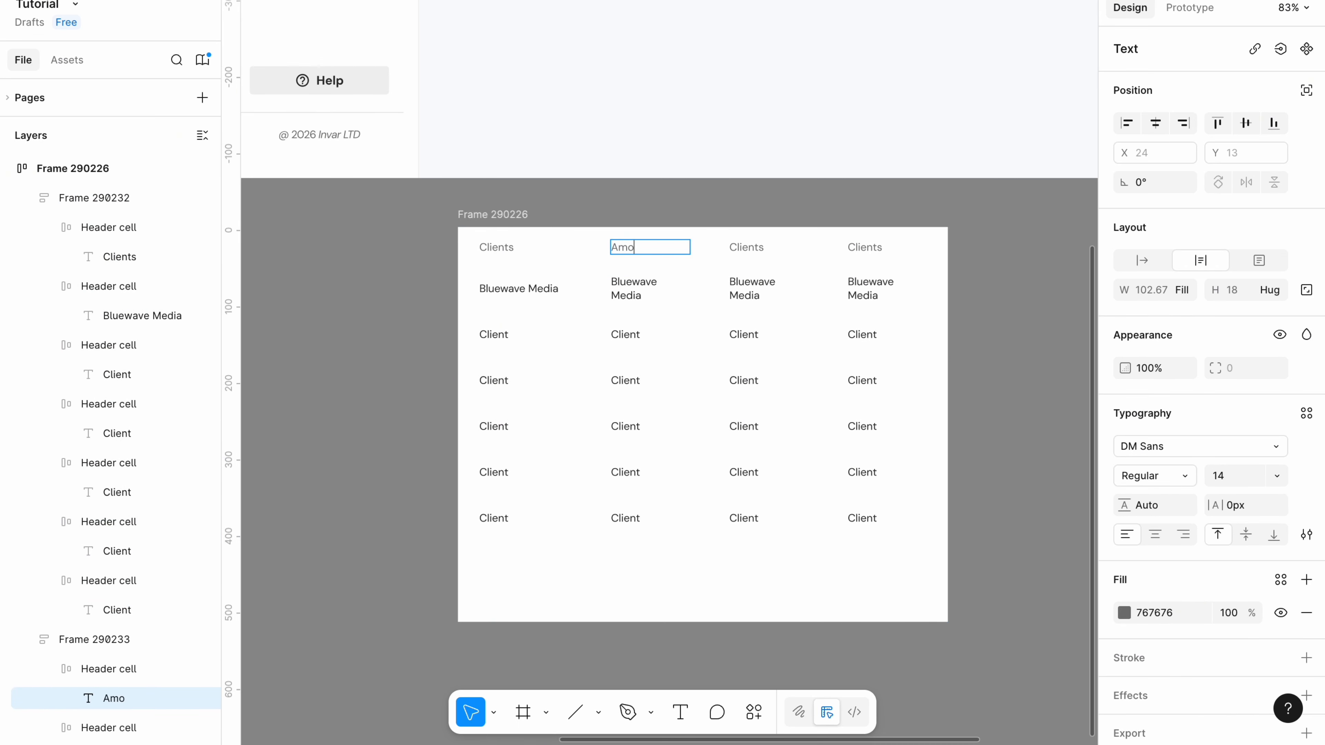
text(unts)
key(Tab)
text(Stat)
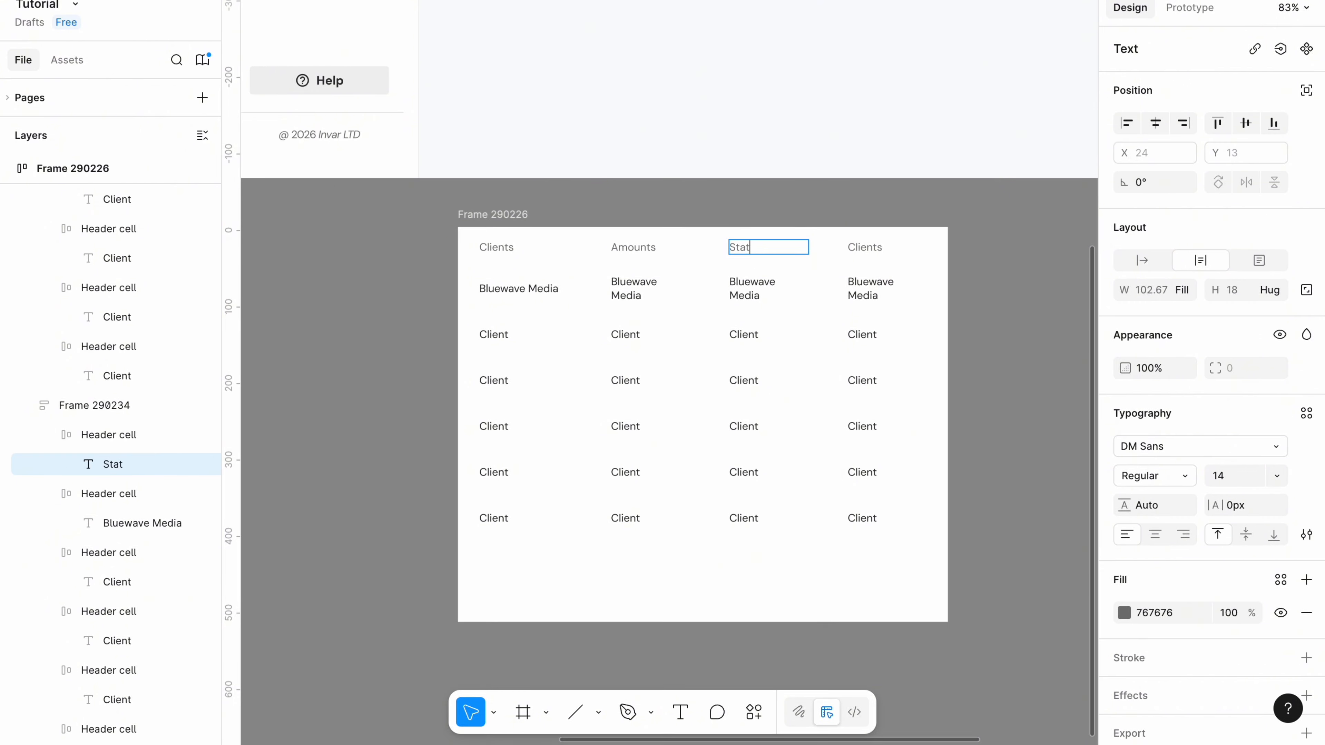
key(Tab)
text(Due d)
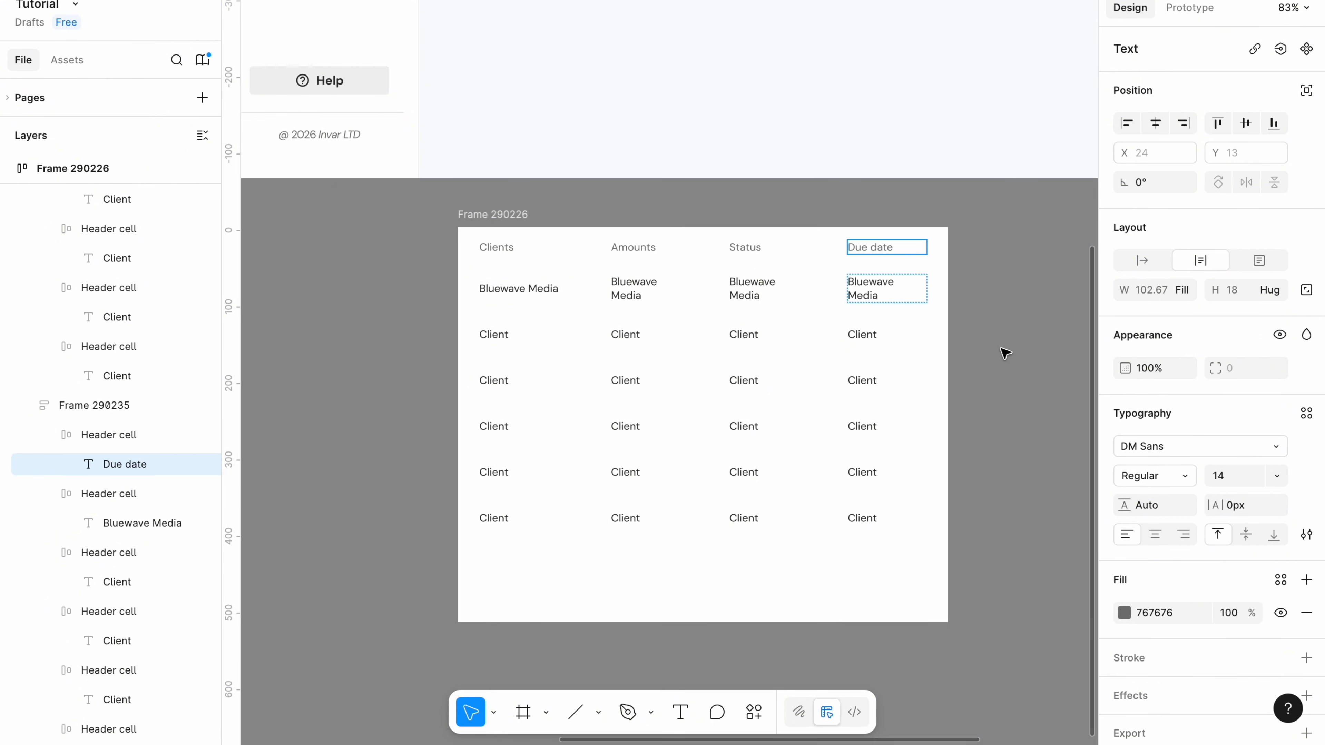
Enter $8,000 and Aug 8, 2026 in the first row and make the table height hug its rows.
double_click(621, 292)
text($8,000)
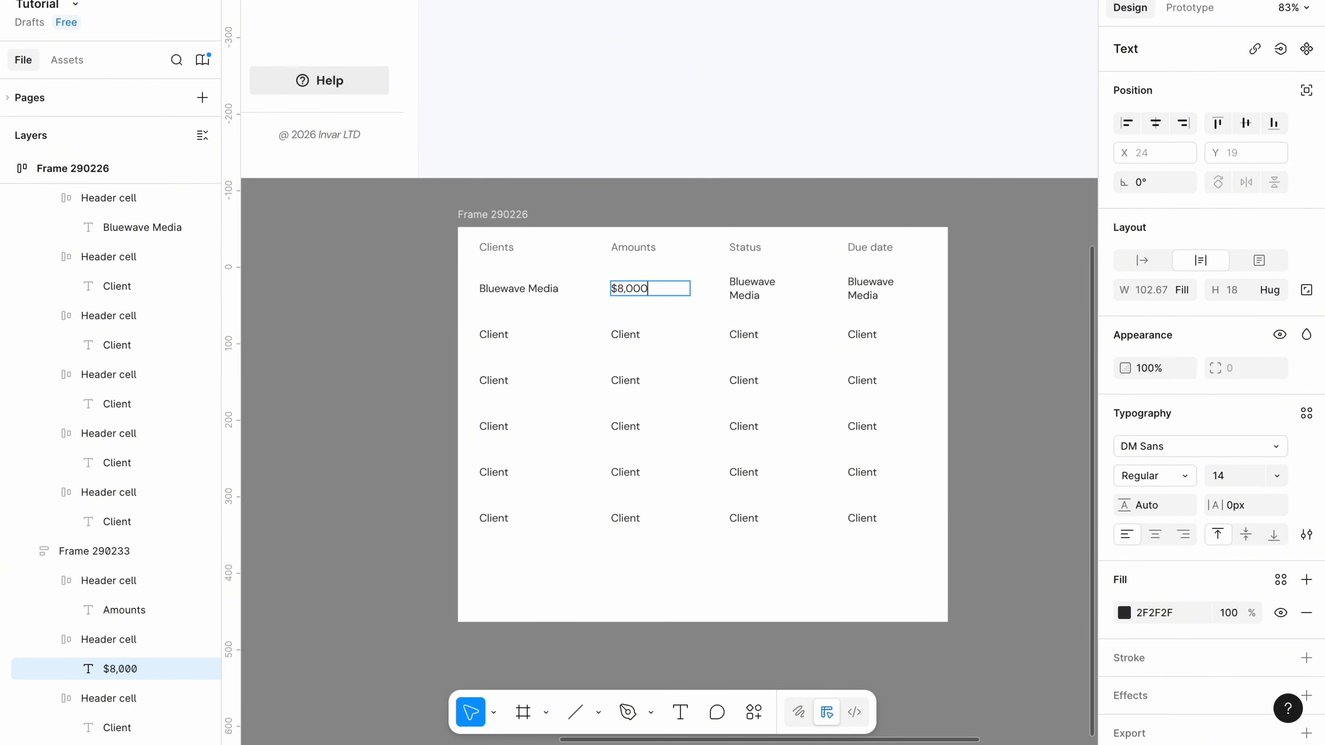
double_click(867, 288)
text(Aug 8,)
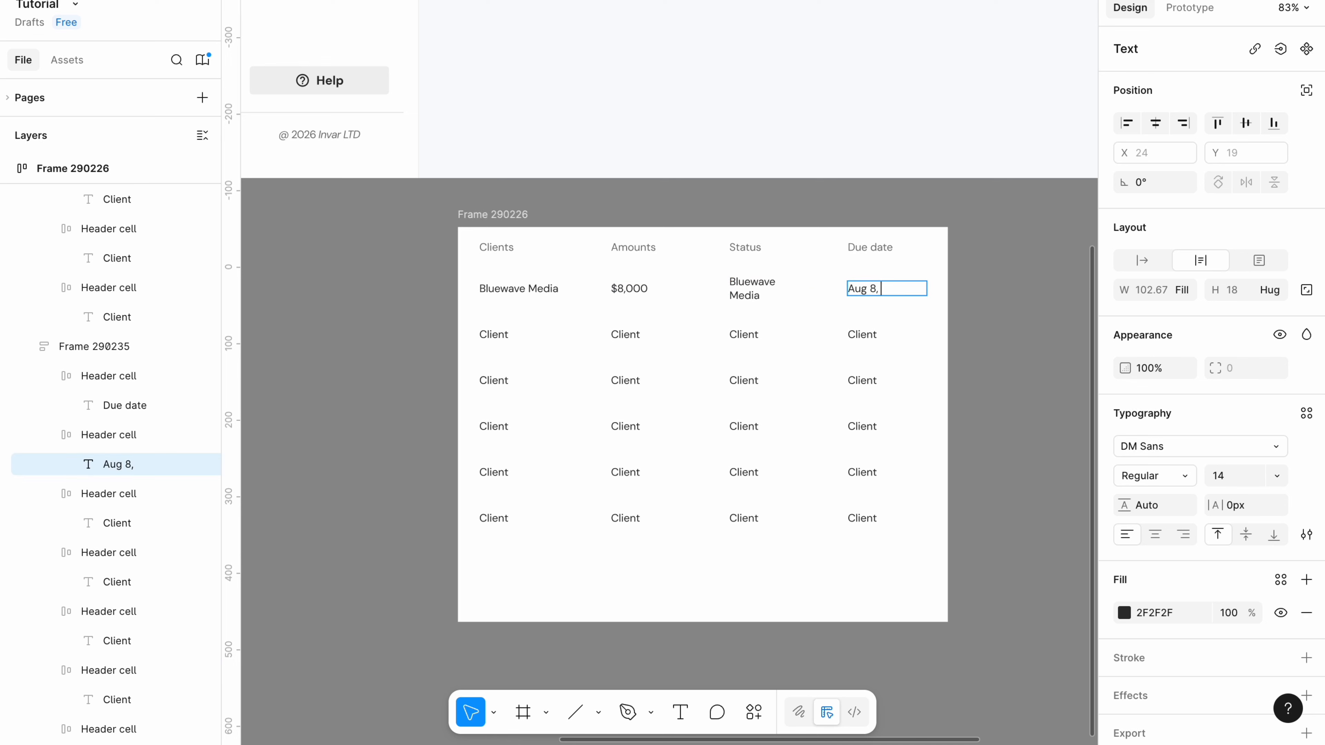
text( 2026)
click(498, 215)
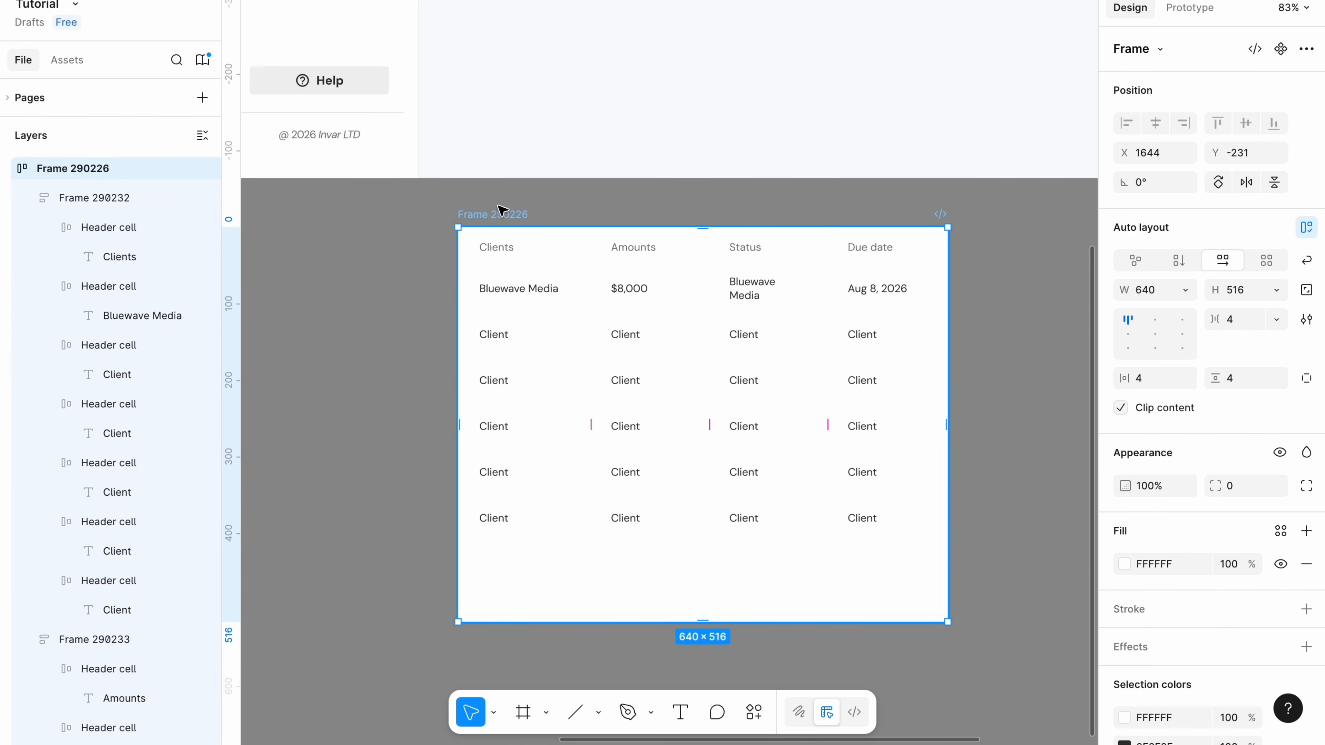
click(1277, 291)
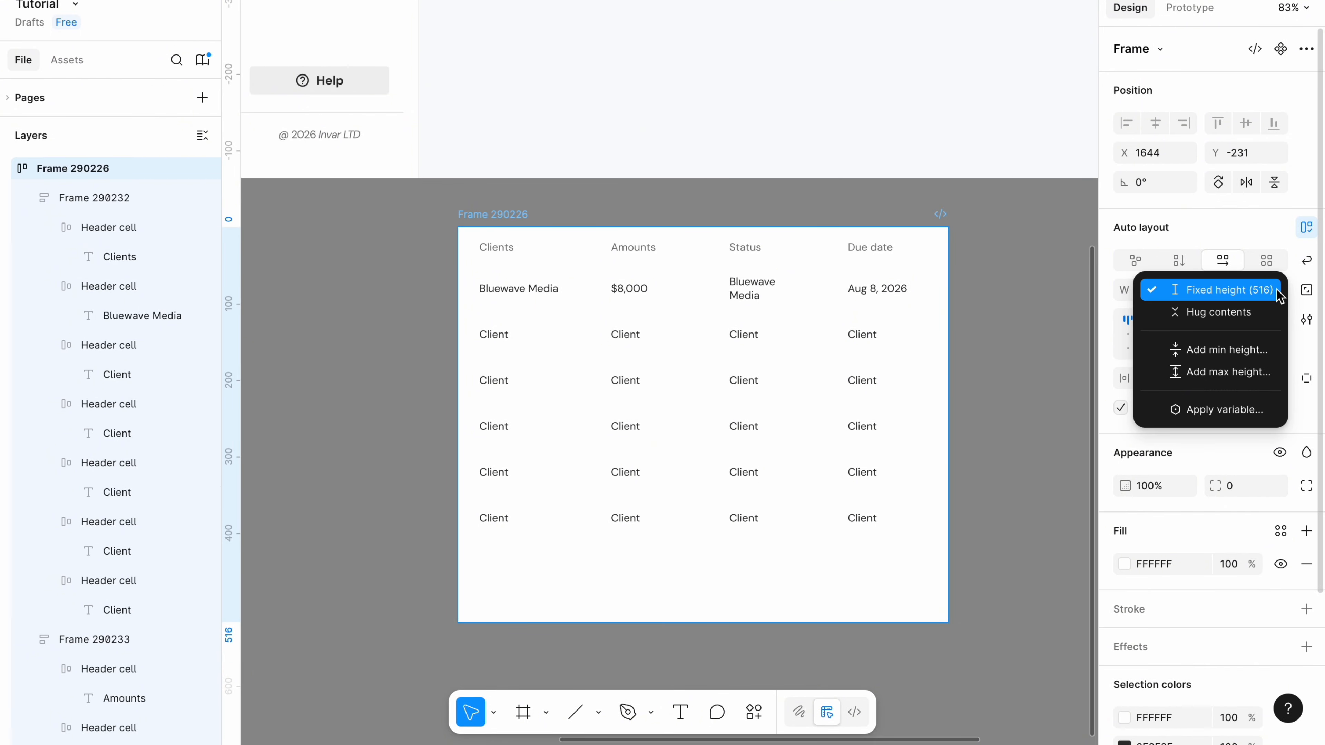
click(1232, 312)
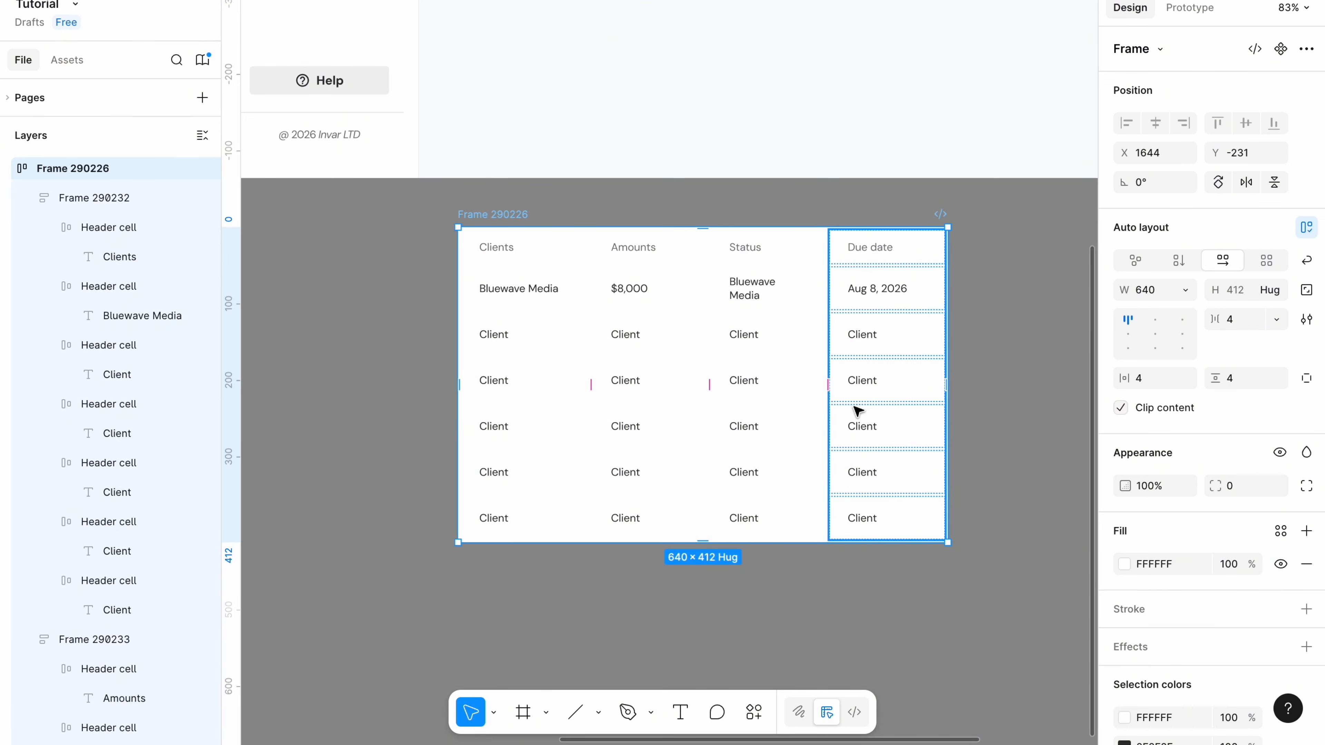
Select all the table body cells for a new fill colour.
click(518, 290)
shift+click(518, 339)
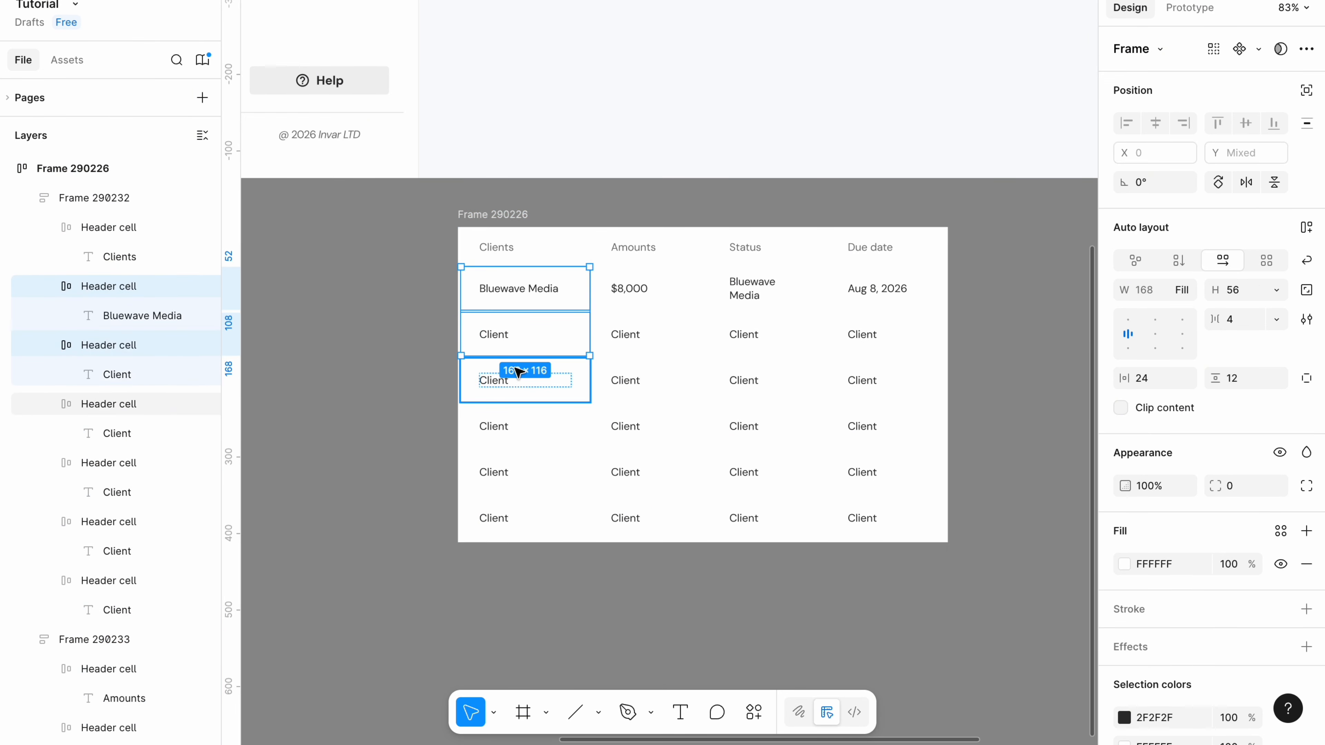
shift+click(513, 381)
shift+click(496, 428)
shift+click(495, 470)
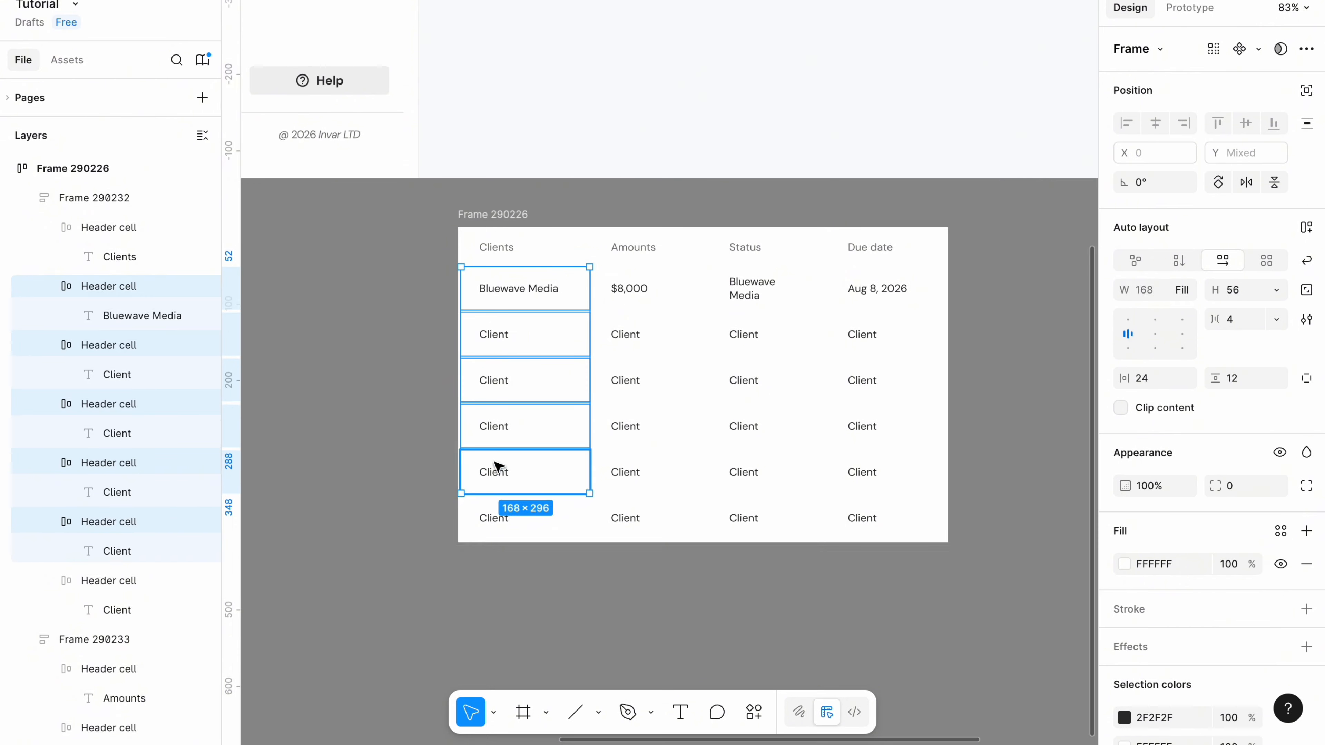
key(ctrl+alt+a)
click(1164, 564)
Tint the body cells F9FBFC and set the spacing between the table's columns to 0.
text(F9FBFC)
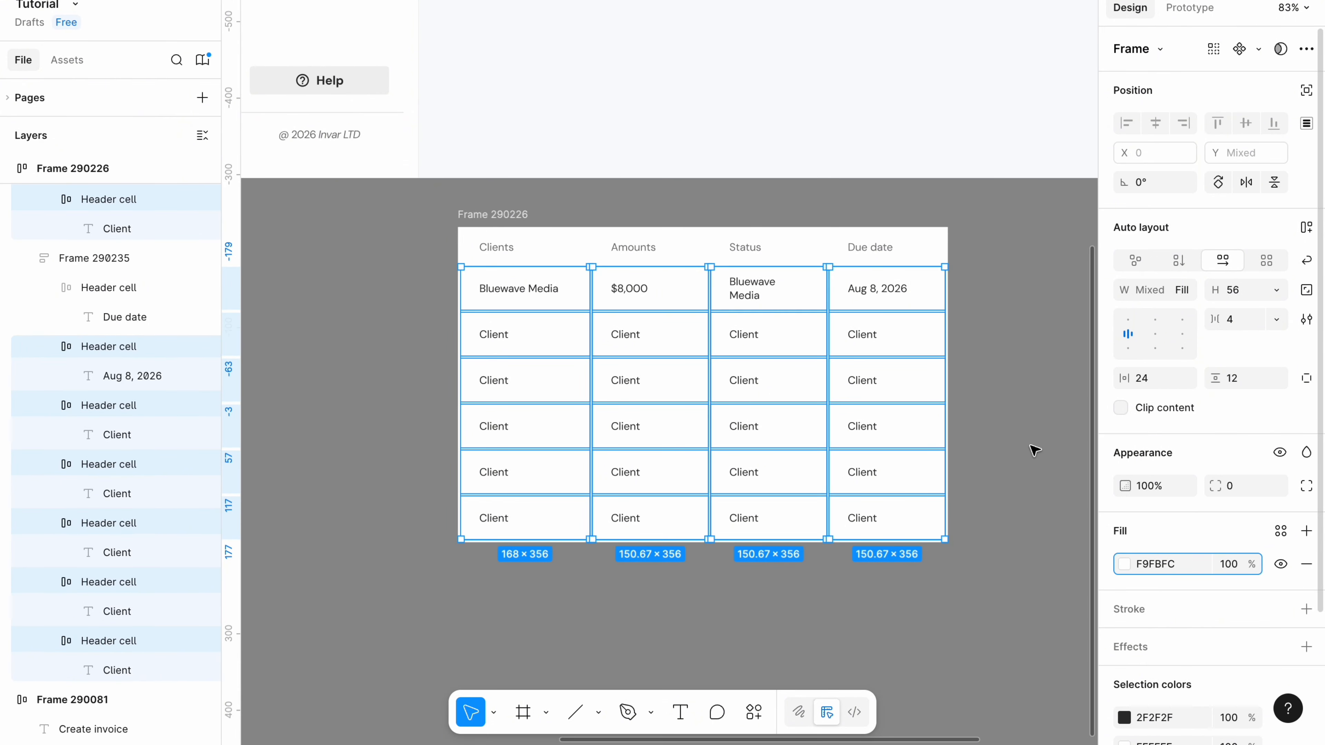
click(503, 217)
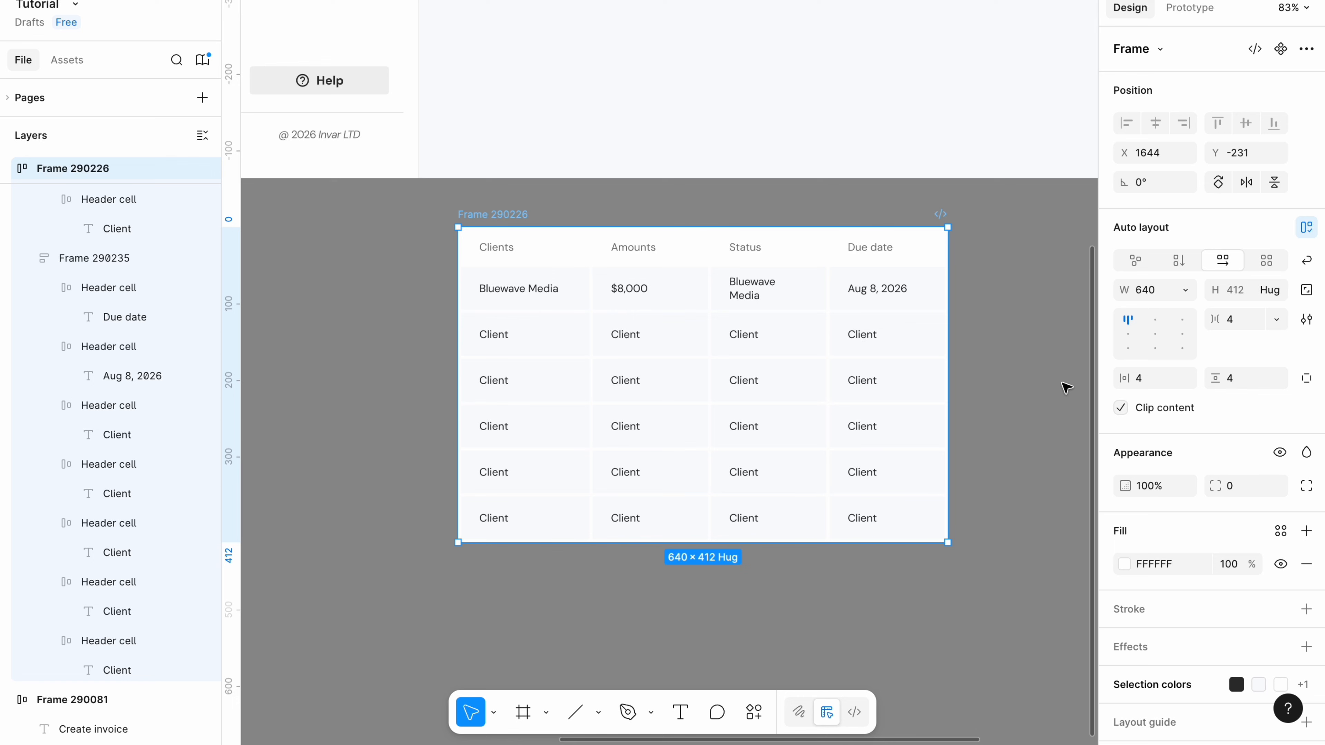
click(1233, 326)
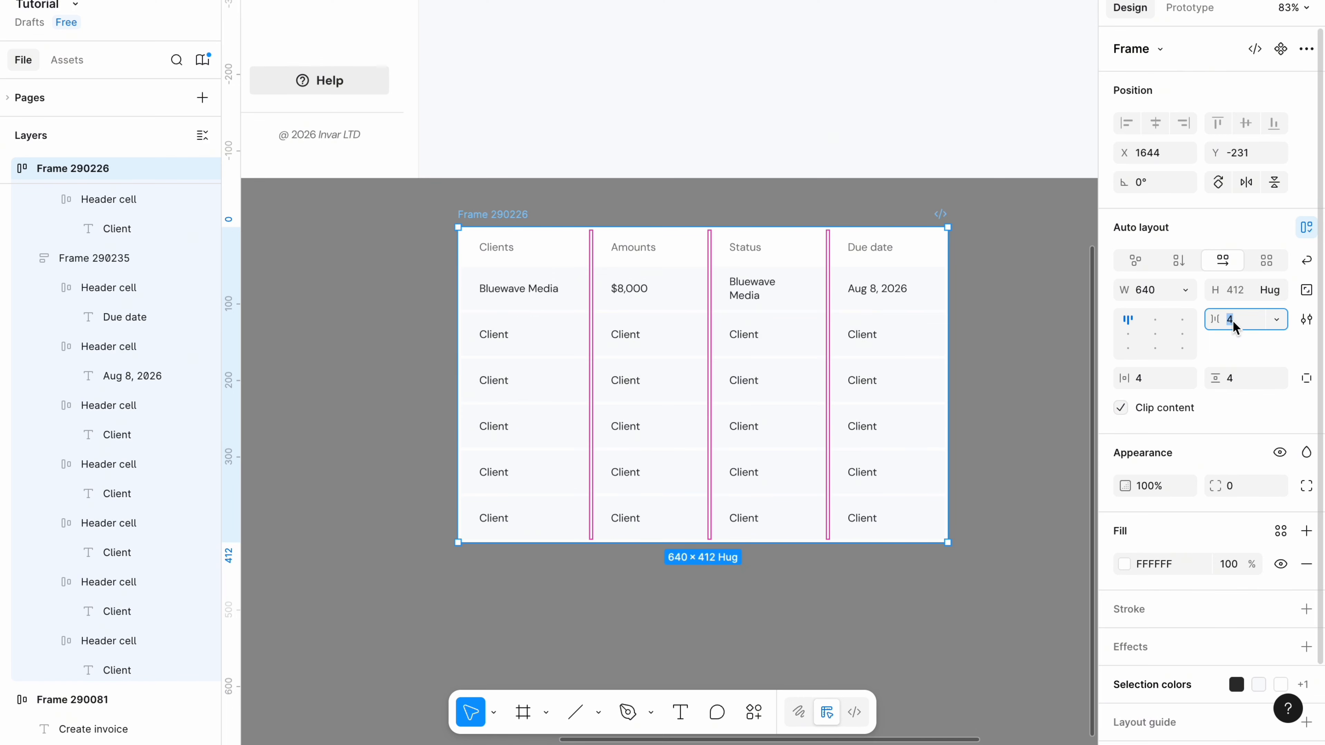
text(0)
drag(993, 305, 497, 319)
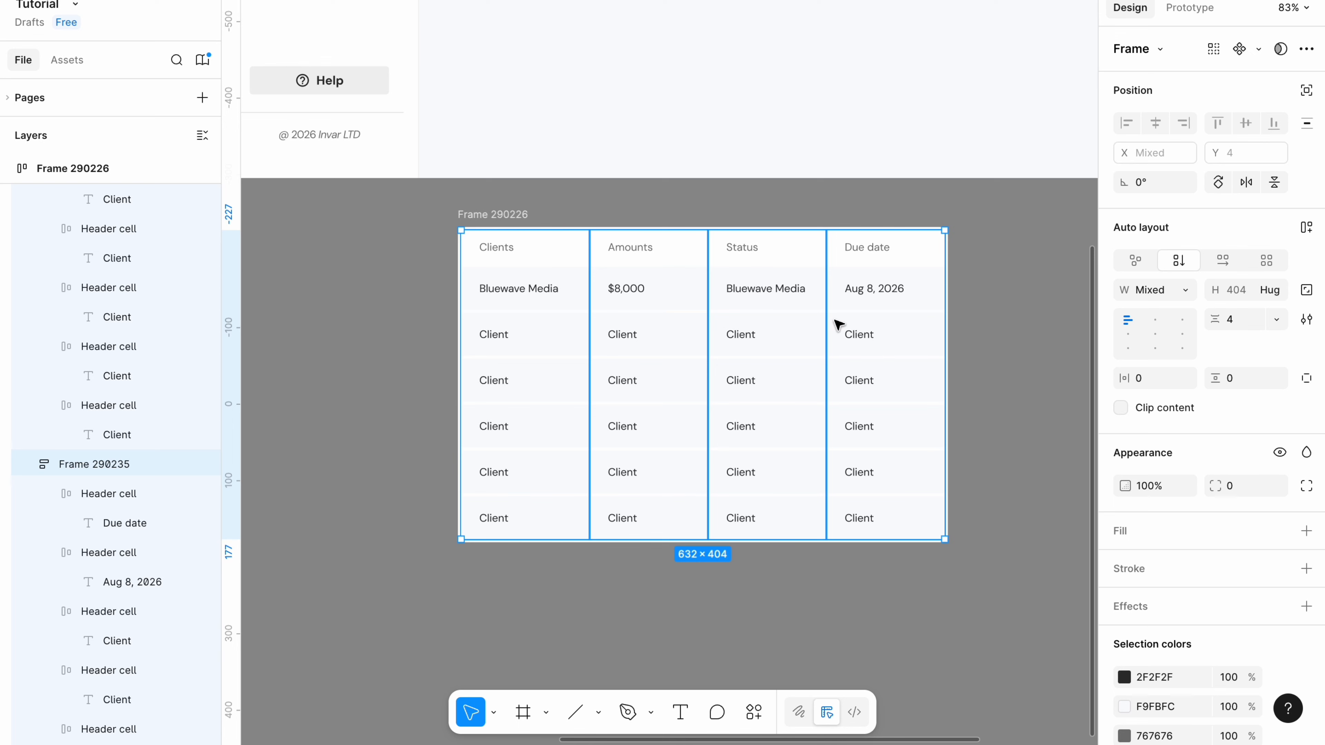
click(1242, 321)
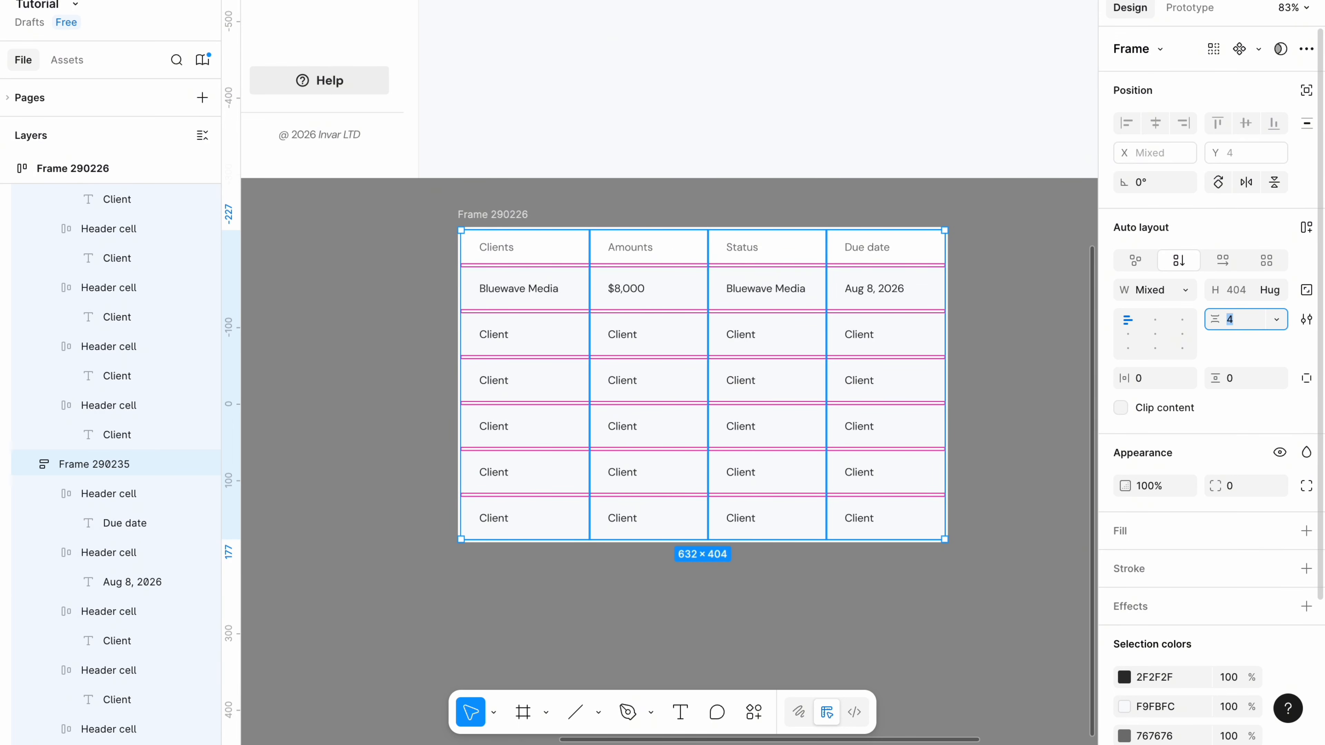
Paste the Paid badge into the first row's Status cell, replacing the leftover Bluewave Media text.
click(1051, 341)
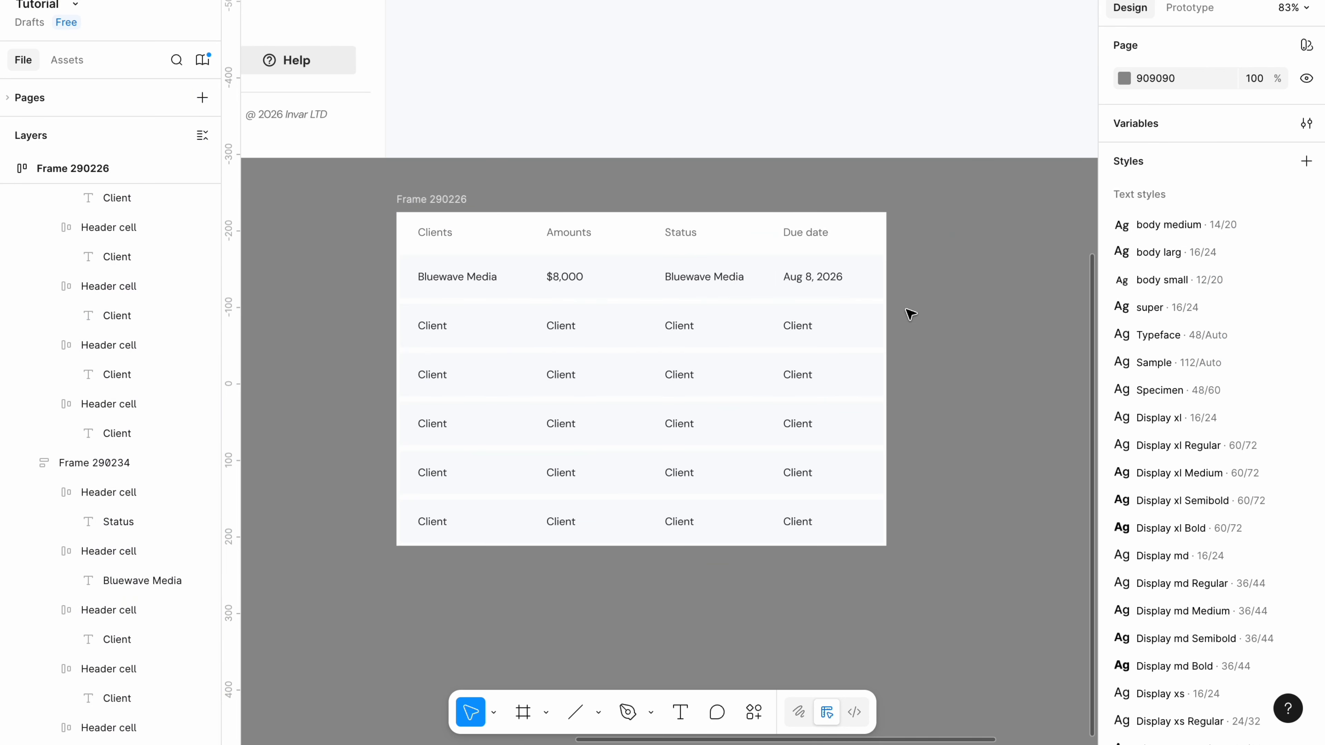
right_click(918, 315)
click(926, 323)
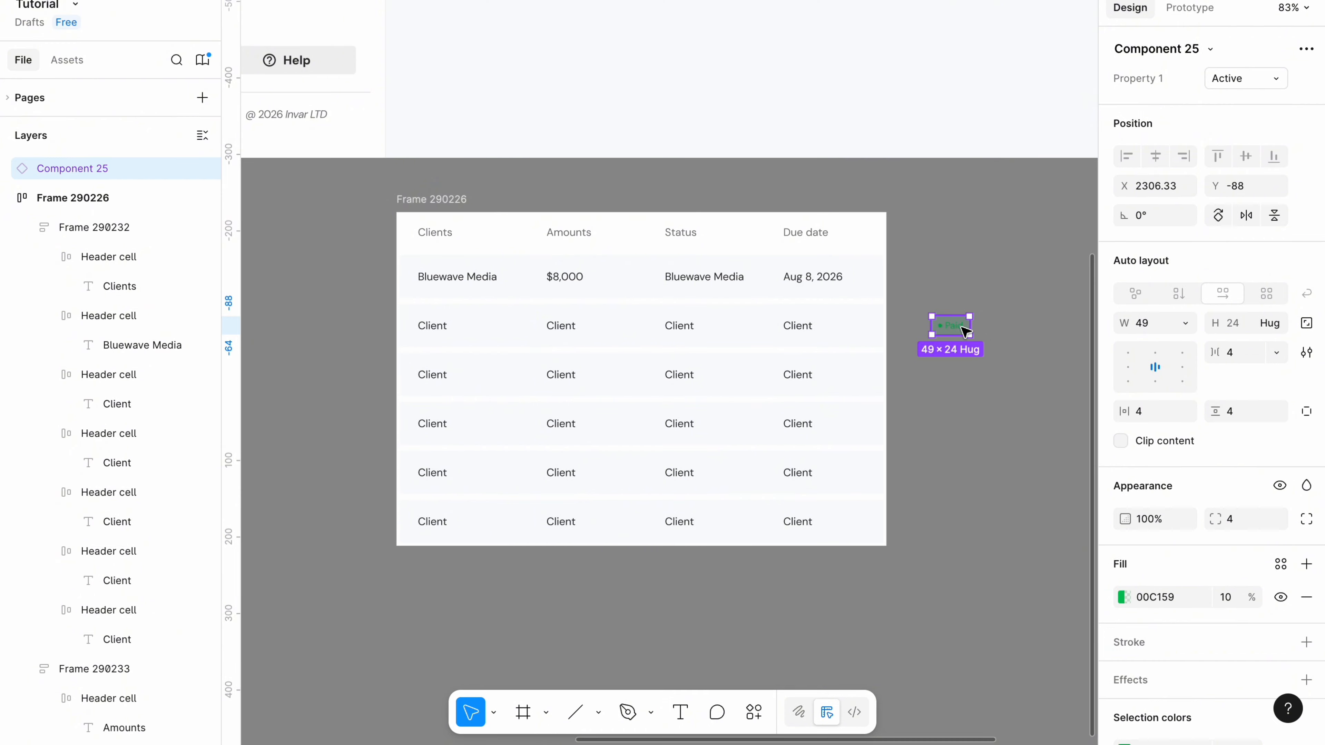
drag(963, 334, 692, 275)
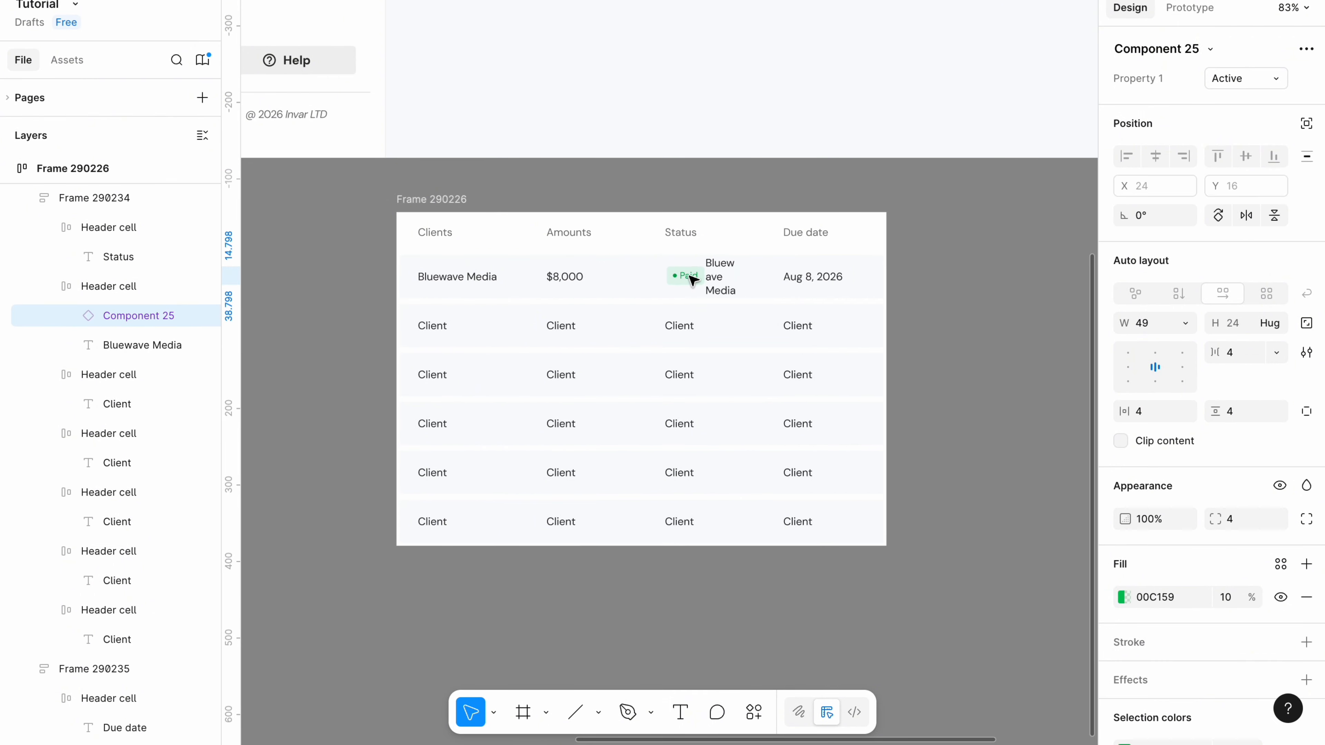
click(732, 286)
key(Delete)
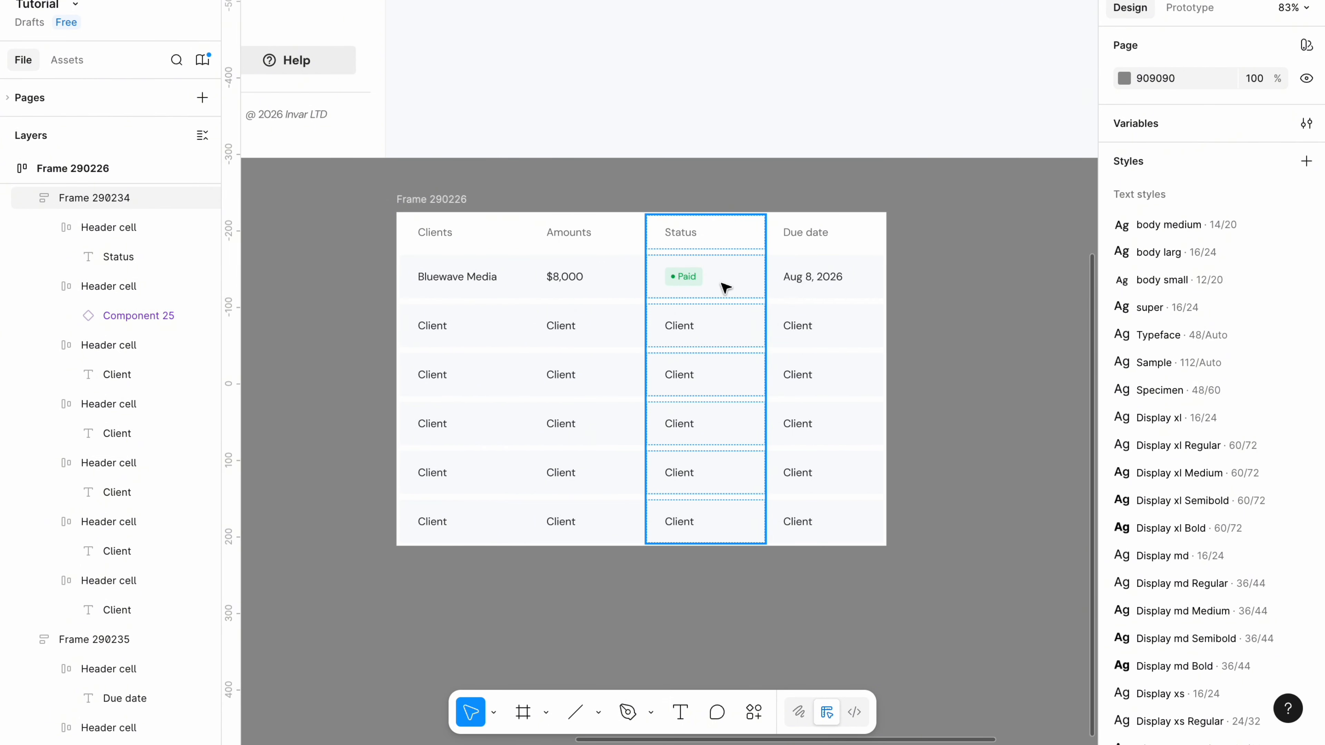
Fill the remaining Status column cells with copies of the Paid badge cell.
right_click(732, 286)
click(742, 56)
click(679, 325)
shift+click(678, 374)
shift+click(678, 424)
shift+click(678, 473)
shift+click(673, 521)
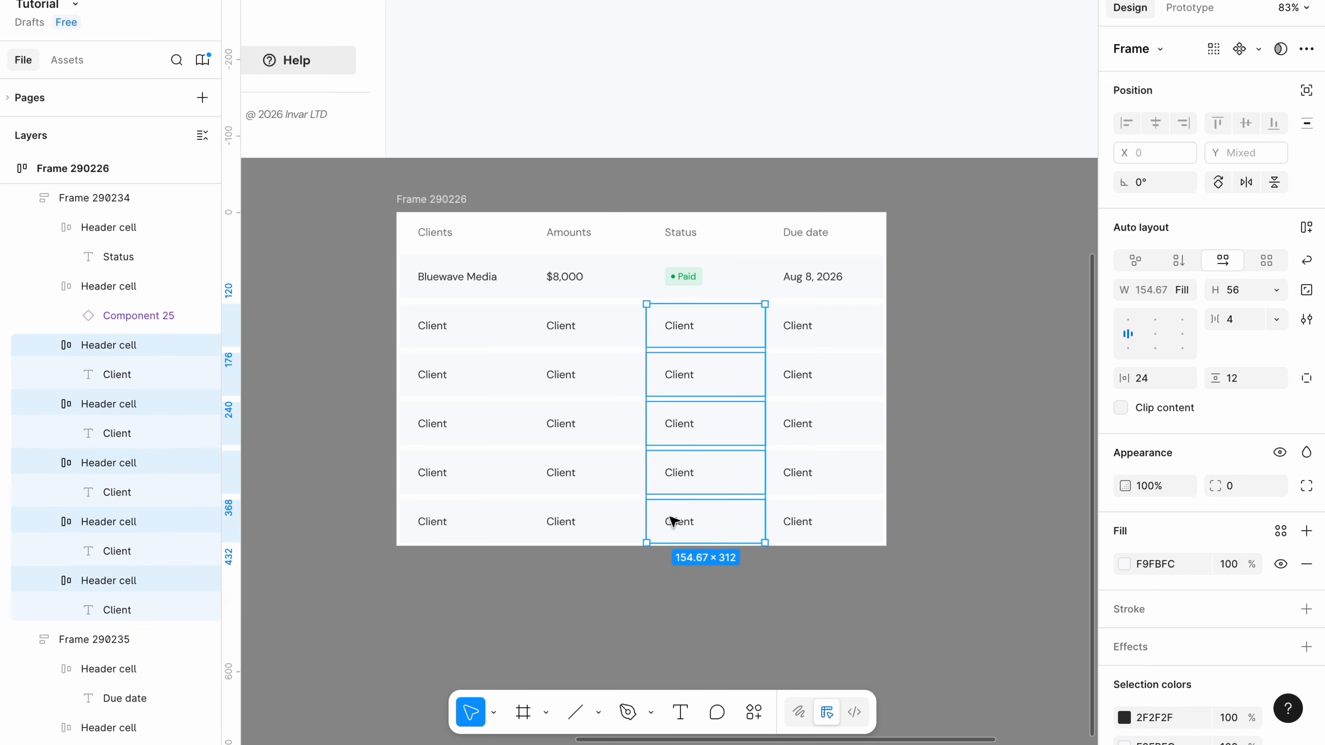
right_click(670, 516)
click(705, 144)
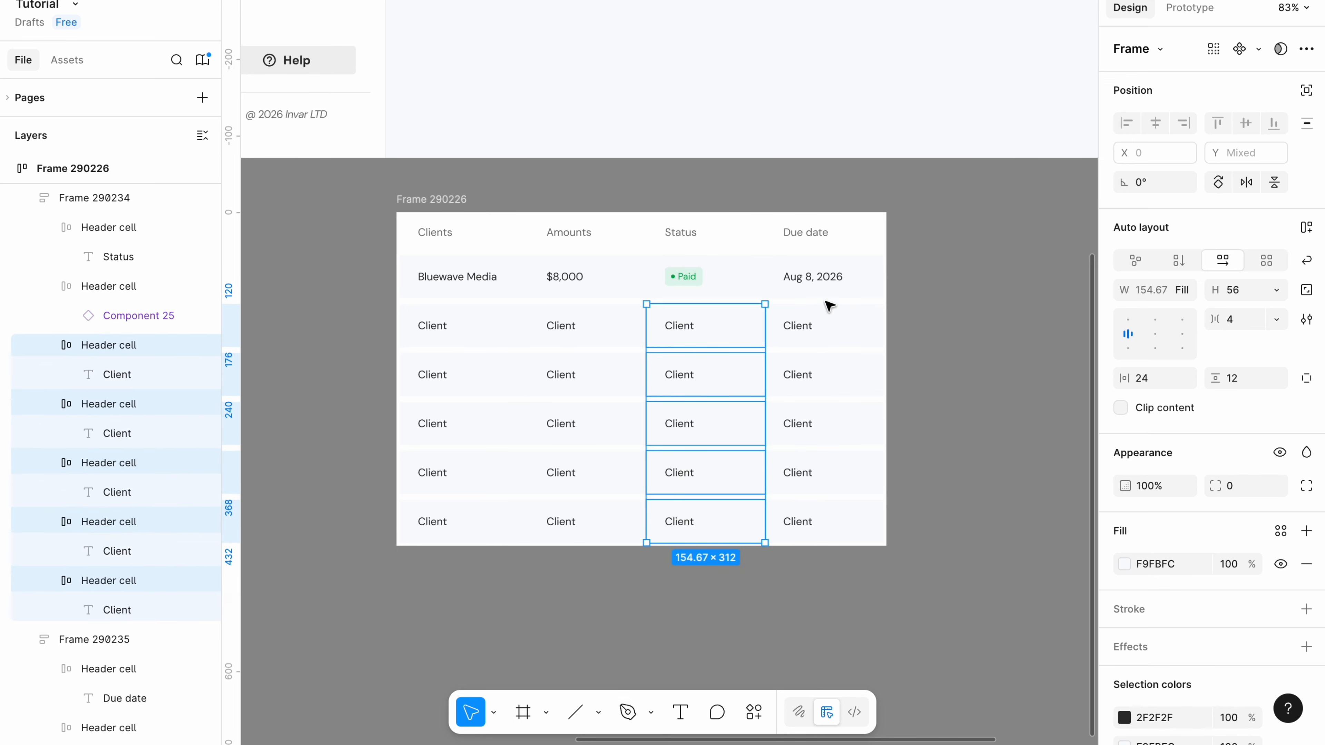
click(1012, 339)
Turn the second row's badge into a hug-width disabled variant labelled Overdue.
click(693, 330)
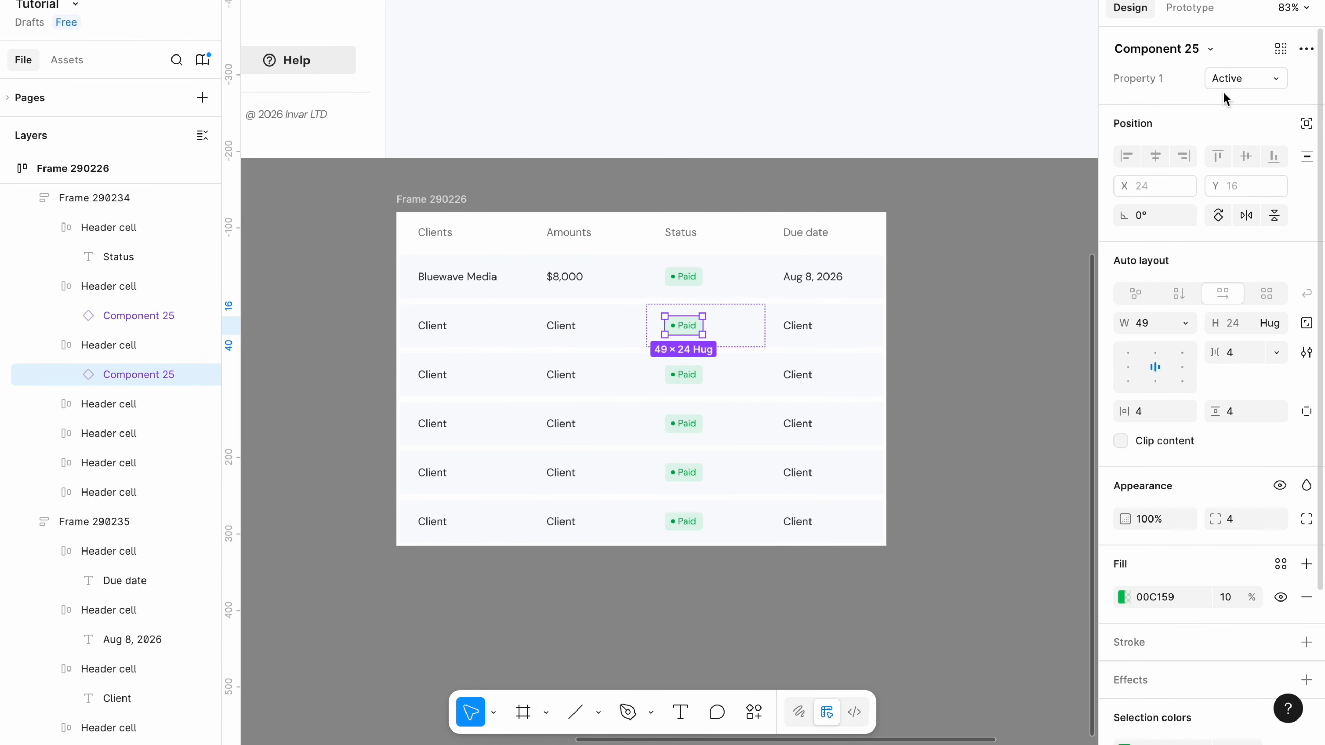
click(1273, 79)
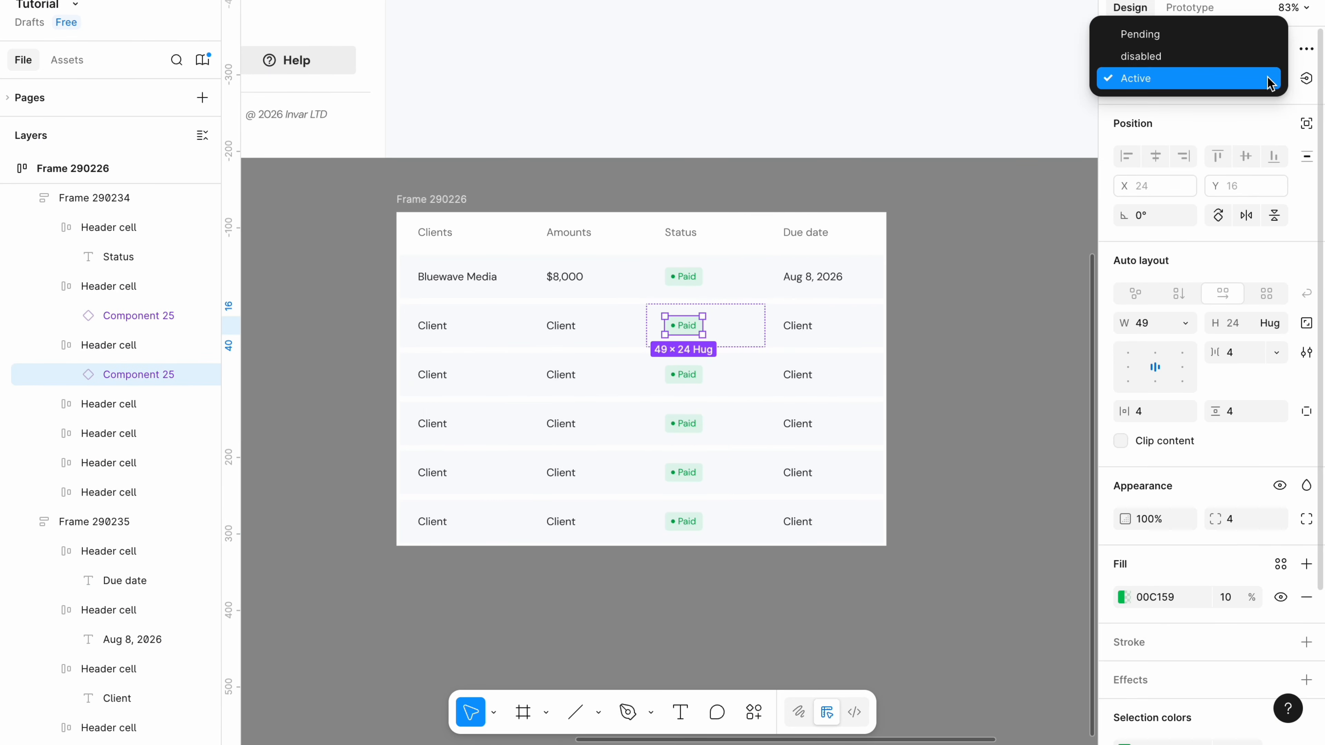
click(1207, 61)
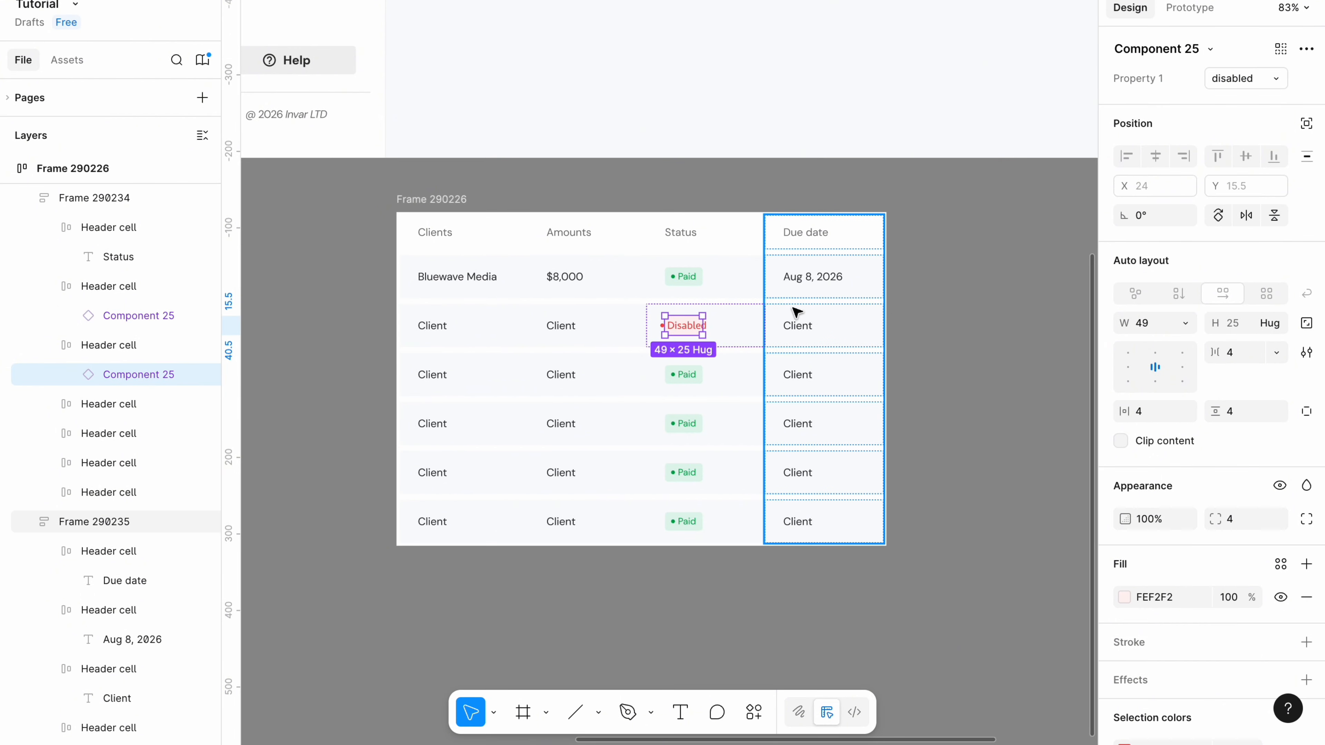
click(1185, 323)
click(1168, 345)
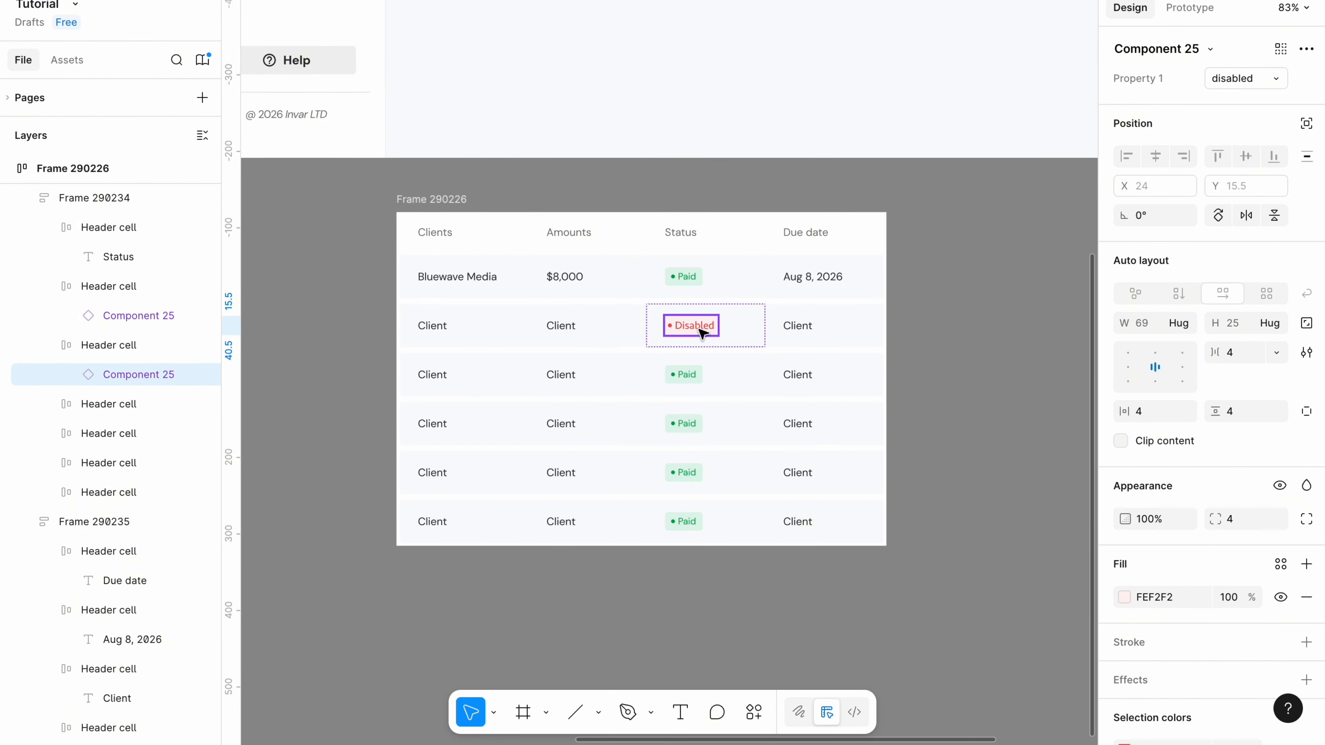
double_click(699, 327)
double_click(699, 327)
key(BackSpace)
text(Ov)
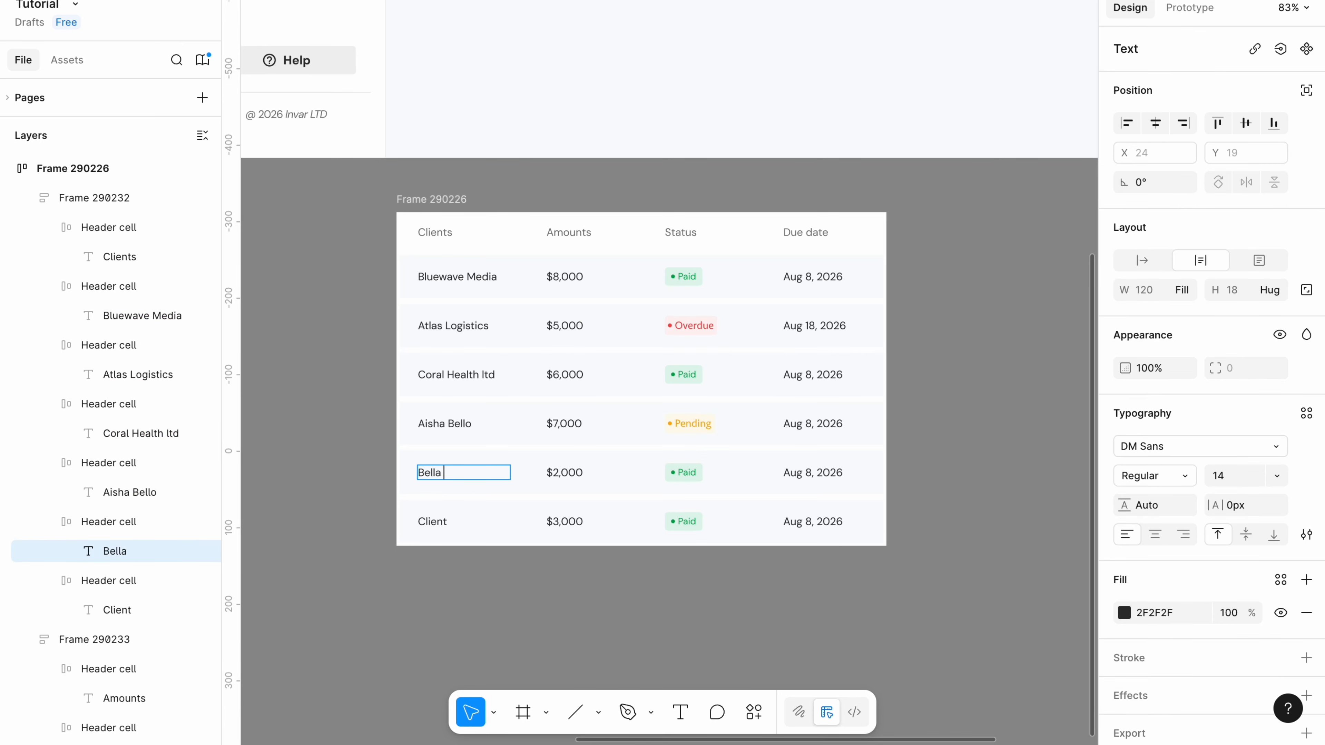
Edit the client names in the lower invoice rows.
text(Greene)
click(367, 459)
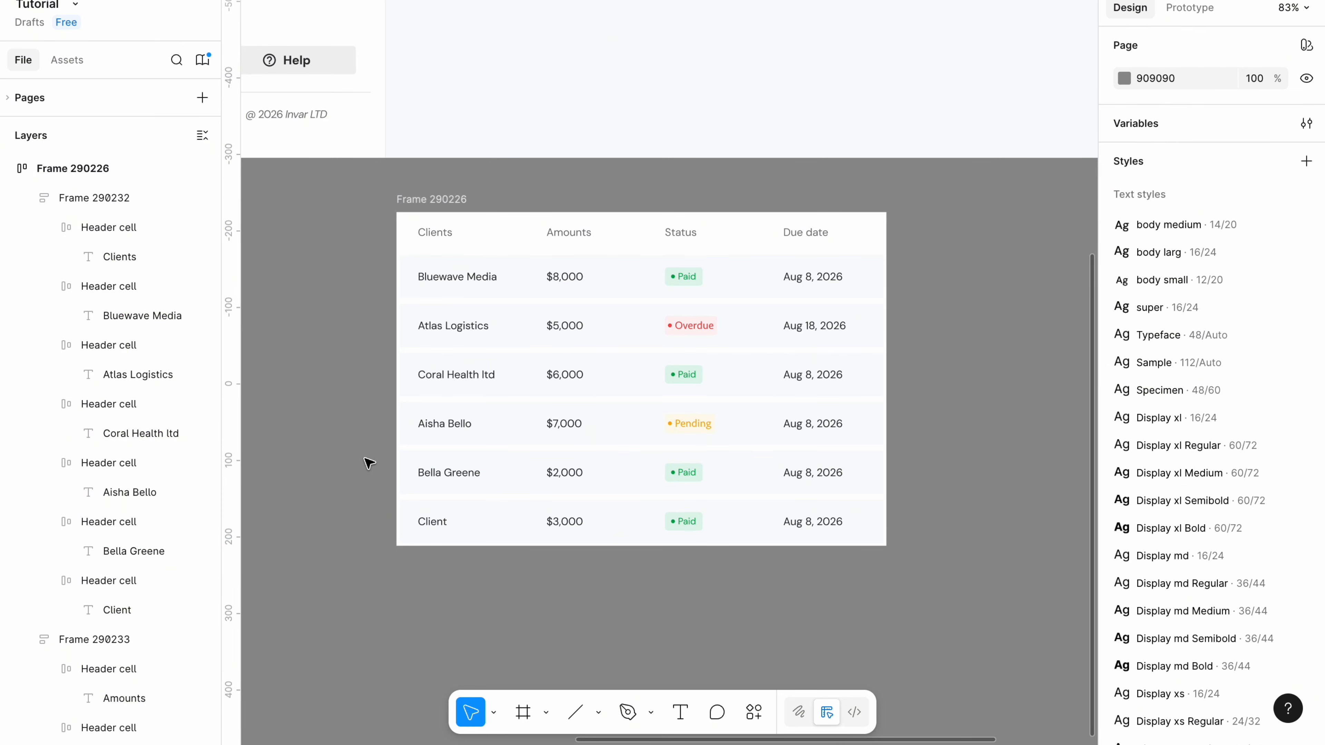
double_click(442, 522)
double_click(443, 522)
Finish the last client name, space the buttons 12 apart, and group them with the Invoices title in one row.
text(Ravefe)
text(st)
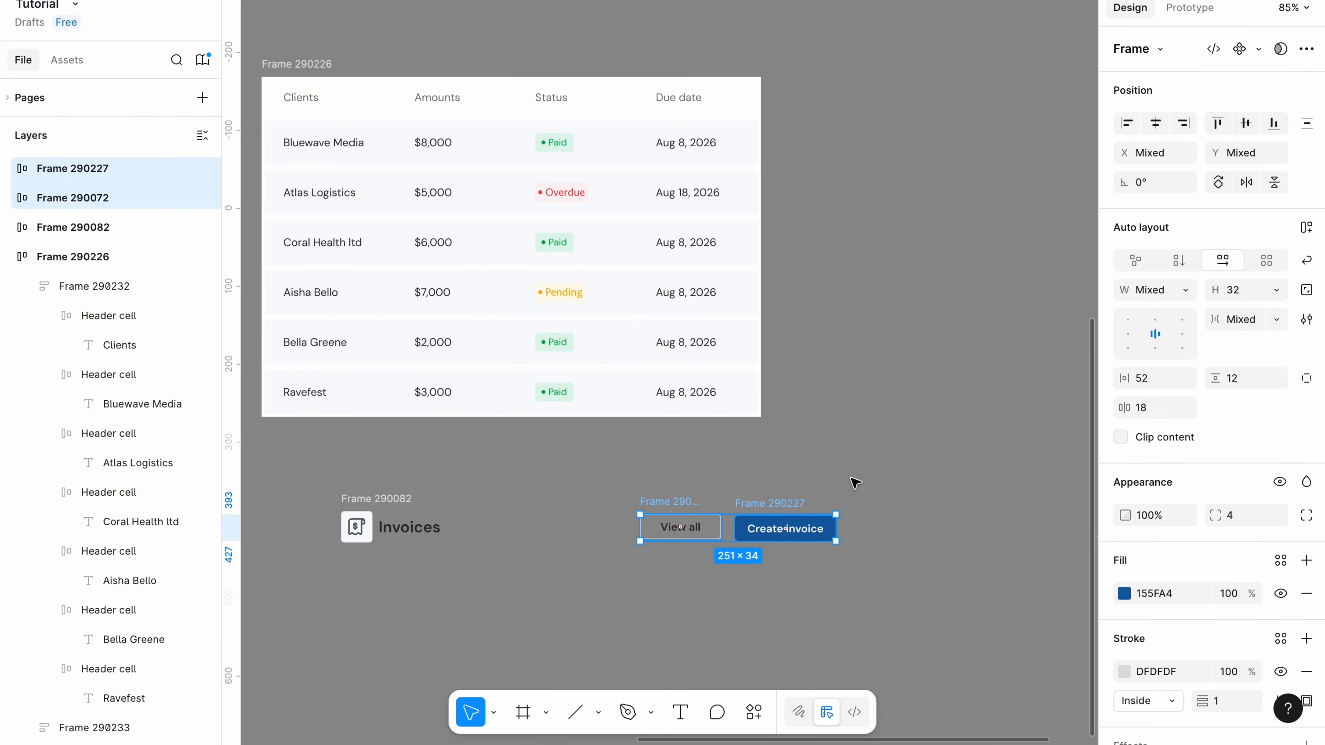
click(1251, 320)
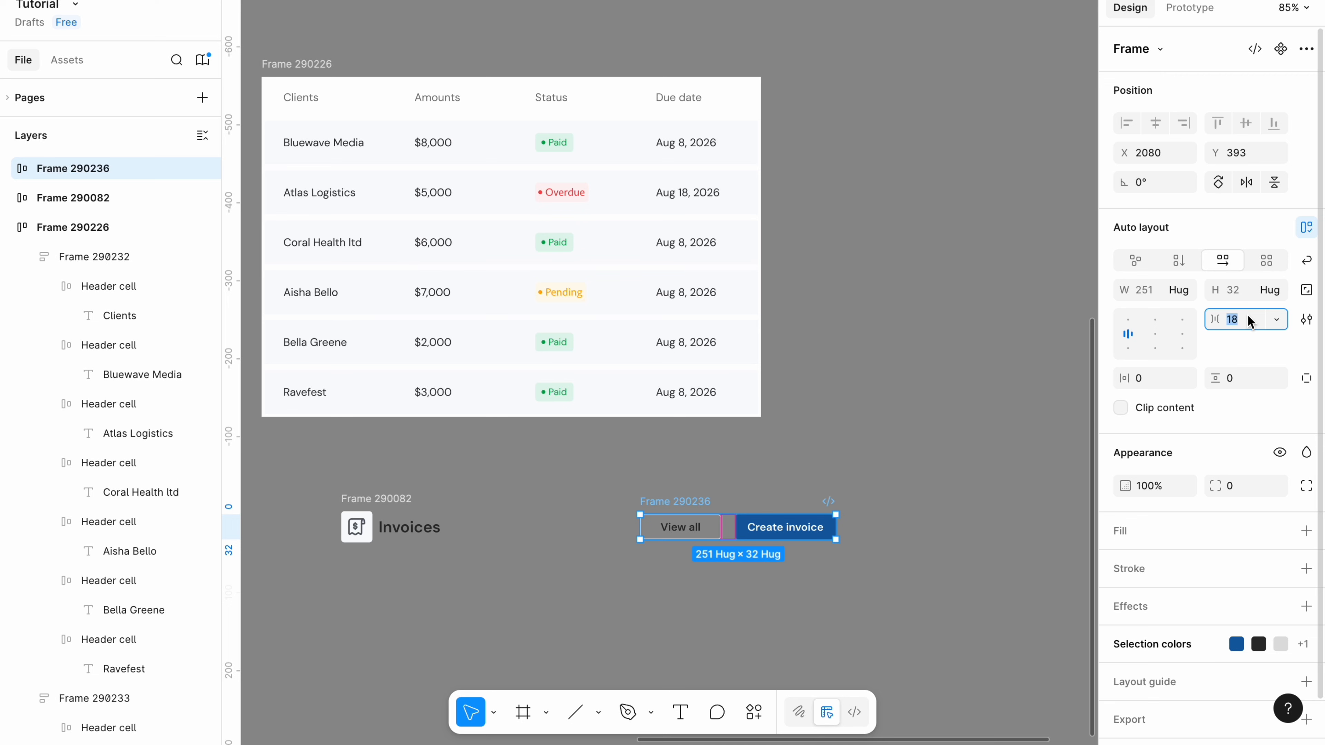
text(12)
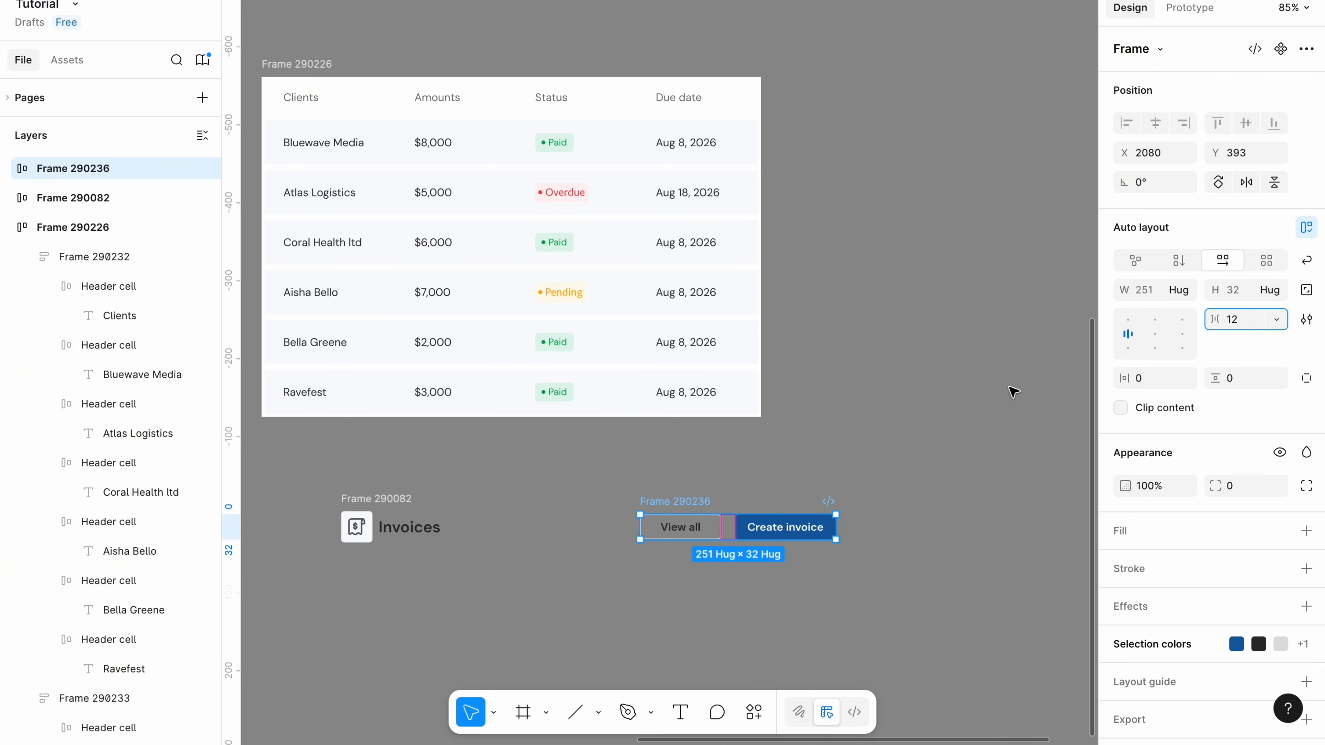
drag(330, 561, 852, 477)
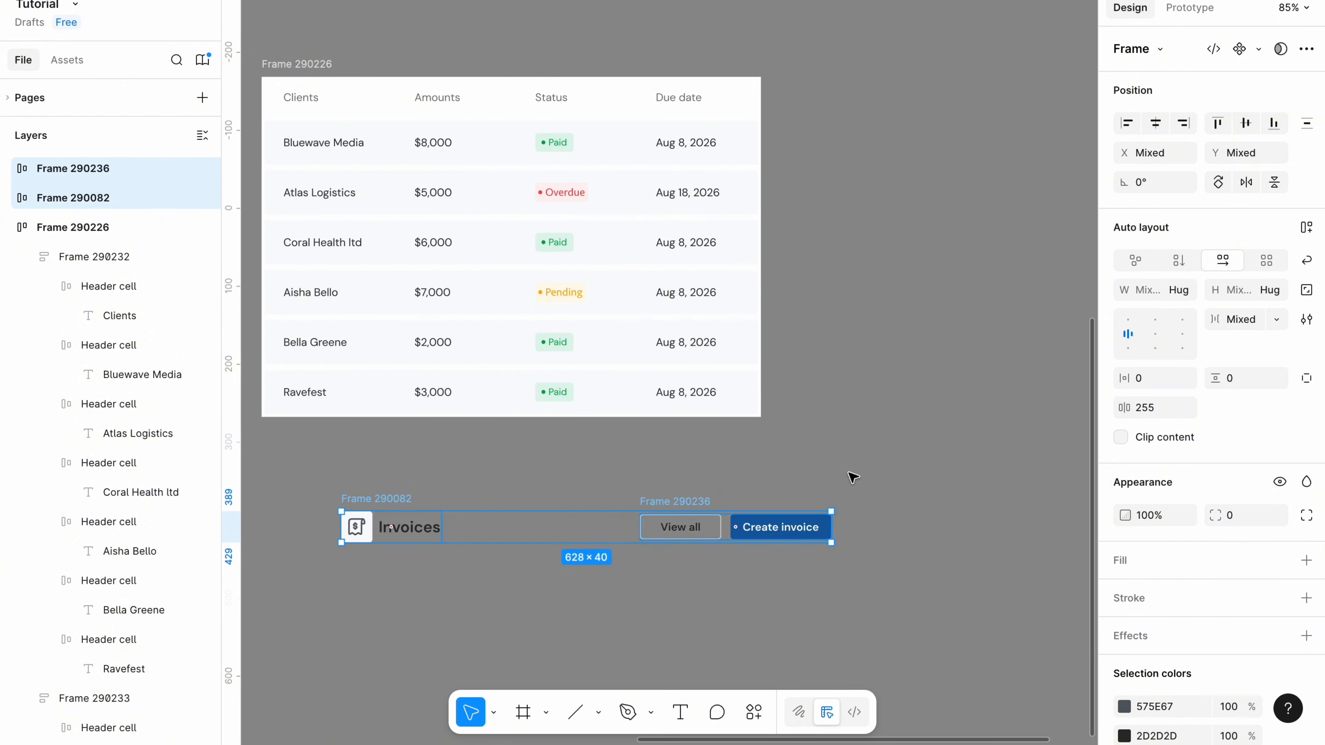
key(shift+a)
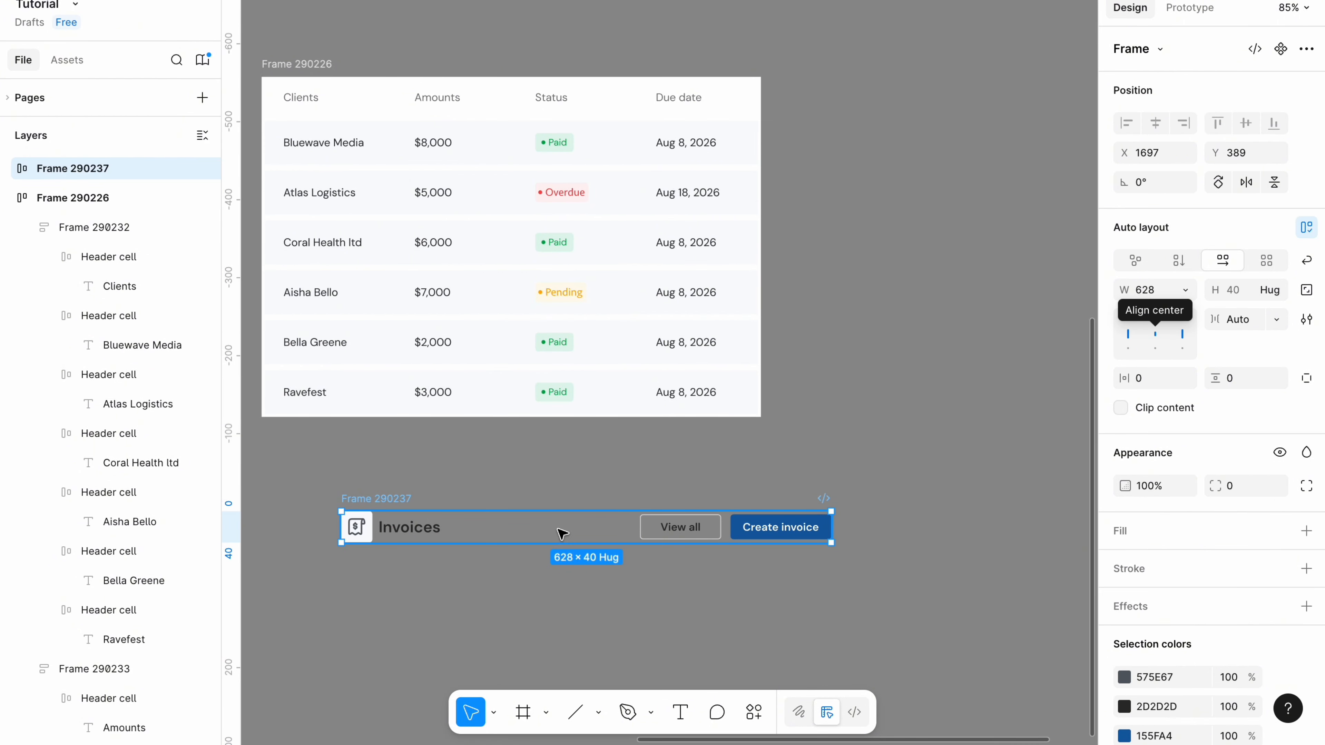
Draw a divider line under the header row and stack them in vertical auto layout with 12 spacing.
key(l)
drag(452, 621, 686, 619)
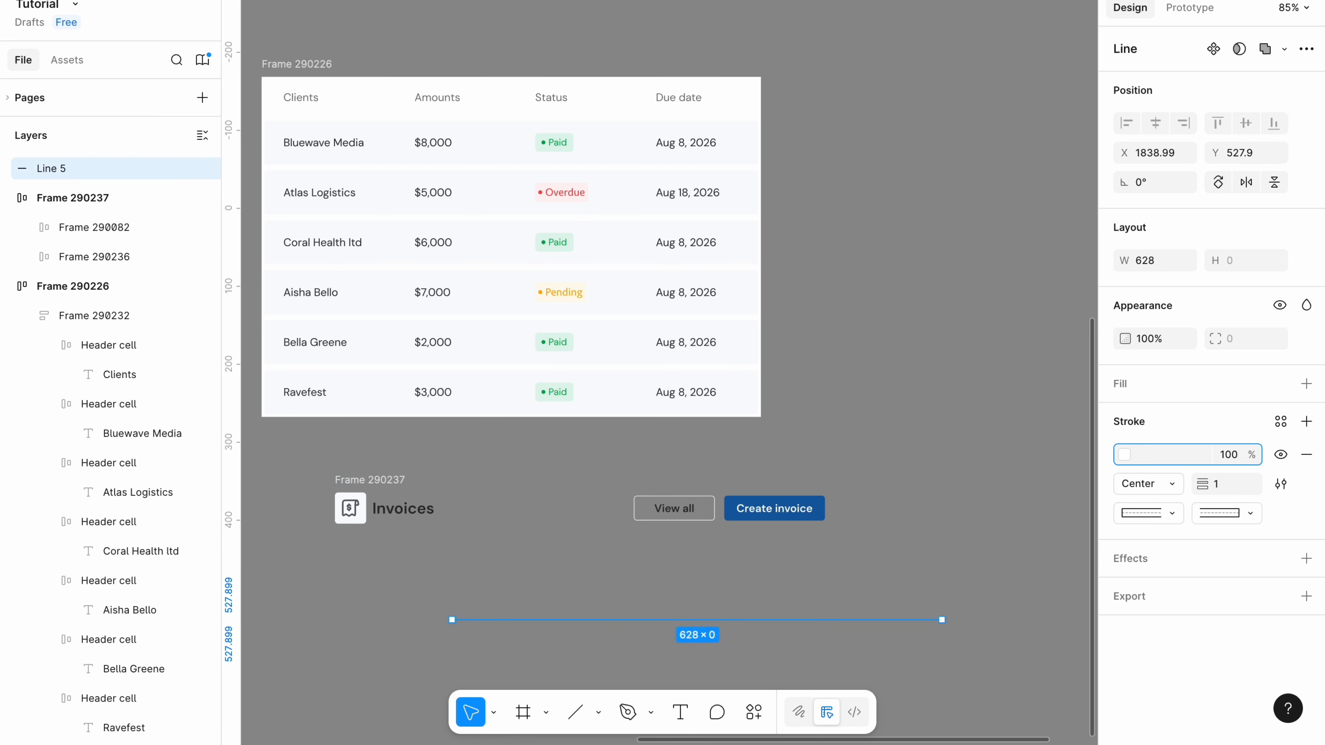
text(f)
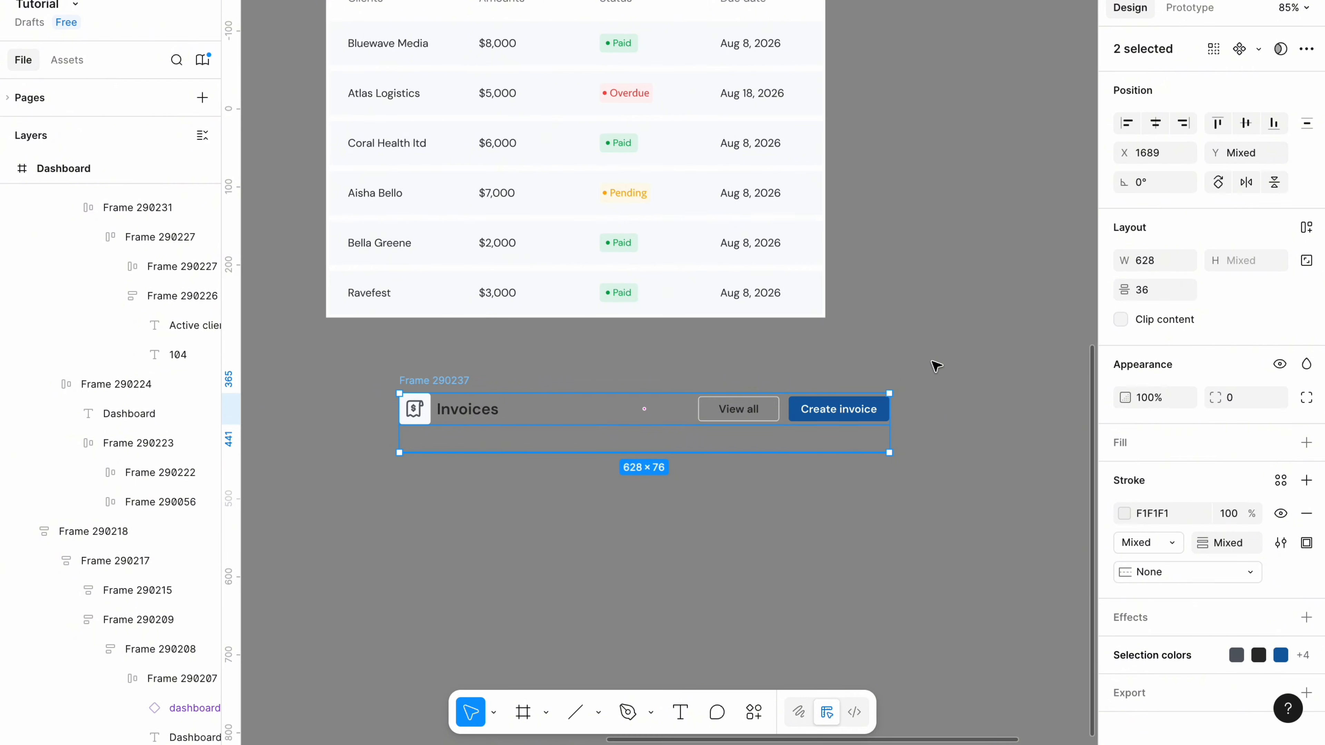
key(shift+a)
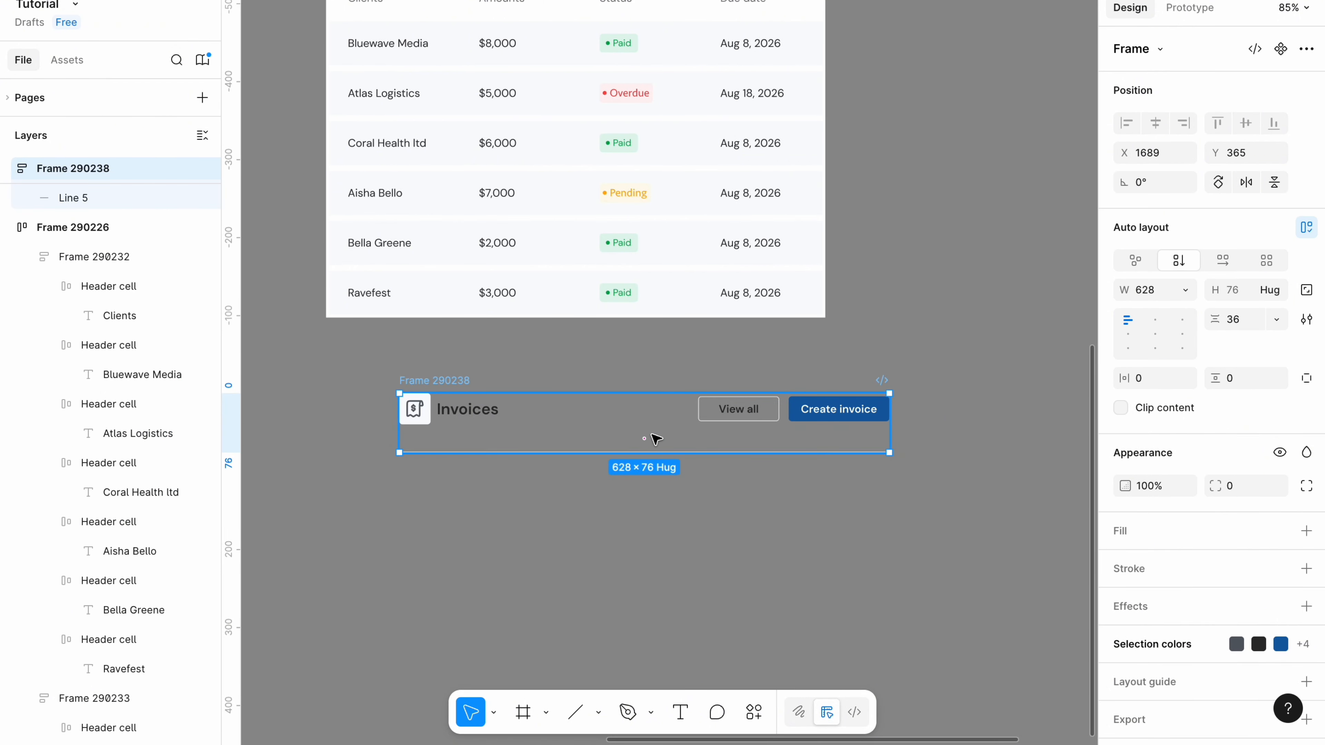
click(1231, 324)
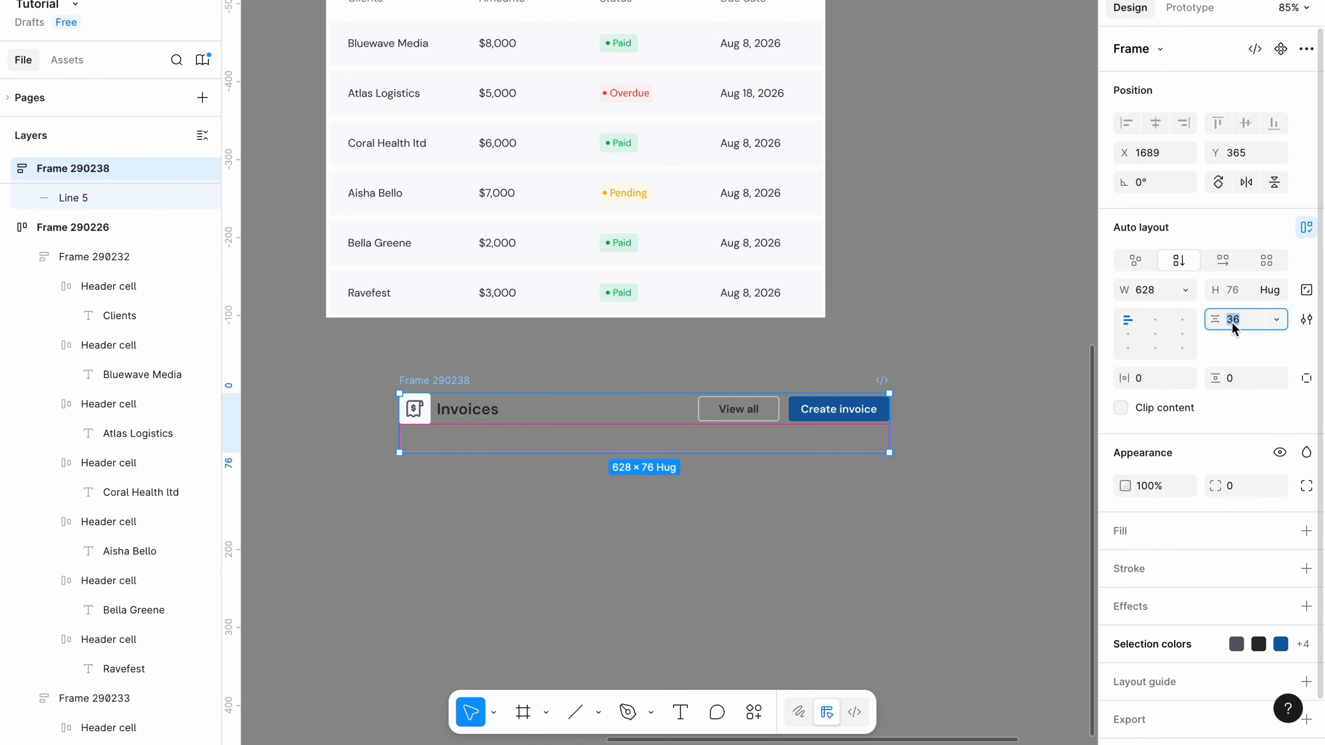
text(12)
key(Return)
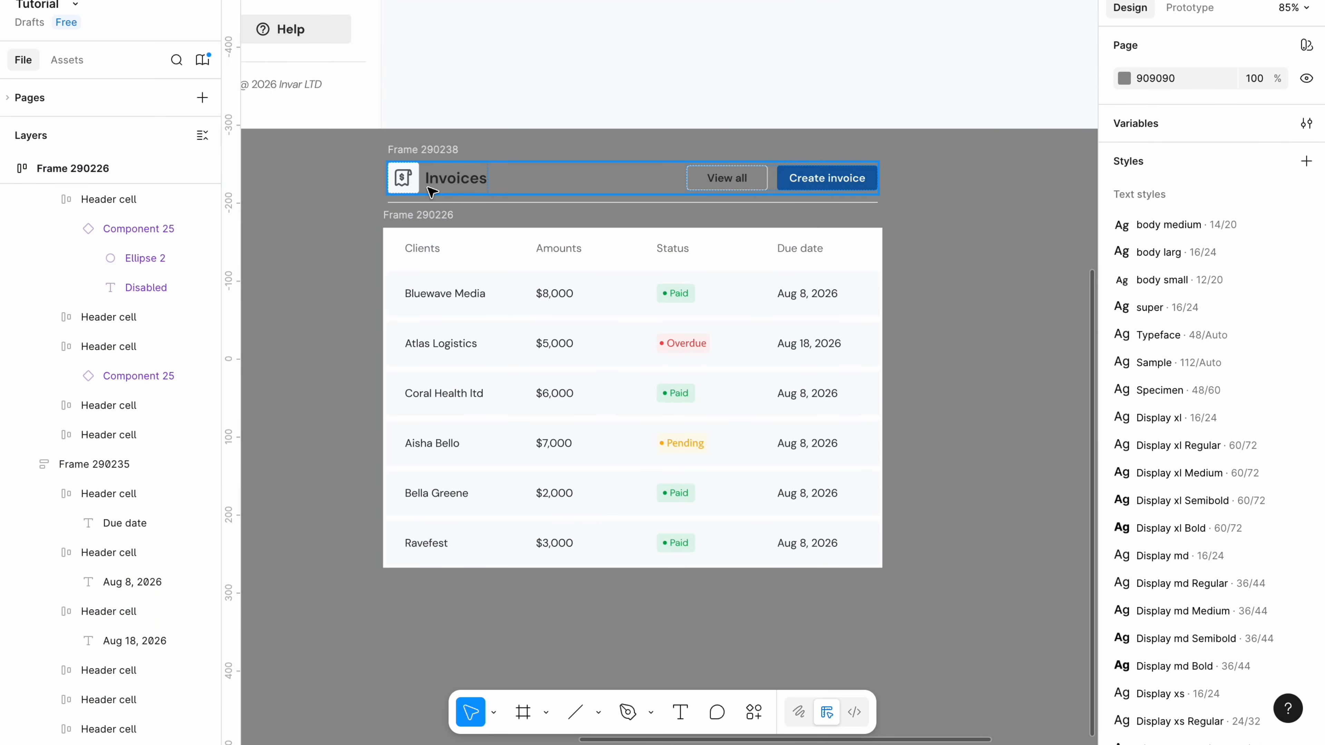
Align the header group with the table's left edge and set the table's padding to 0.
drag(435, 150, 431, 153)
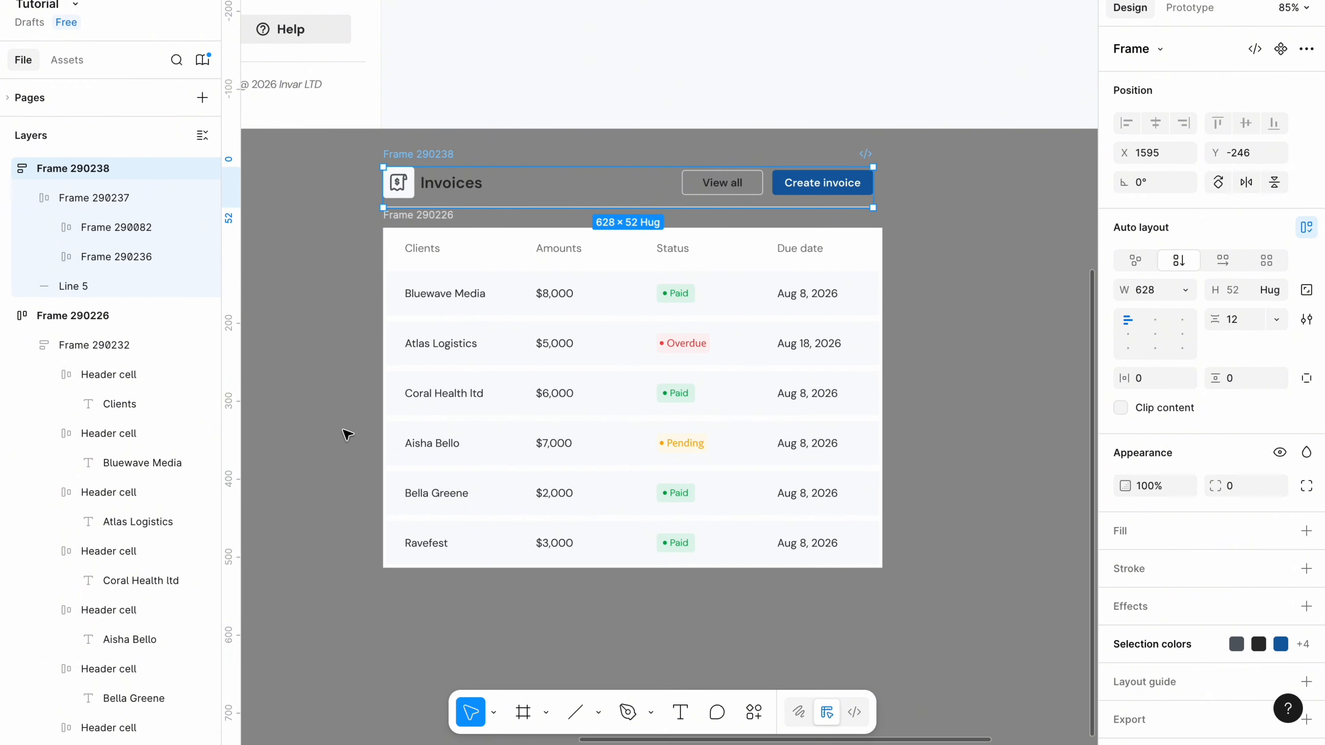
click(384, 532)
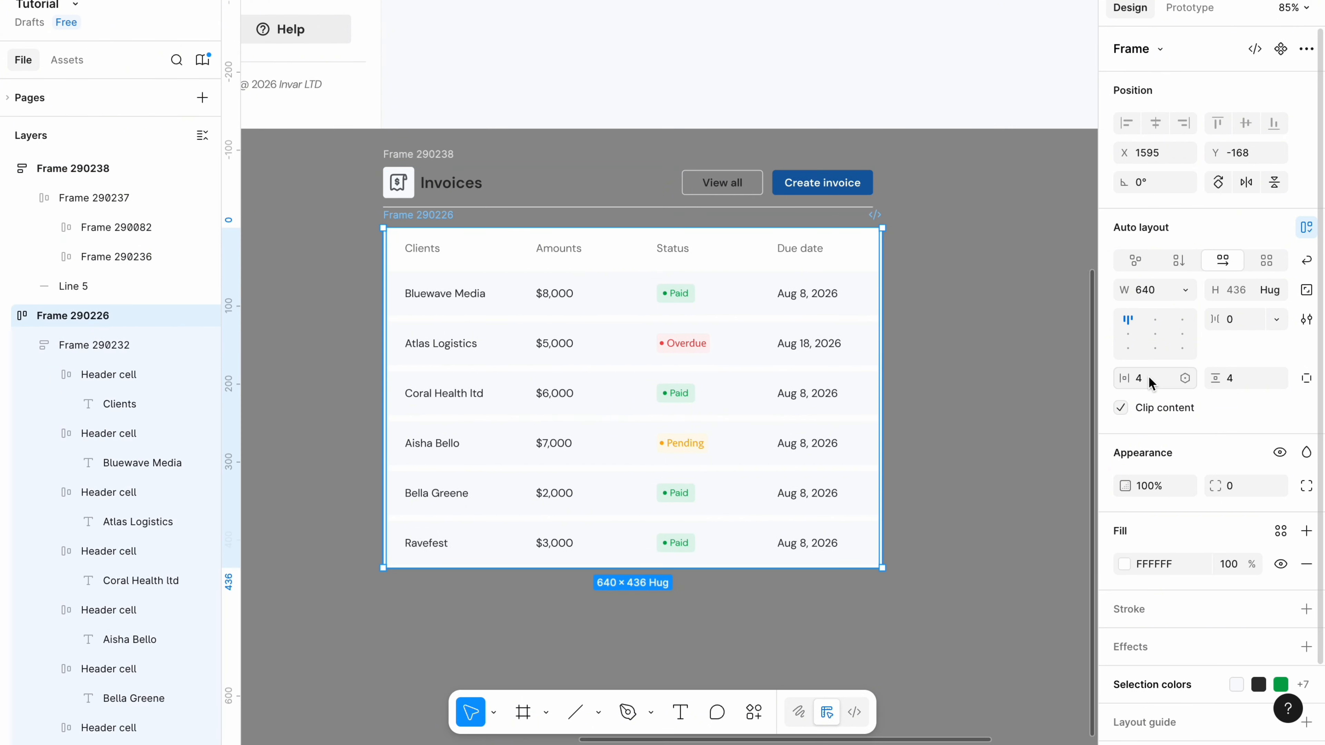
click(1151, 384)
text(0)
key(Tab)
text(0)
click(1306, 565)
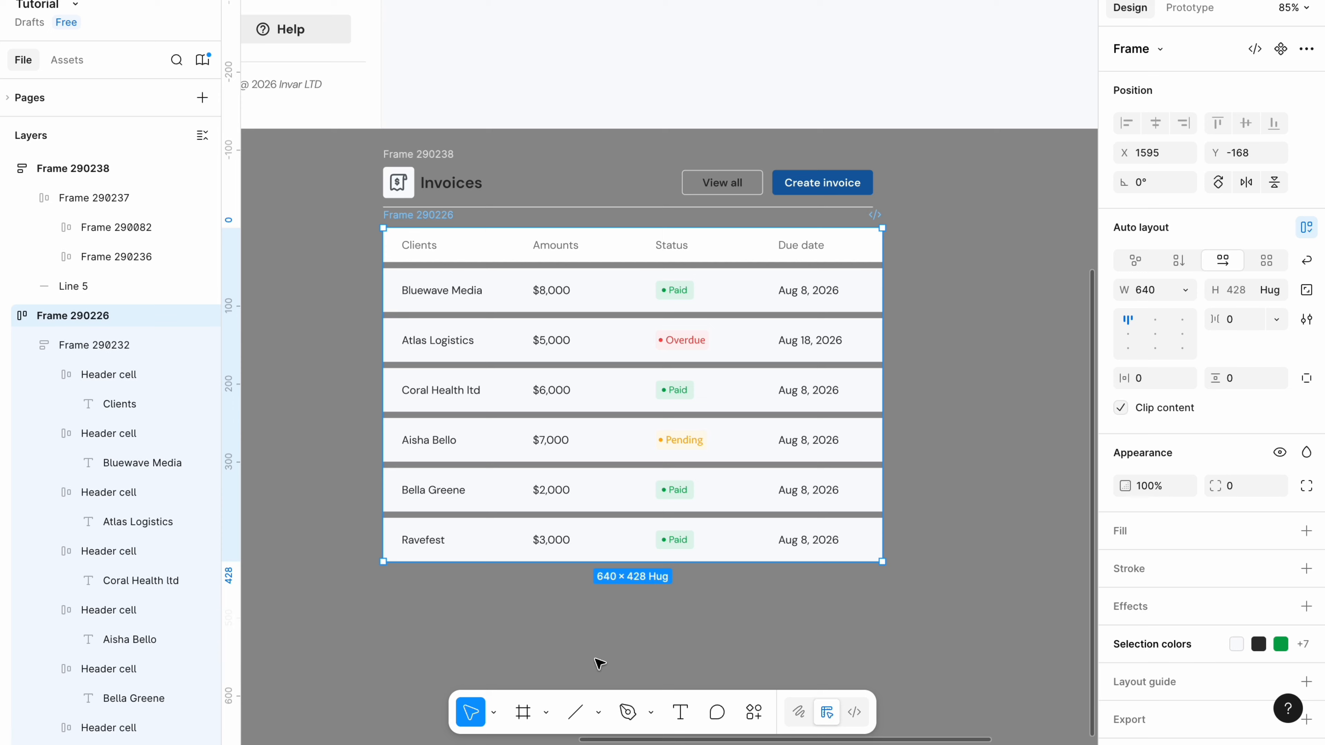
Wrap the header and table in a vertical auto-layout card with 16 spacing and 16 padding.
drag(344, 621, 889, 145)
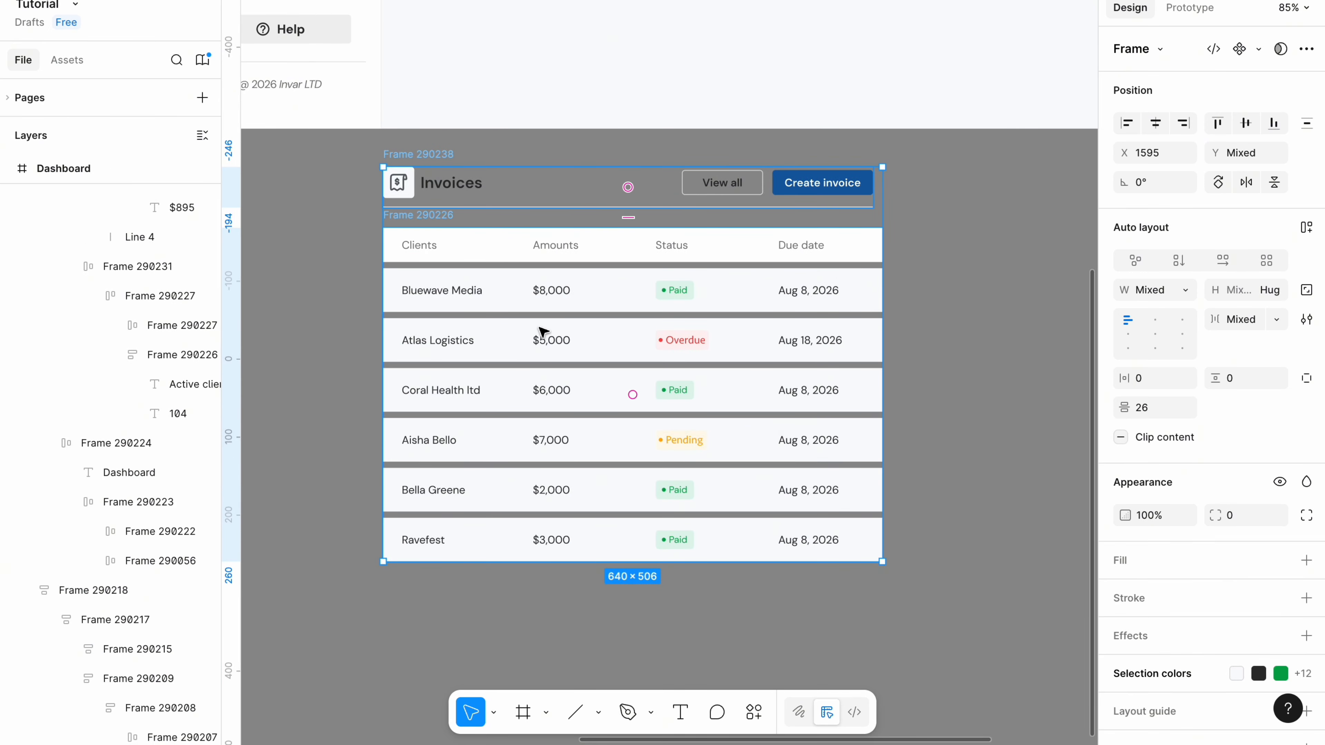
key(shift+a)
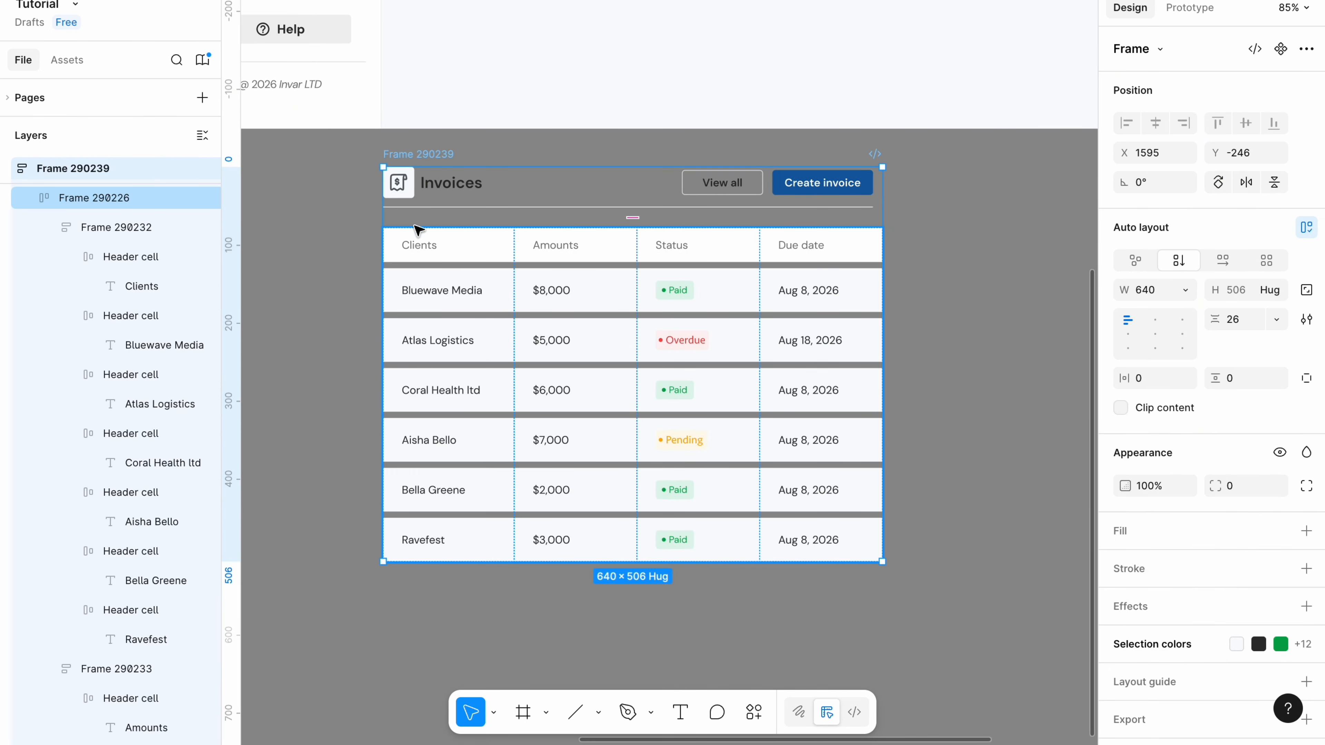
click(1242, 330)
key(BackSpace)
text(16)
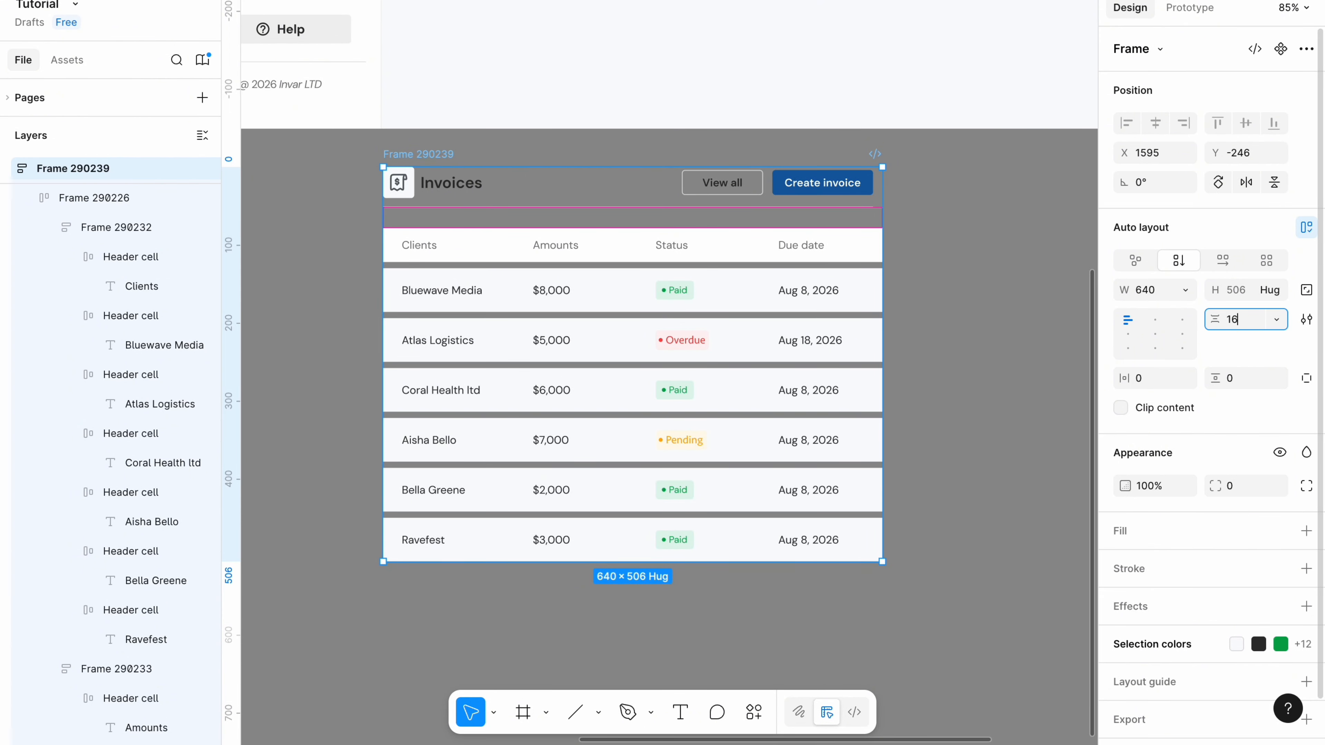
key(Return)
click(1136, 379)
text(1)
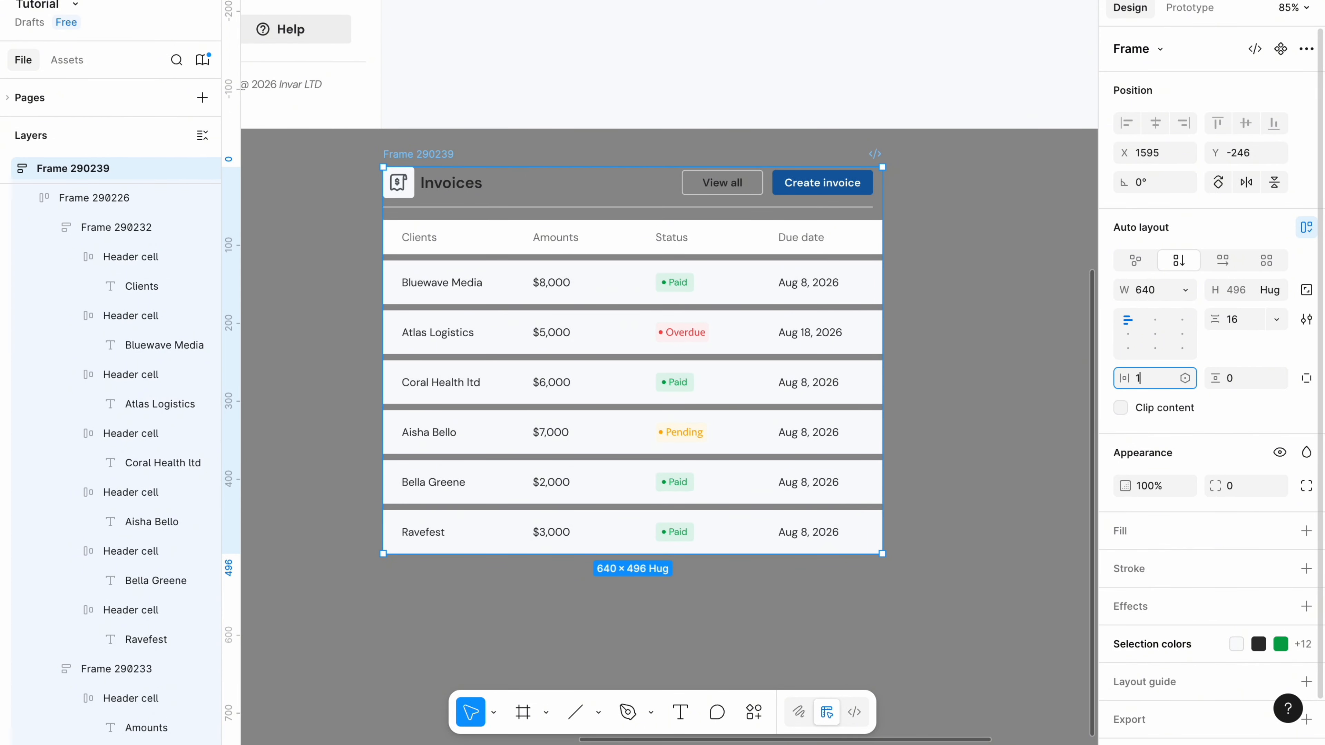
text(6)
click(1233, 379)
text(16)
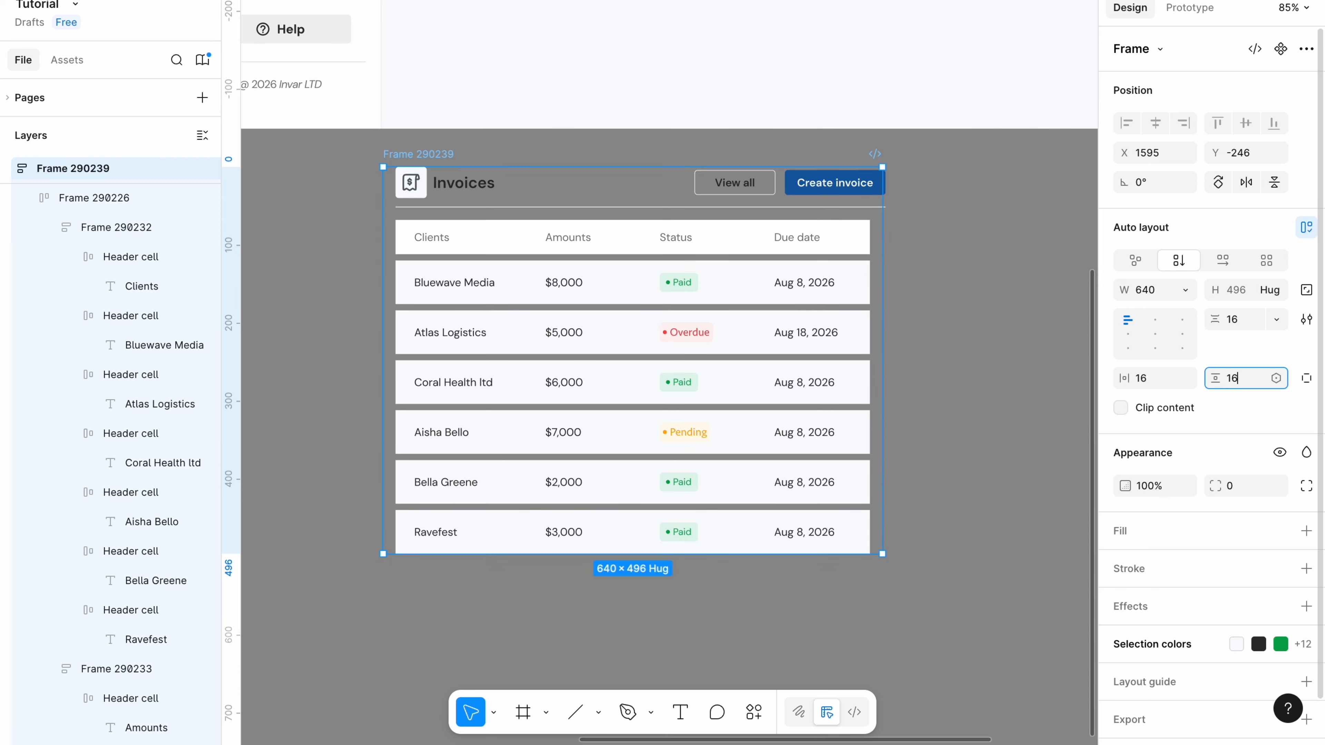
key(Return)
Give the card a white fill and stretch the header row to fill the card's width.
click(1128, 533)
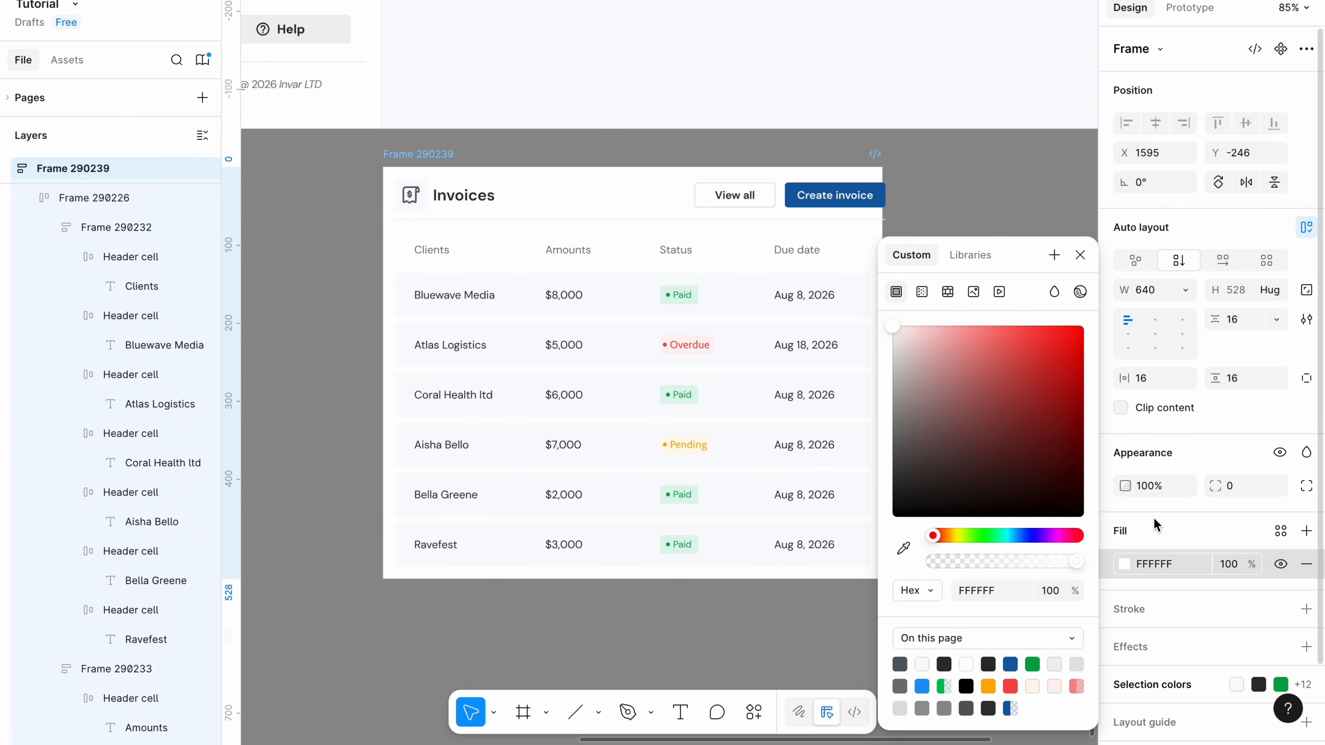
click(689, 195)
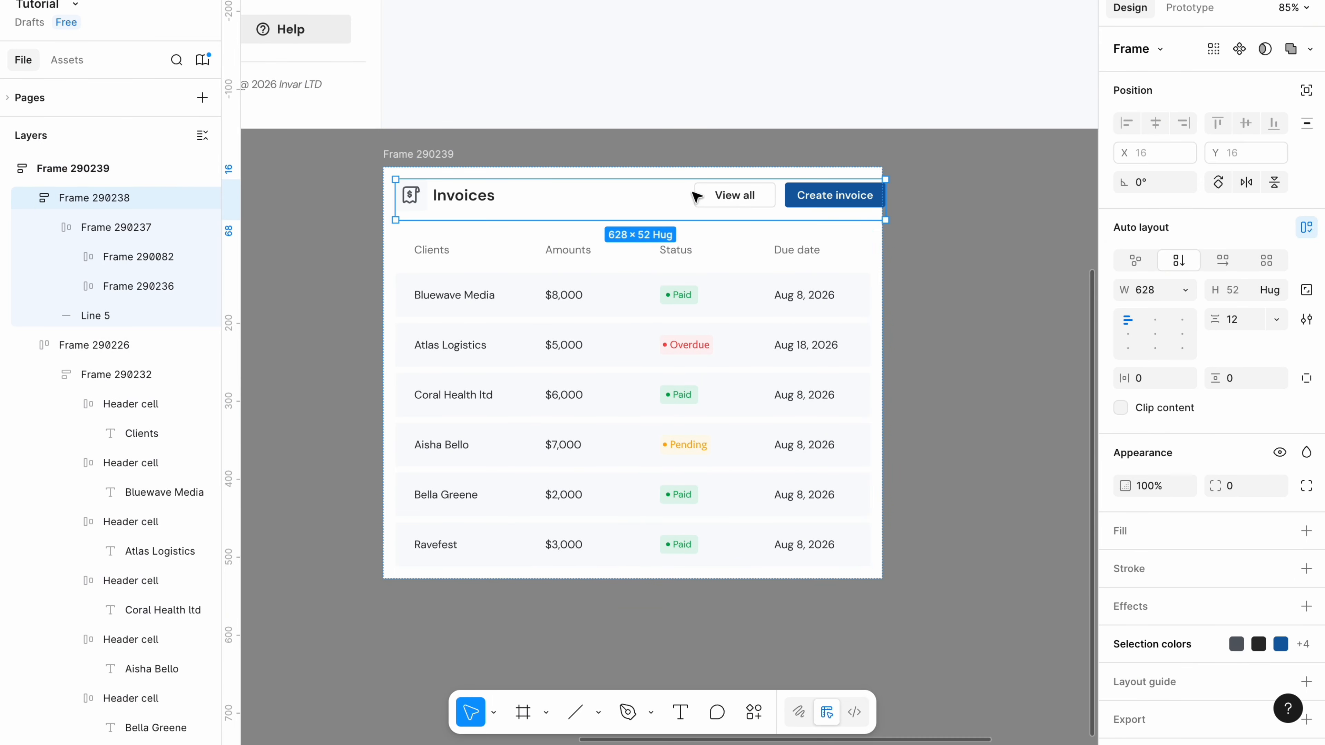
click(1186, 290)
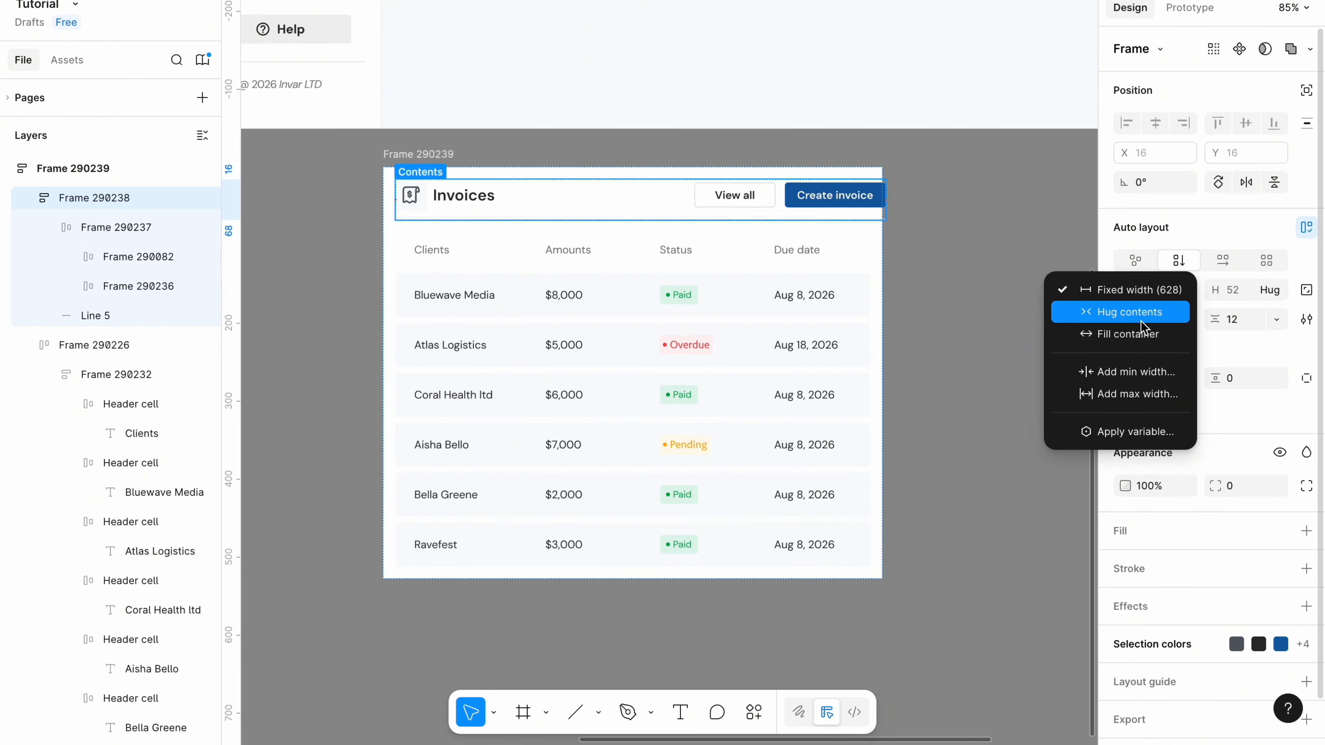
click(1044, 325)
click(931, 260)
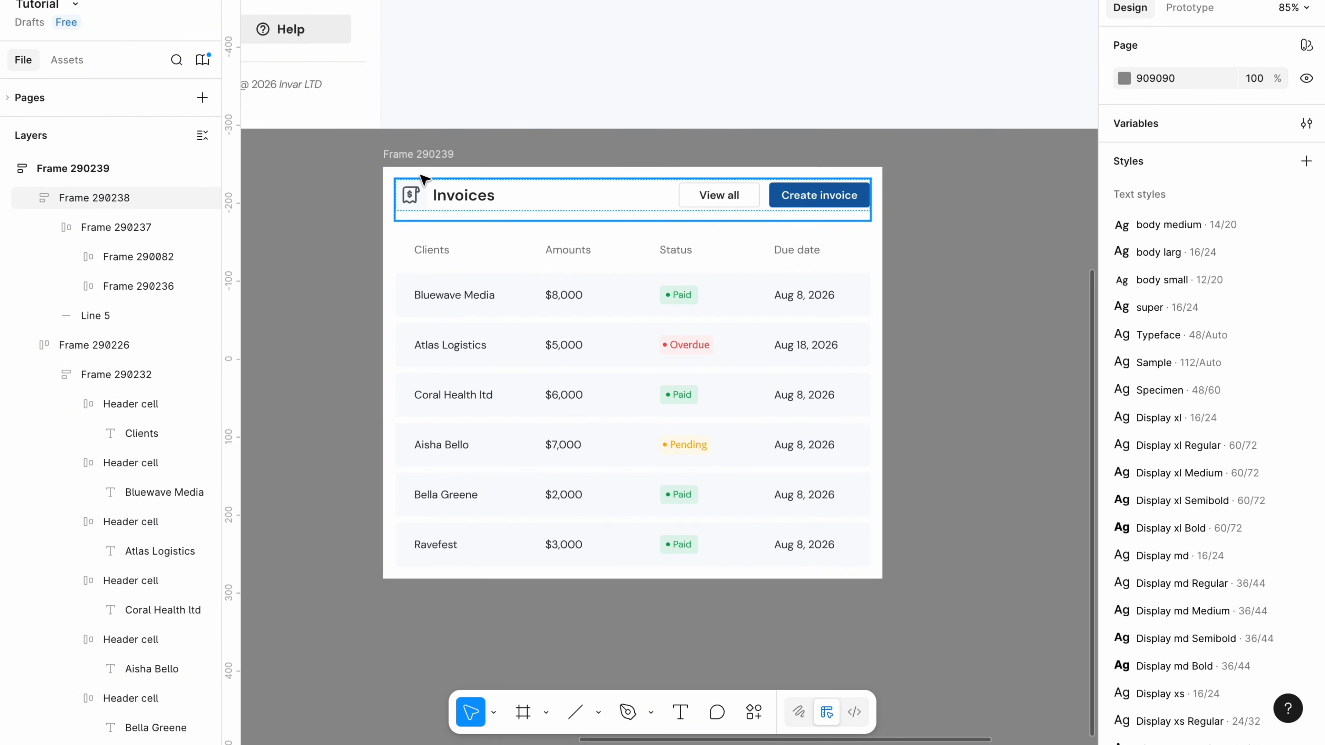
click(414, 155)
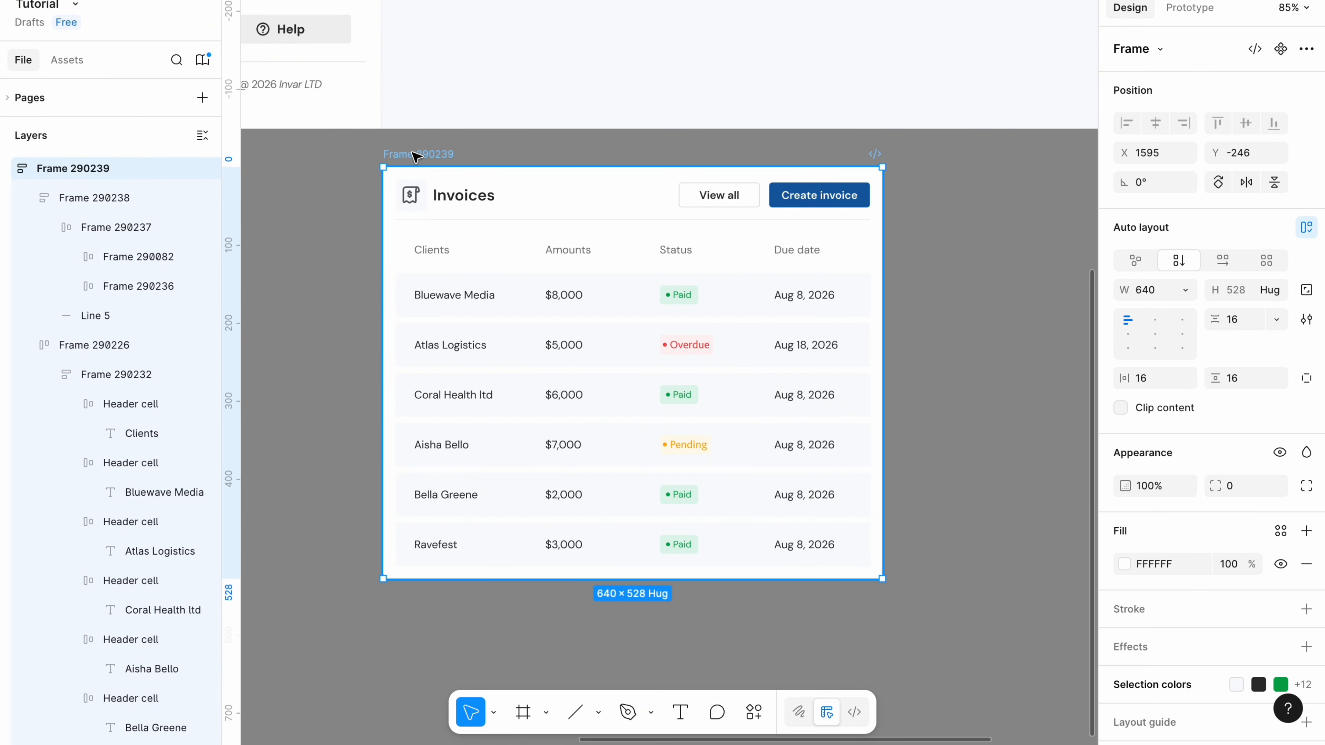
Give the Invoices card corner radius 4 and a light grey F1F1F1 inside border.
click(1238, 494)
key(BackSpace)
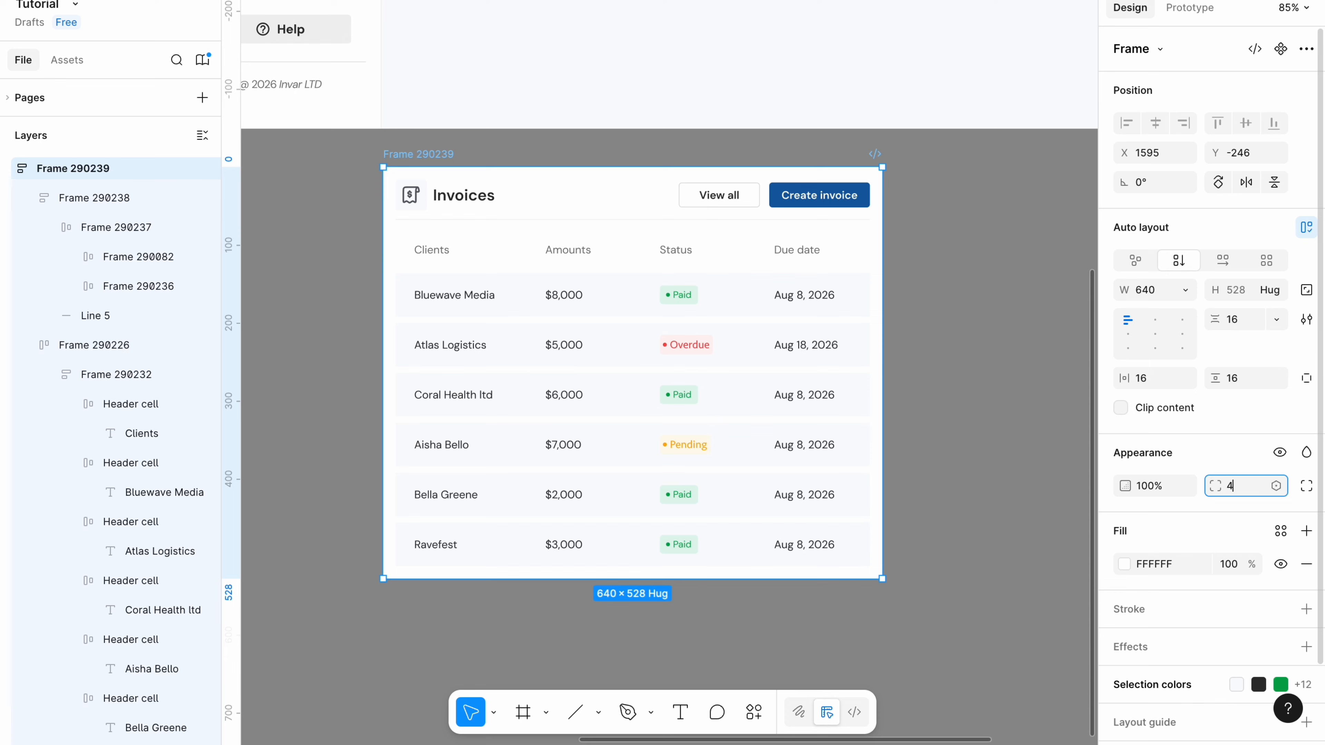
scroll(1148, 547, down, 2)
click(1148, 545)
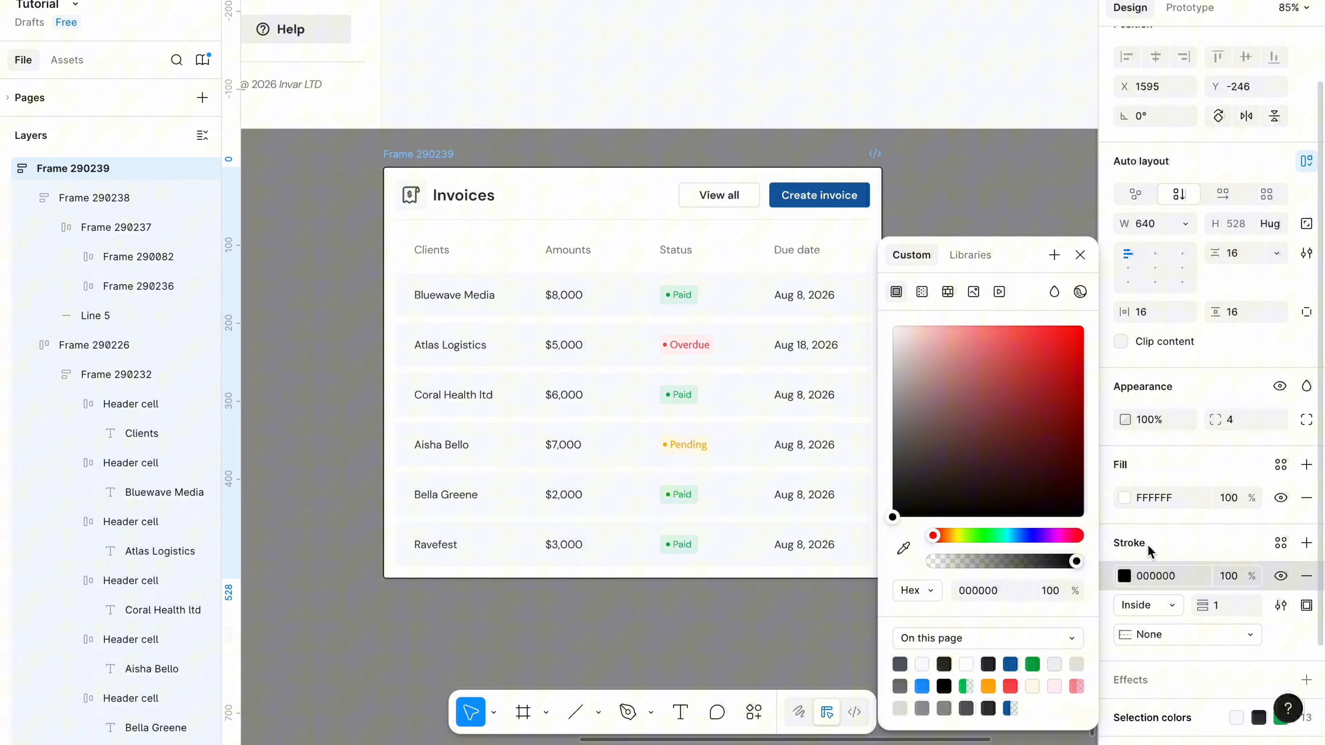
click(1154, 578)
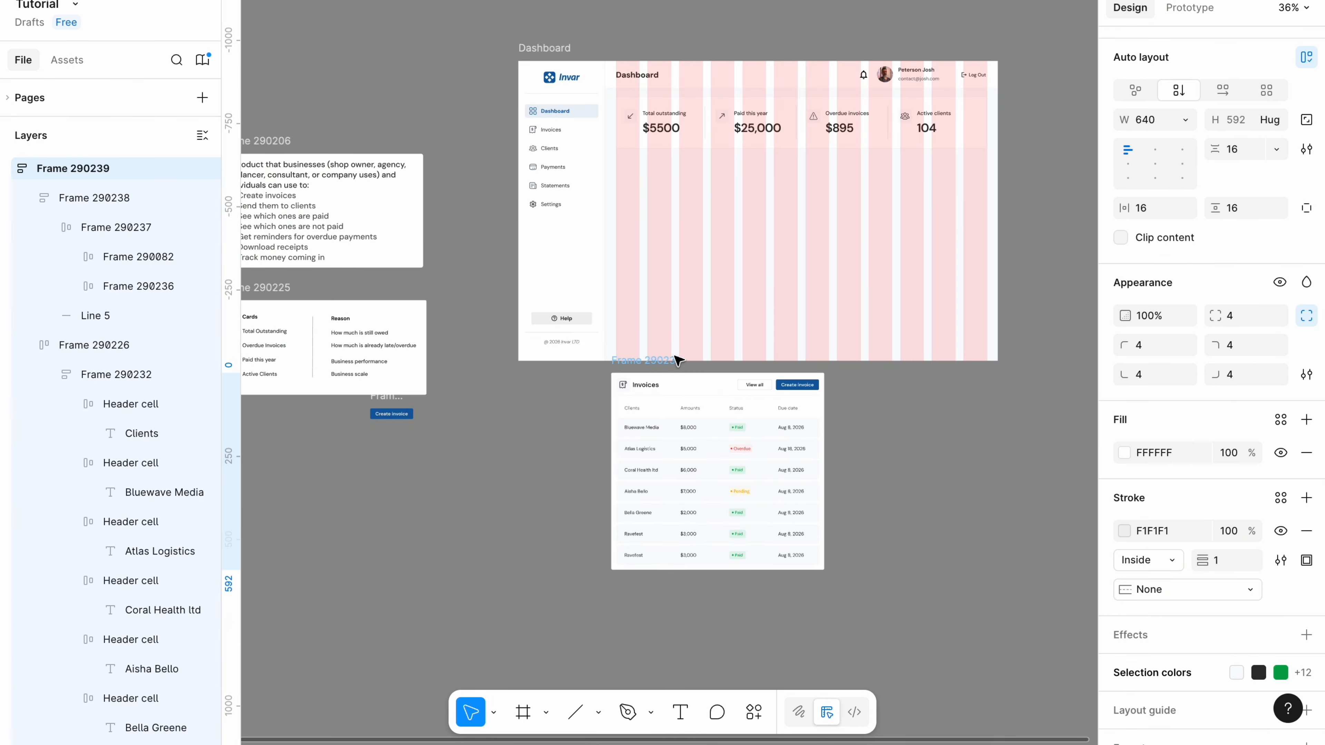
Move the Invoices card into the Dashboard, 24 below the four stat cards.
drag(675, 356, 689, 343)
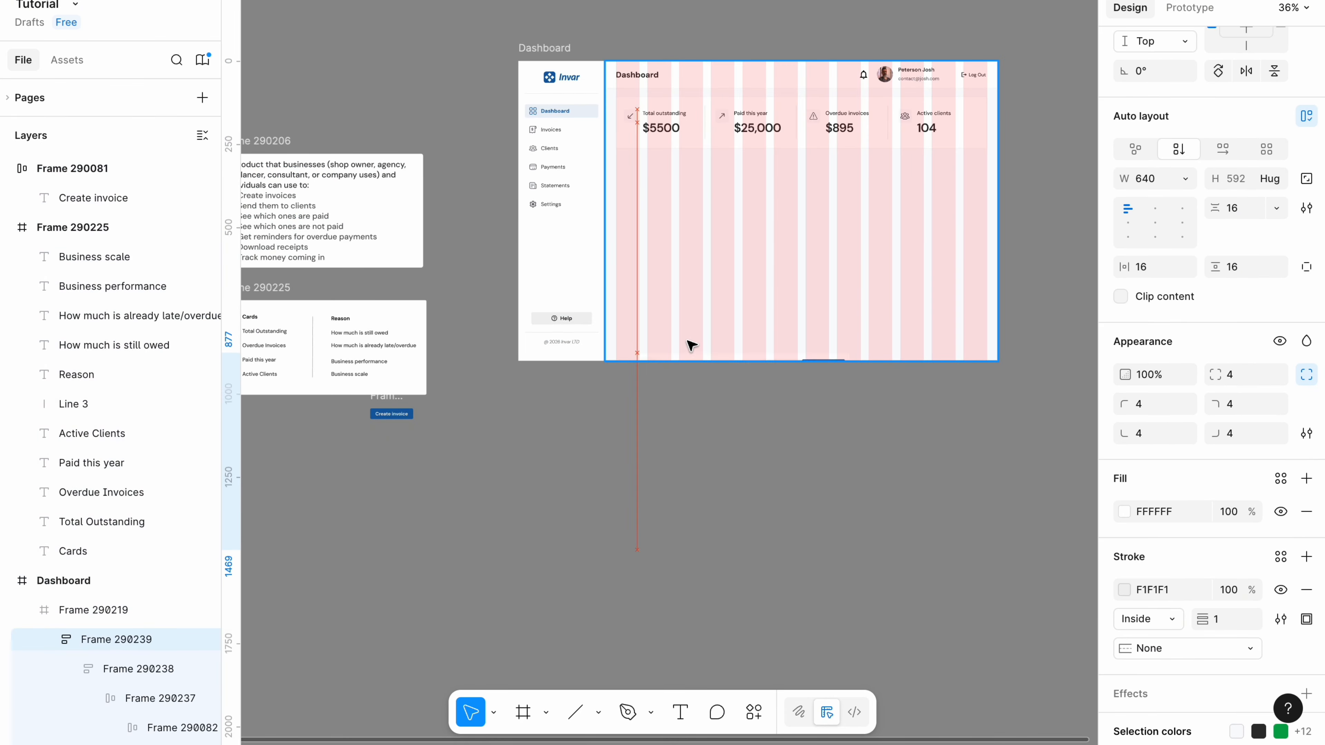
scroll(598, 340, up, 3)
shift+click(586, 184)
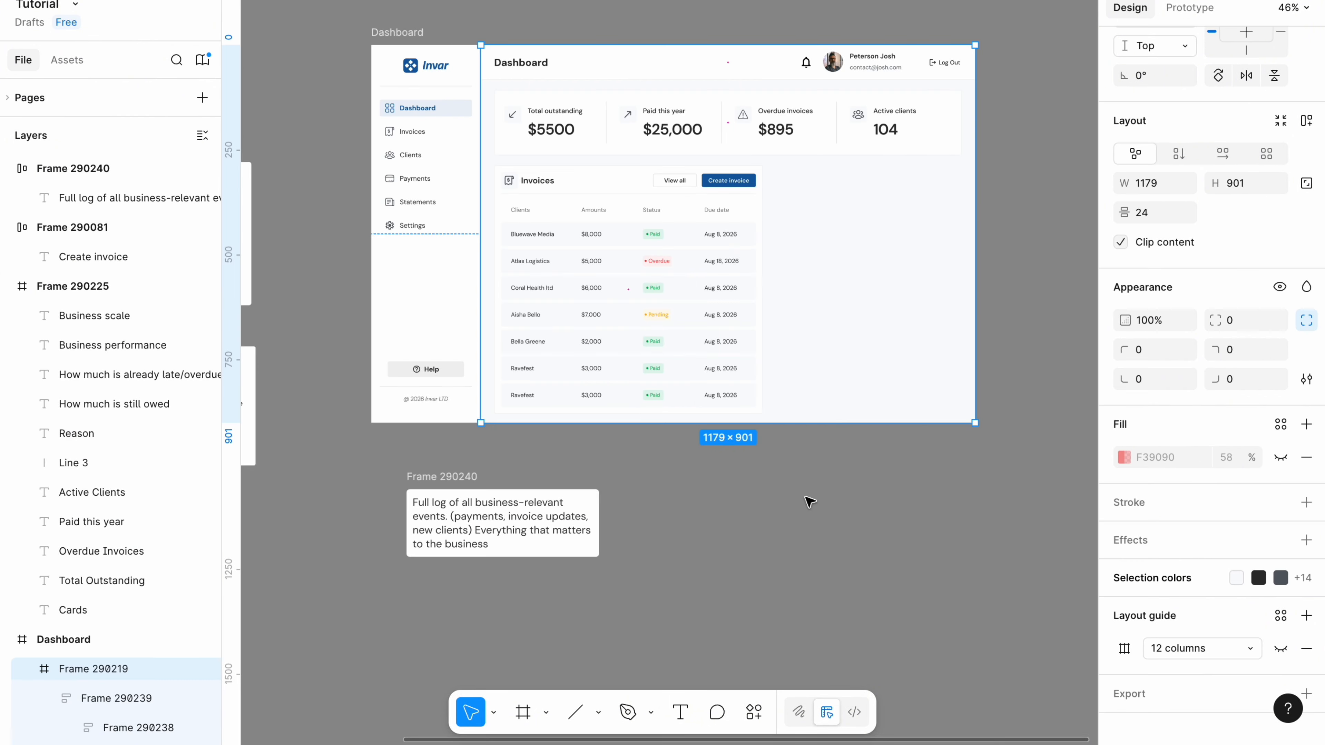
click(807, 498)
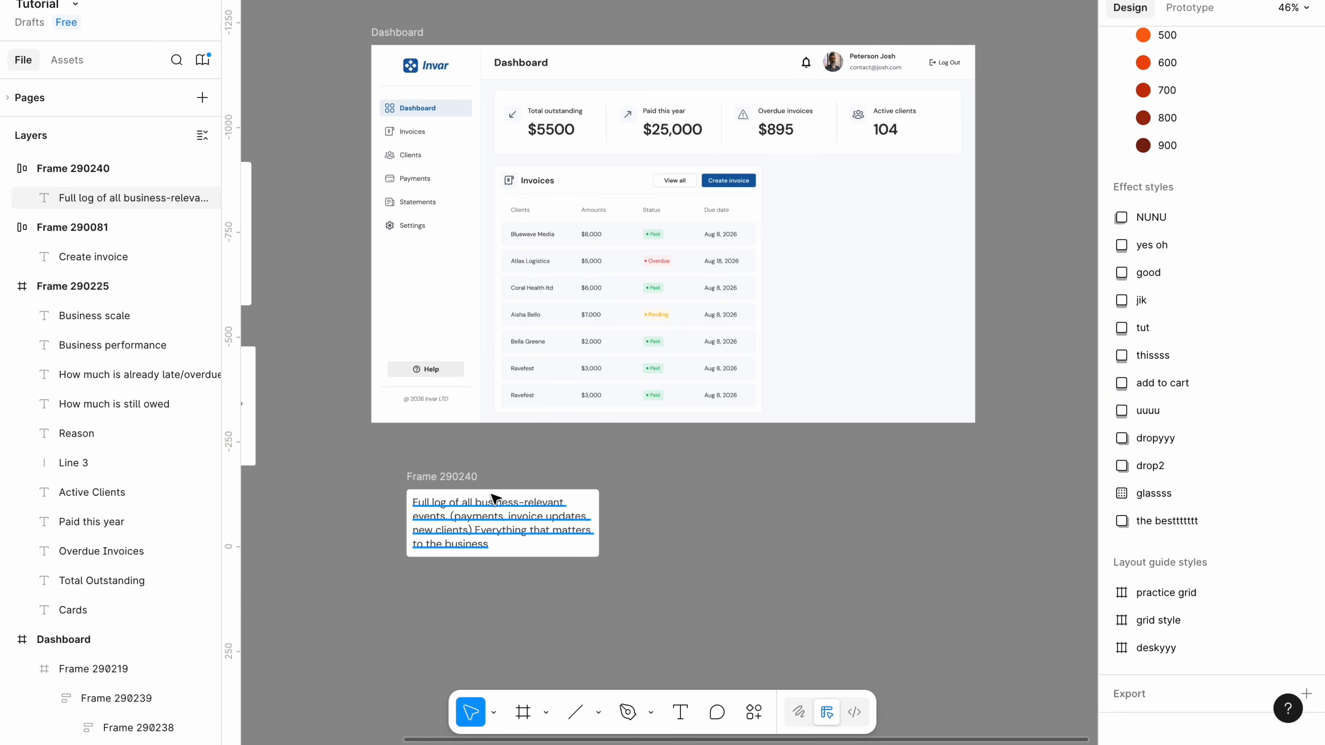
Copy the Invoices card header and paste a duplicate onto empty canvas.
click(472, 481)
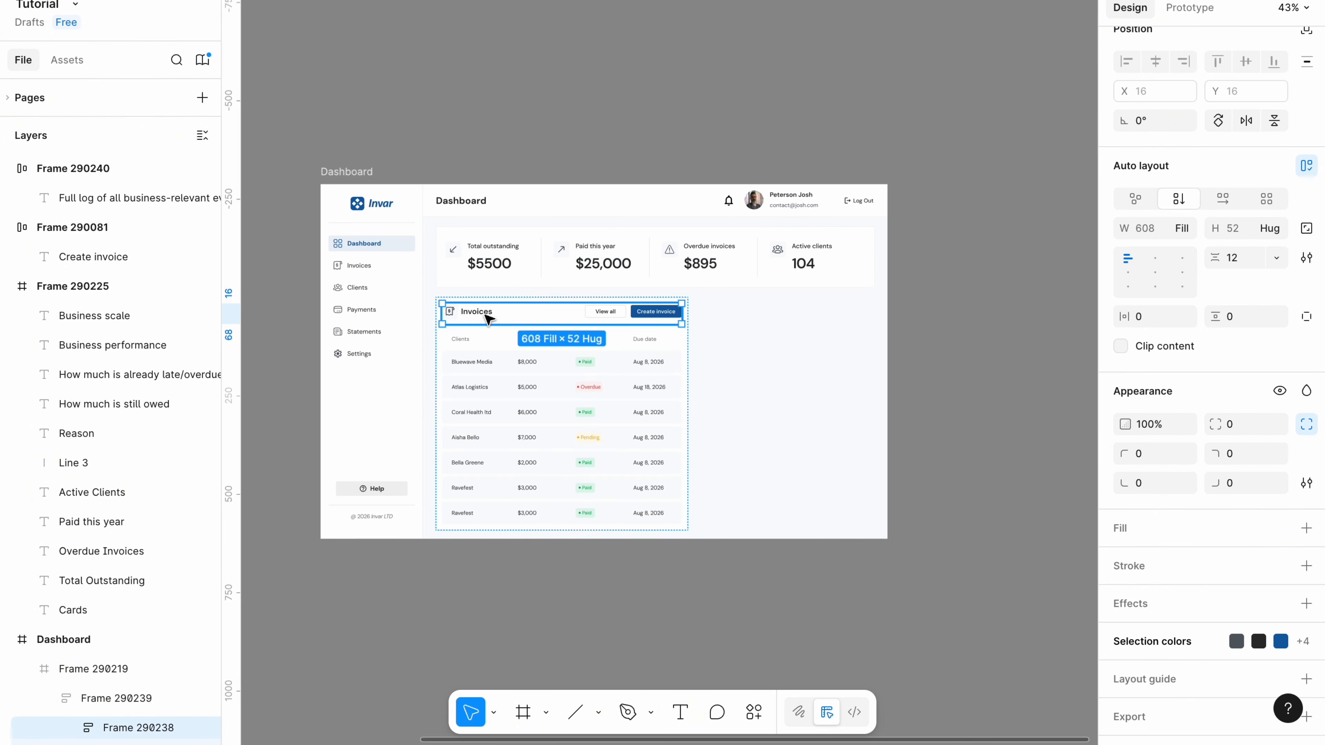
right_click(488, 316)
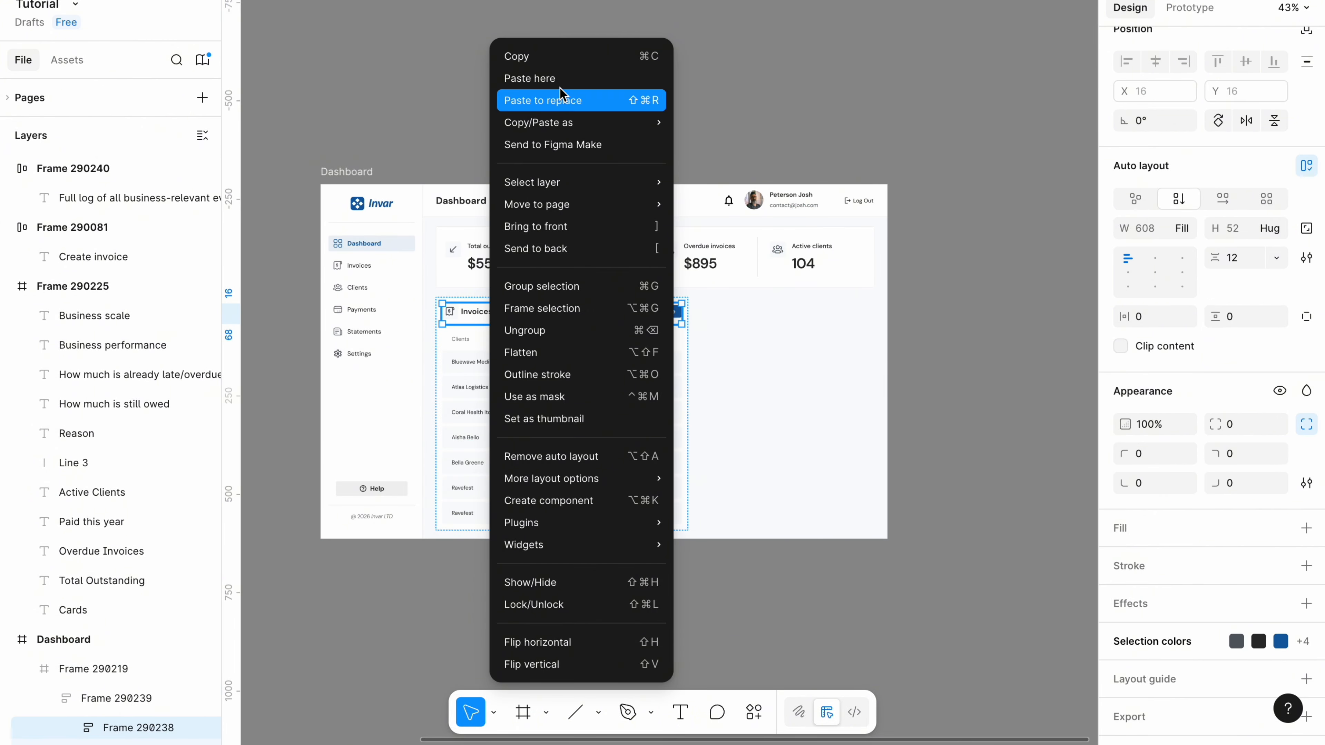
click(557, 58)
scroll(534, 277, down, 4)
right_click(510, 409)
click(554, 428)
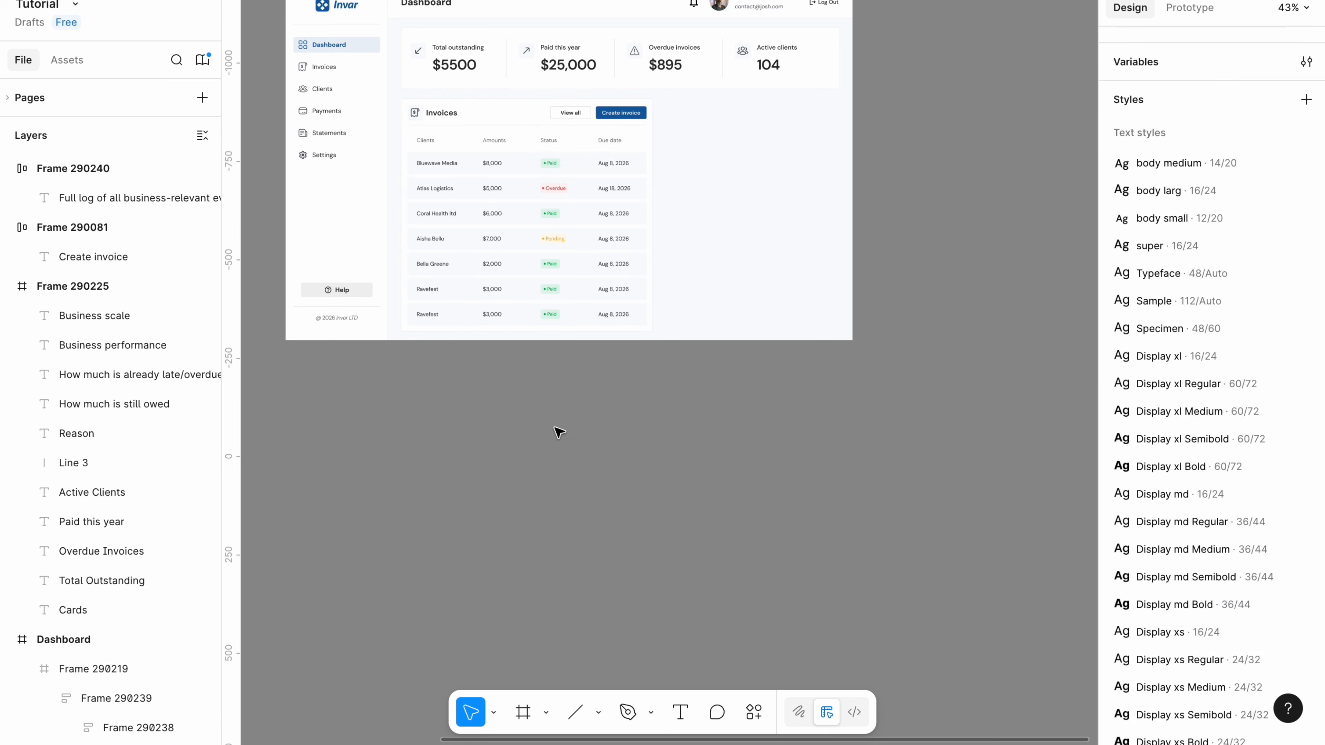
scroll(543, 428, up, 3)
Retitle the copied header to 'Activity feed'.
double_click(526, 424)
double_click(526, 424)
text(Act)
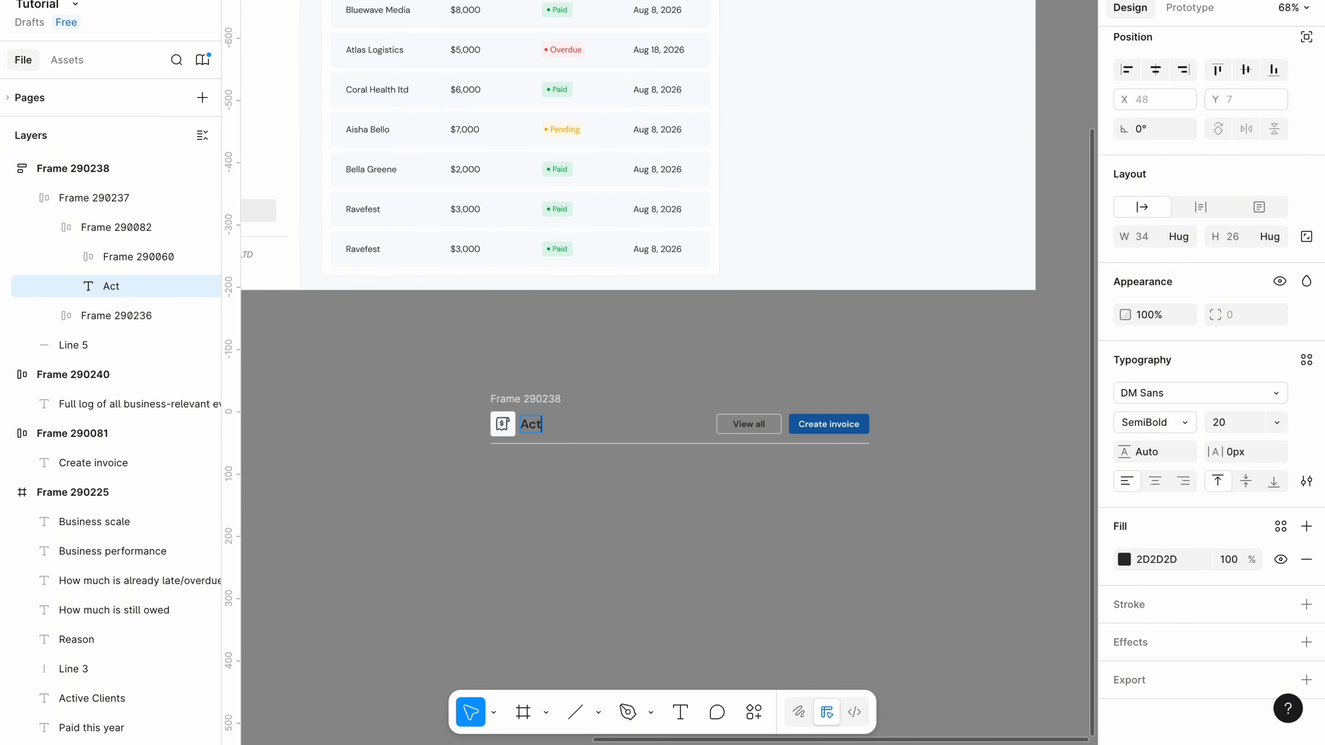
text(ivity feed)
Delete the Create invoice button, leaving only View all in the header.
click(829, 427)
click(829, 427)
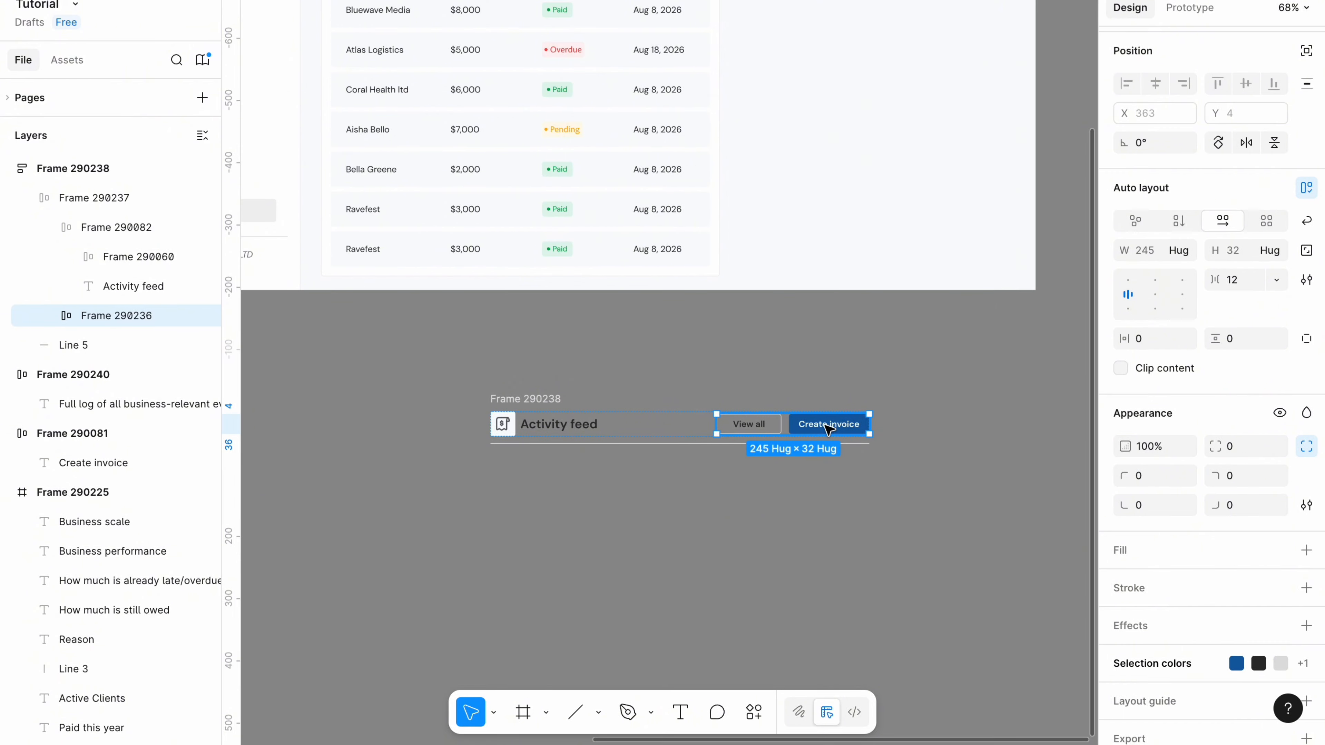
click(830, 427)
key(Delete)
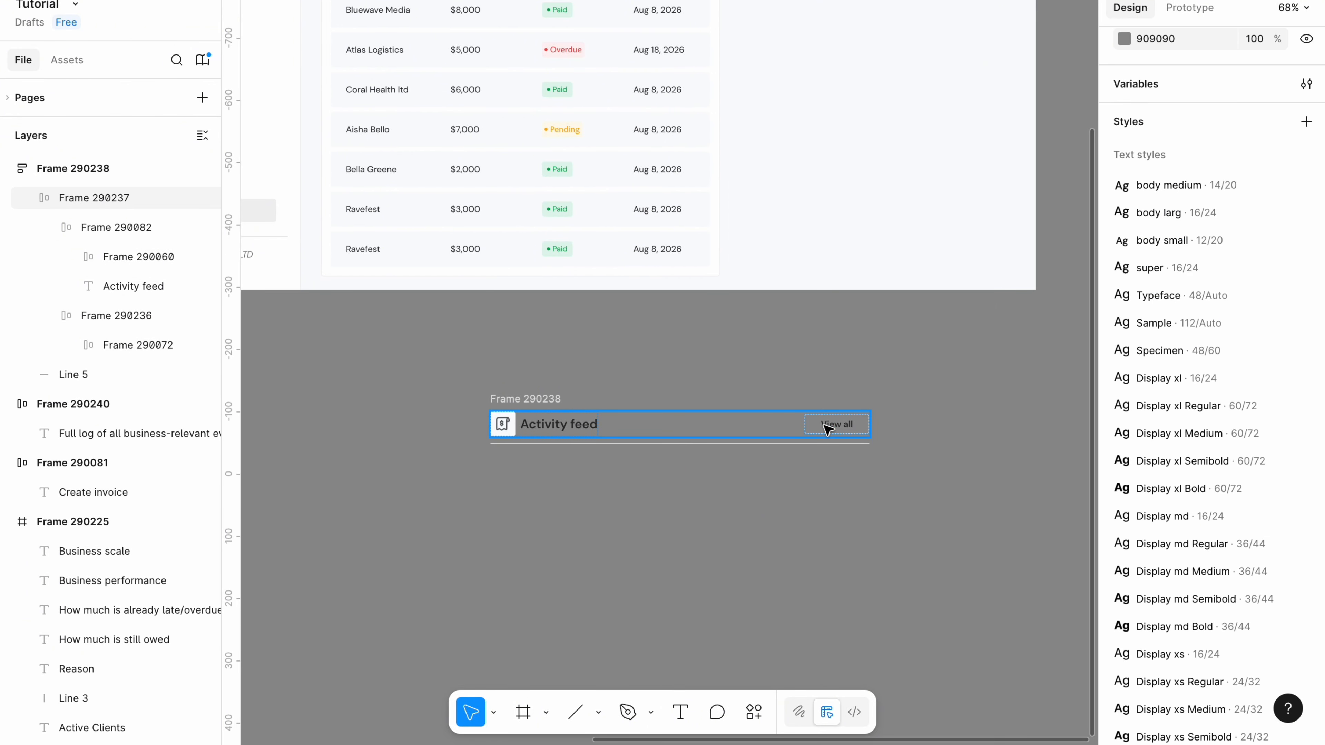
Paste an invoice-paid activity event row below the Activity feed header.
ctrl+scroll(524, 400, down, 3)
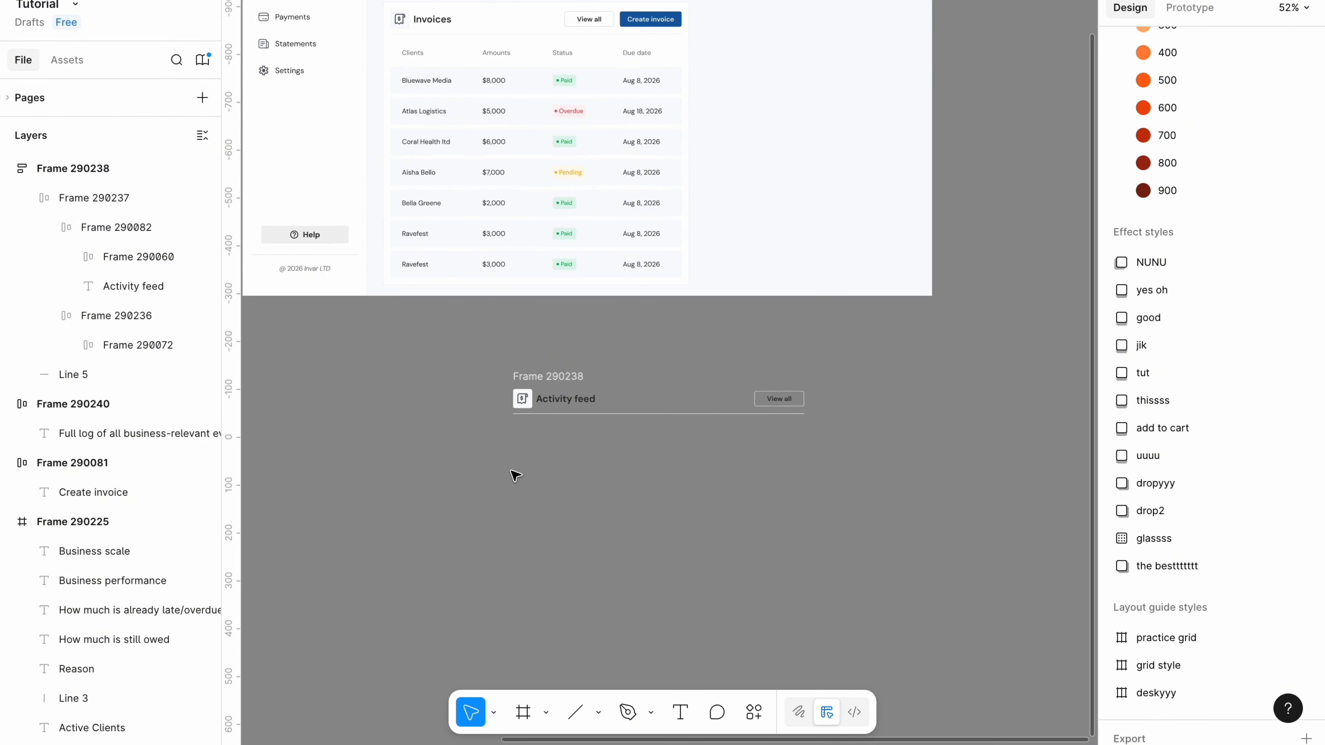
key(ctrl+v)
ctrl+scroll(564, 470, up, 4)
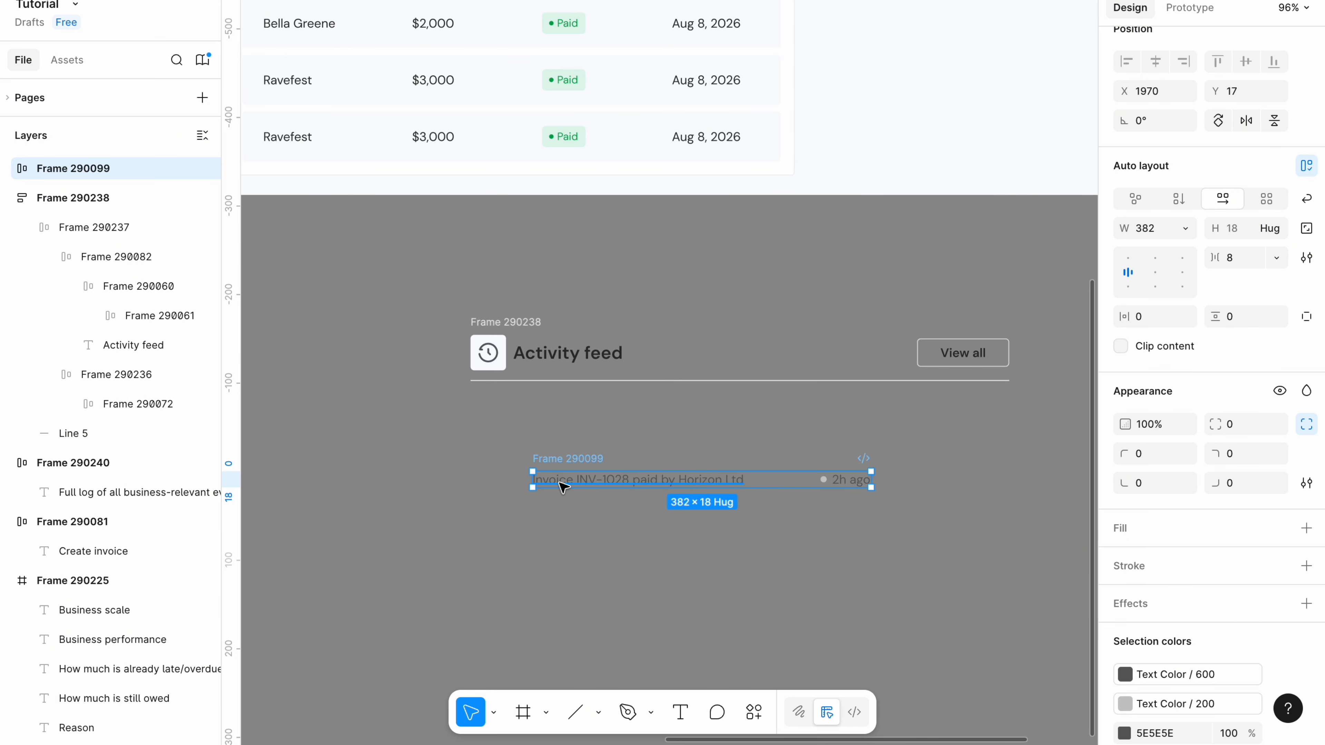
Wrap the event line in an auto-layout frame with 16 padding.
scroll(565, 488, up, 5)
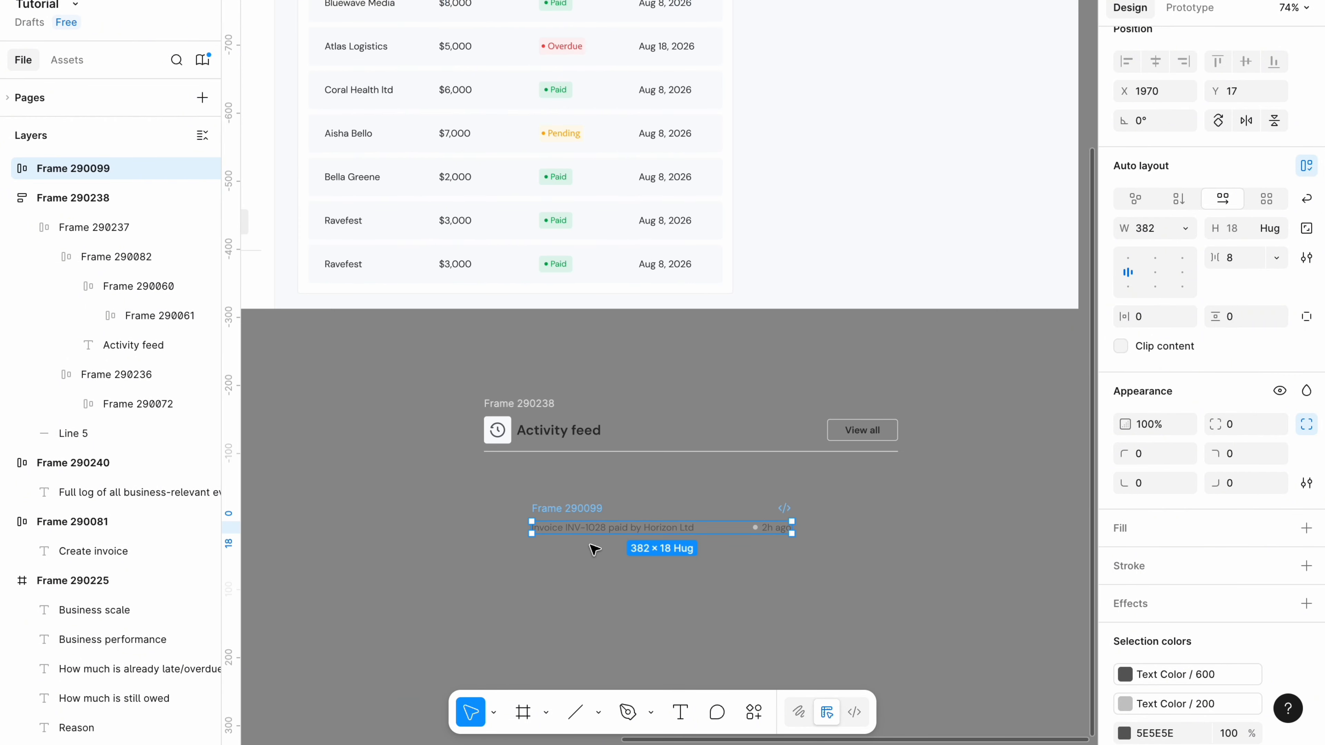
ctrl+scroll(595, 550, up, 5)
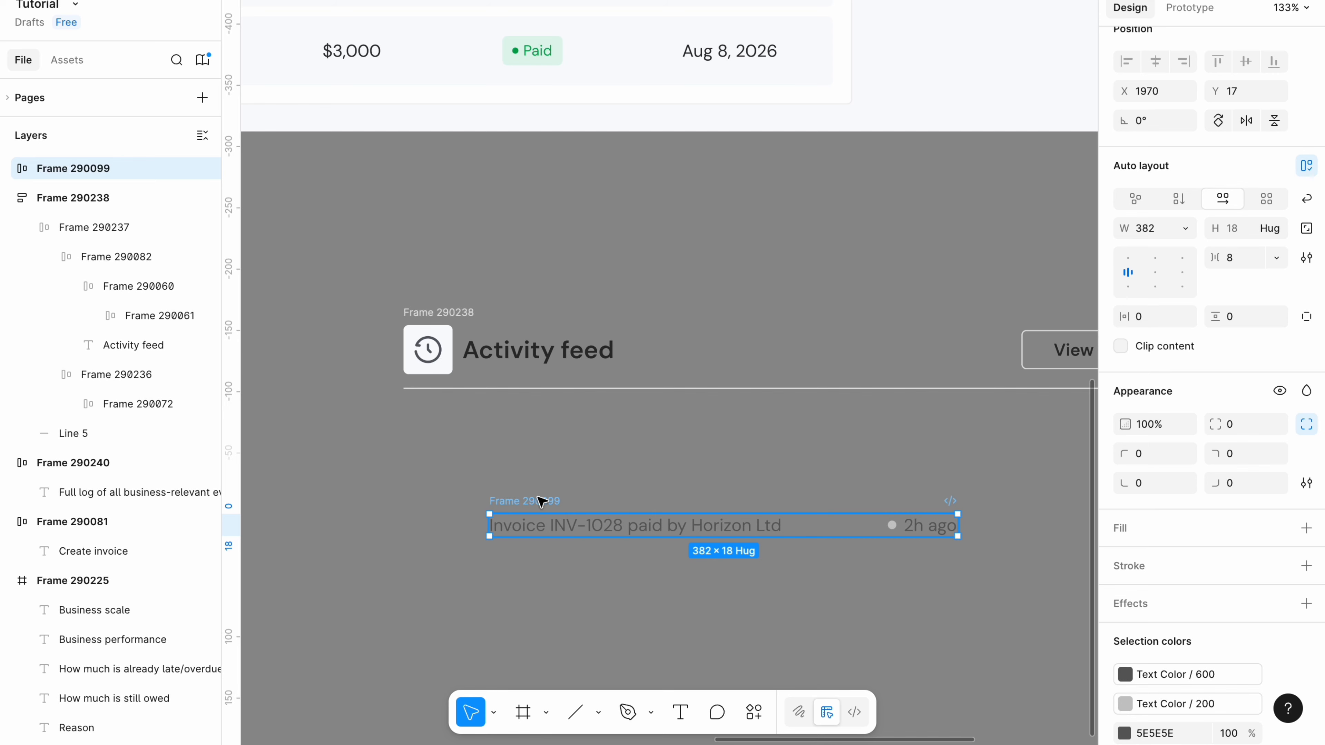
key(shift+a)
click(1149, 319)
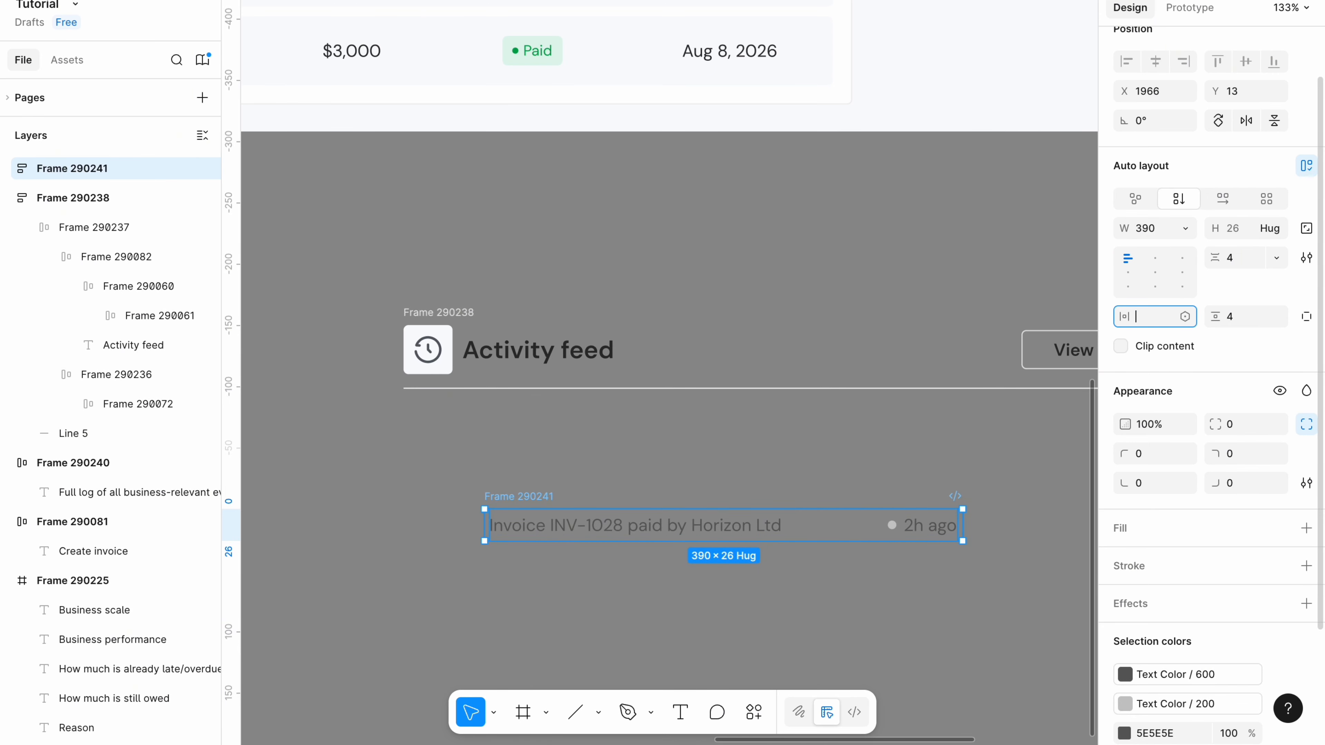
click(1245, 319)
text(16)
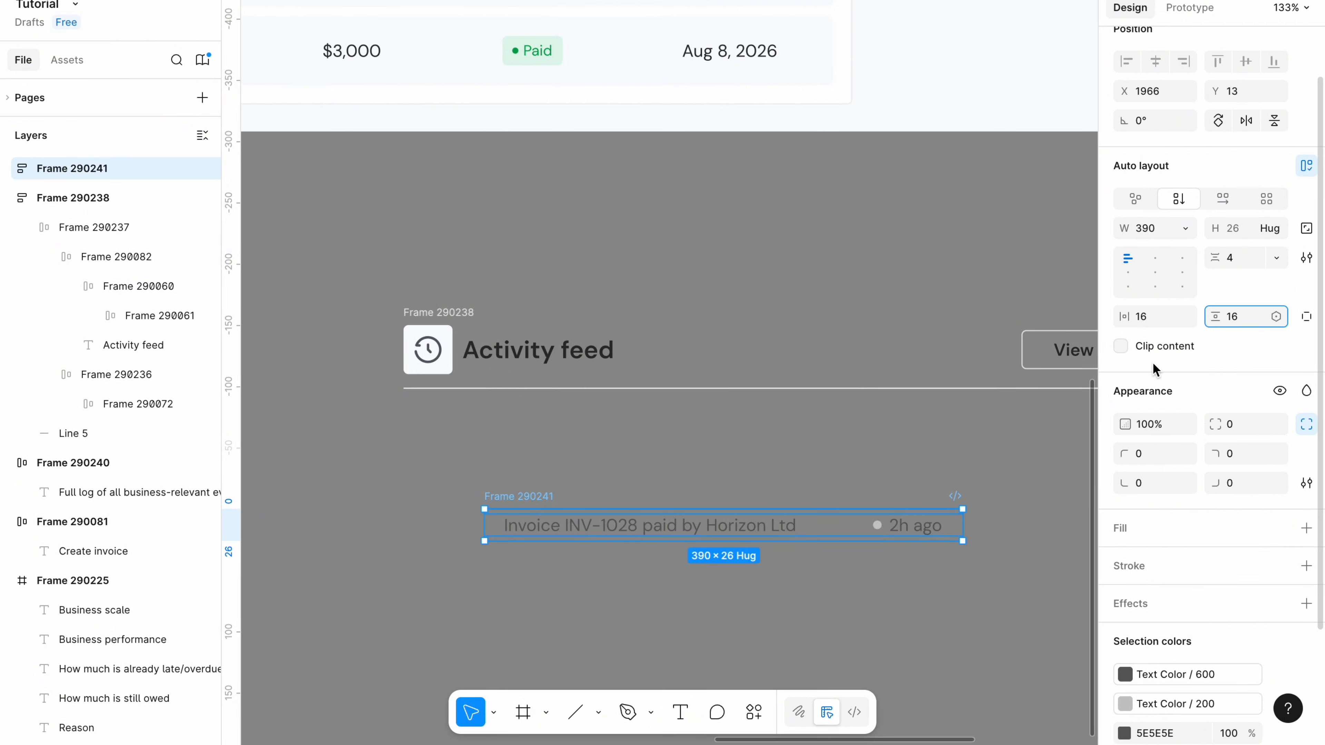
click(875, 461)
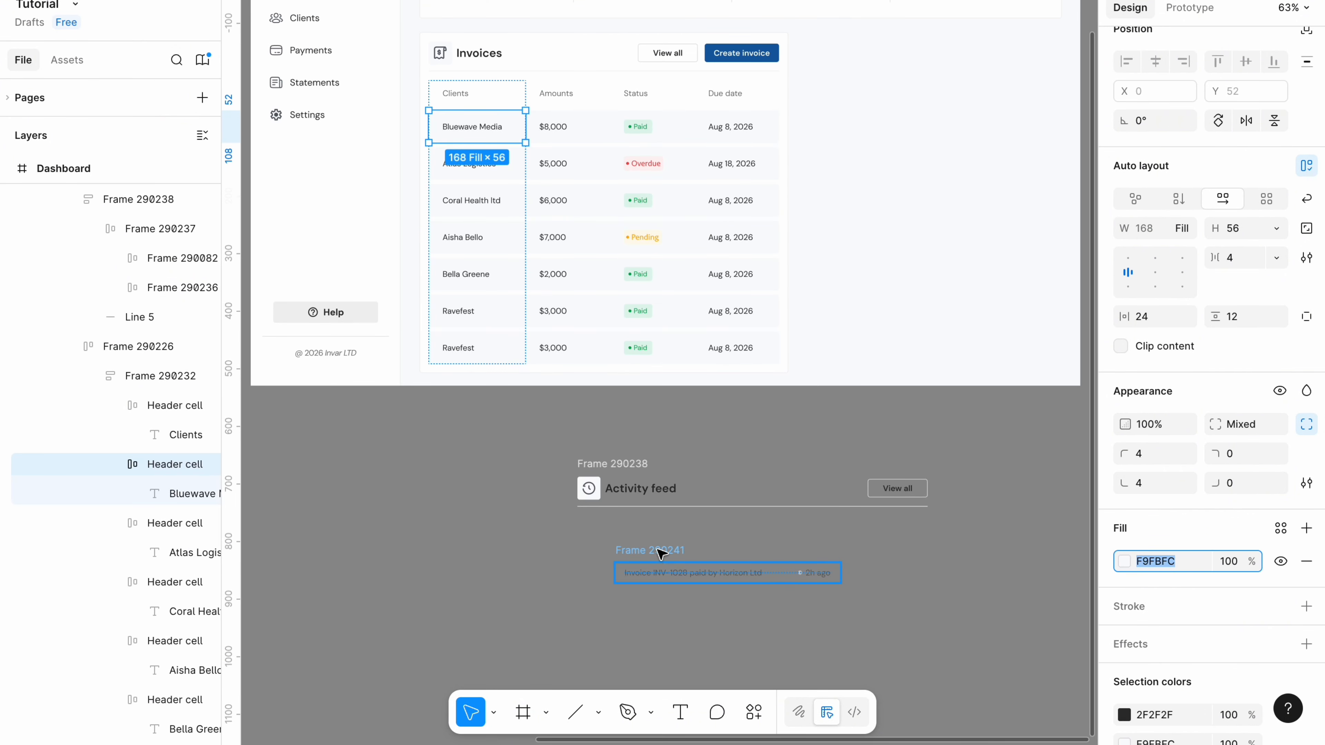
Give the event row an F9FBFC background fill and corner radius 4.
click(662, 554)
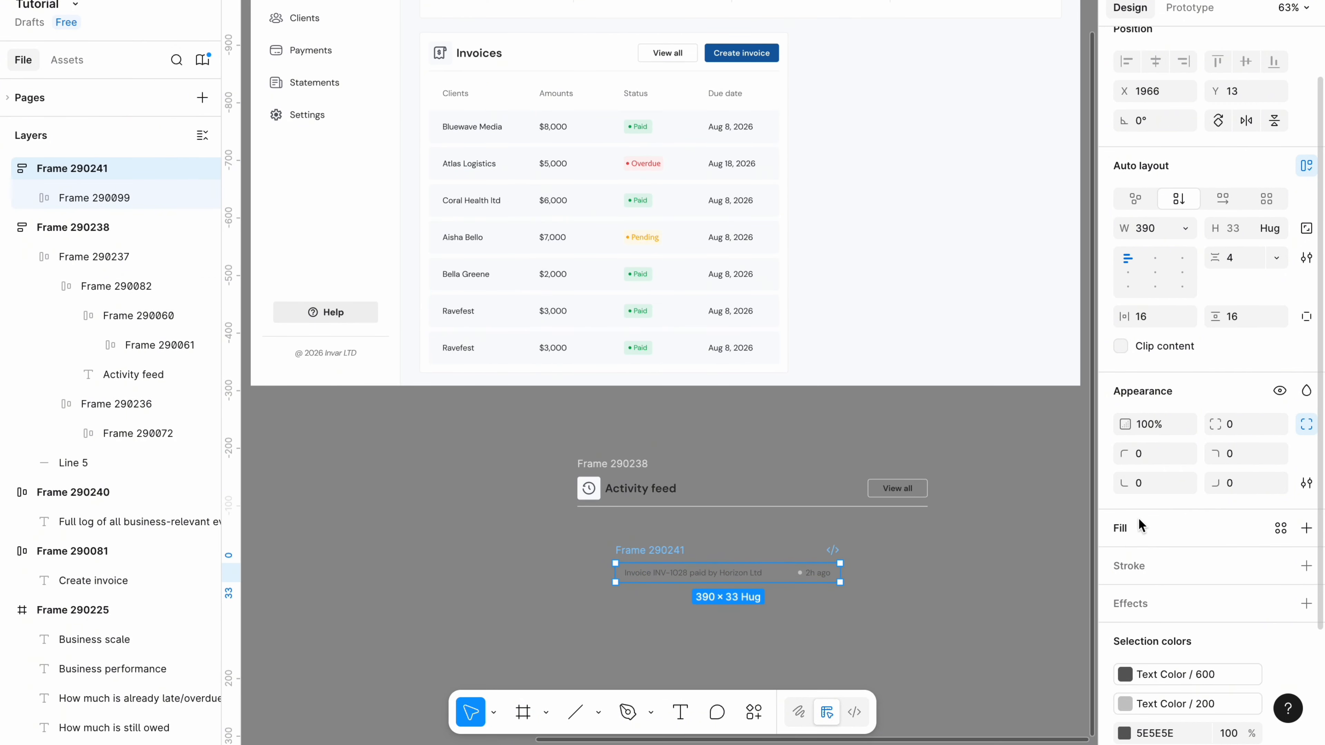
click(1122, 564)
click(1238, 424)
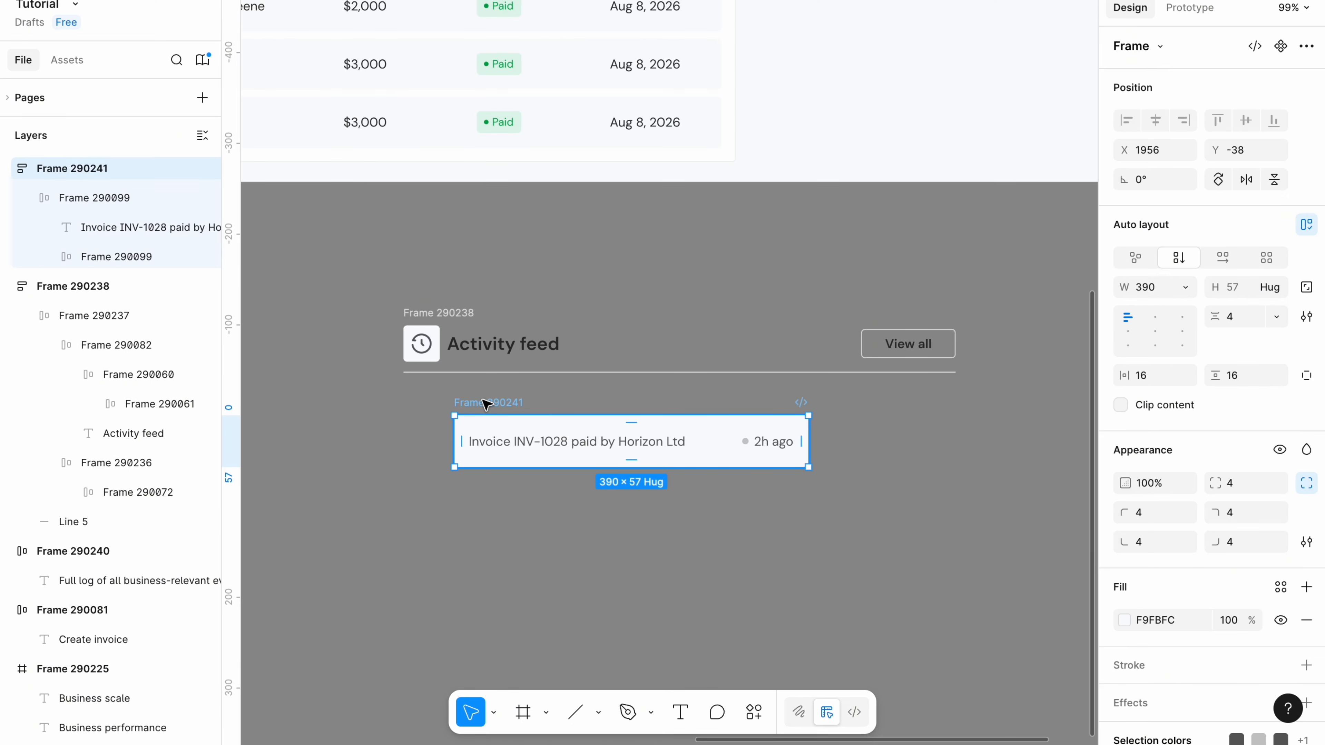
Wrap the event row in a list frame and duplicate the row.
key(shift+a)
click(63, 198)
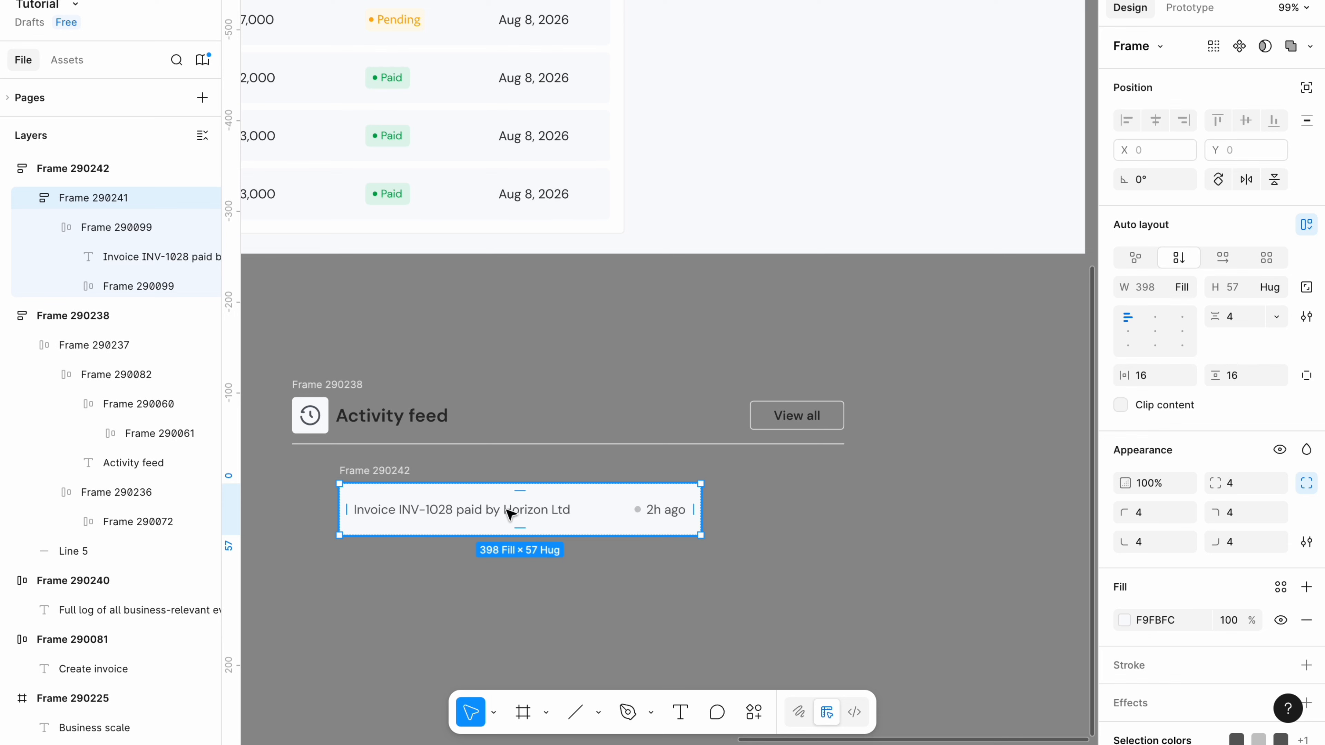
key(ctrl+d)
key(ctrl+d)
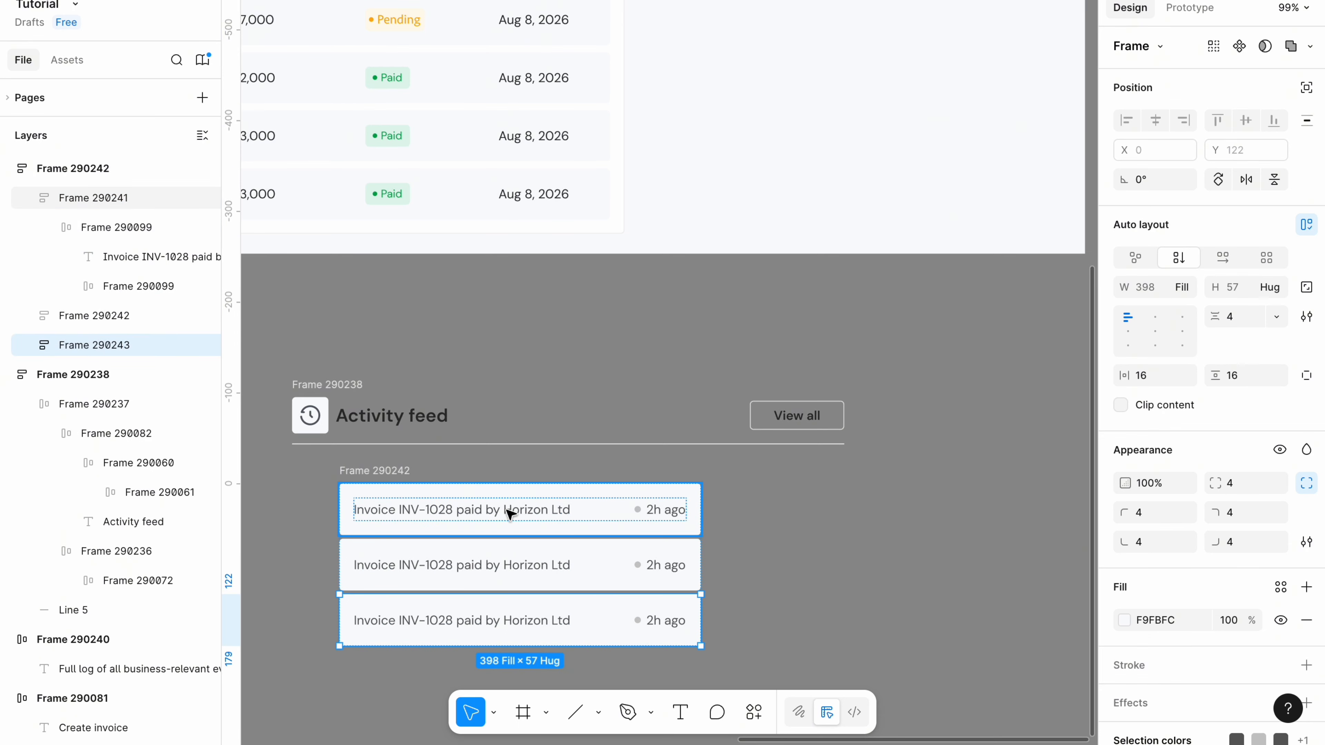
Duplicate the event rows further and set 8 spacing between them.
key(ctrl+d)
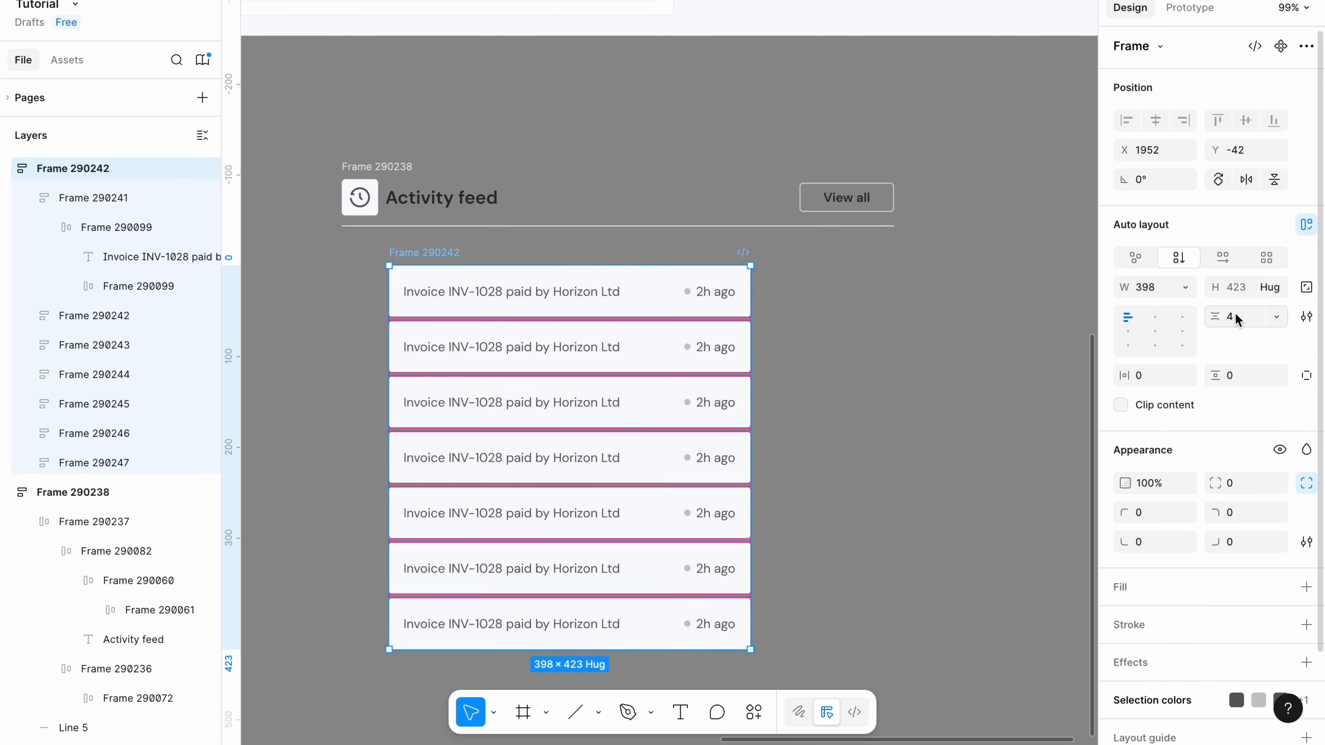
click(1238, 320)
text(8)
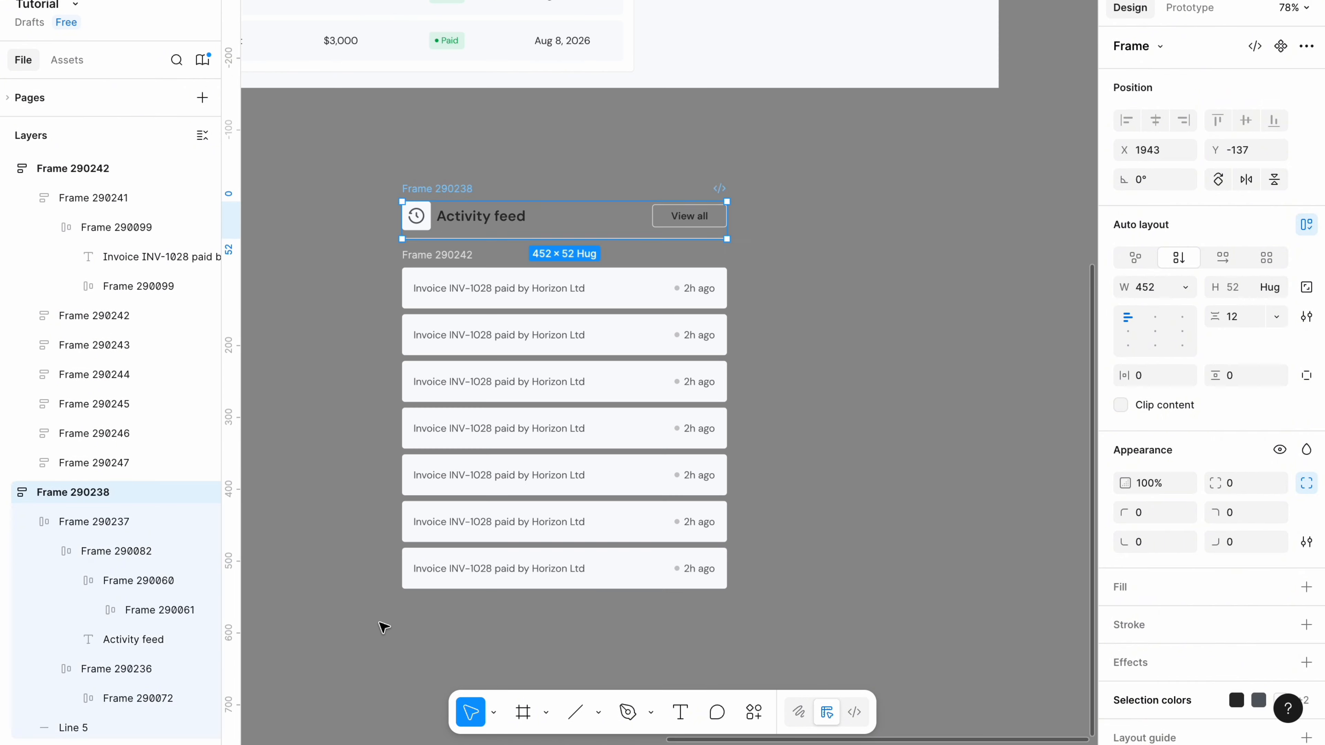
click(380, 624)
Wrap the Activity feed header and row list in one auto-layout frame with a 16 gap.
click(437, 188)
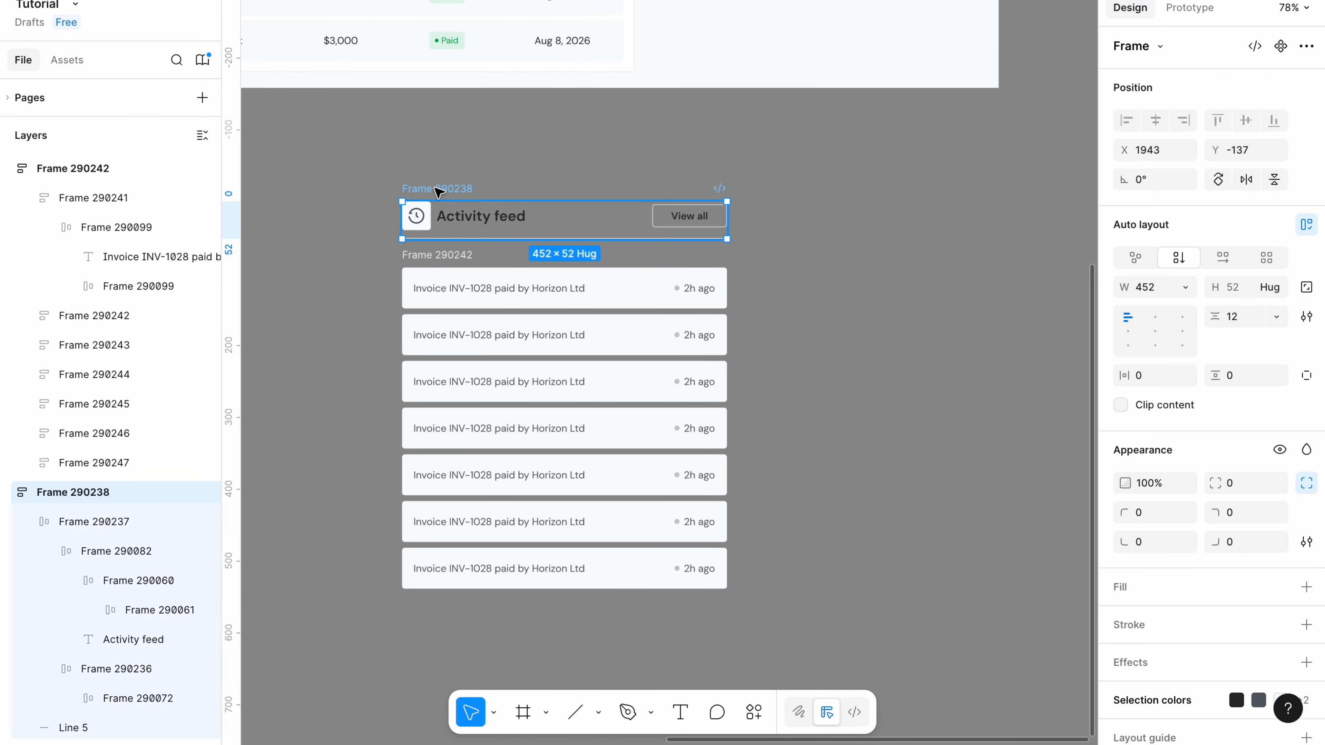
shift+click(437, 256)
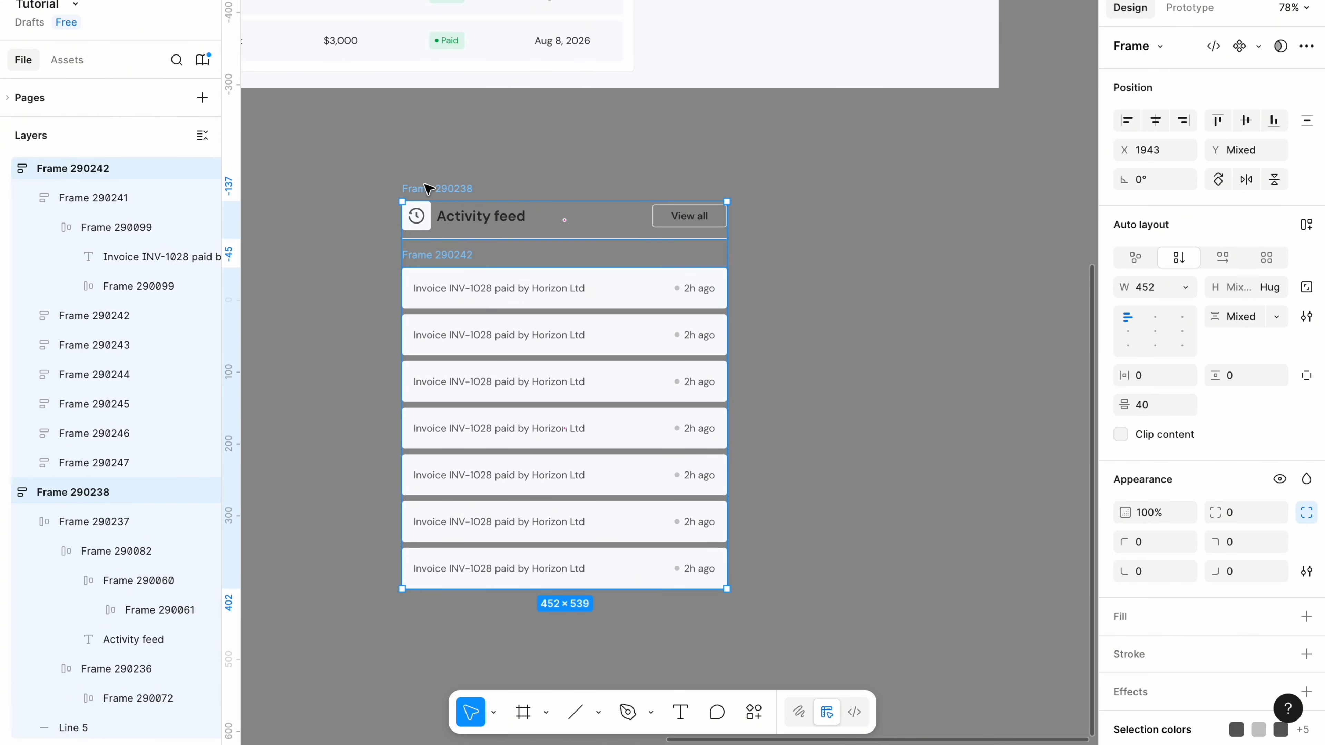
key(shift+a)
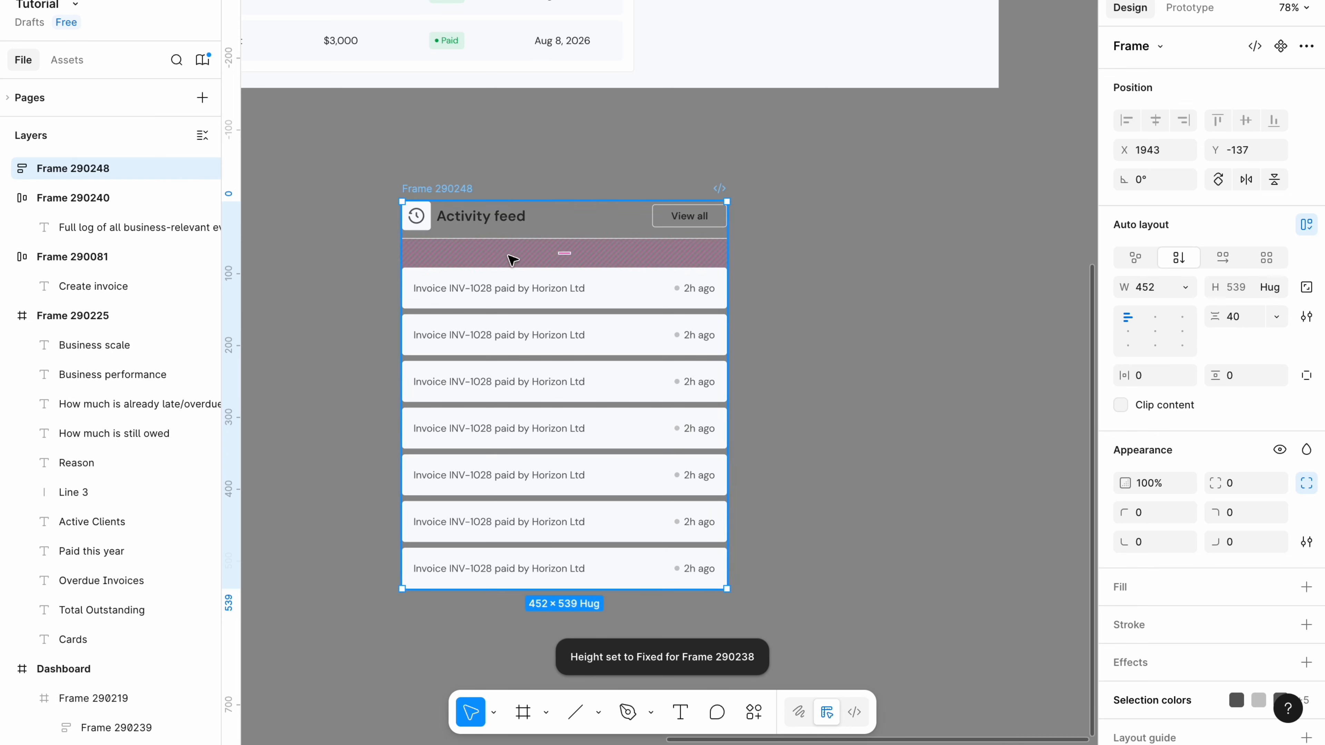
click(1237, 321)
text(16)
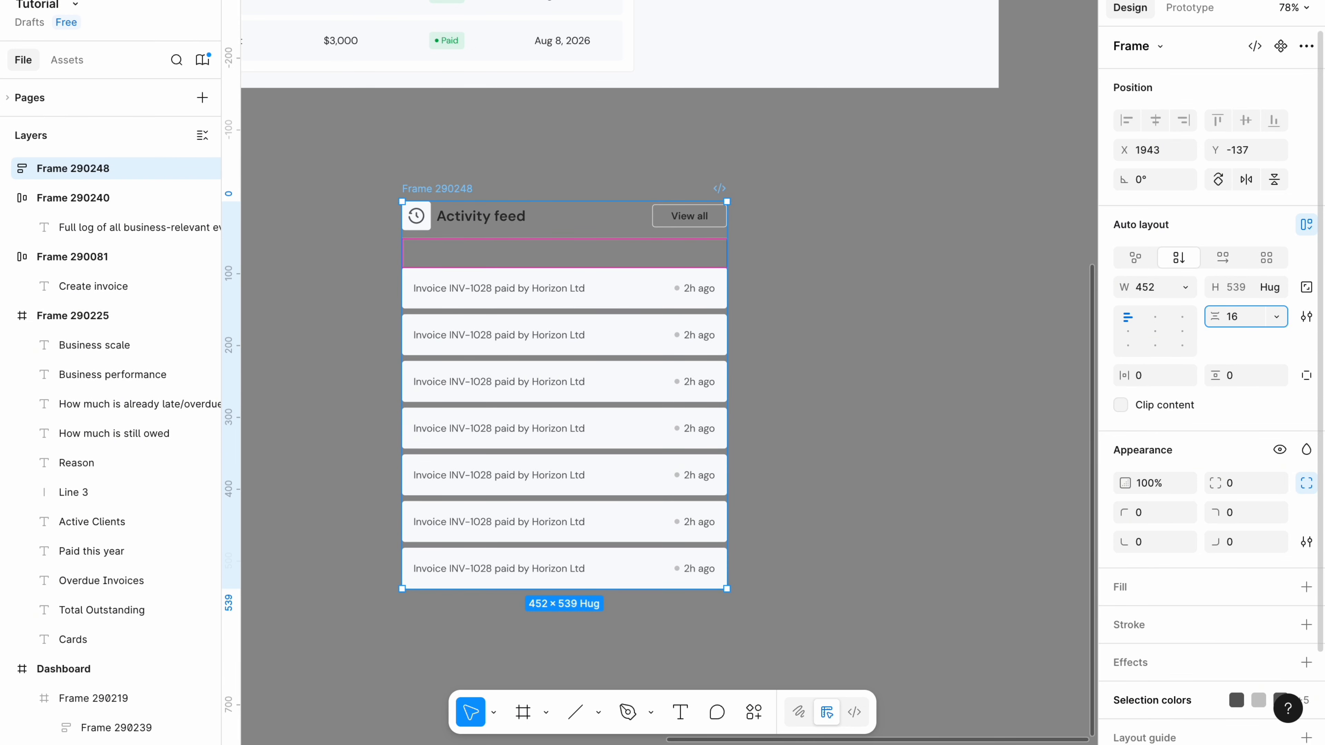
click(844, 385)
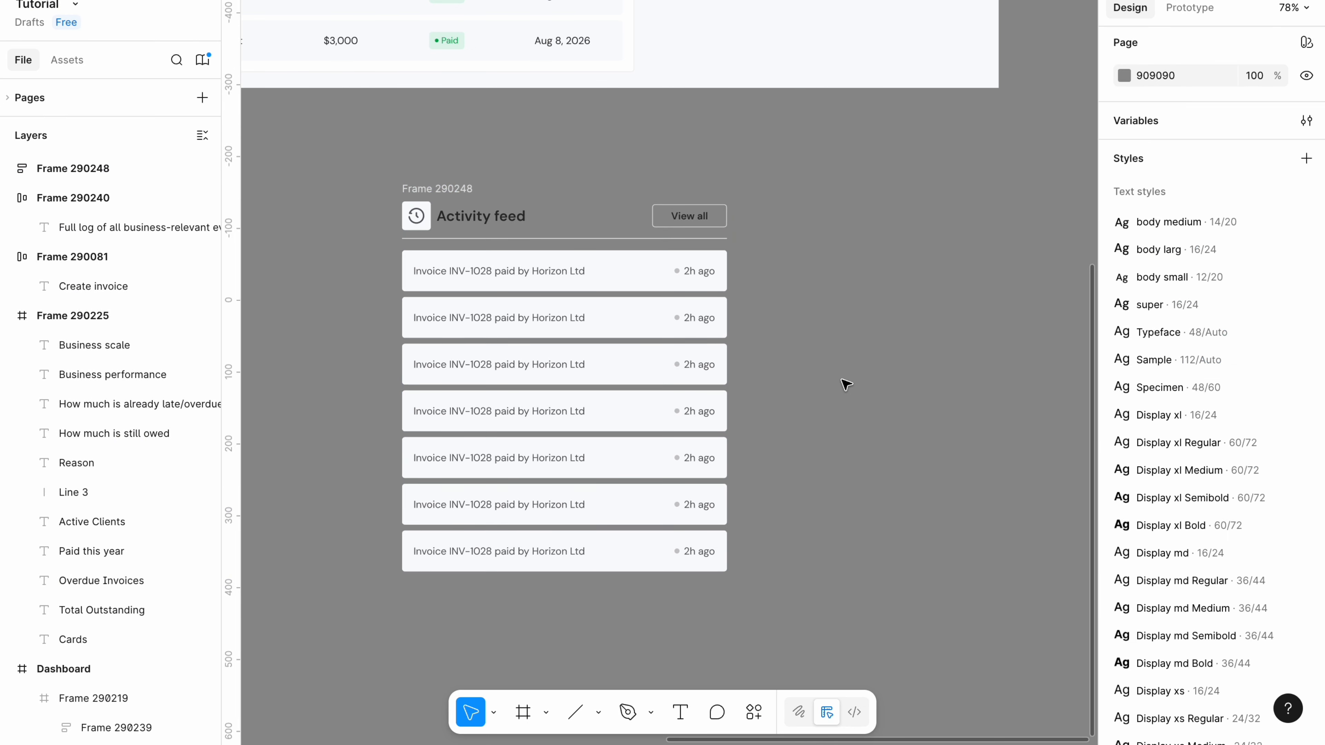
Set the Activity feed card's horizontal and vertical padding to 16.
click(437, 189)
click(1149, 379)
key(BackSpace)
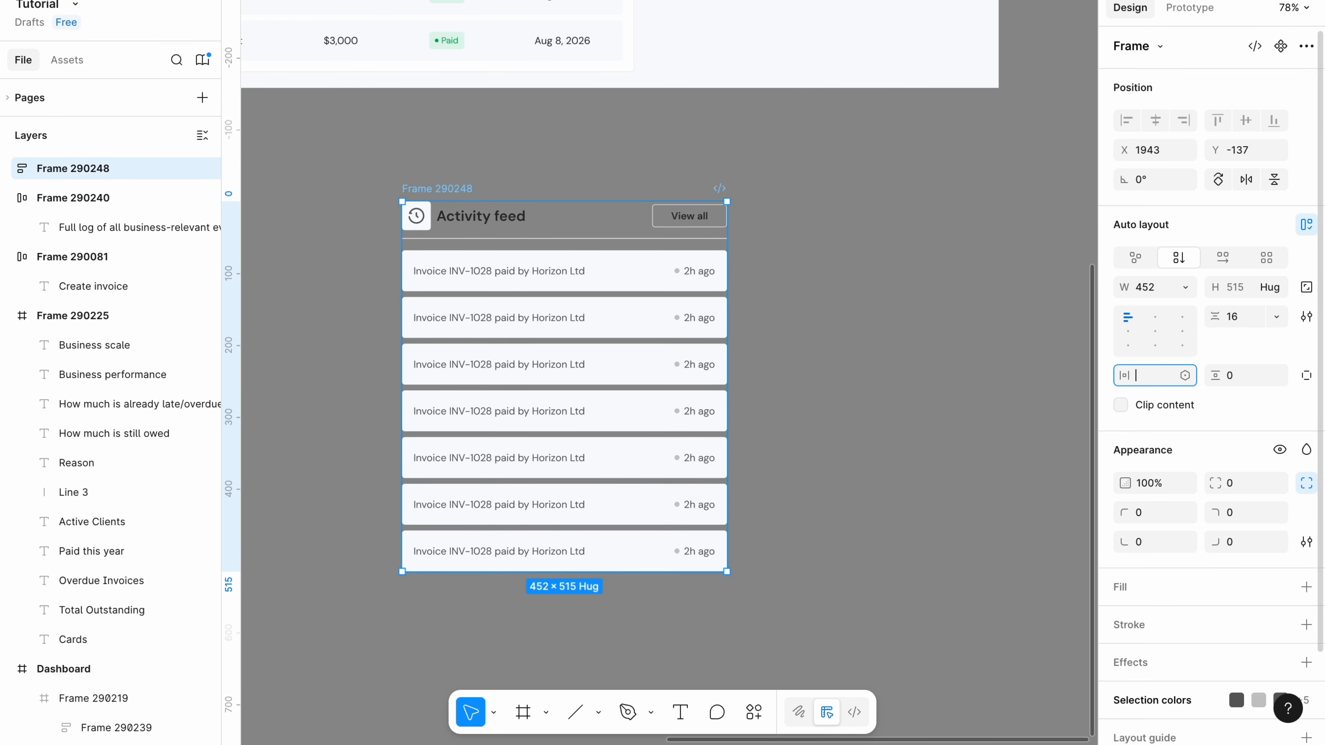
text(16)
click(1239, 378)
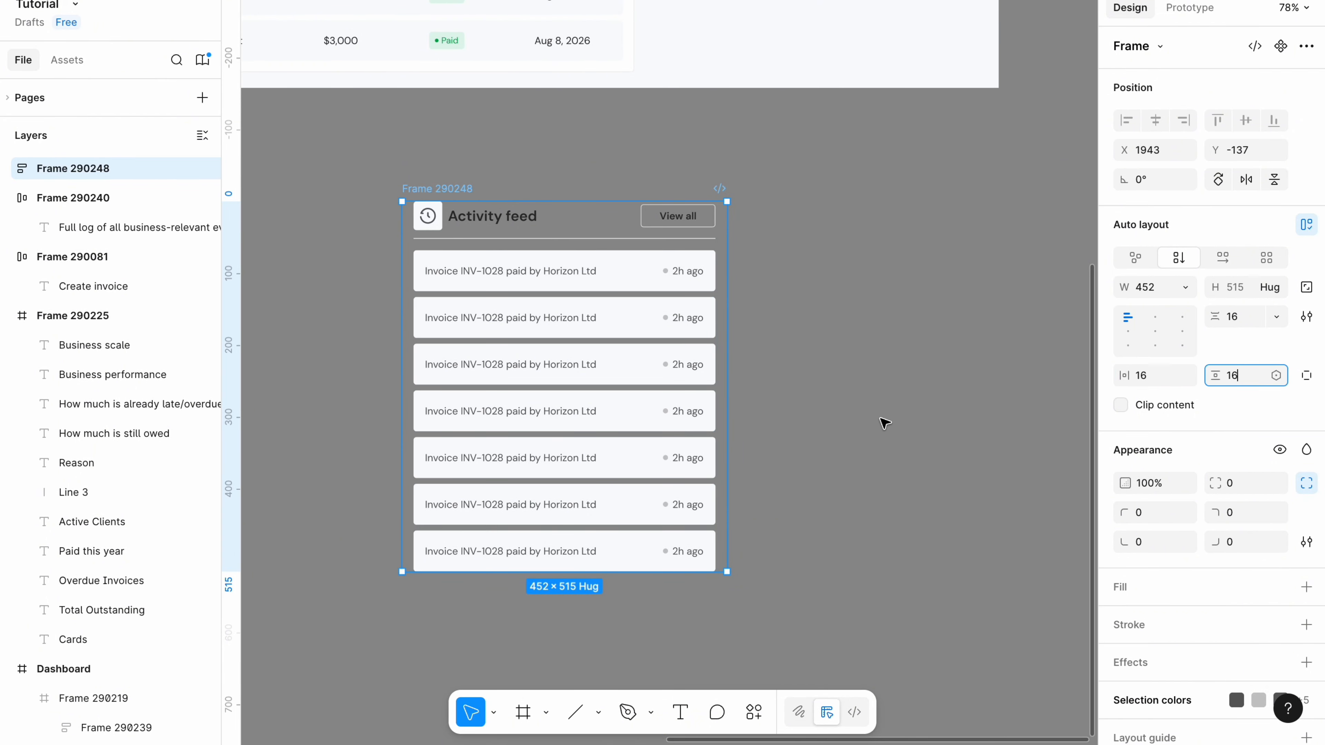
text(16)
key(Return)
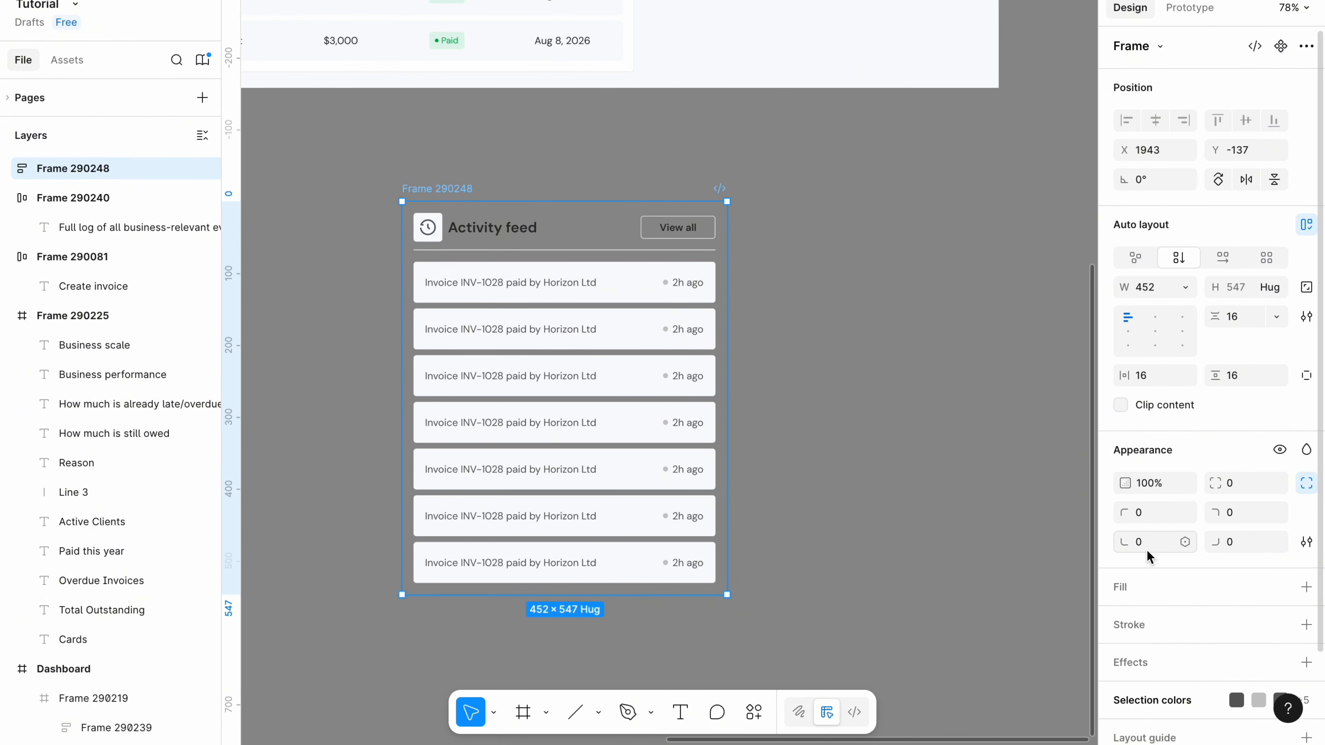
Give the card a white fill and radius 4, then place it beside Invoices.
click(1134, 589)
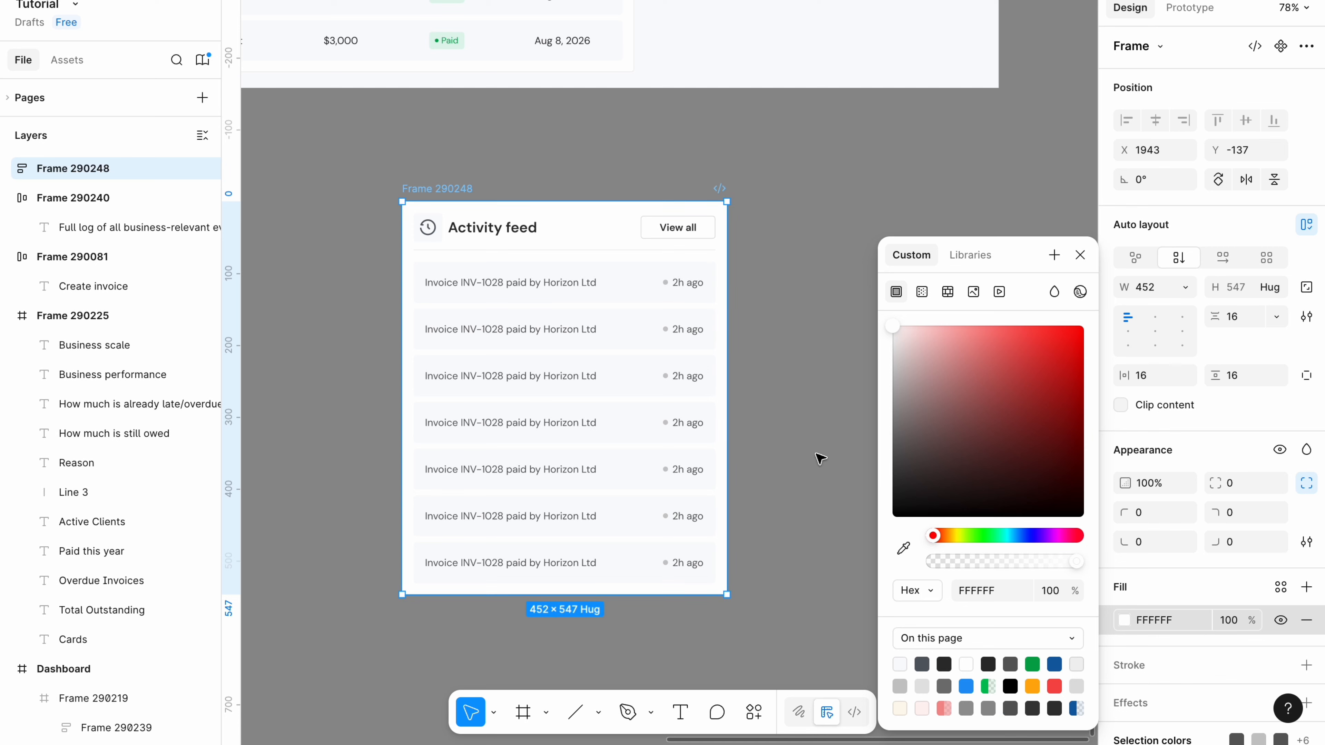
click(1242, 483)
key(BackSpace)
text(4)
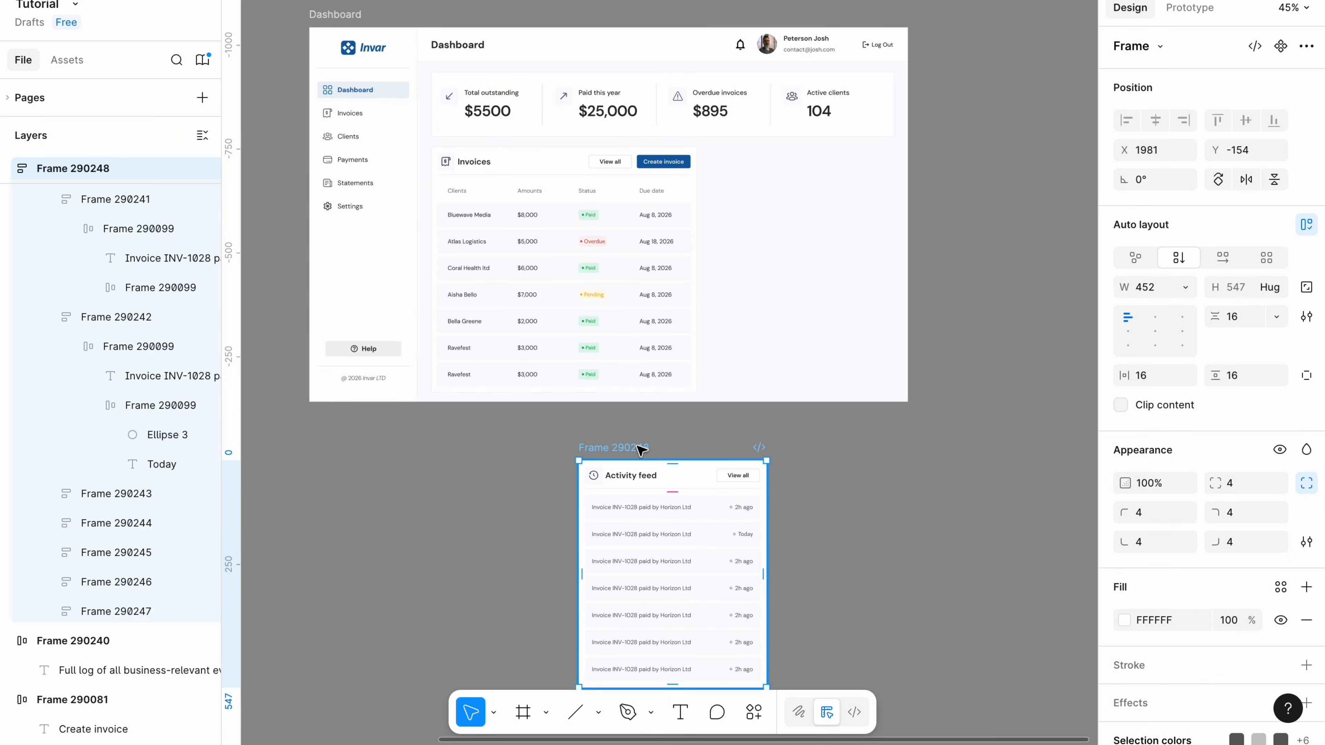
drag(640, 447, 763, 163)
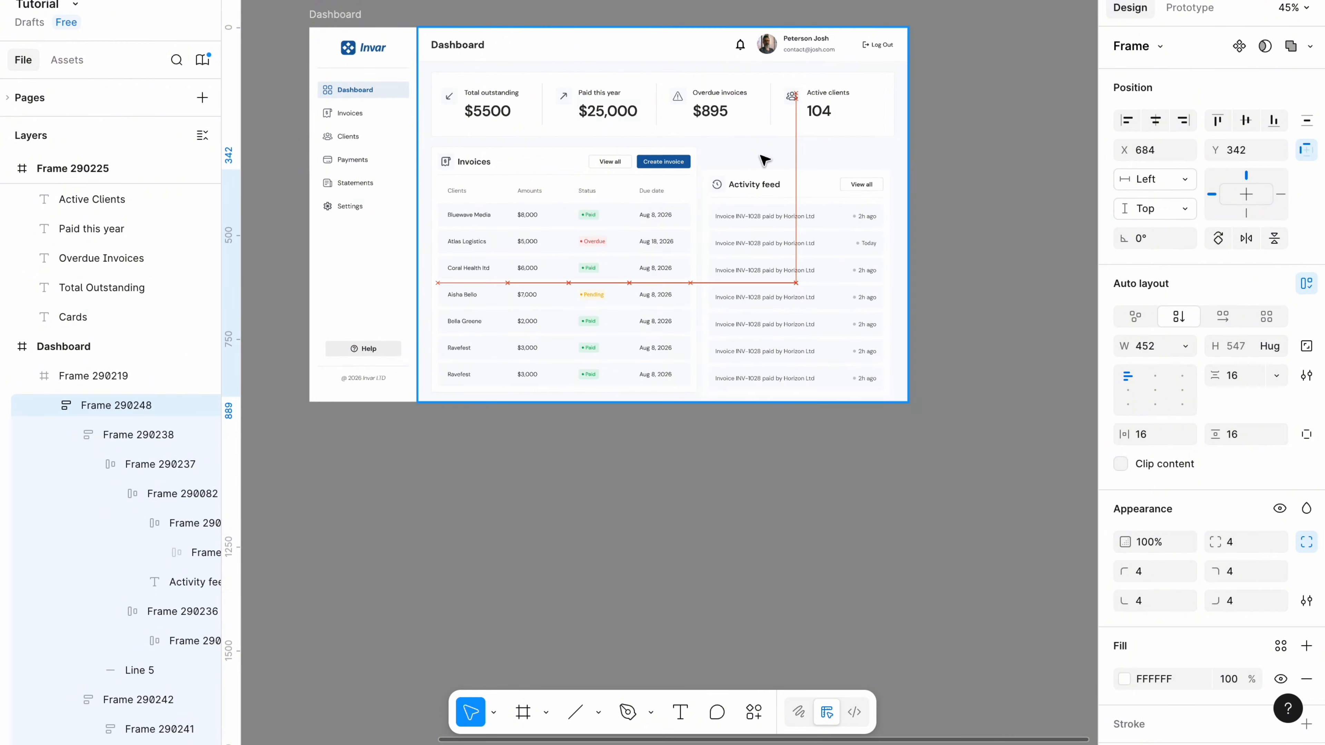
scroll(751, 269, up, 5)
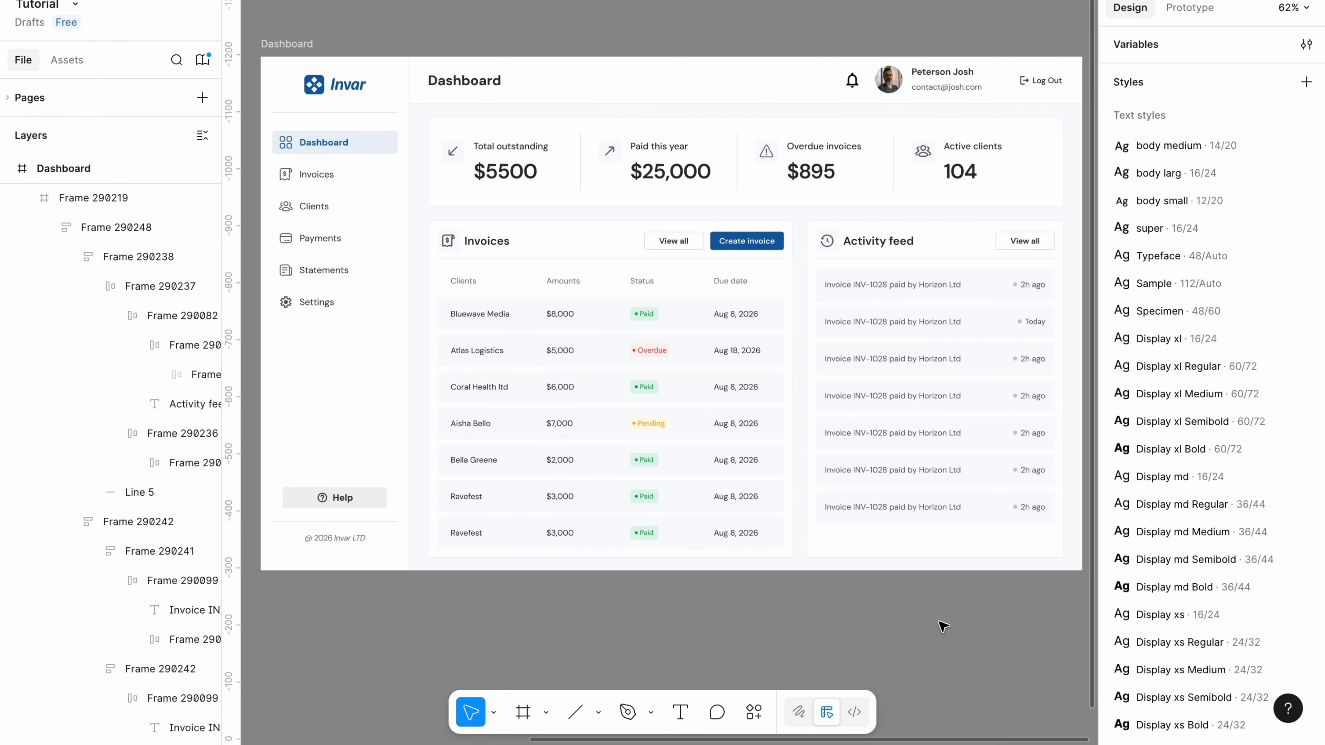